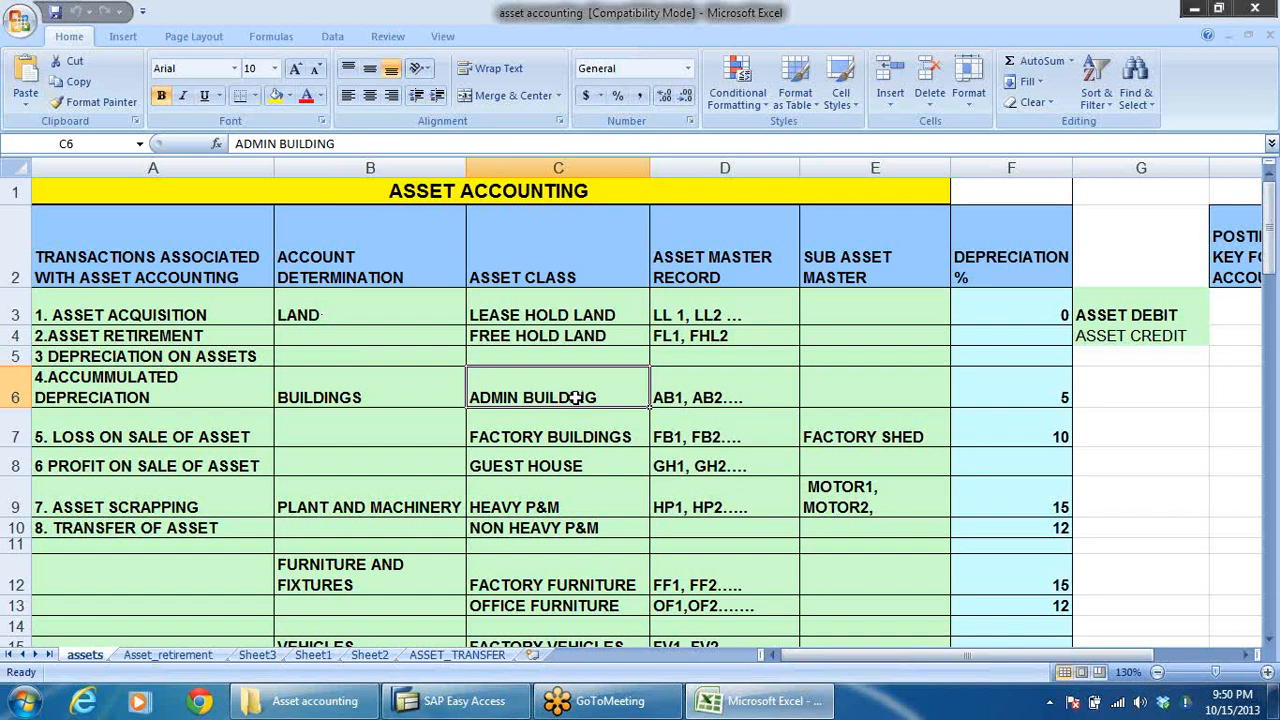
Review the account determinations on the assets sheet, from LAND and BUILDINGS through LOW VALUE ASSETS to AUC.
left_click(326, 304)
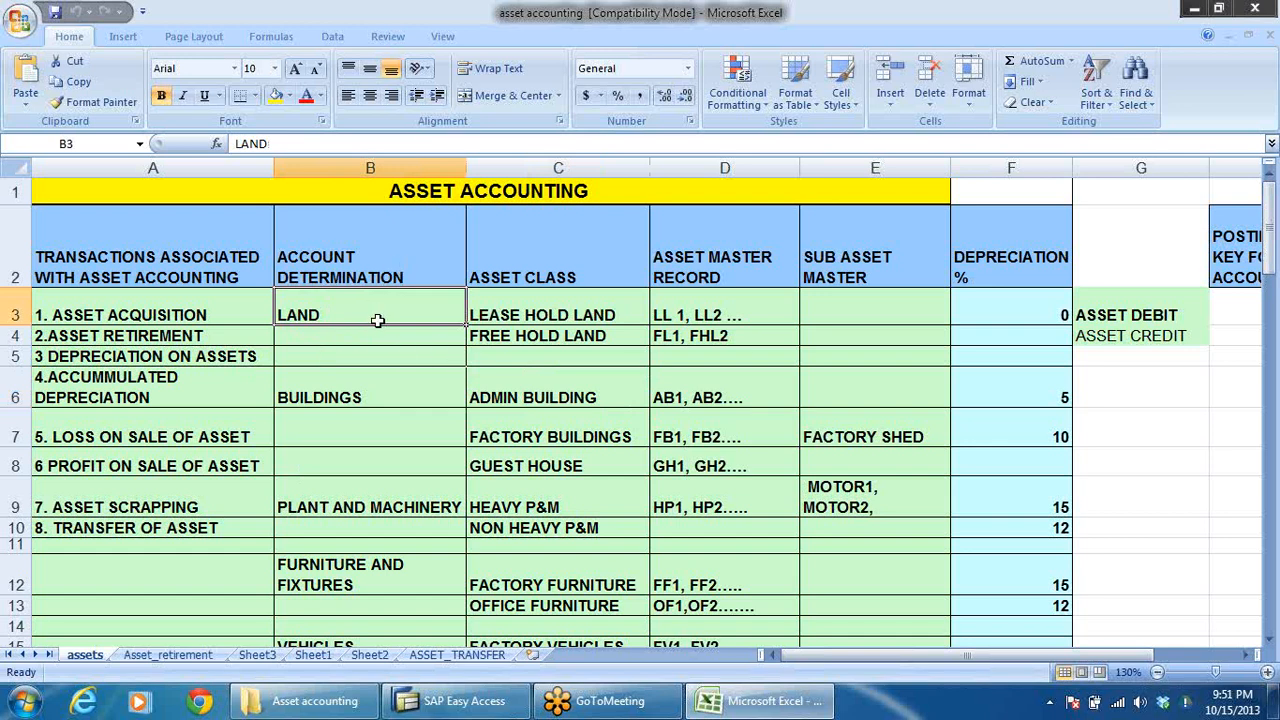
left_click(378, 394)
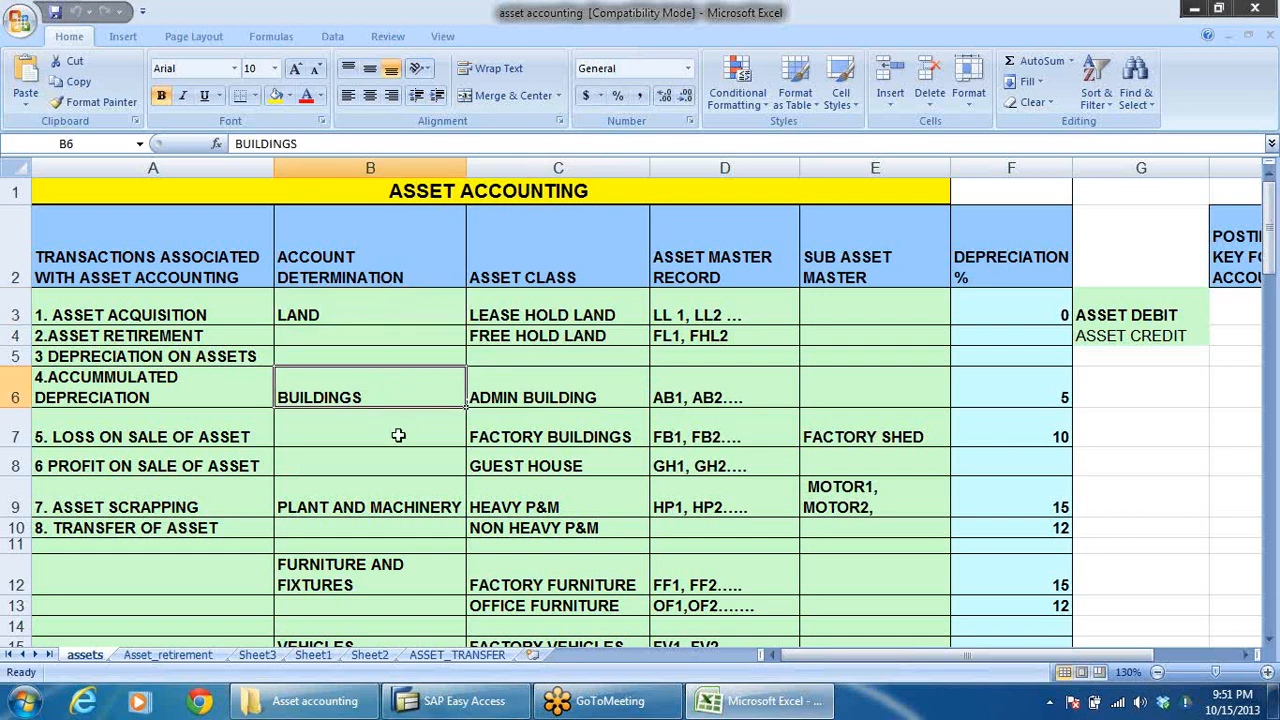
left_click(346, 314)
left_click(364, 398)
left_click(368, 510)
left_click(346, 590)
scroll(354, 580, "down", 2)
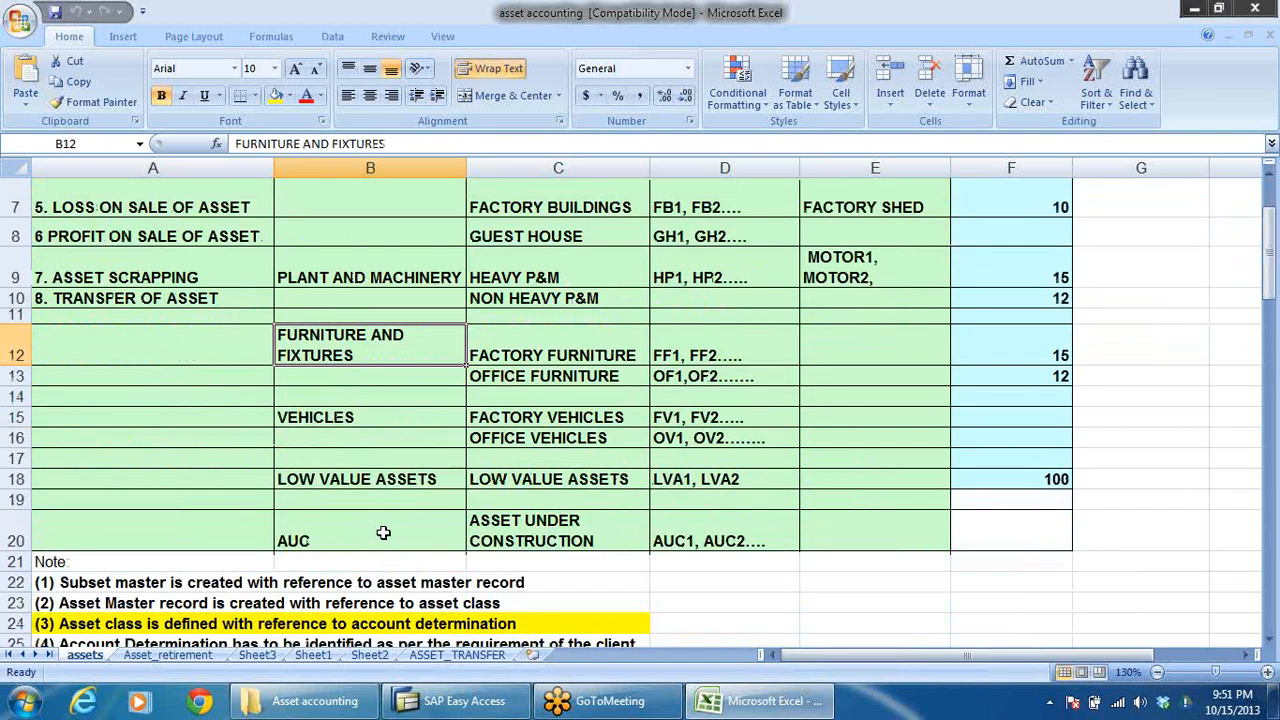
left_click(356, 418)
left_click(398, 479)
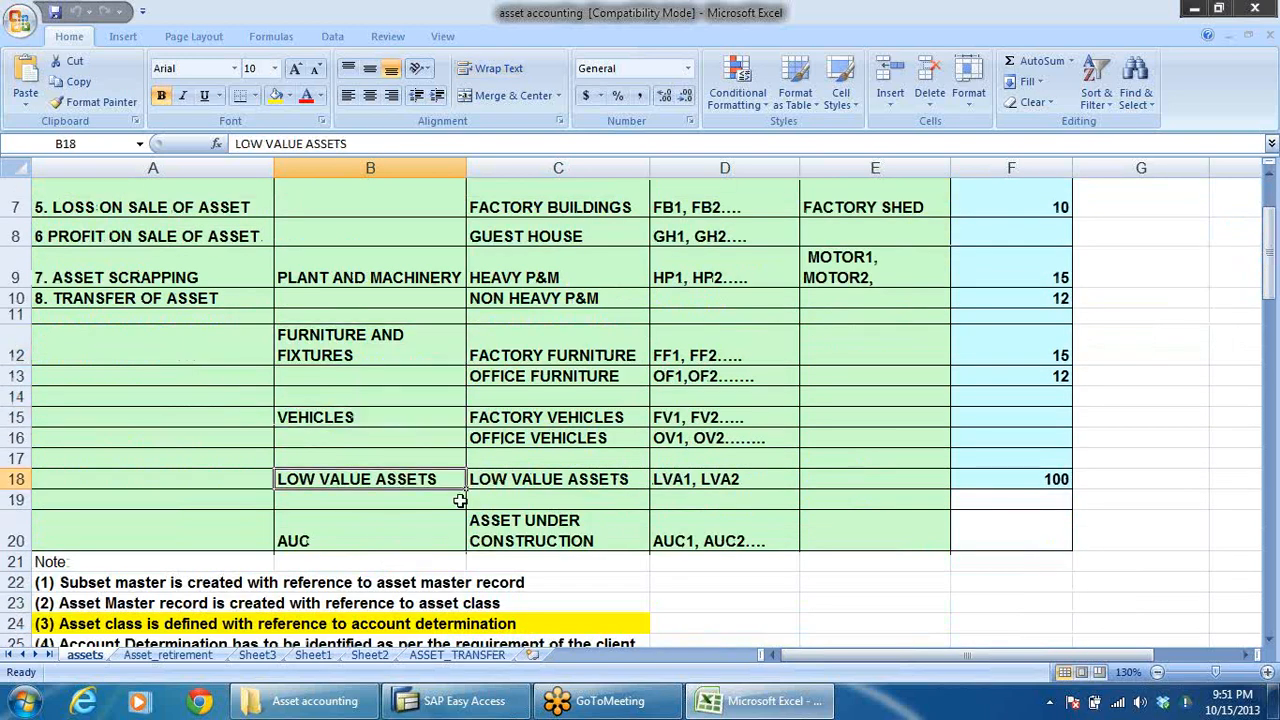
left_click(318, 530)
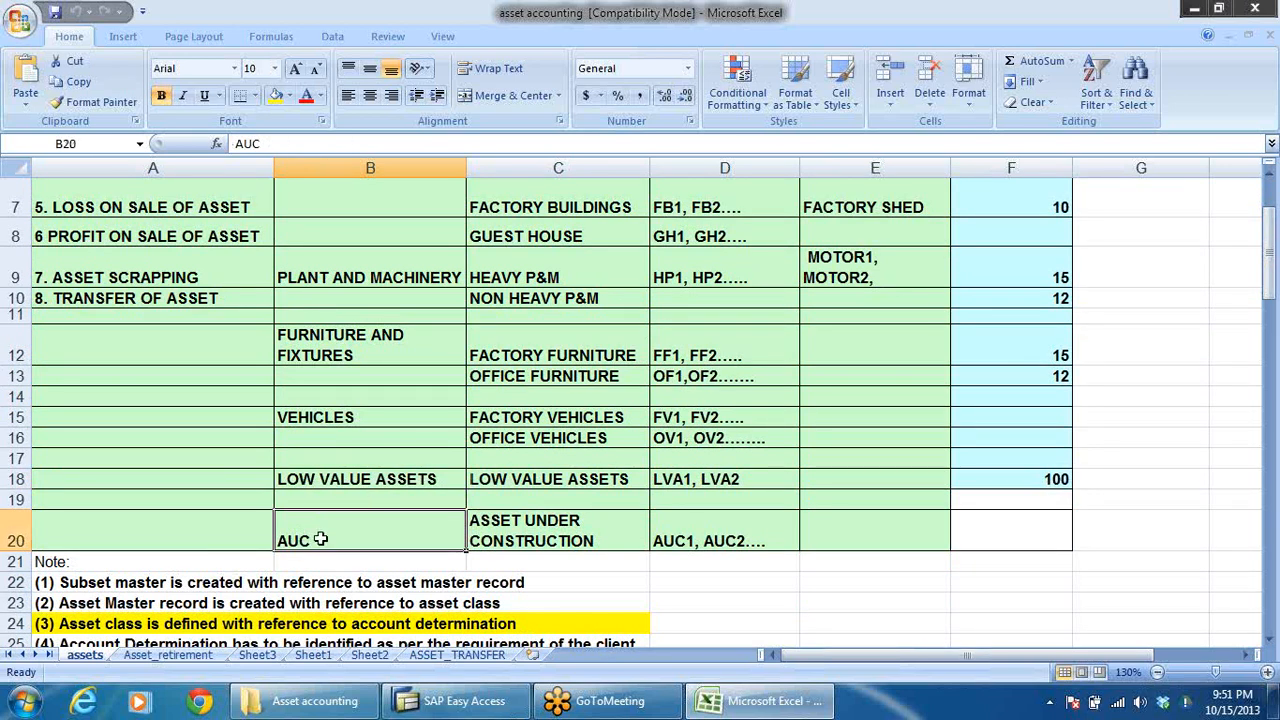
scroll(400, 503, "up", 2)
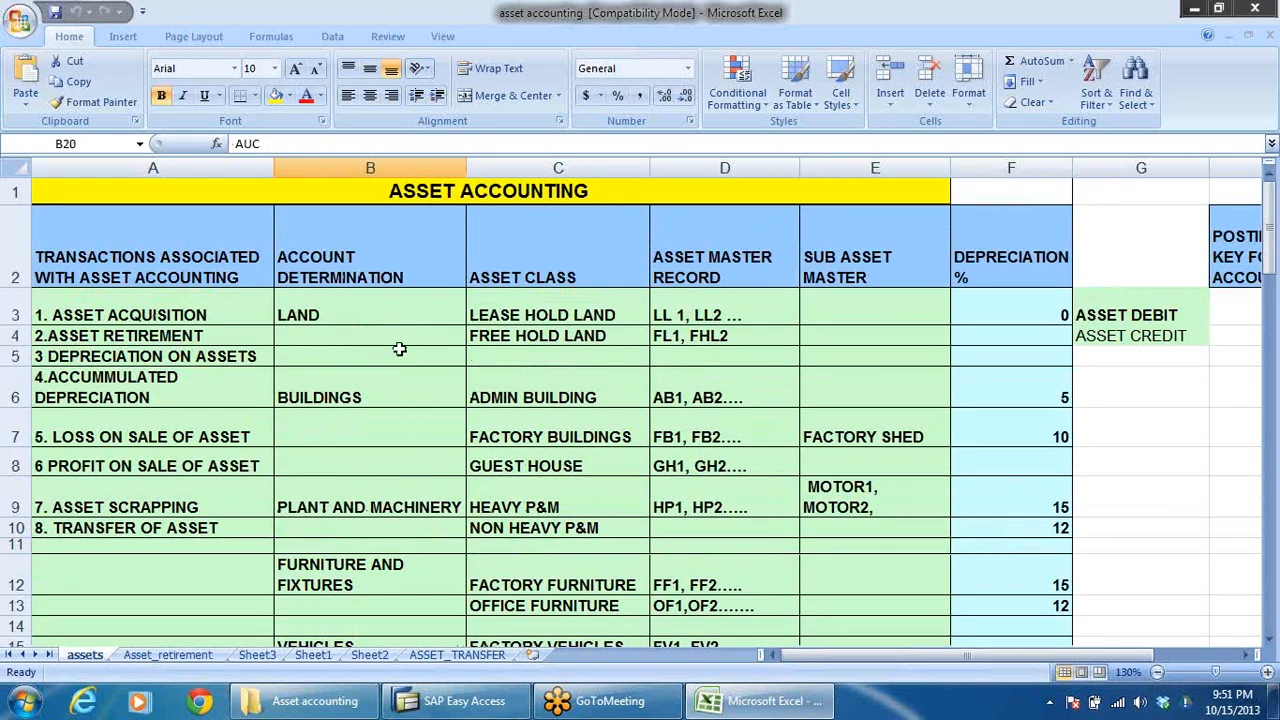
Examine the asset classes assigned to each account determination, including land, buildings, and furniture and fixtures.
left_click(532, 284)
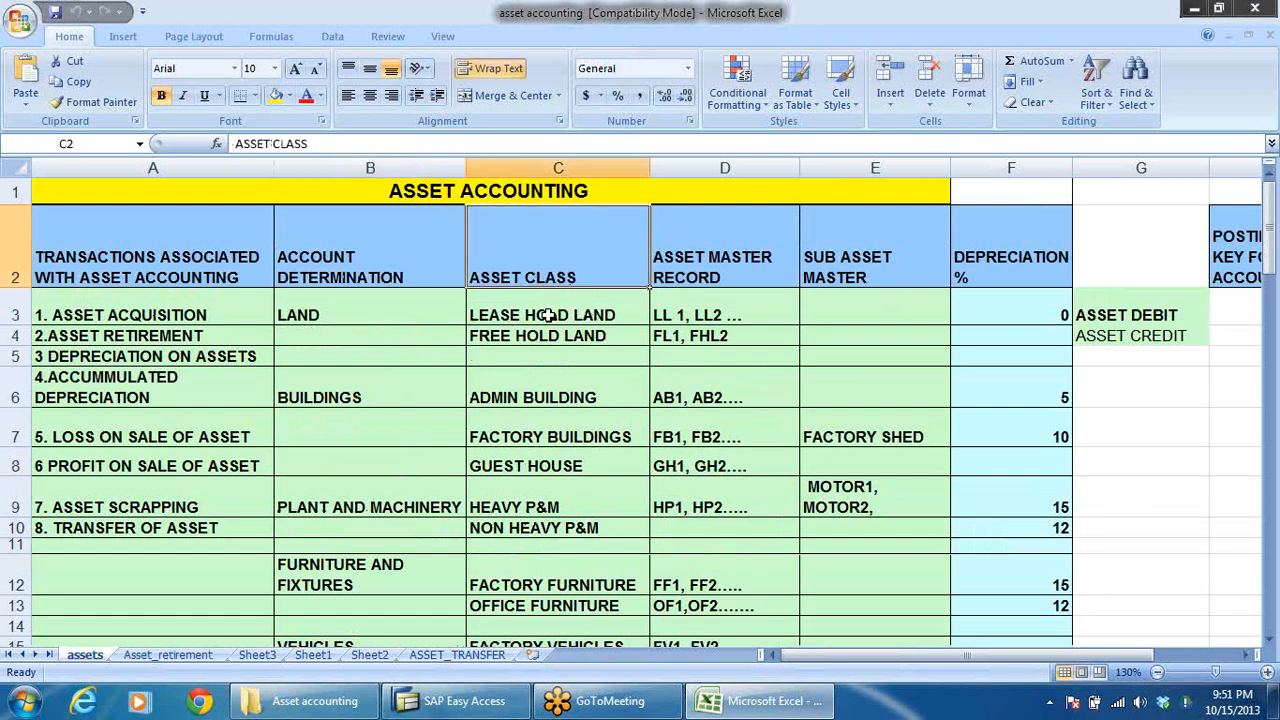
left_click(332, 312)
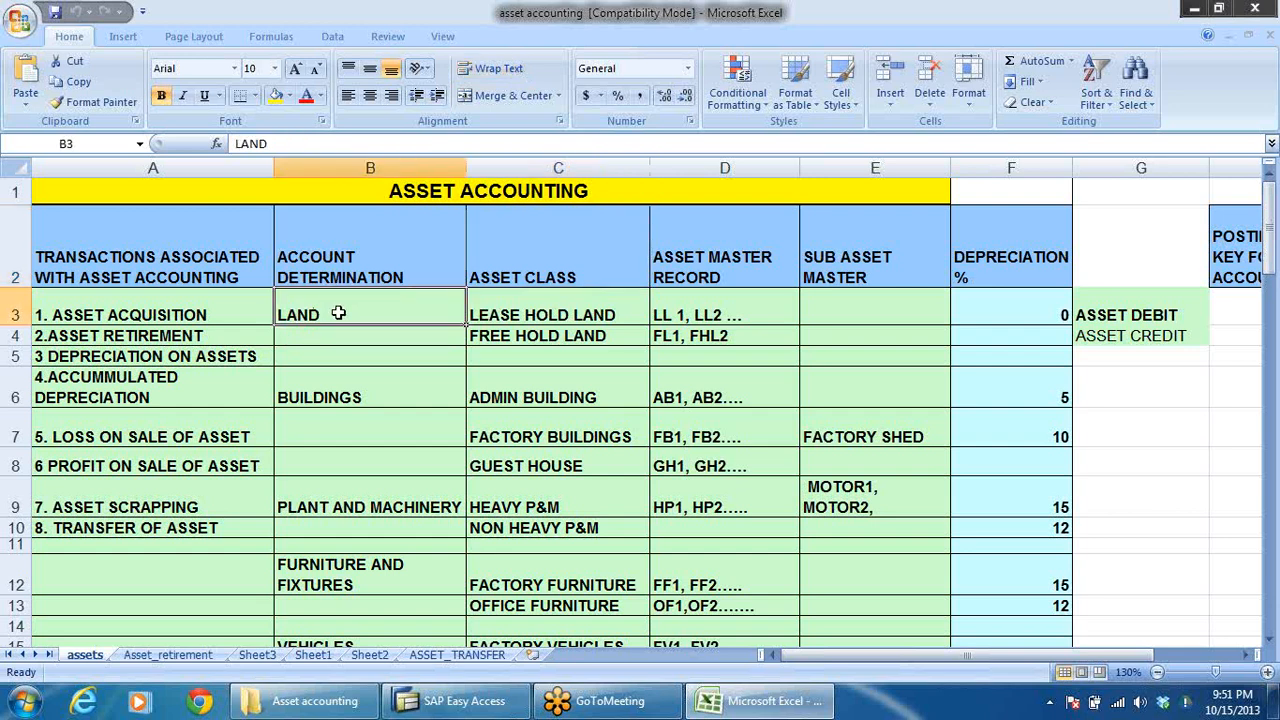
left_click(556, 318)
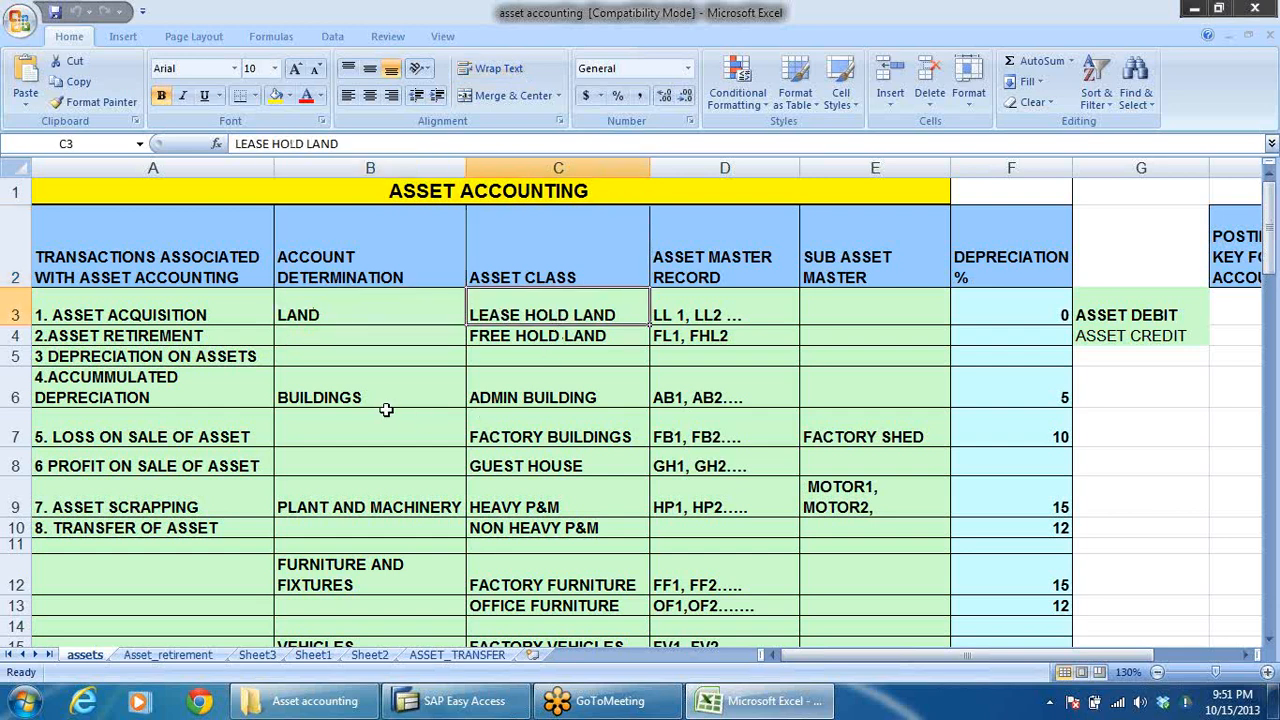
left_click(560, 390)
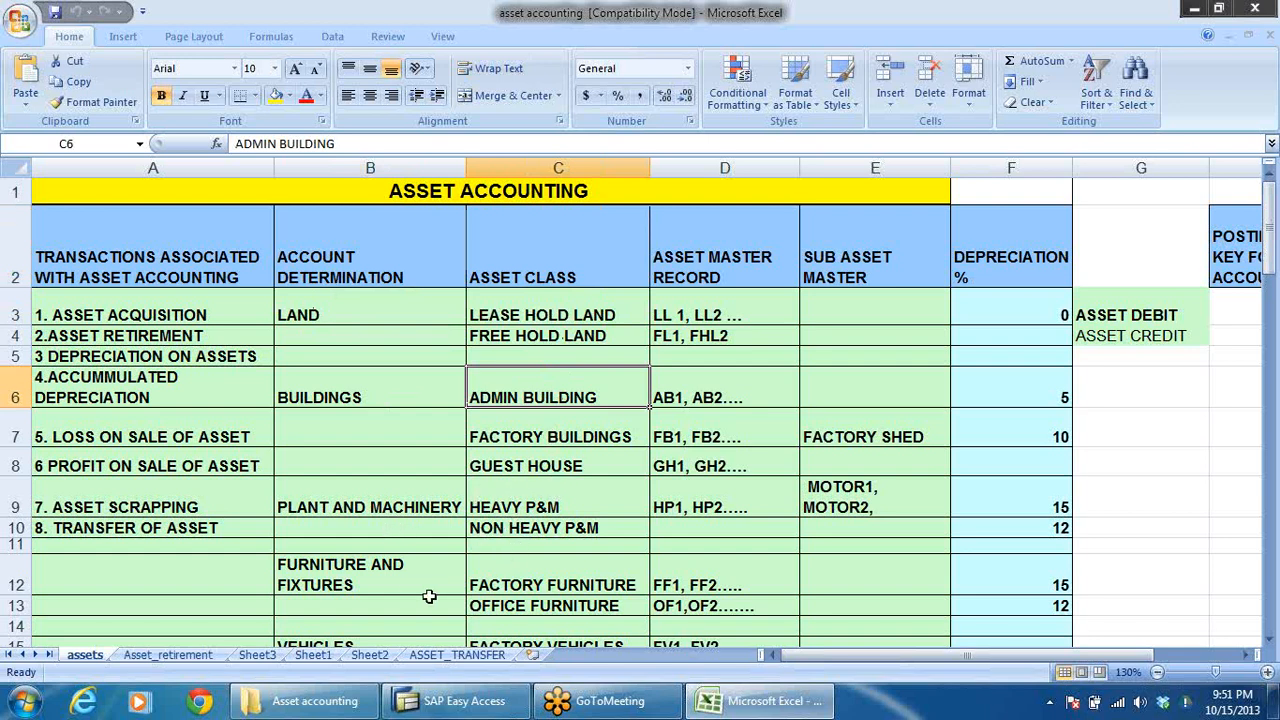
left_click(392, 586)
left_click(533, 581)
key("Down")
scroll(557, 566, "down", 2)
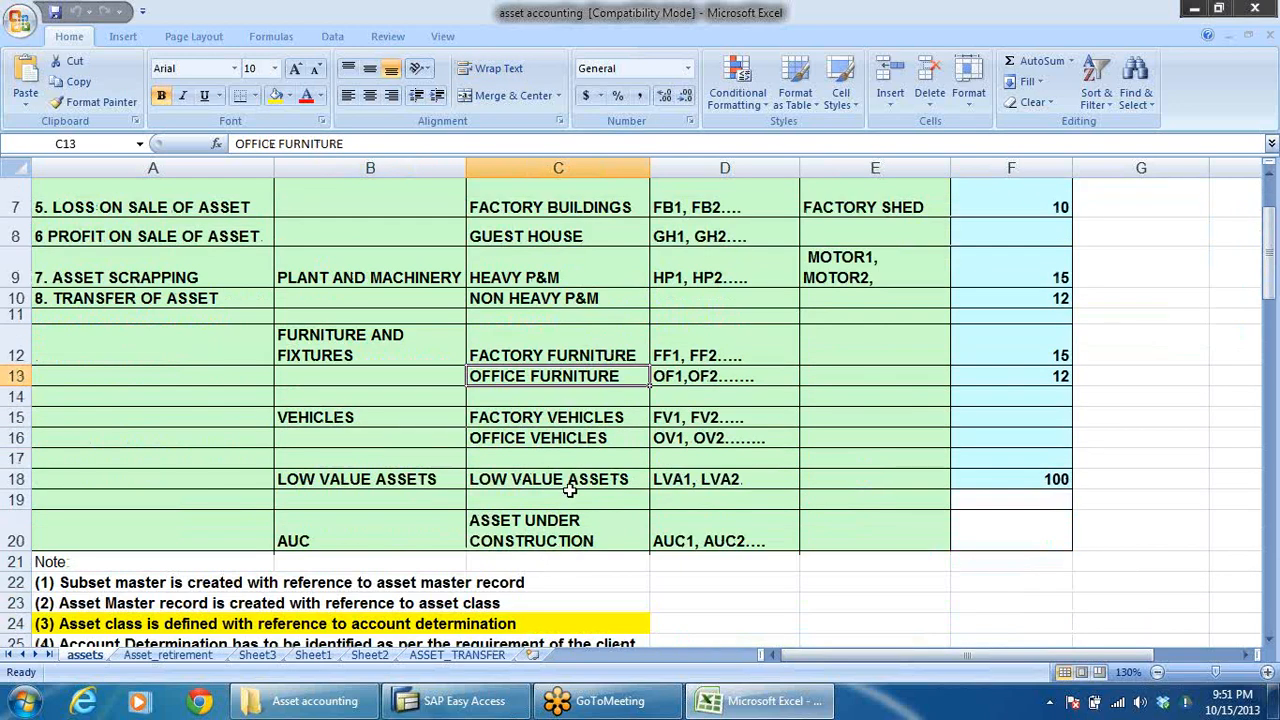
scroll(571, 480, "up", 2)
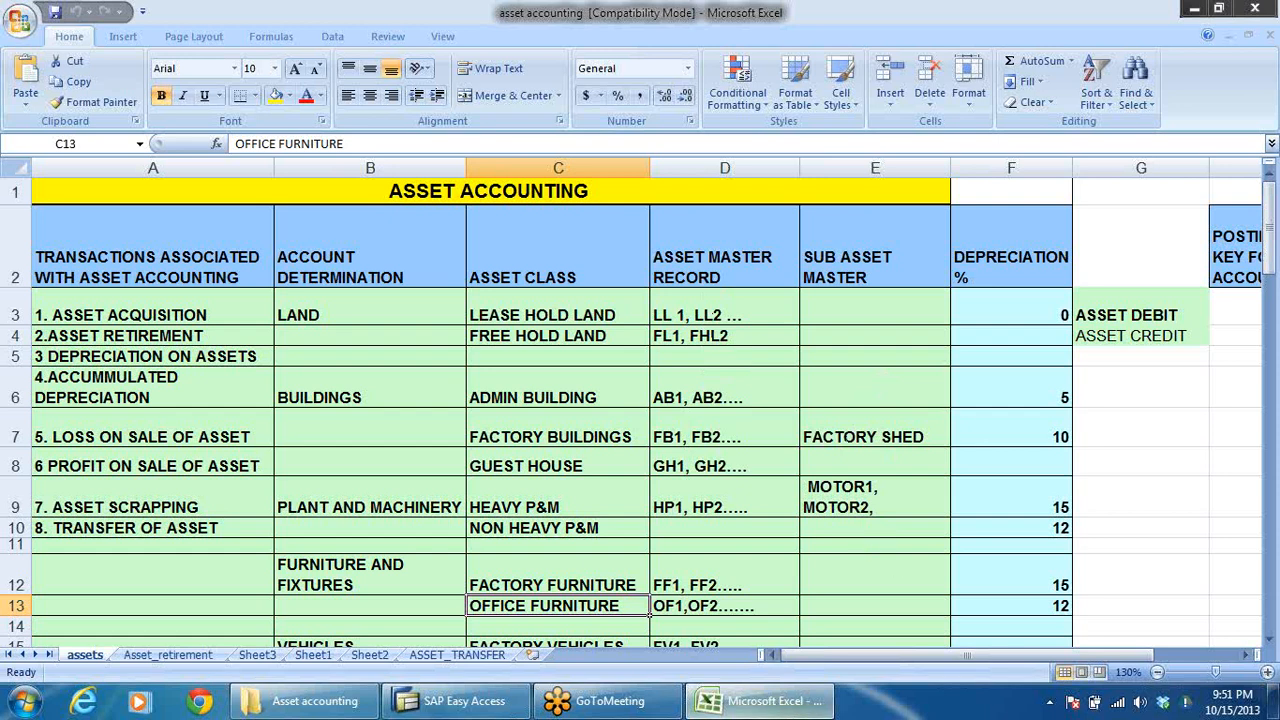
View the asset accounting organisation structure diagram and the table of GL accounts to be created.
scroll(715, 571, "down", 4)
scroll(715, 571, "down", 4)
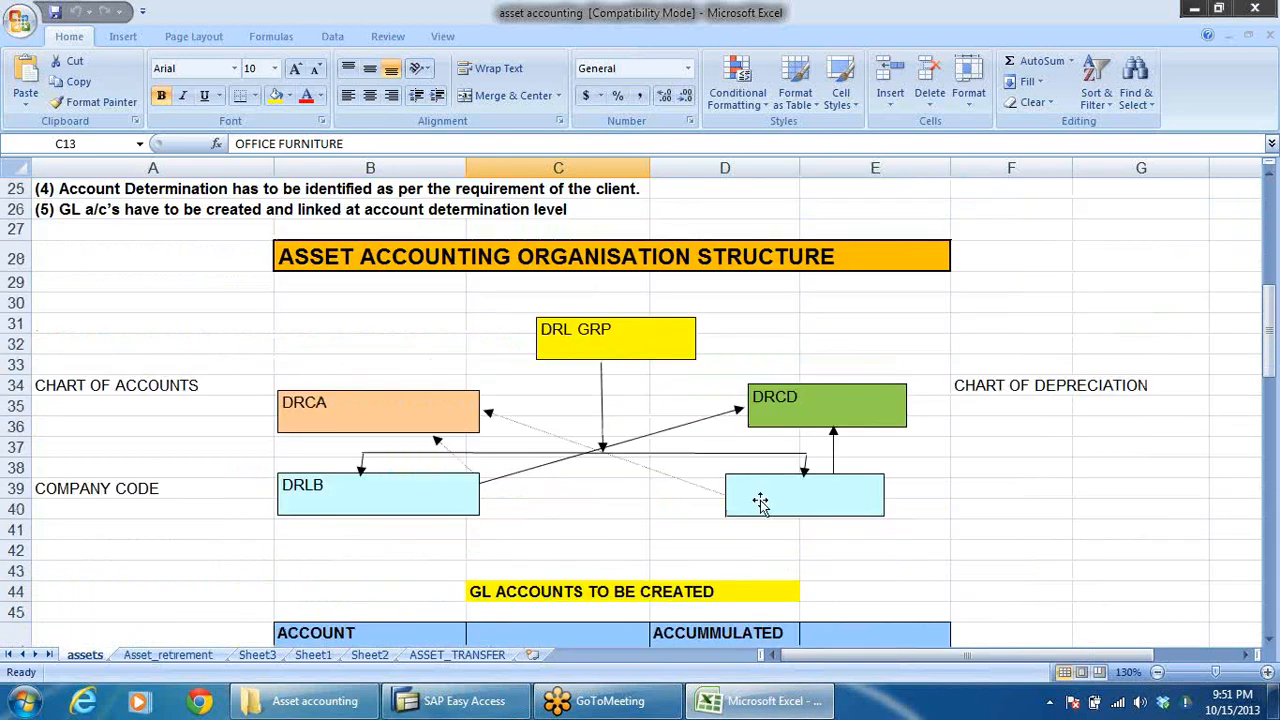
scroll(790, 492, "down", 4)
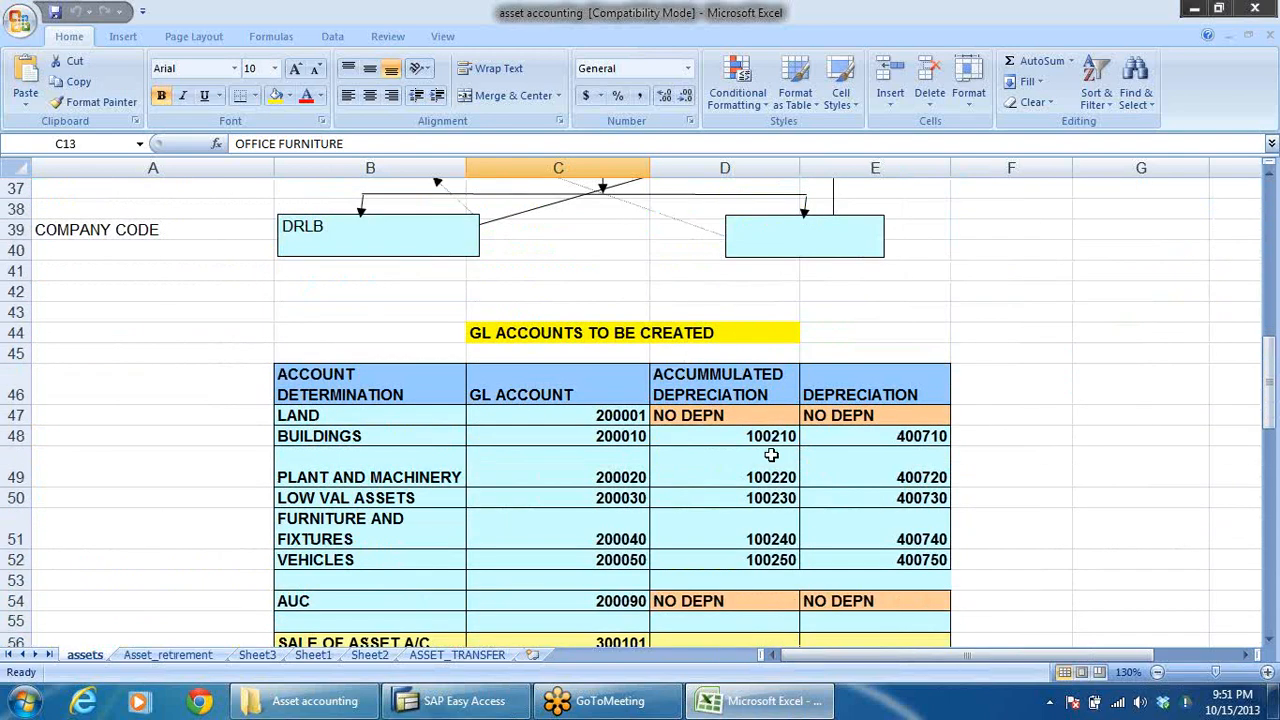
Switch to SAP Easy Access, collapse the Accounting folder and open the SAP reference IMG through the SPRO favorite.
left_click(488, 706)
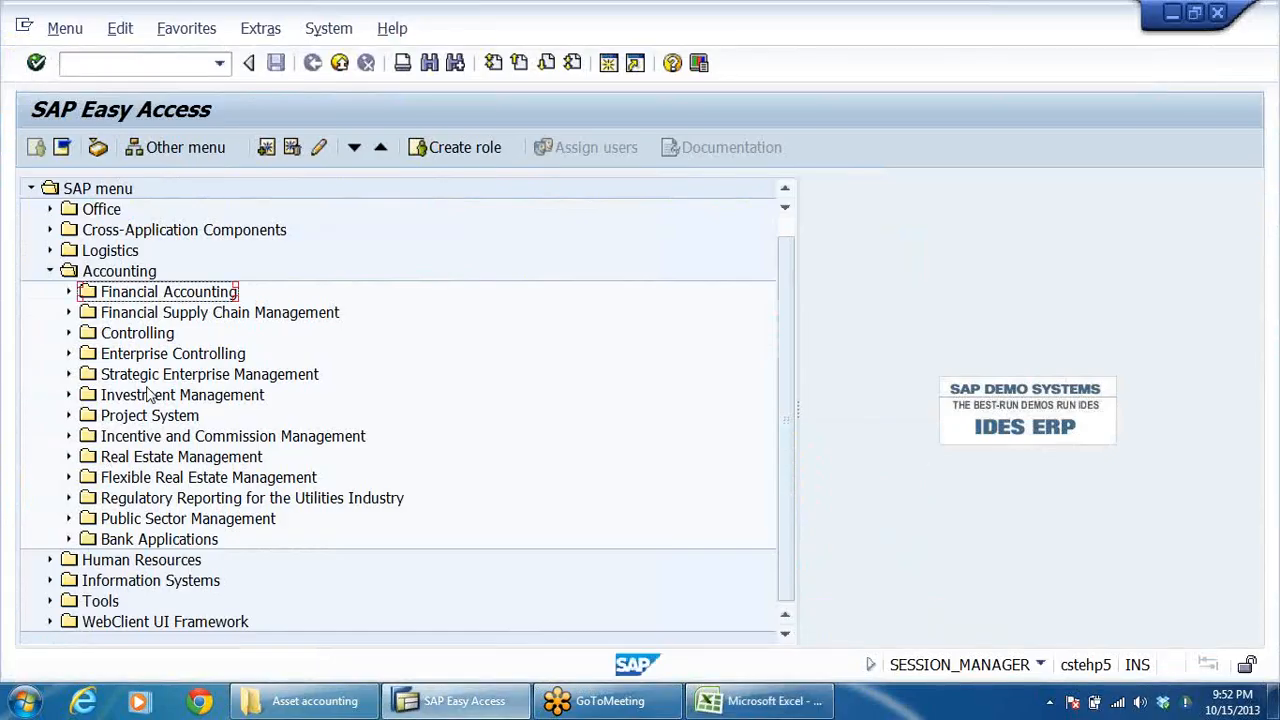
left_click(51, 273)
double_click(105, 211)
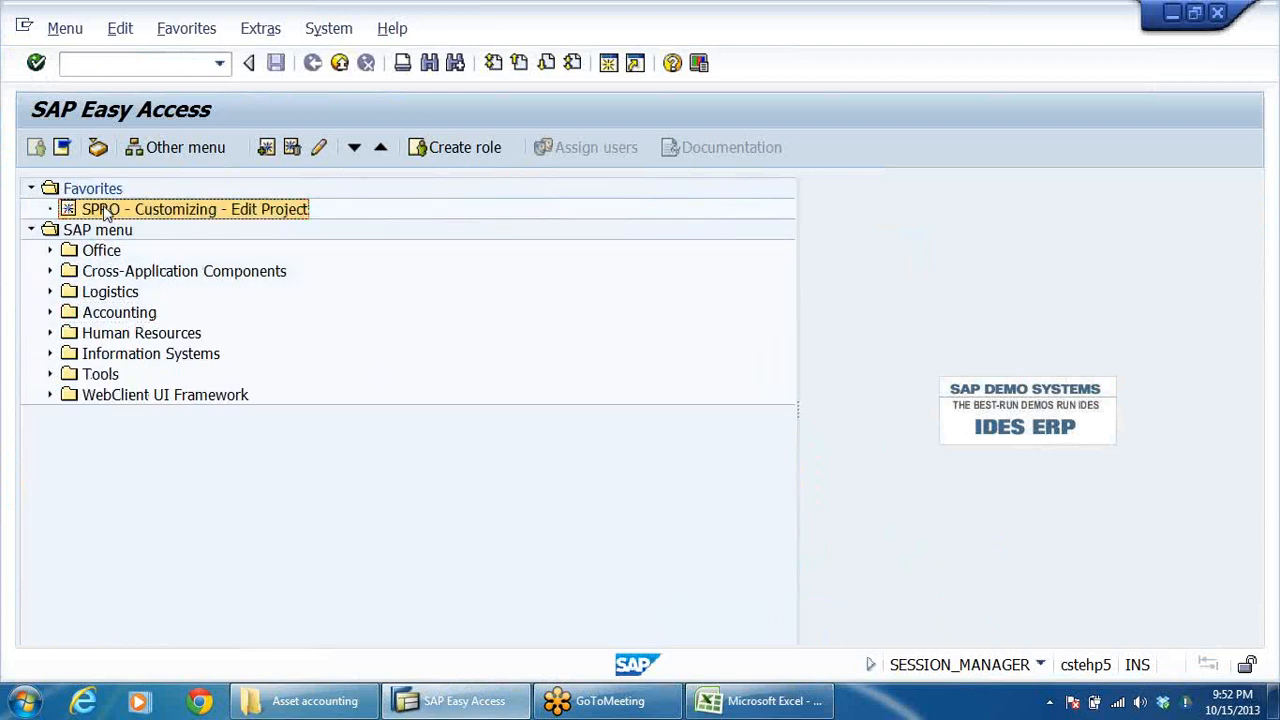
left_click(96, 150)
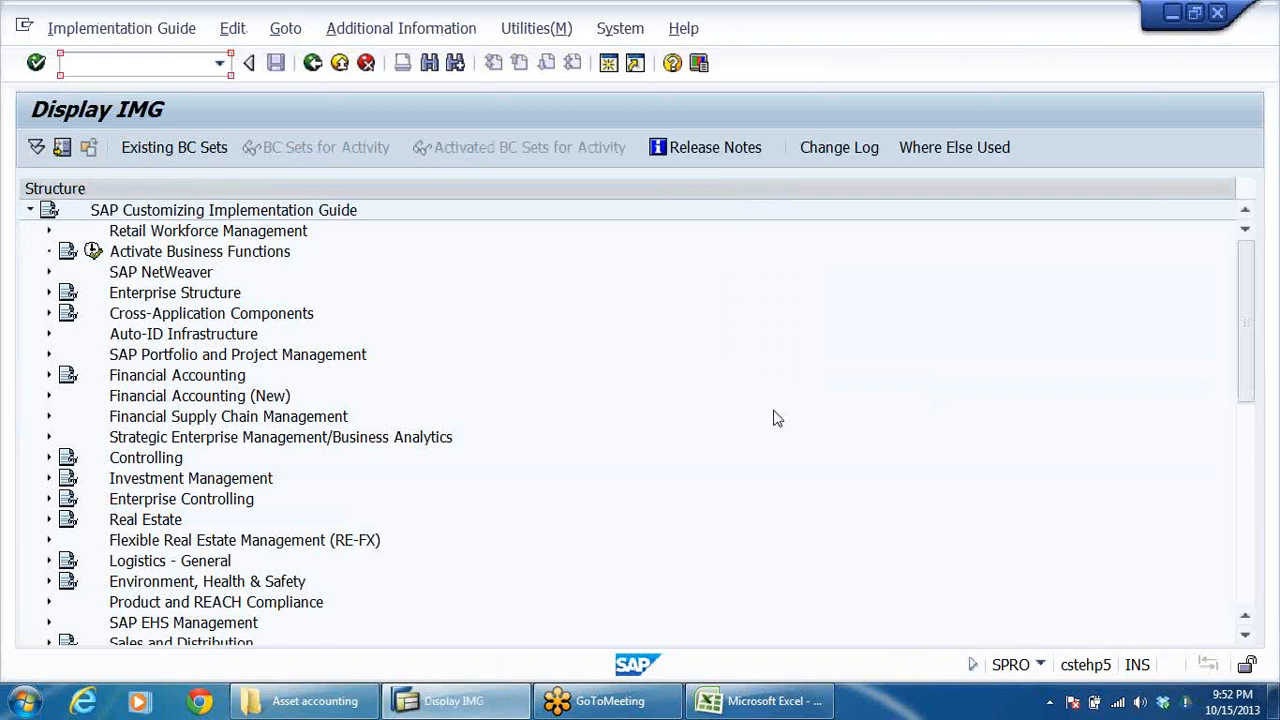
Expand Financial Accounting (New) and its Asset Accounting node in the implementation guide.
left_click(248, 400)
double_click(248, 398)
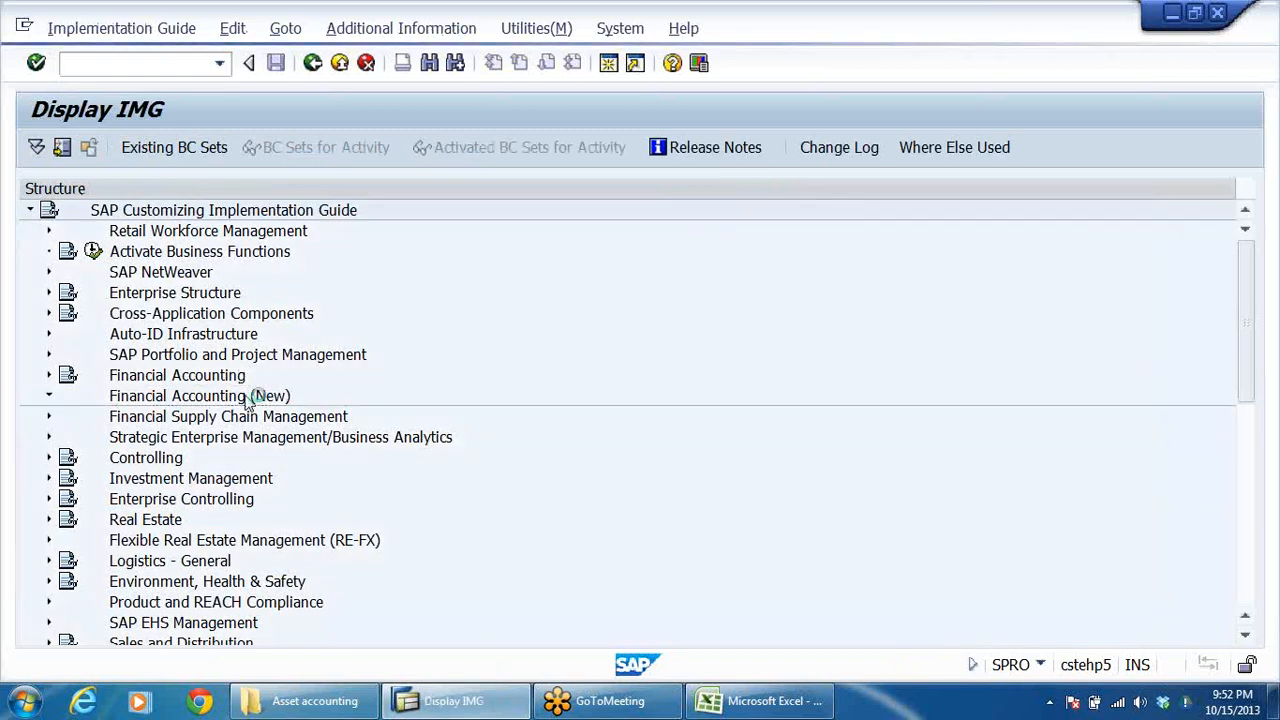
key("Down")
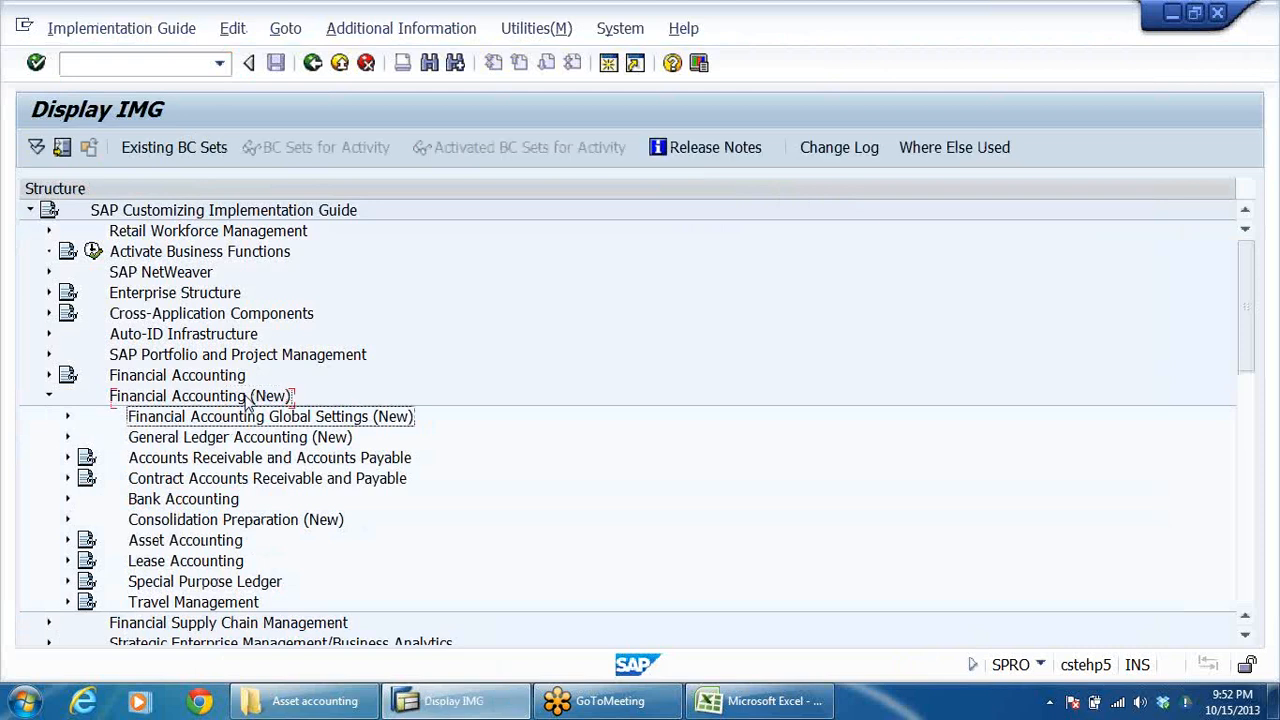
key("Down")
key("Down")
key("Down")
key("Down")
key("Down")
key("Down")
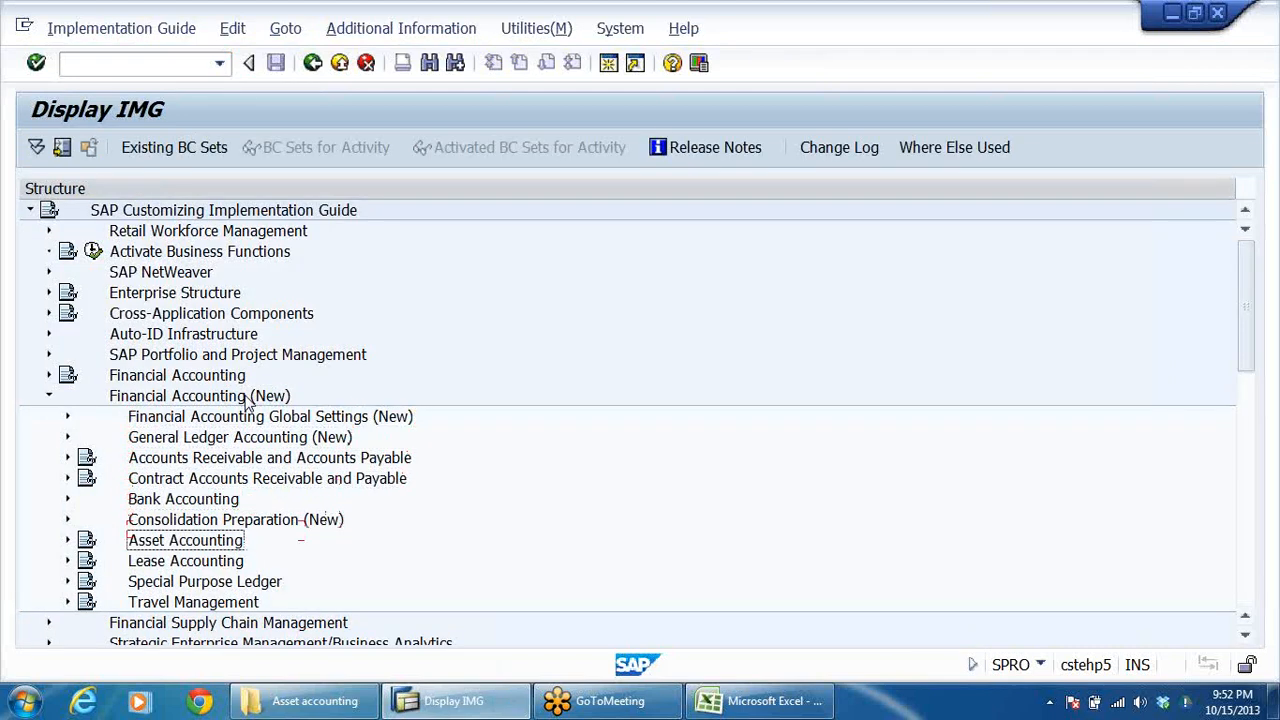
key("Right")
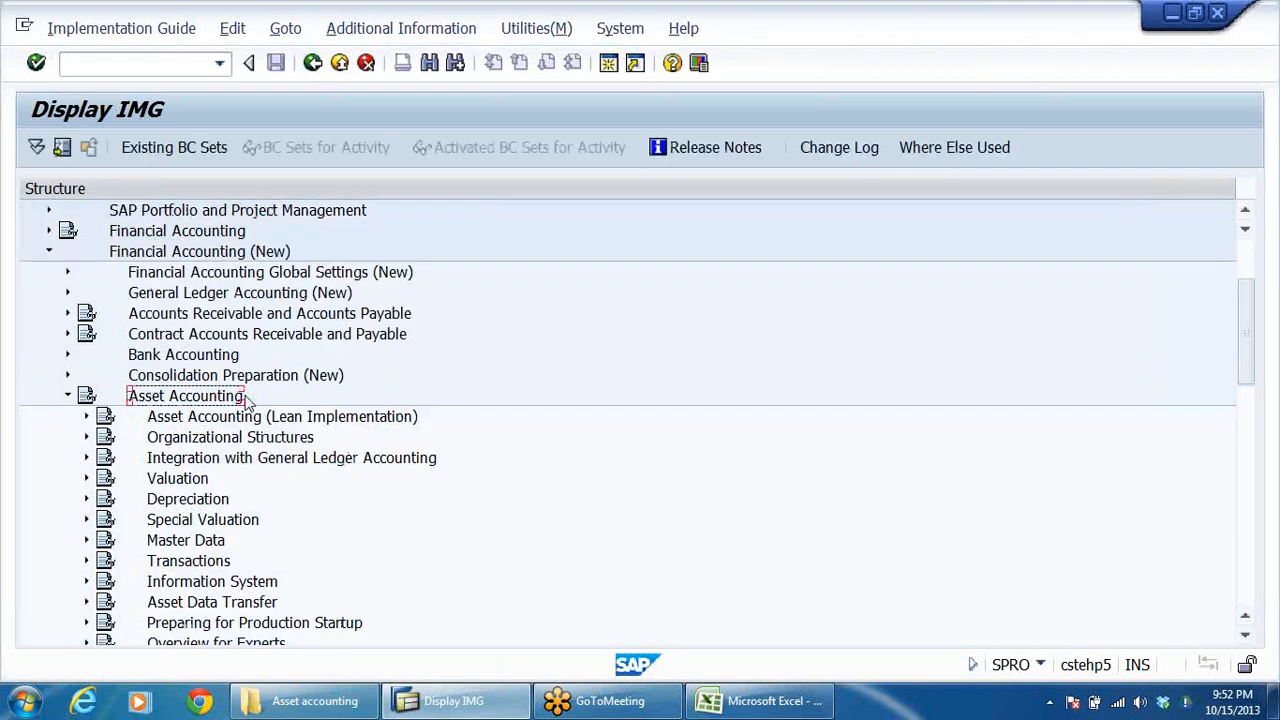
Expand Organizational Structures under Asset Accounting and select Copy Reference Chart of Depreciation/Depreciation Areas.
key("Down")
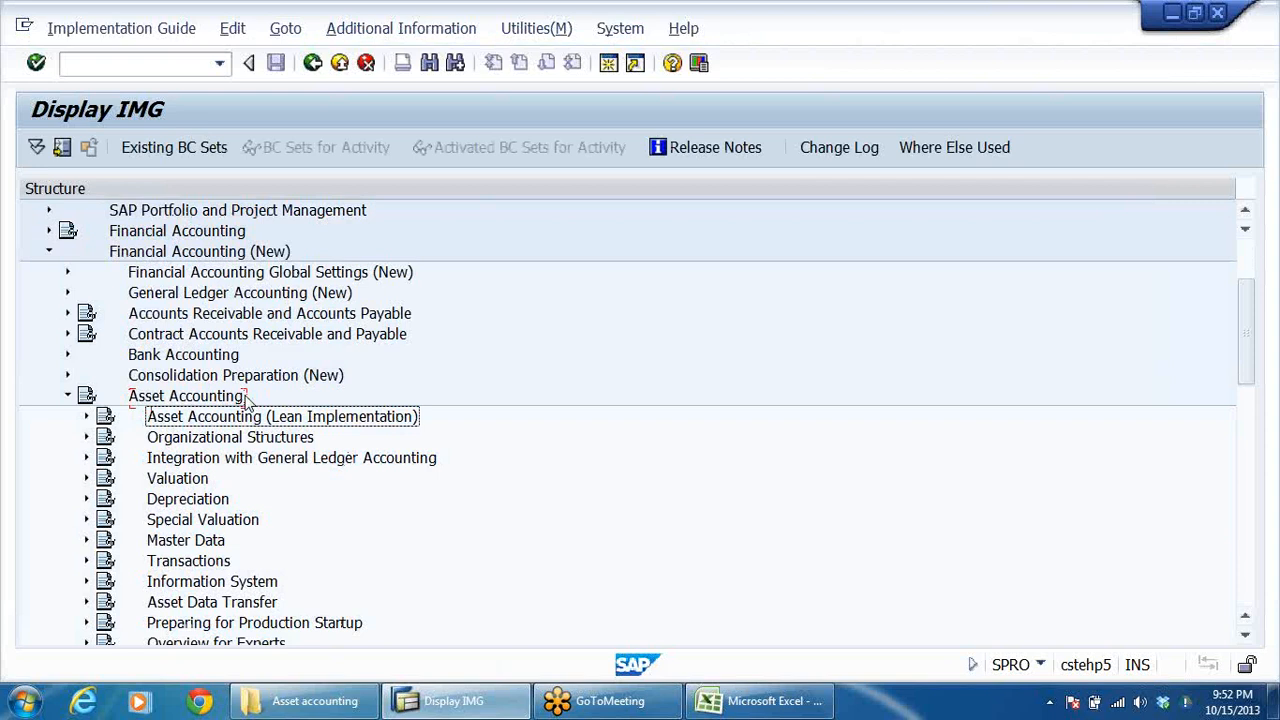
key("Down")
key("Right")
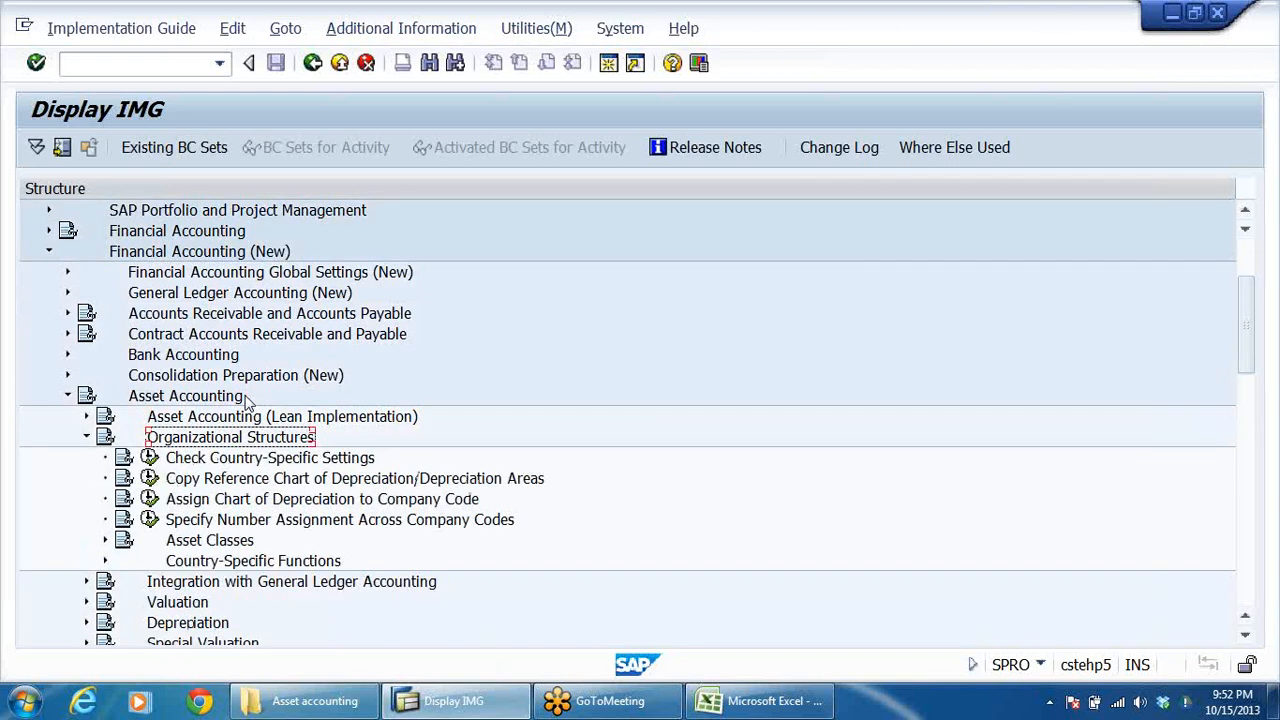
key("Down")
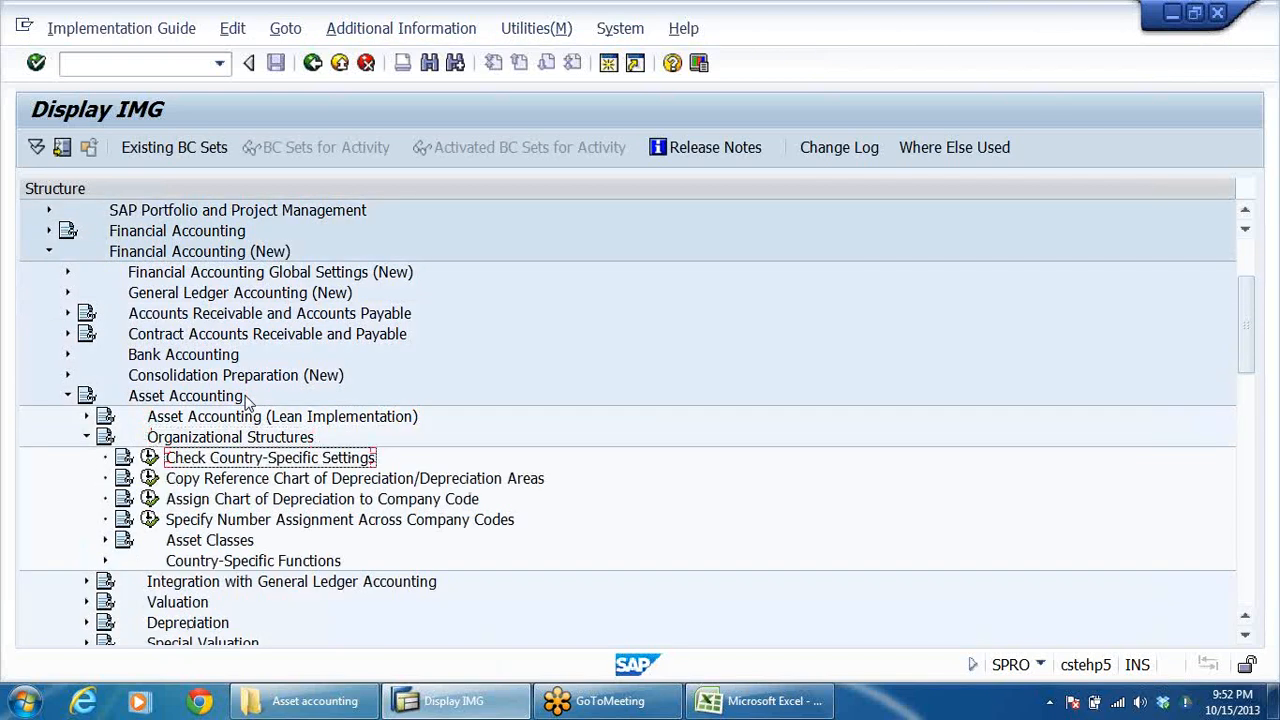
key("Down")
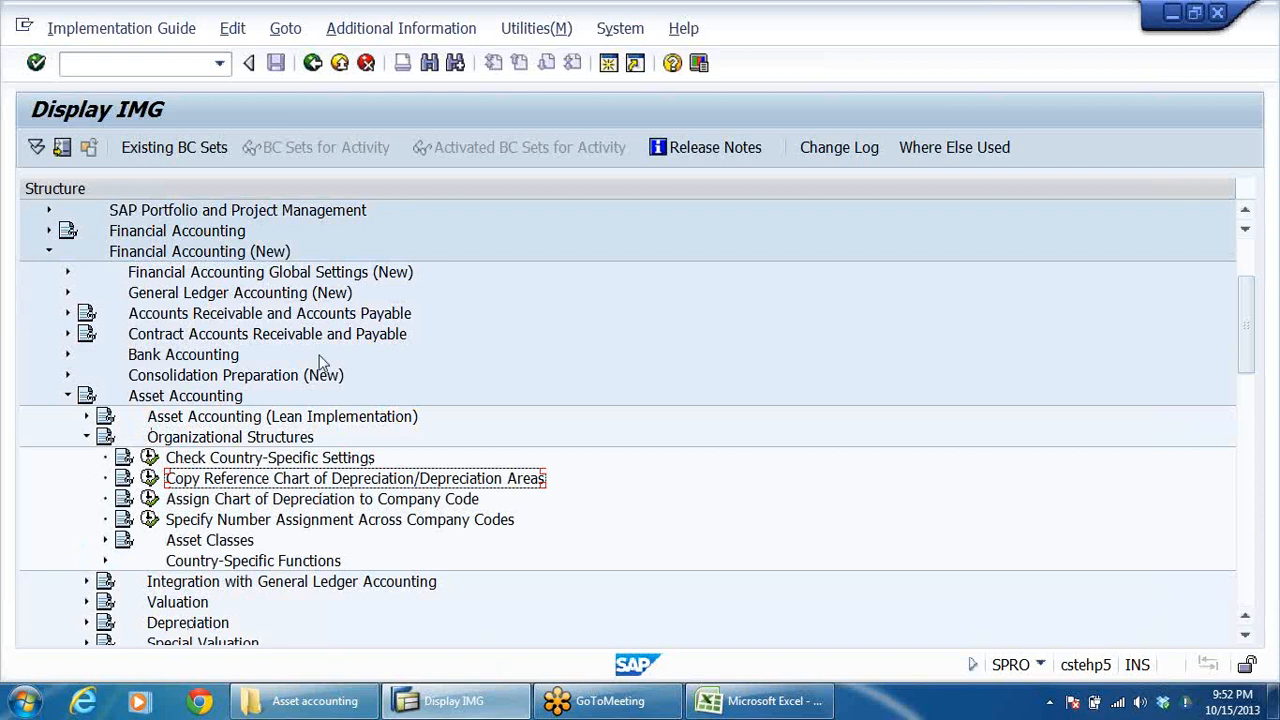
Switch to the asset accounting workbook in Excel and check the DRCD chart of depreciation in the organisation structure diagram.
left_click(772, 700)
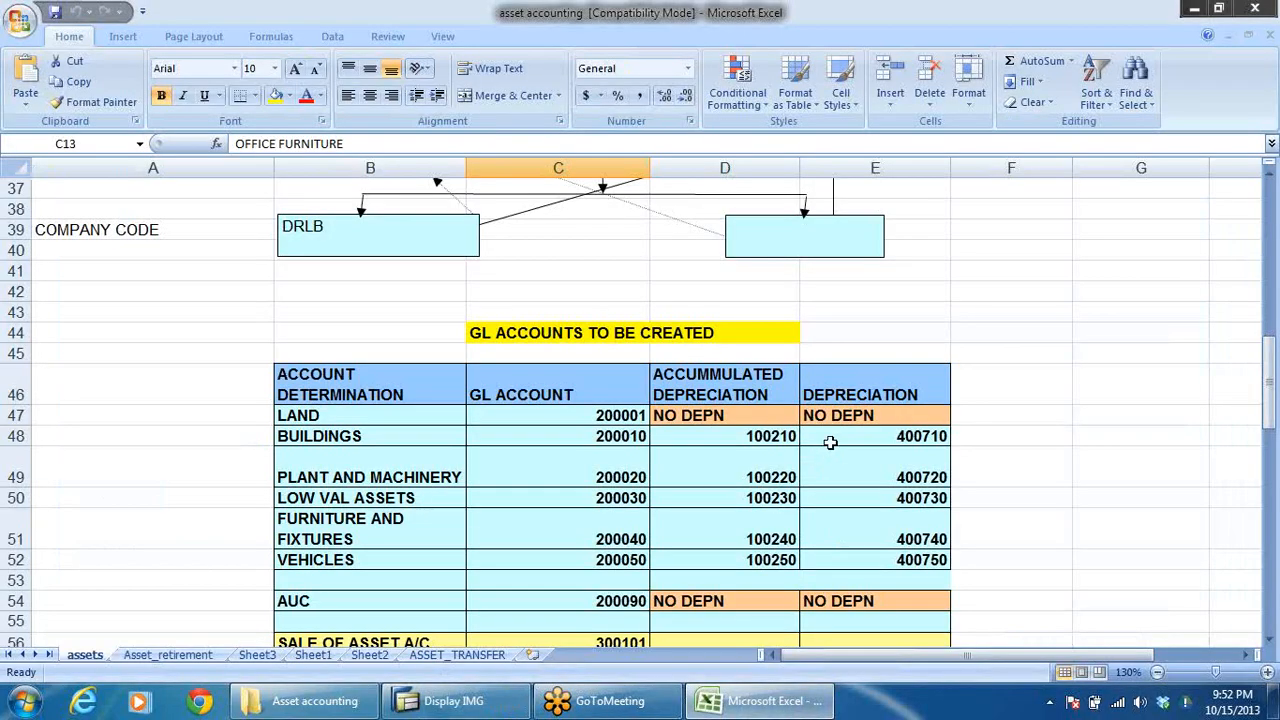
scroll(828, 440, "up", 2)
left_click(838, 262)
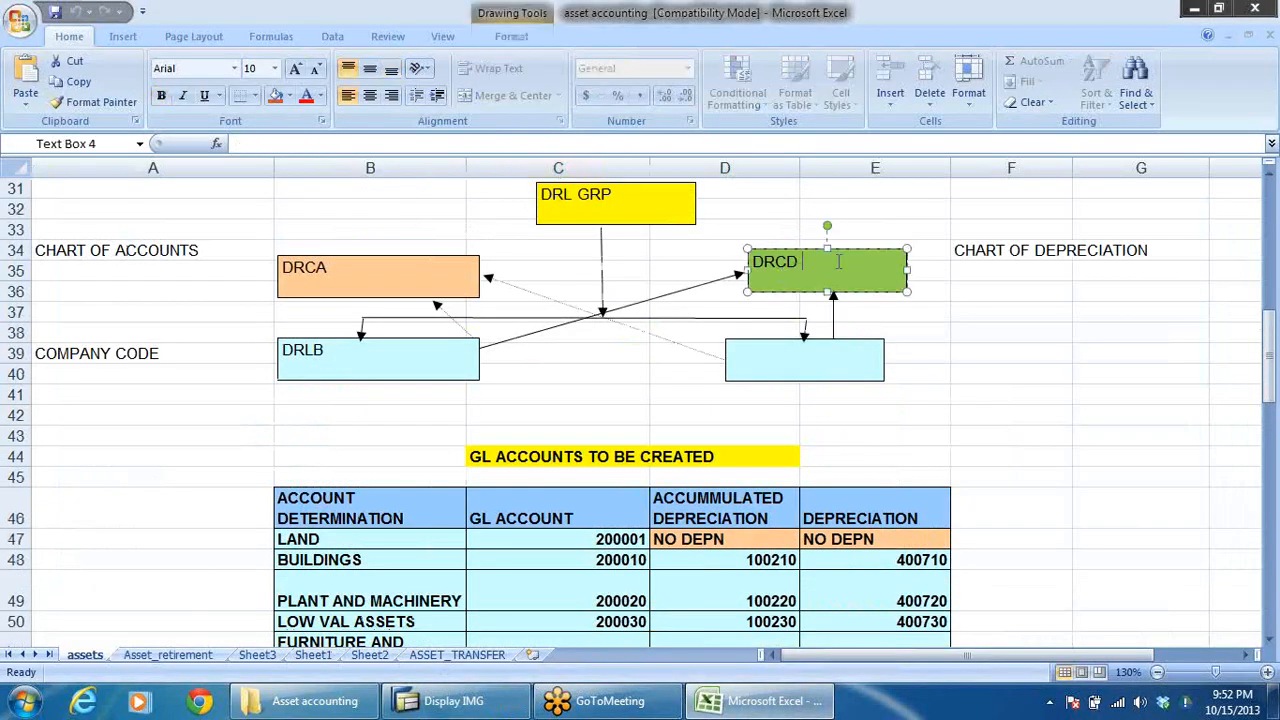
left_click(952, 353)
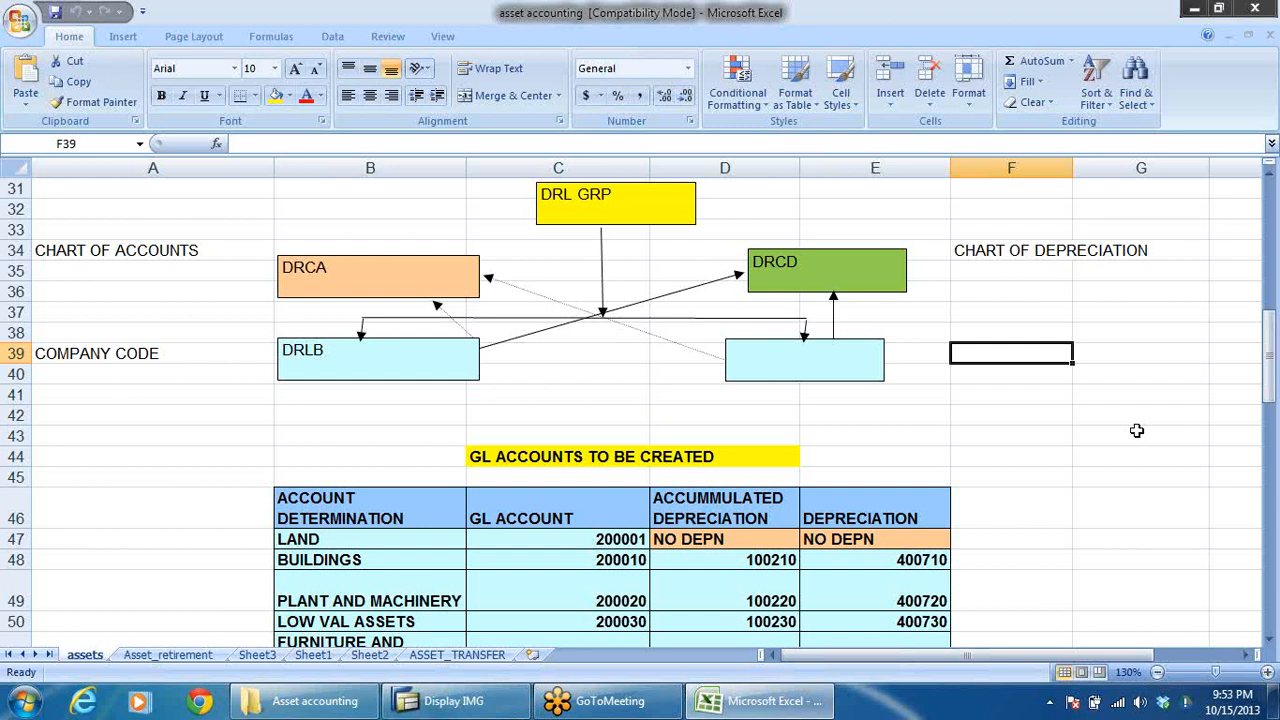
Return to the SAP implementation guide and execute the Copy Reference Chart of Depreciation/Depreciation Areas activity.
key("alt+Tab")
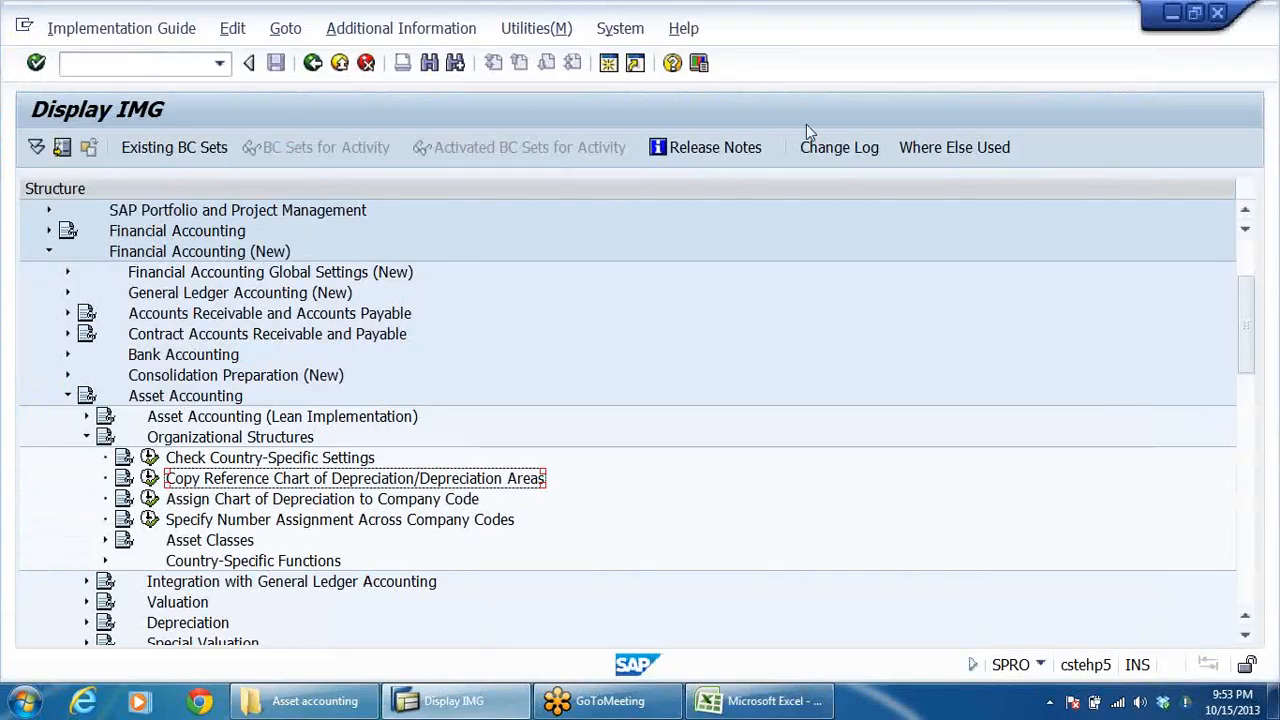
scroll(563, 305, "down", 1)
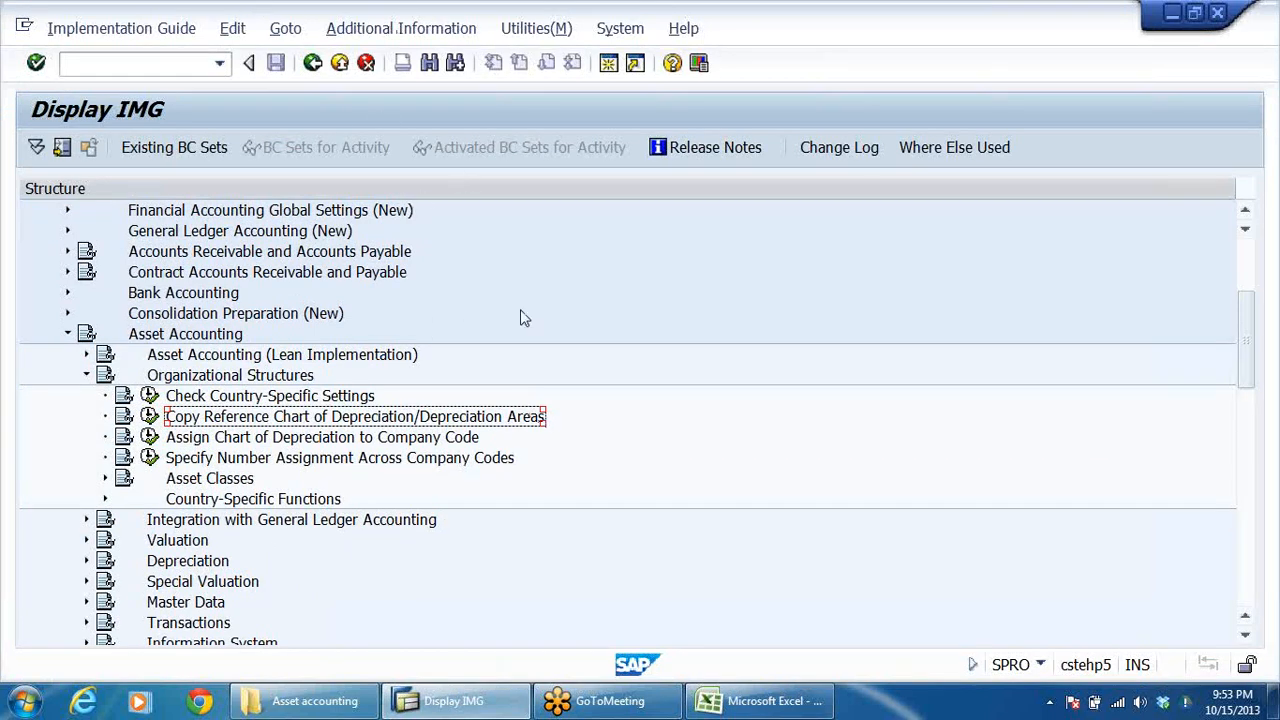
left_click(352, 440)
left_click(224, 418)
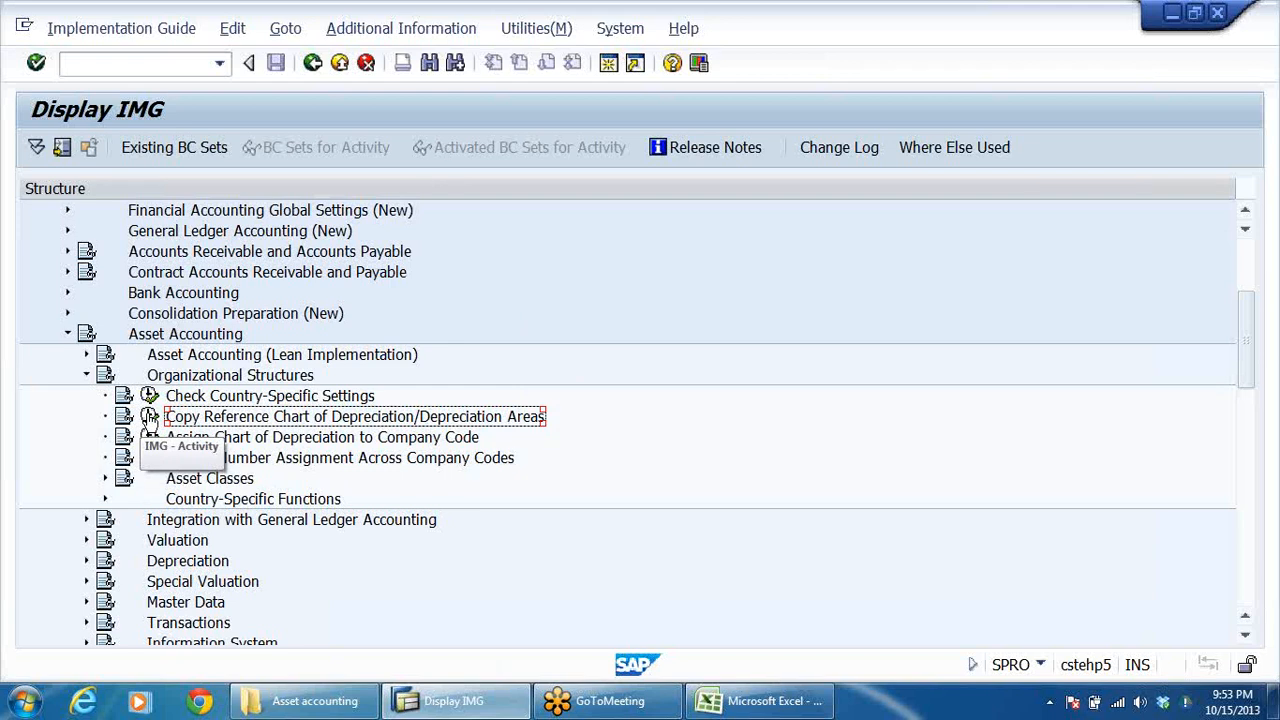
left_click(149, 417)
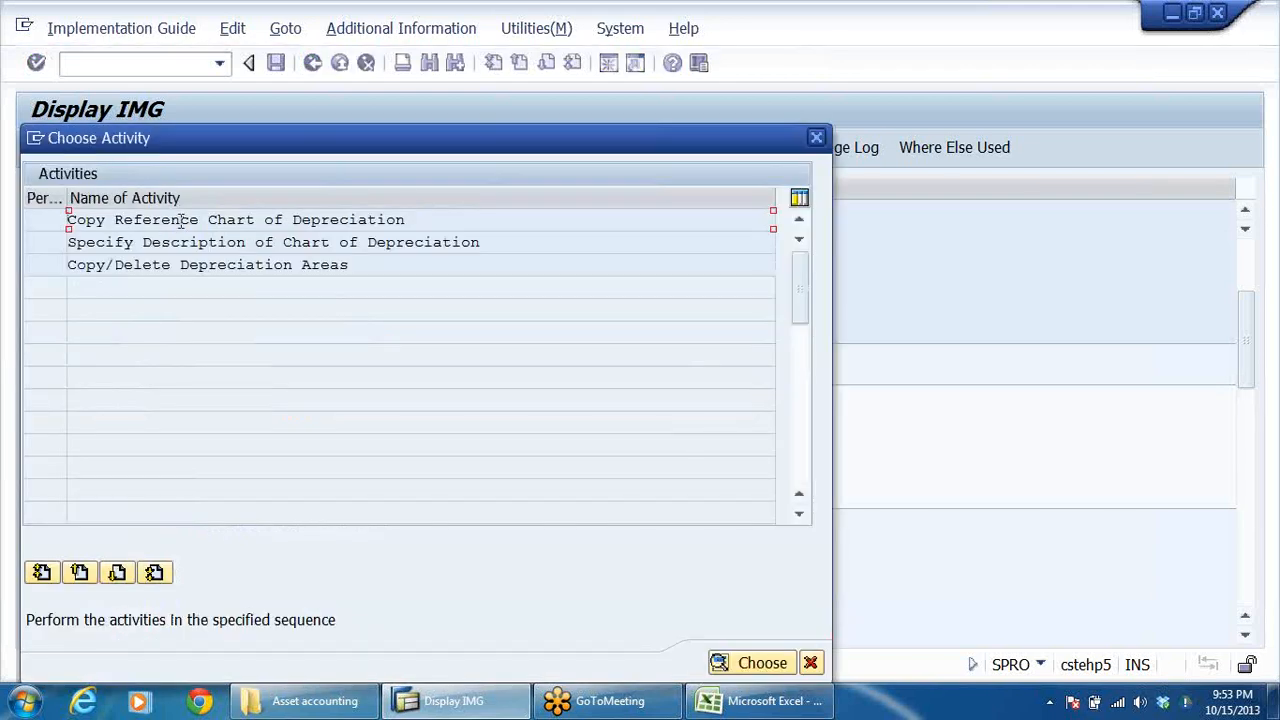
Open the Copy Reference Chart of Depreciation activity and go back to the list of activities.
left_click(404, 219)
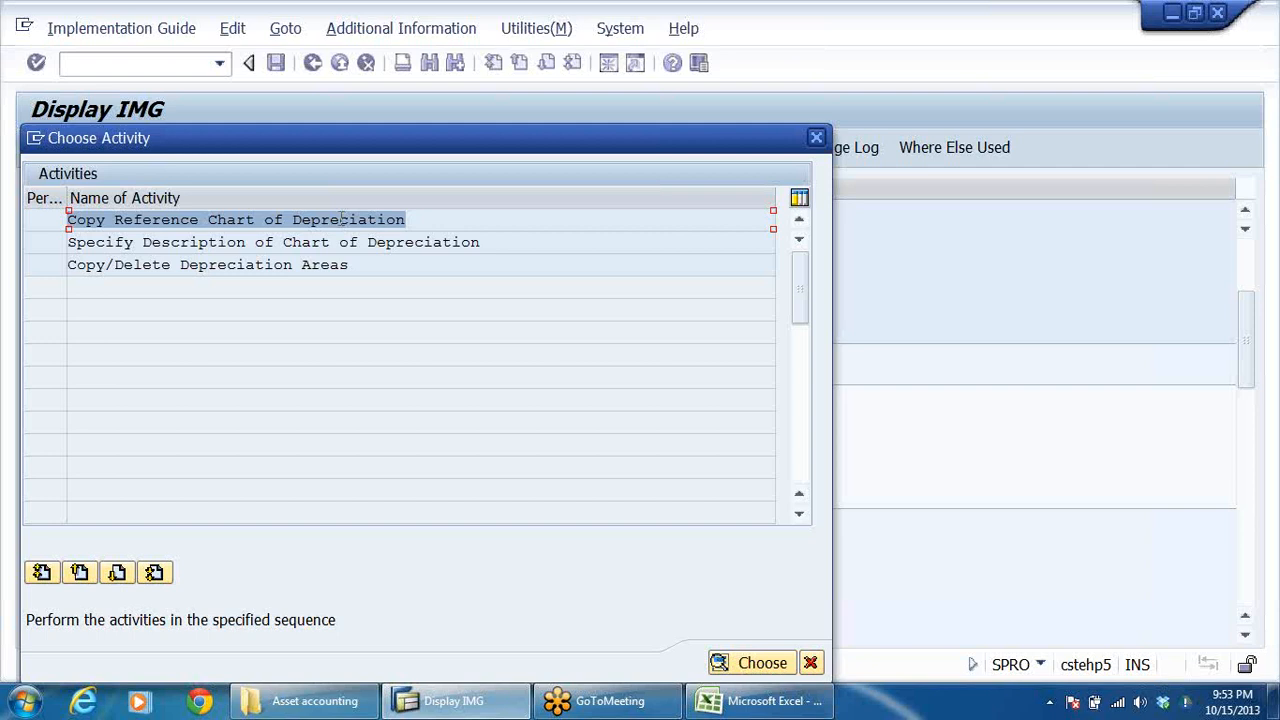
double_click(304, 219)
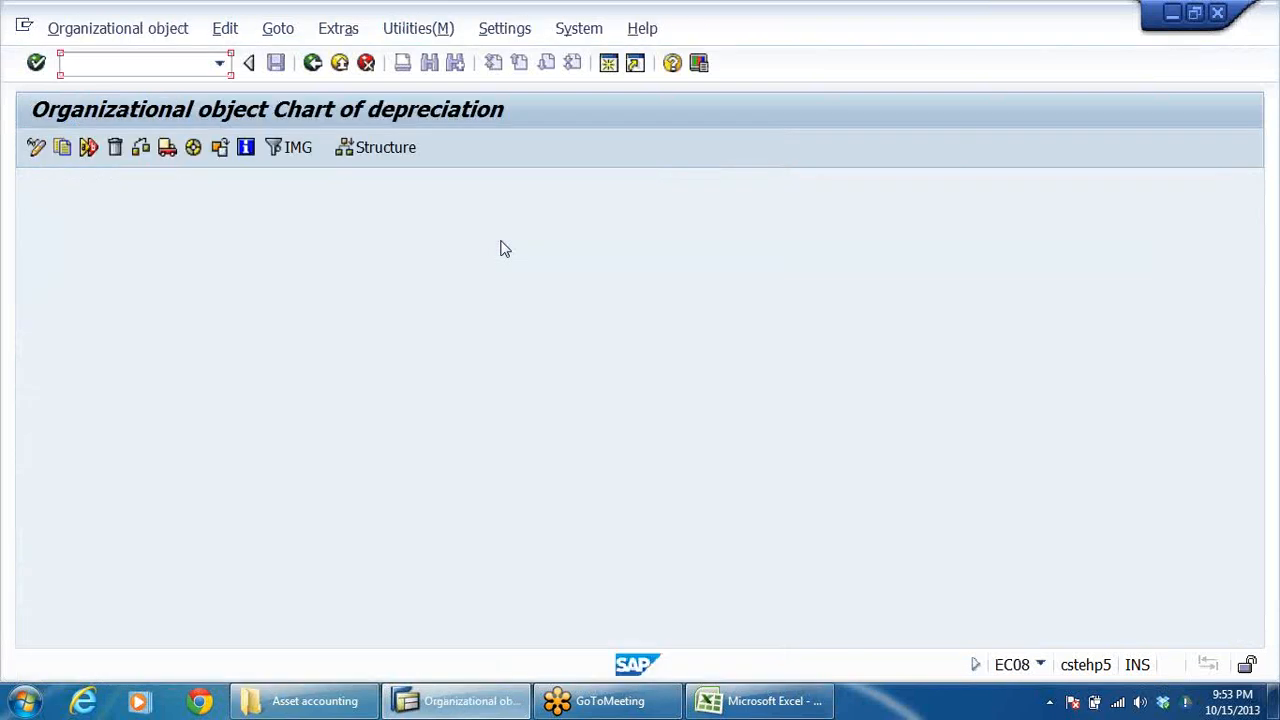
left_click(313, 63)
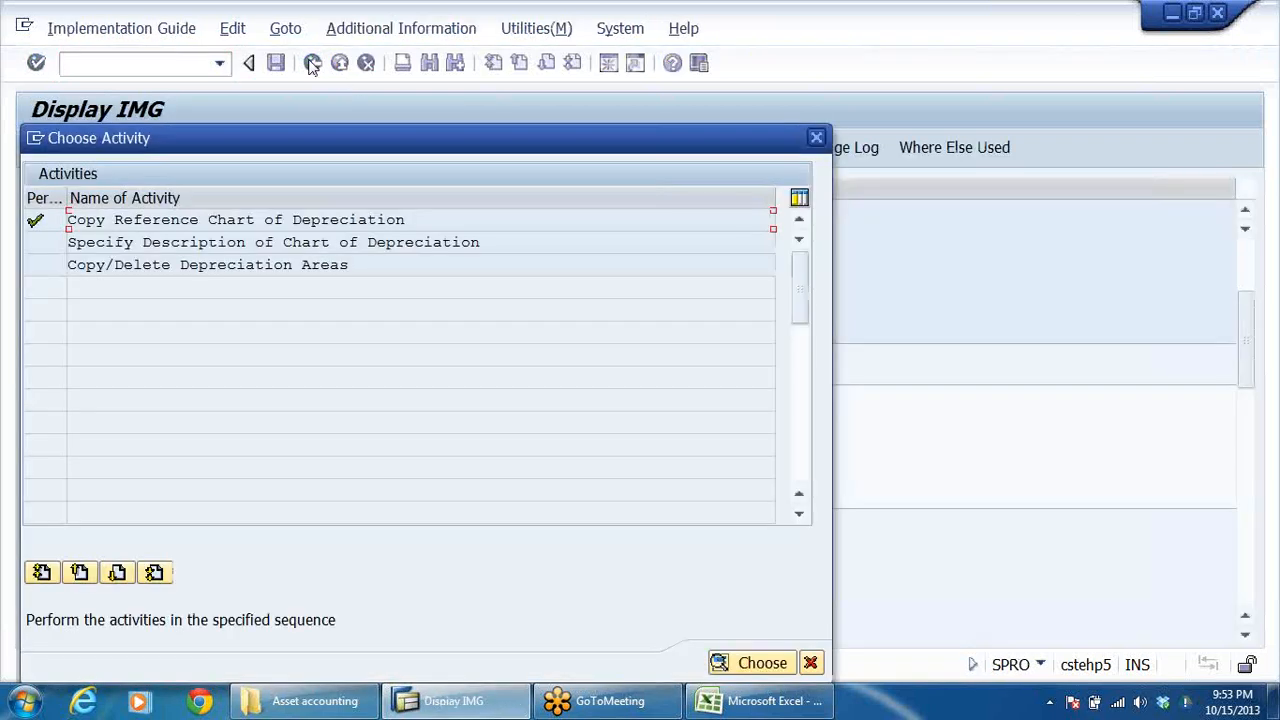
Open the Copy Reference Chart of Depreciation activity and start copying an organizational object.
left_click(153, 219)
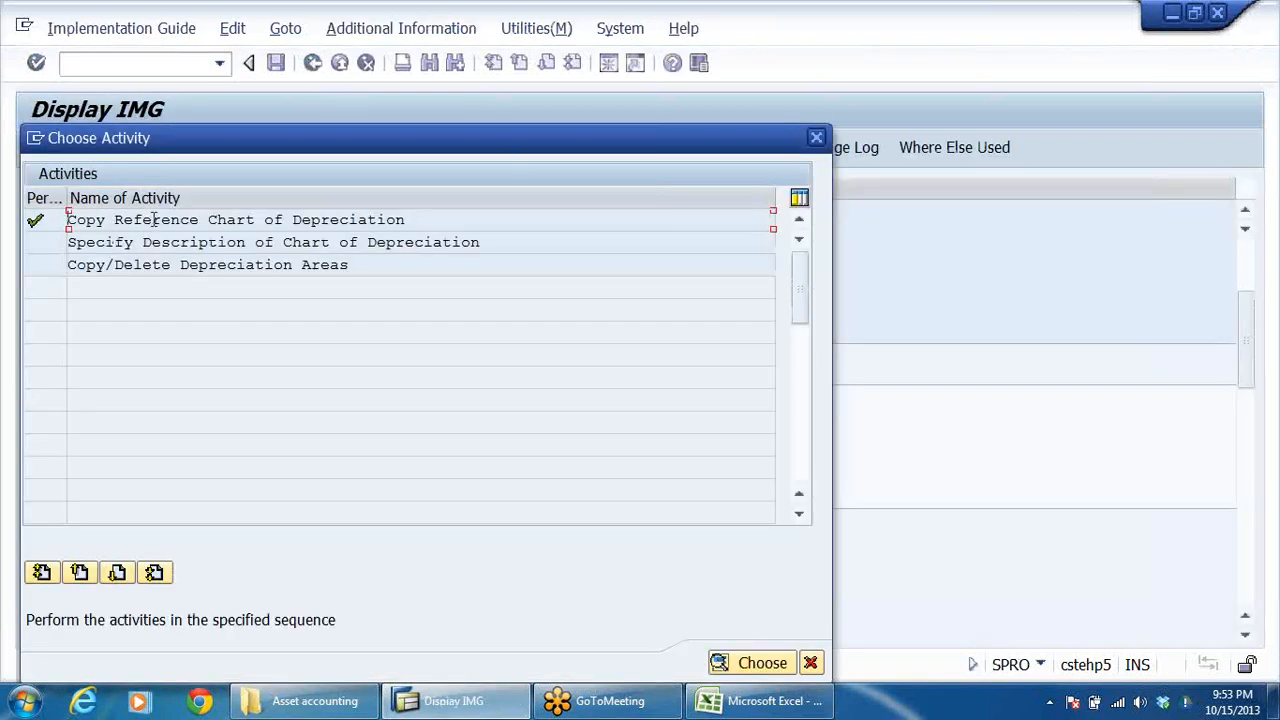
double_click(260, 226)
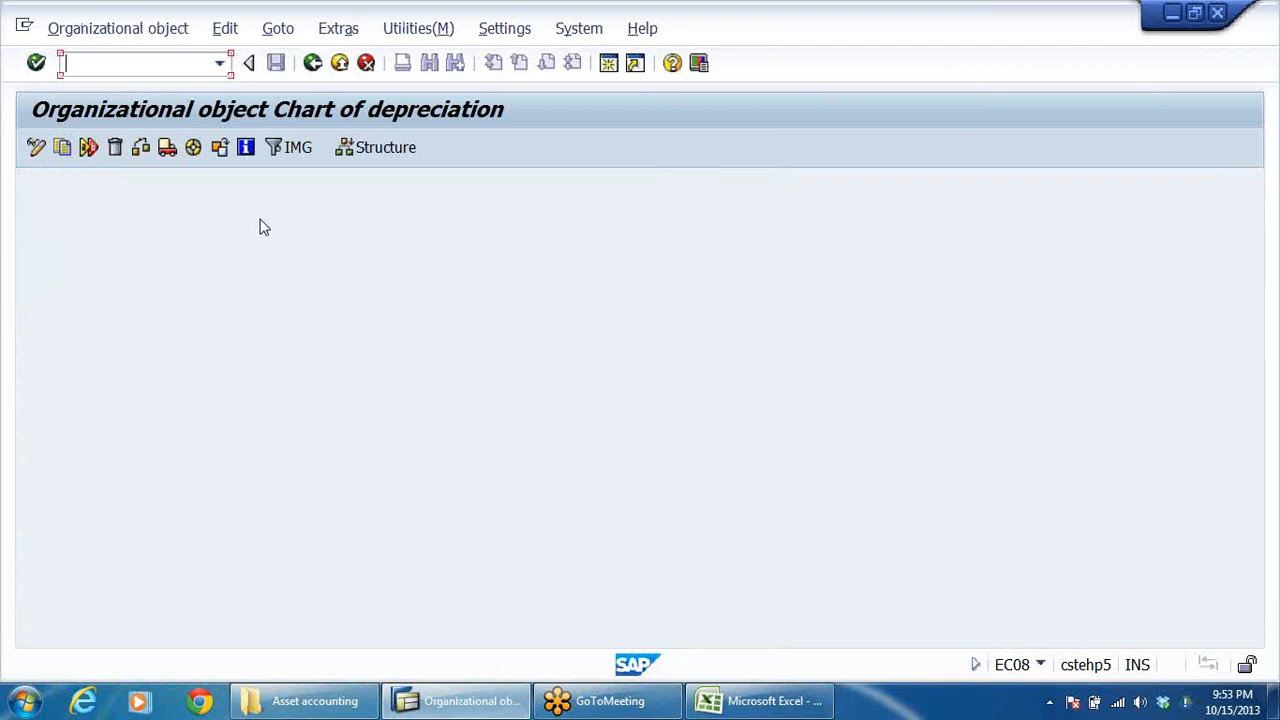
left_click(61, 147)
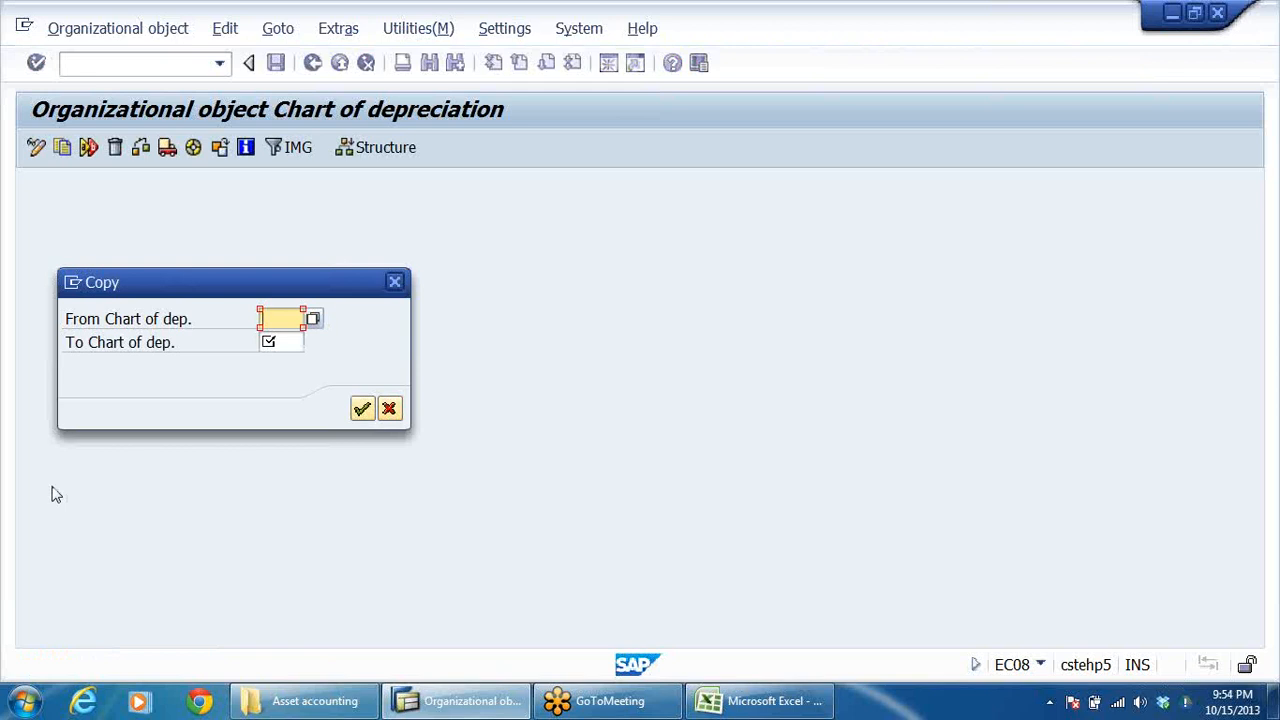
Choose 1IN, the sample chart of depreciation for India, as the source chart of depreciation for the copy.
left_click(181, 319)
key("Tab")
left_click(312, 321)
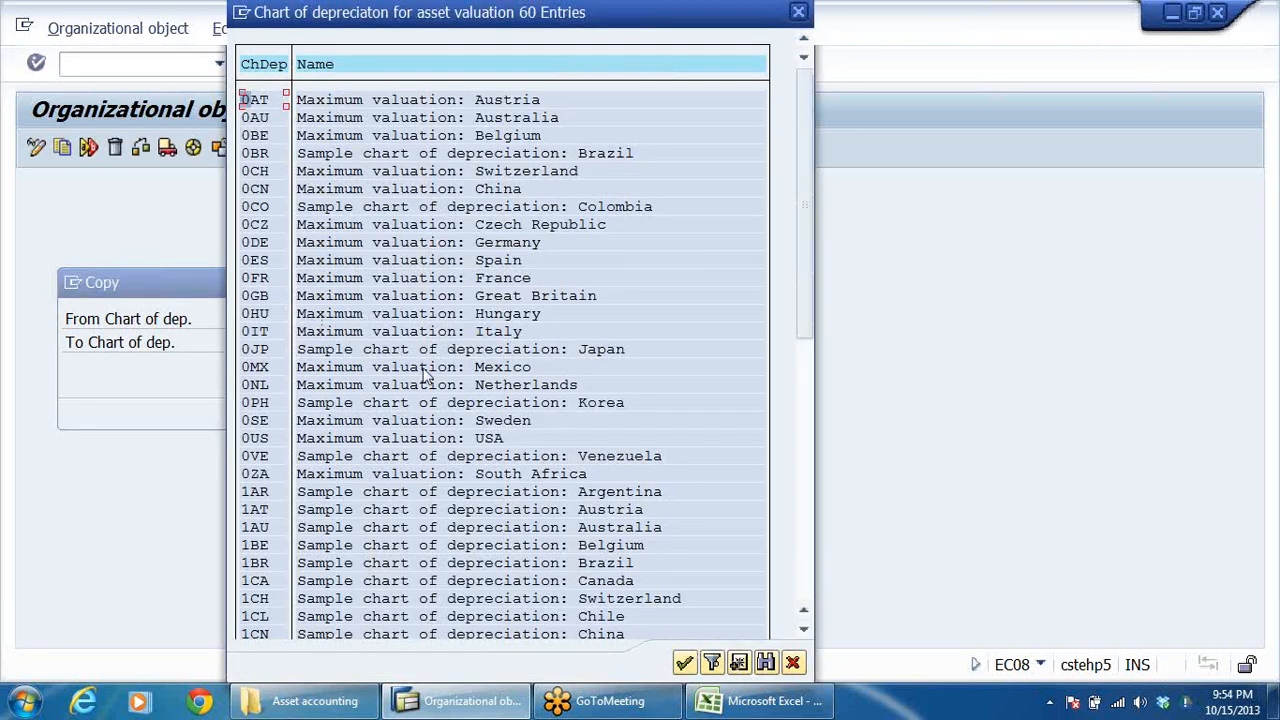
scroll(362, 418, "down", 4)
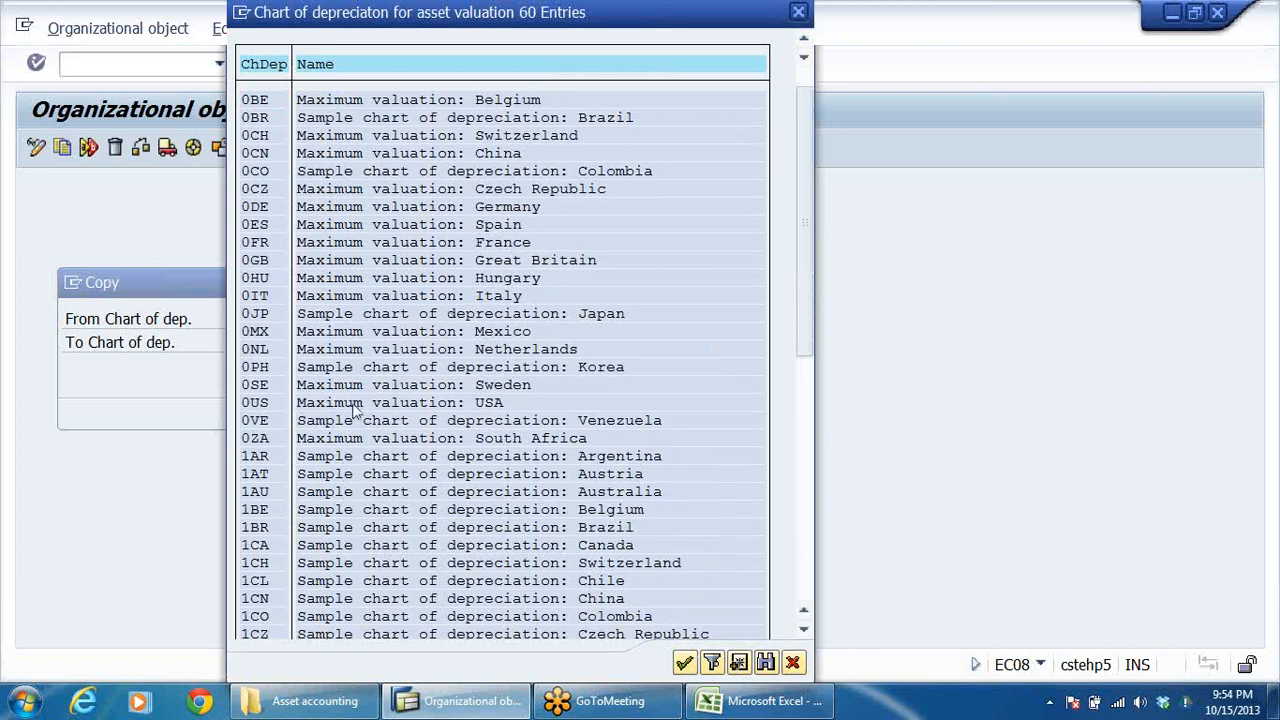
scroll(362, 418, "down", 4)
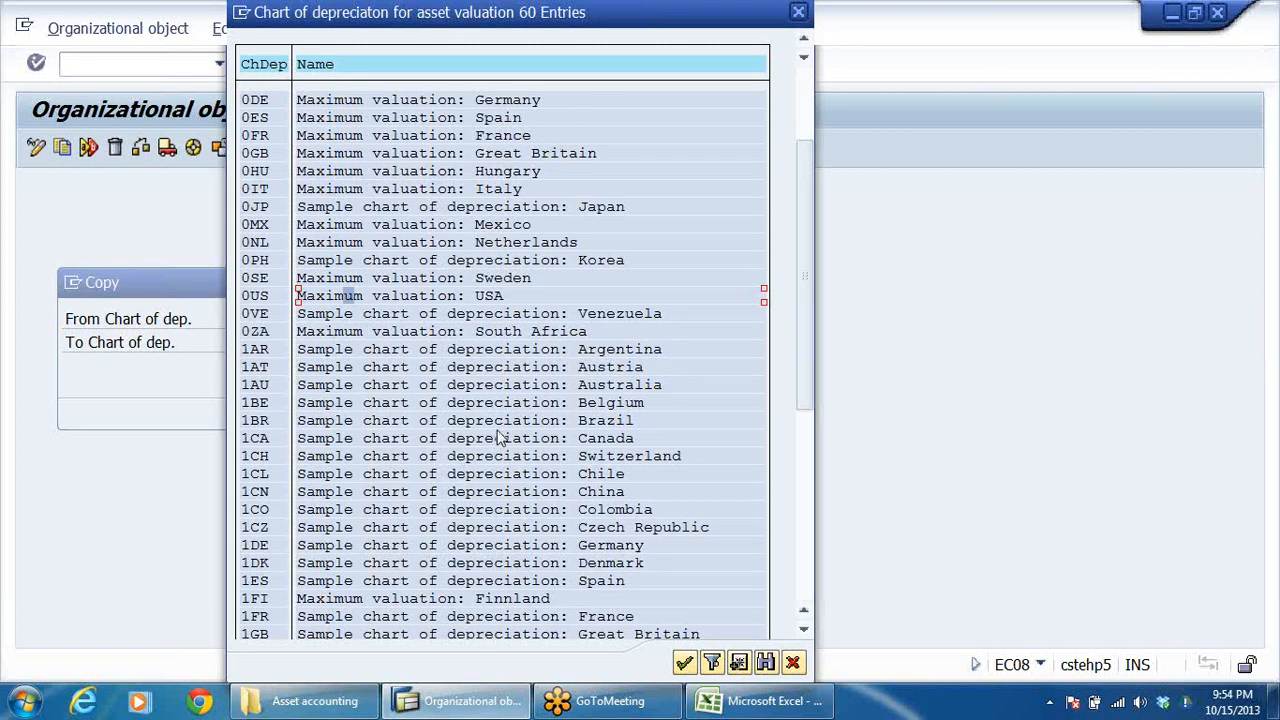
scroll(502, 440, "down", 1)
scroll(503, 433, "down", 7)
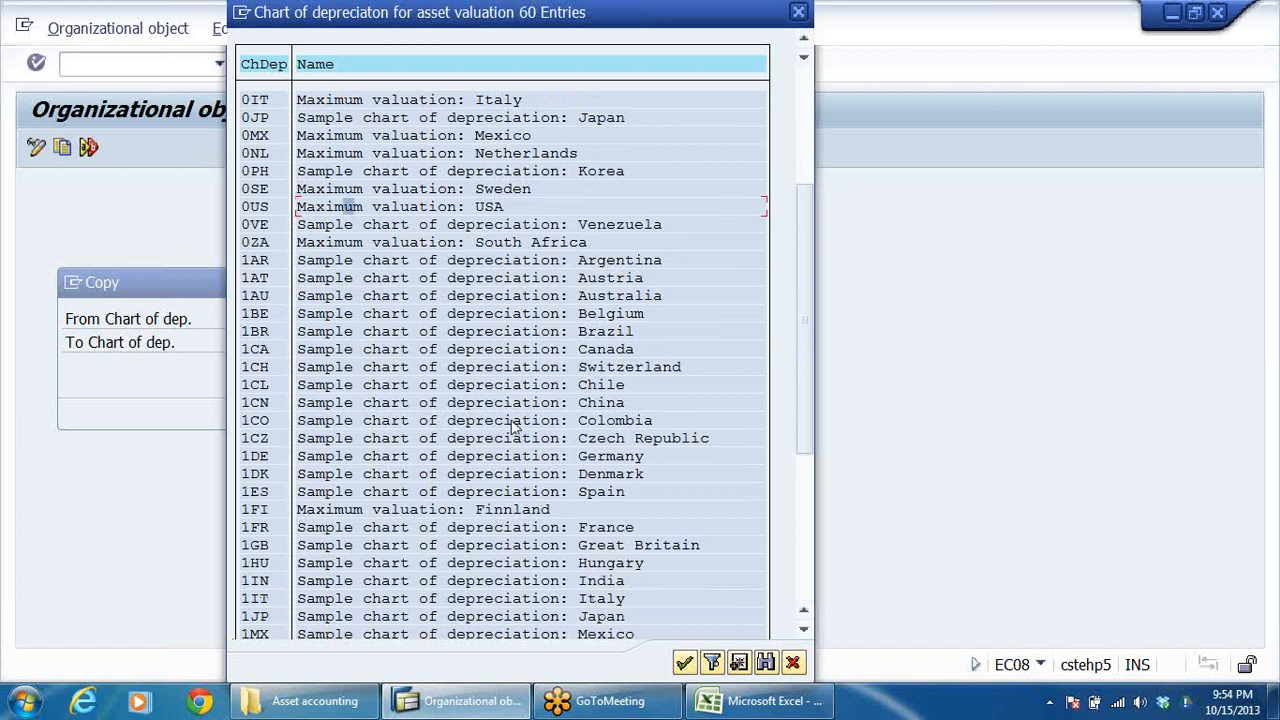
left_click(622, 530)
left_click(256, 529)
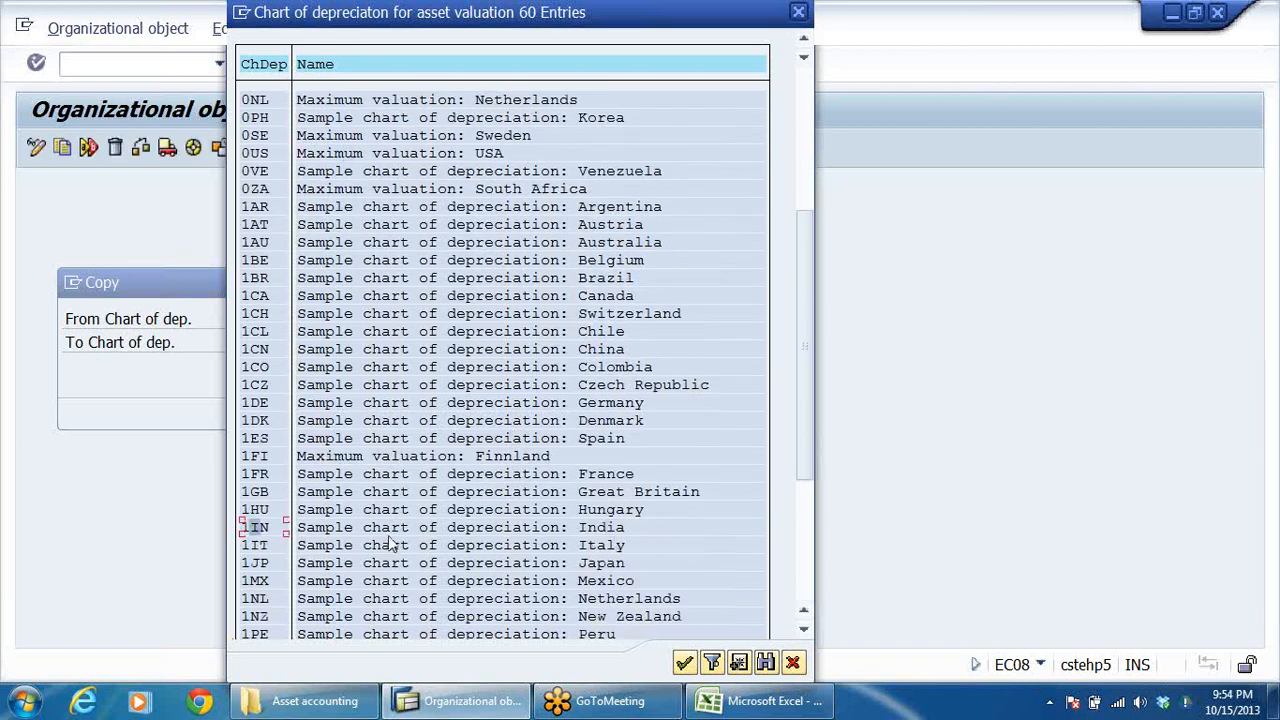
double_click(263, 535)
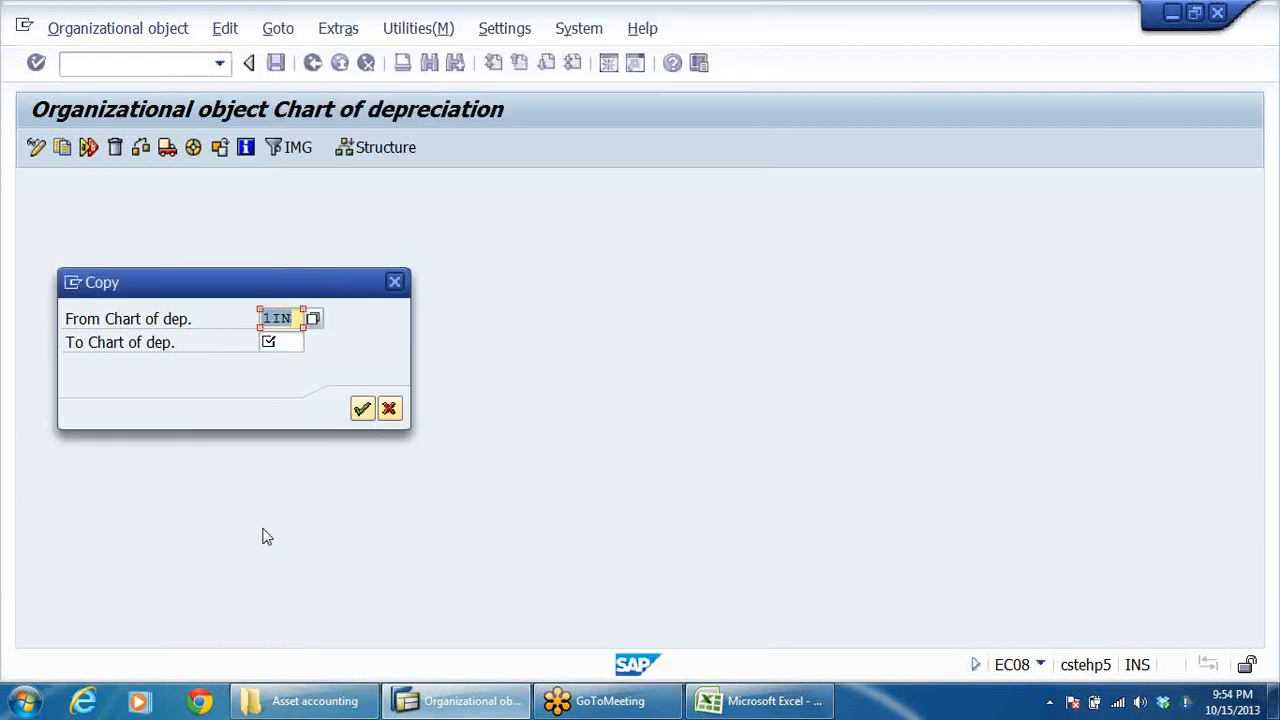
Set DRCD as the target chart of depreciation, run the copy and agree to transport the number ranges.
left_click(286, 342)
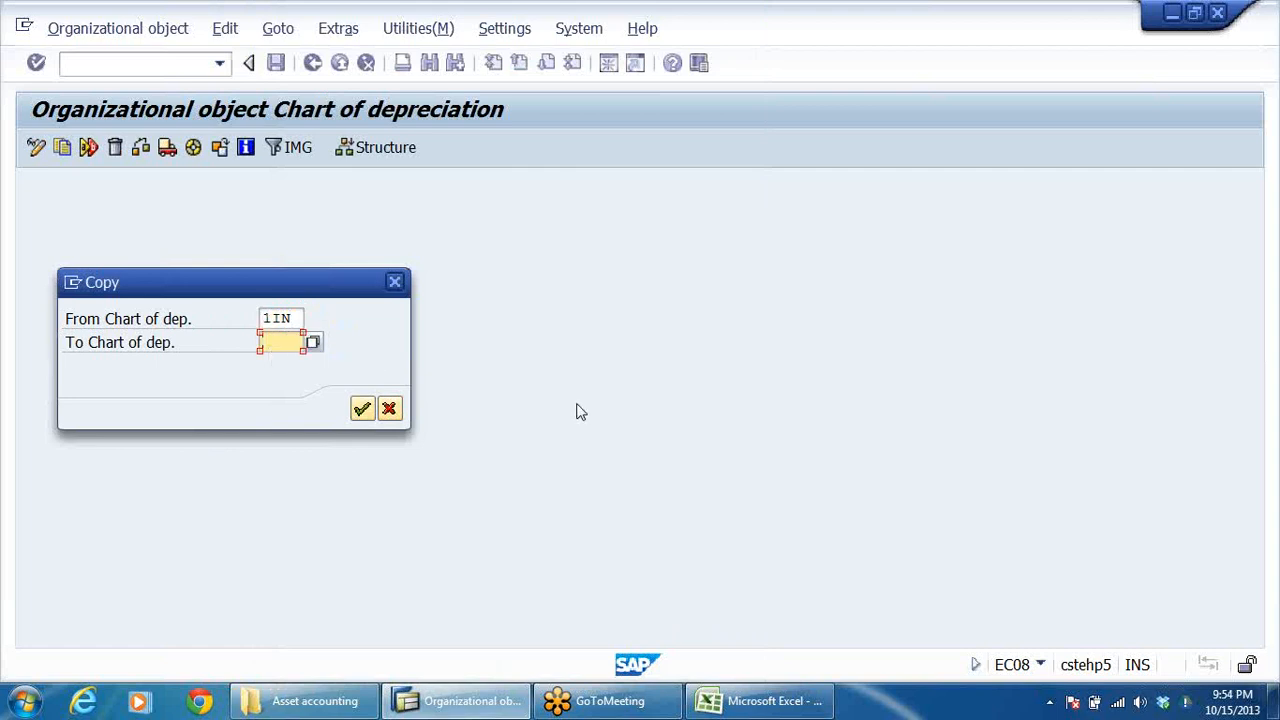
type("DR")
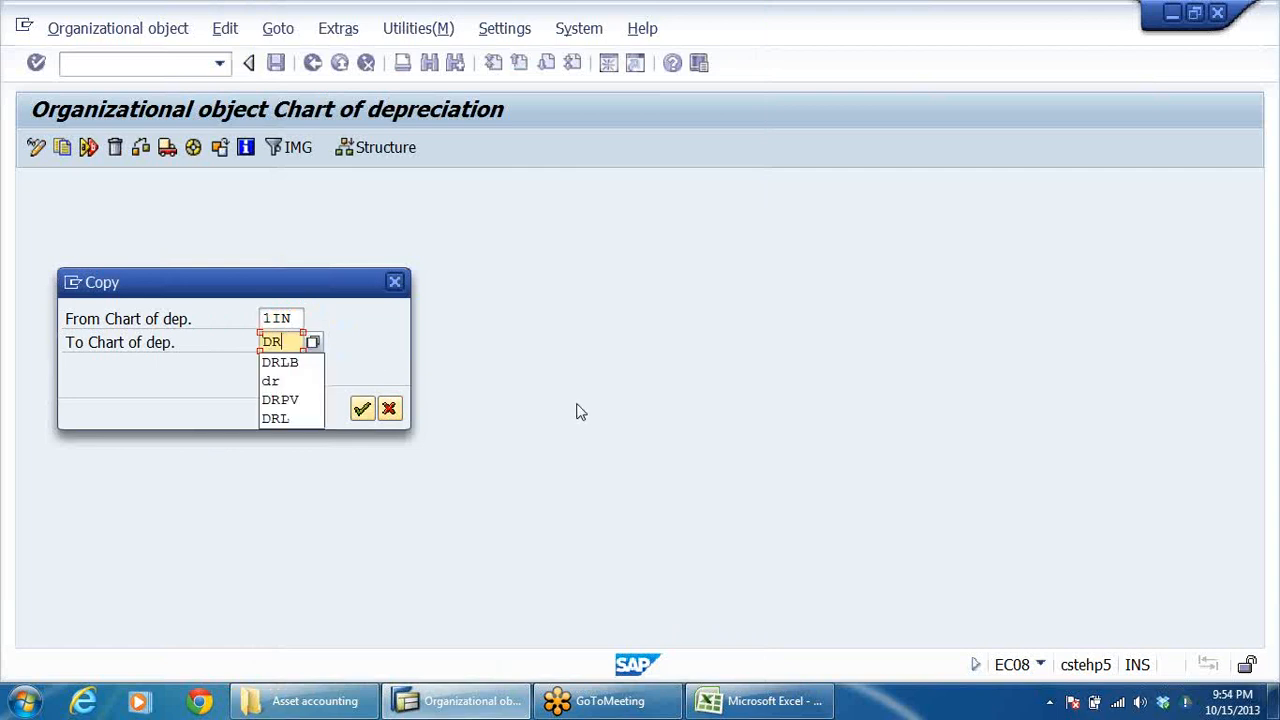
type("CD")
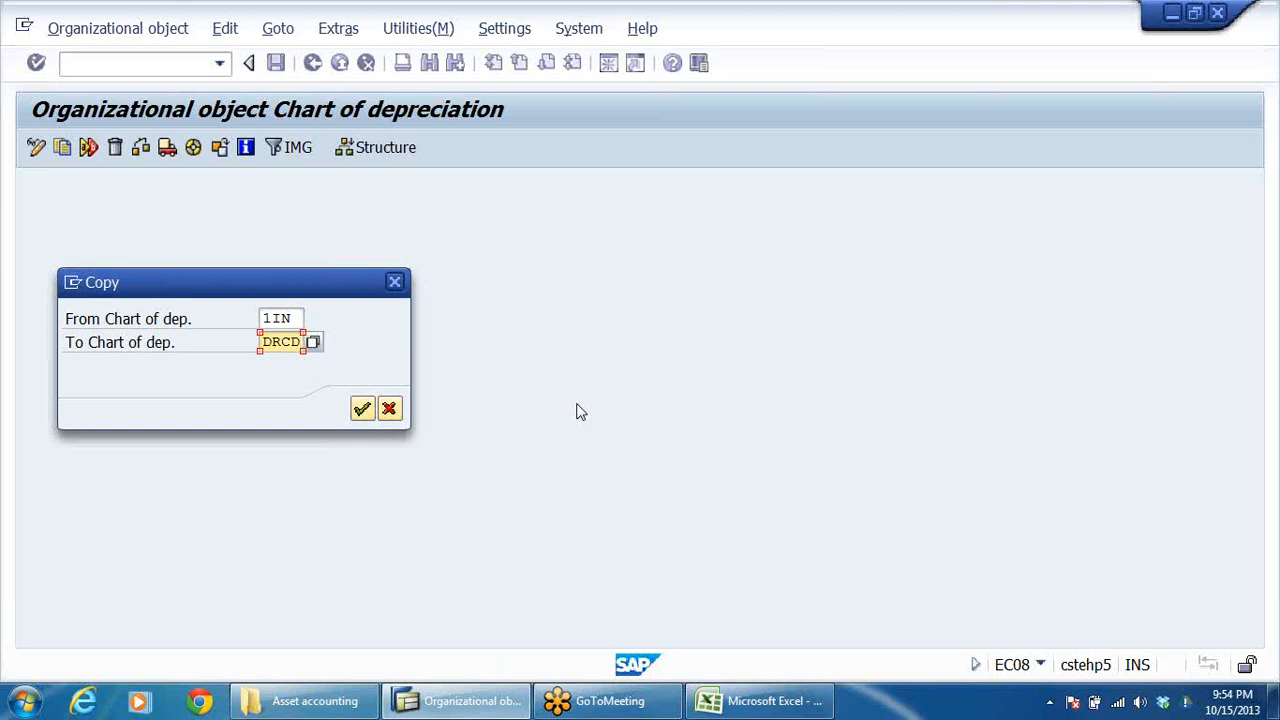
key("Return")
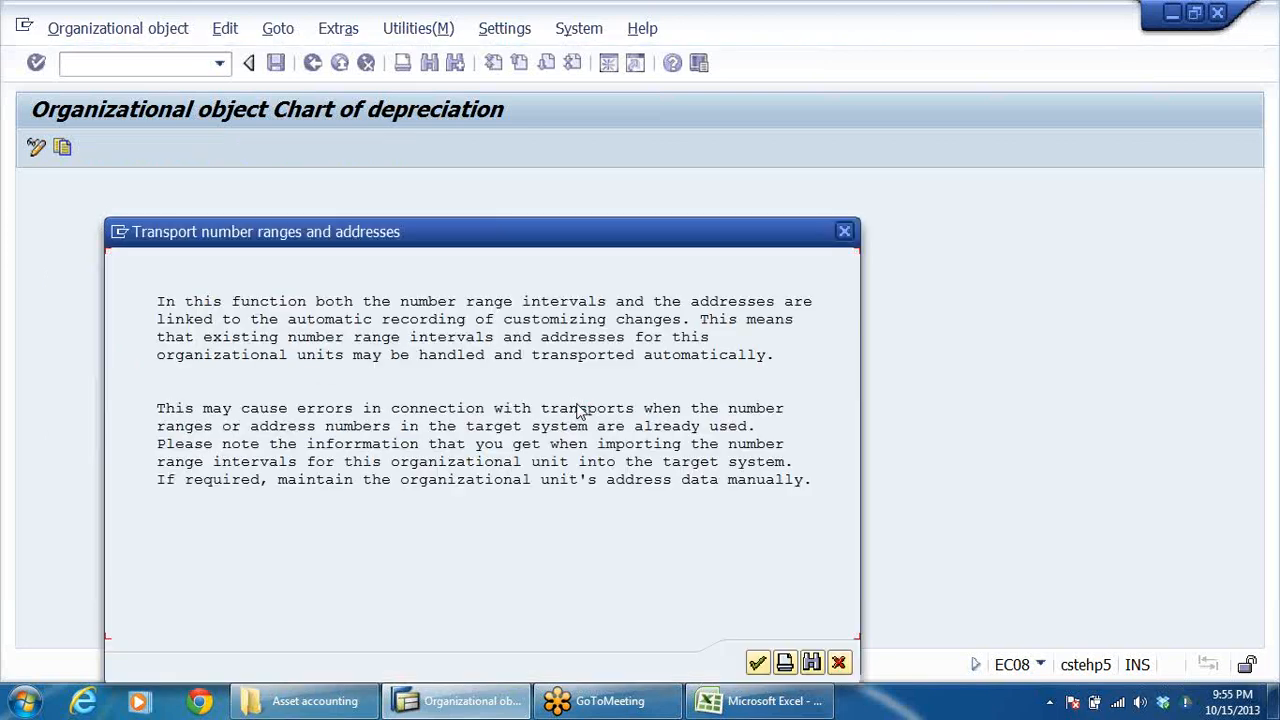
key("Return")
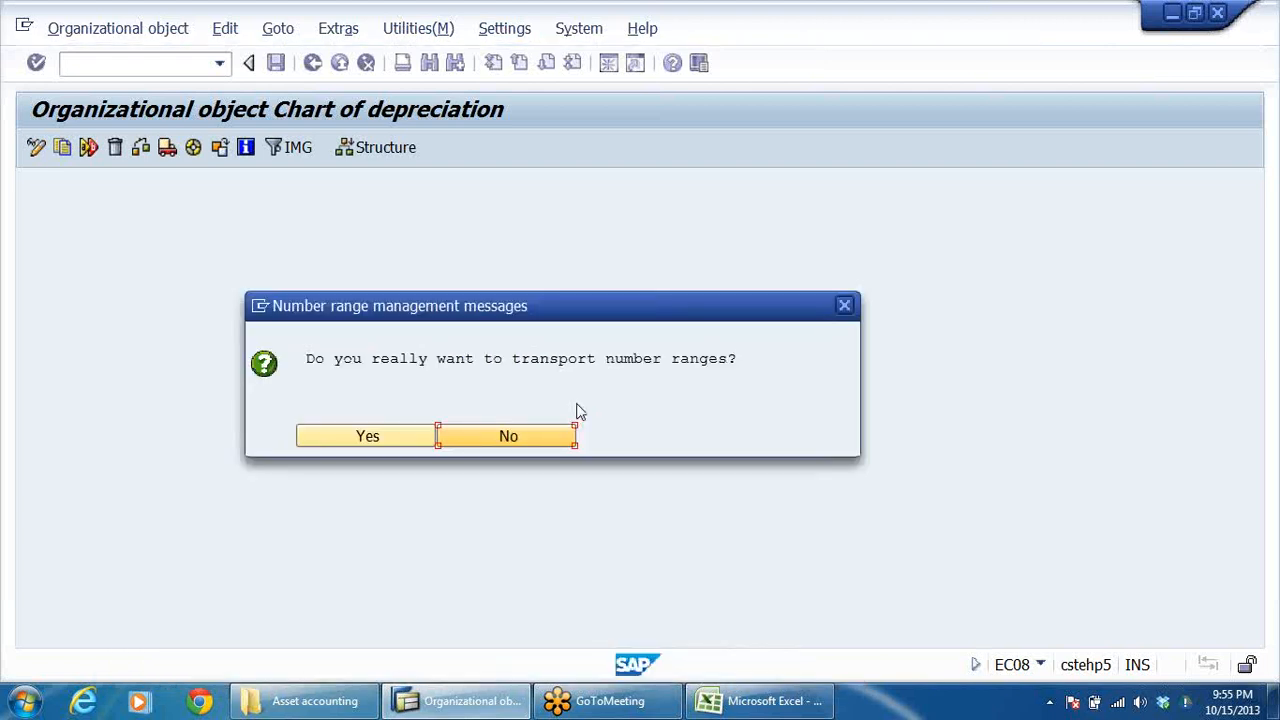
left_click(366, 440)
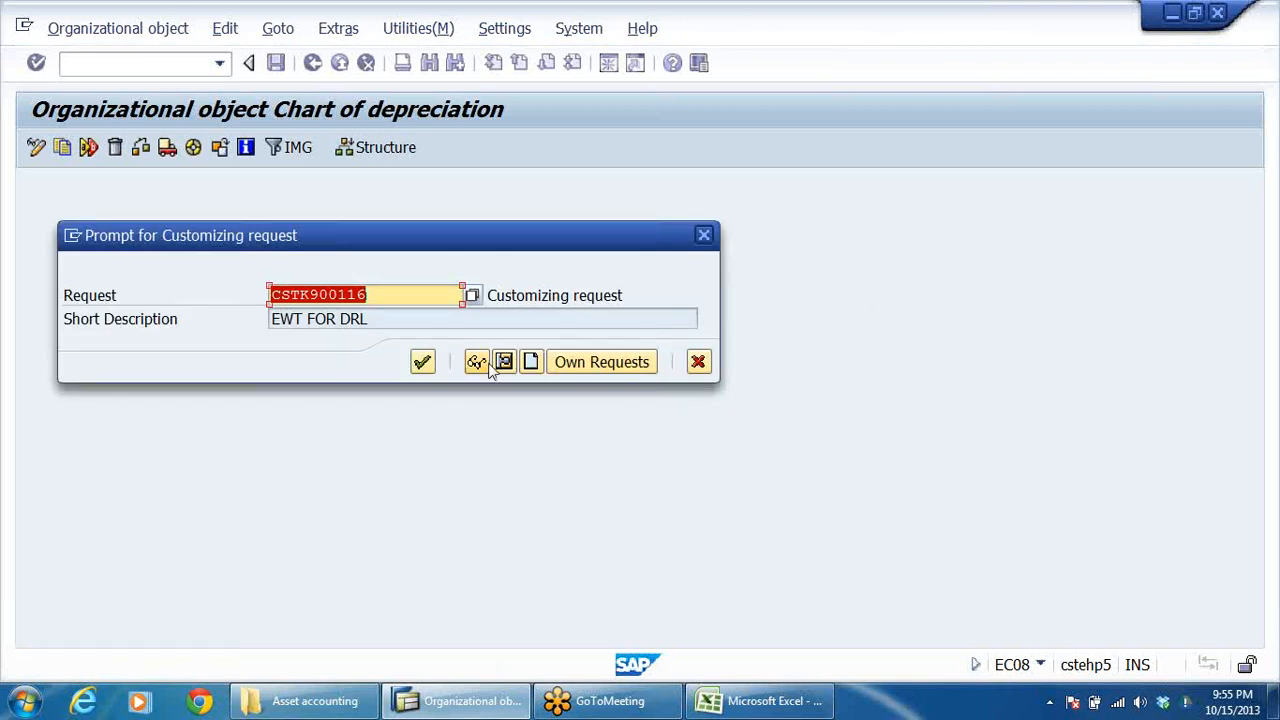
Create a customizing request described as DRLB ASSET ACCOUNTING and use it to complete the chart of depreciation copy.
left_click(531, 363)
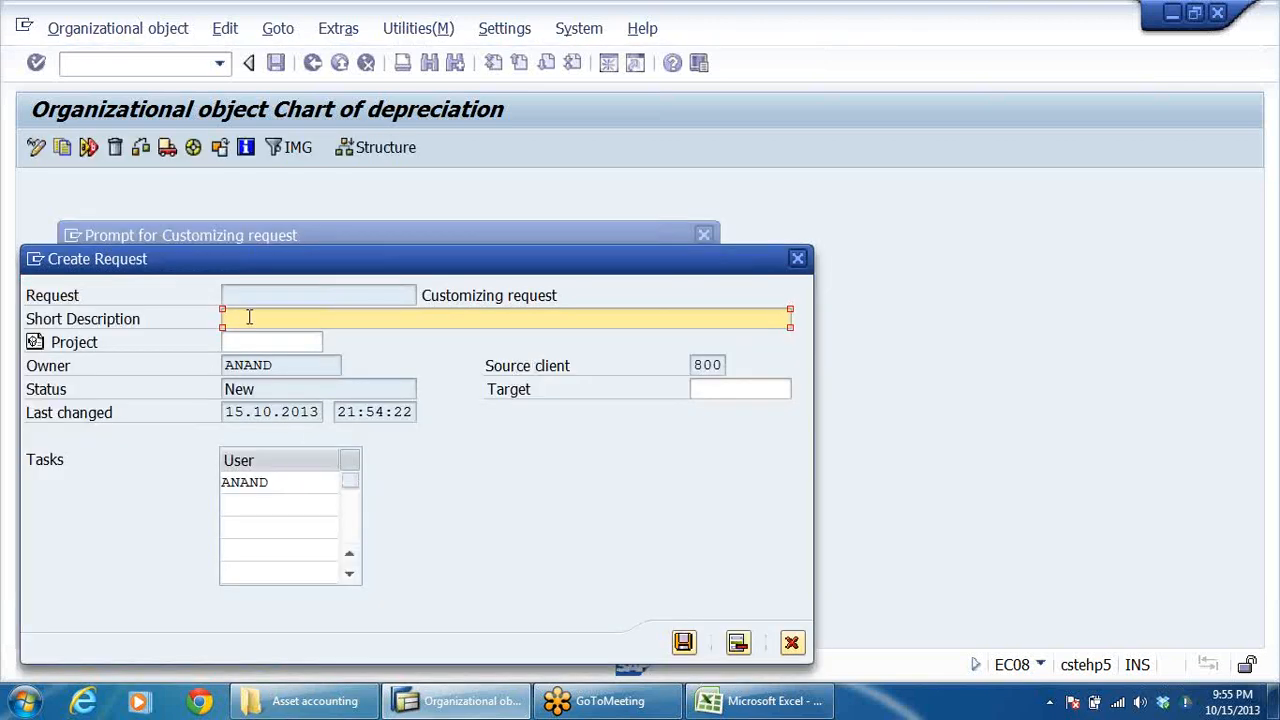
type("DRIB ASSET ACCO")
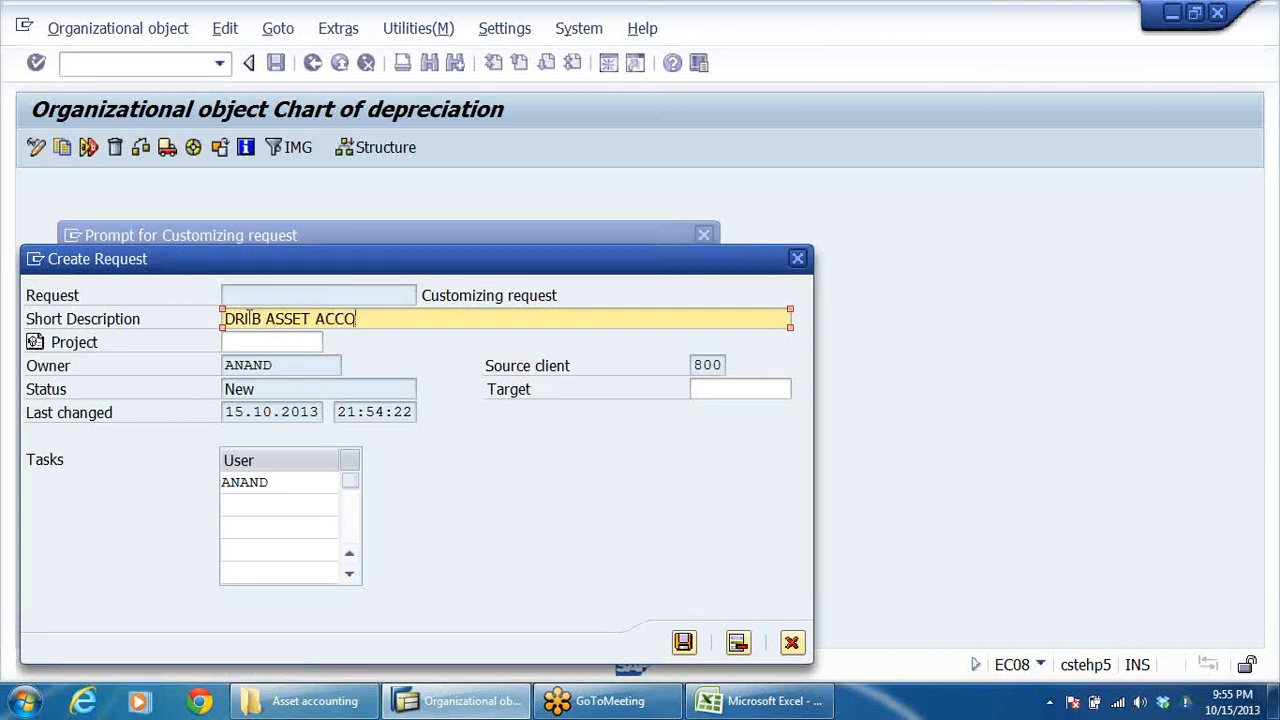
type("UNTING")
left_click(683, 641)
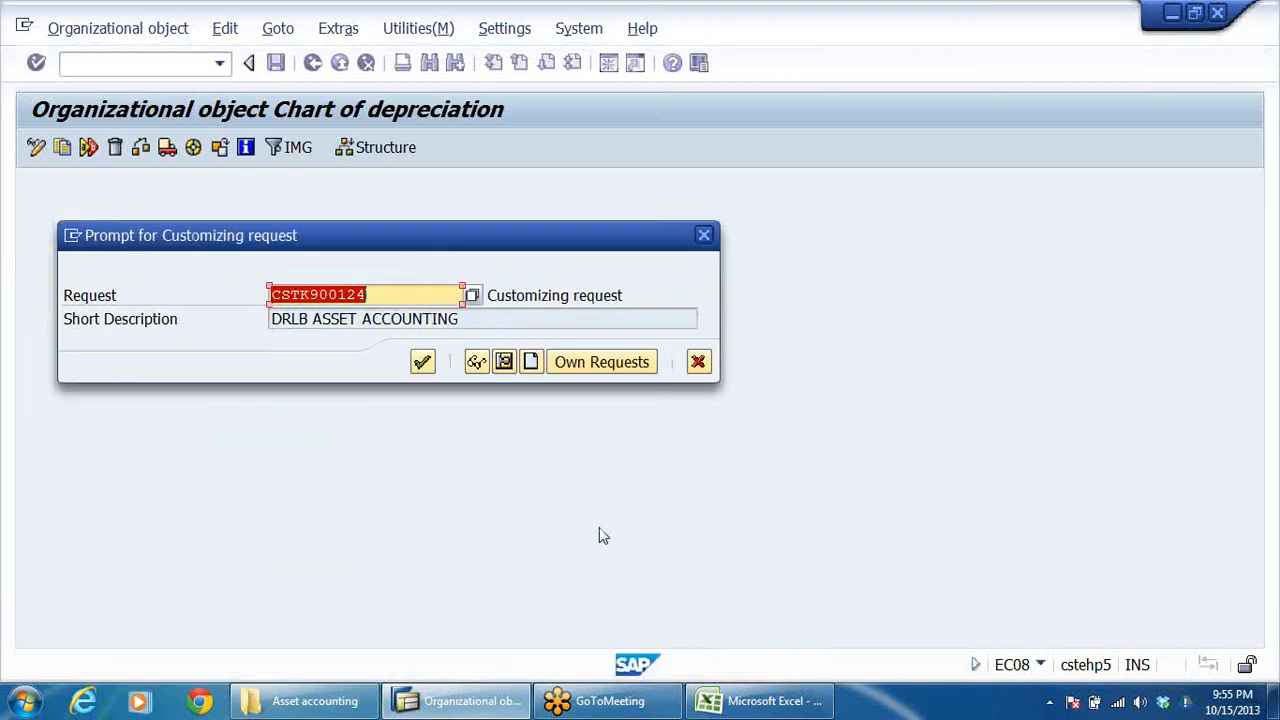
left_click(422, 362)
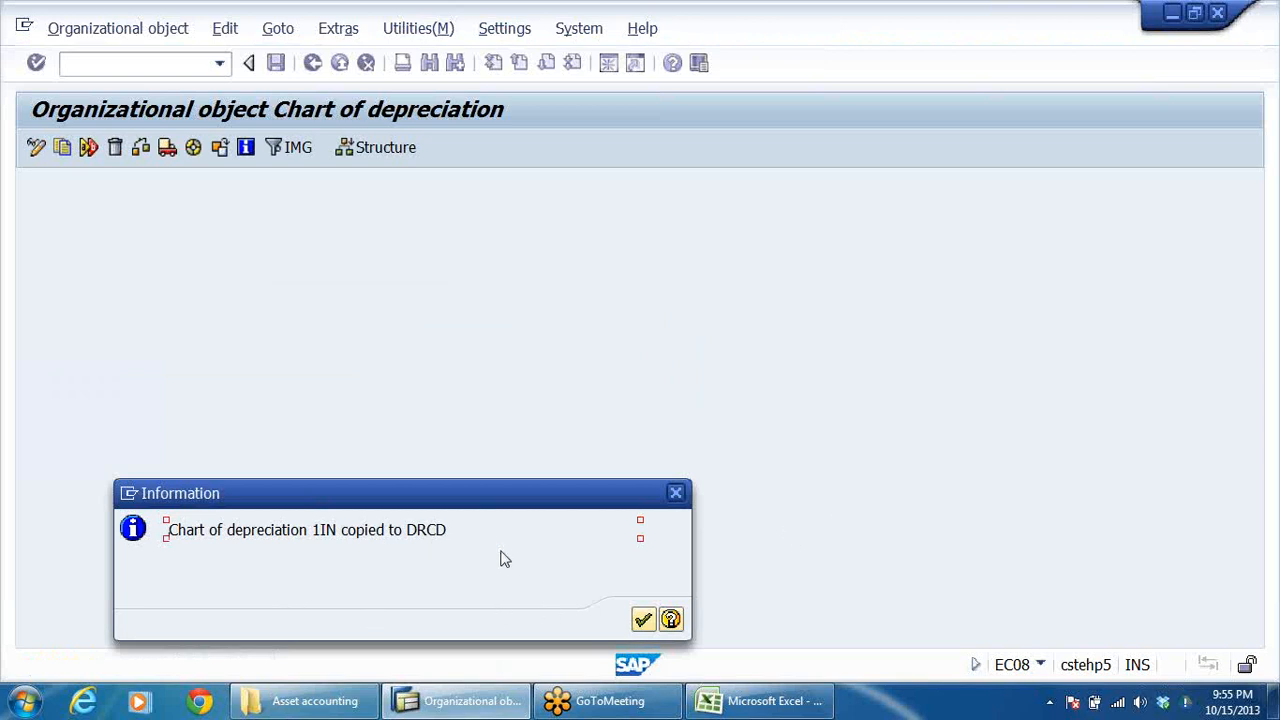
left_click(643, 620)
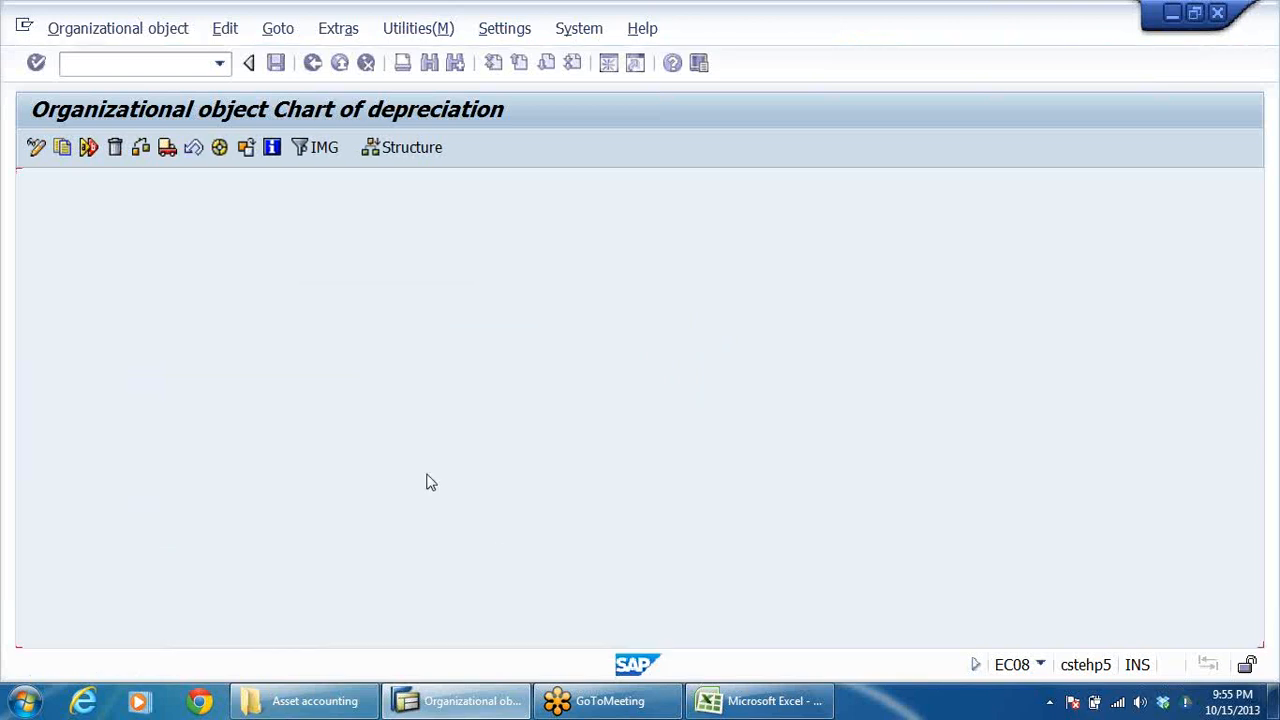
Check the completed activities of the copy and open the Specify Description of Chart of Depreciation activity.
left_click(243, 261)
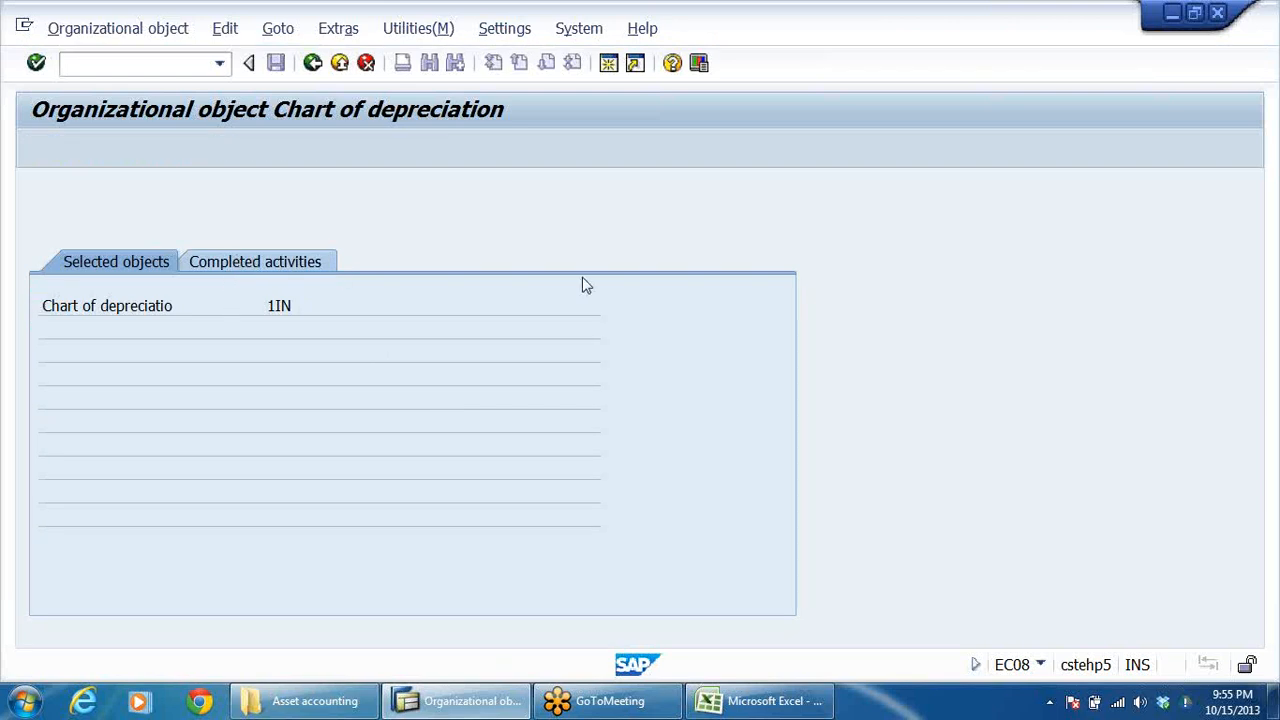
left_click(313, 63)
left_click(230, 242)
double_click(424, 242)
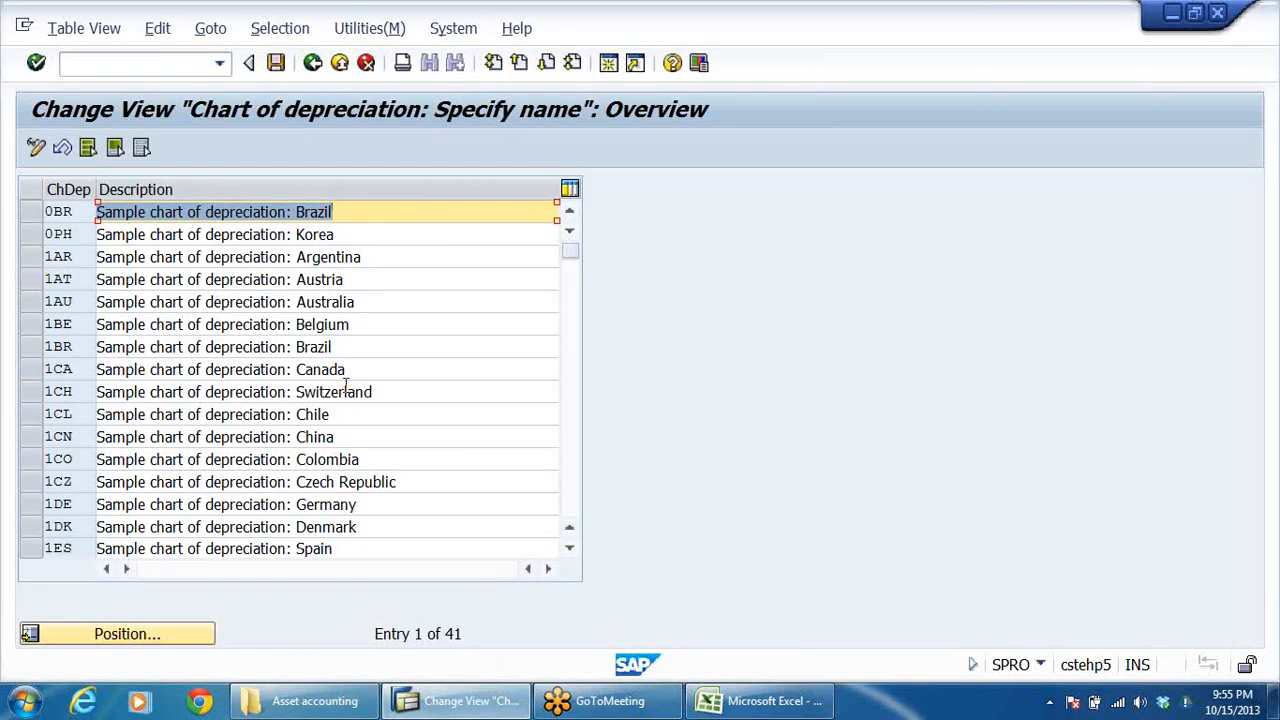
Change the description of chart of depreciation DRCD to CHART OF DEPRECIATION FOR INDIA-DRL GRP.
left_click(312, 368)
scroll(290, 400, "down", 1)
scroll(245, 415, "down", 10)
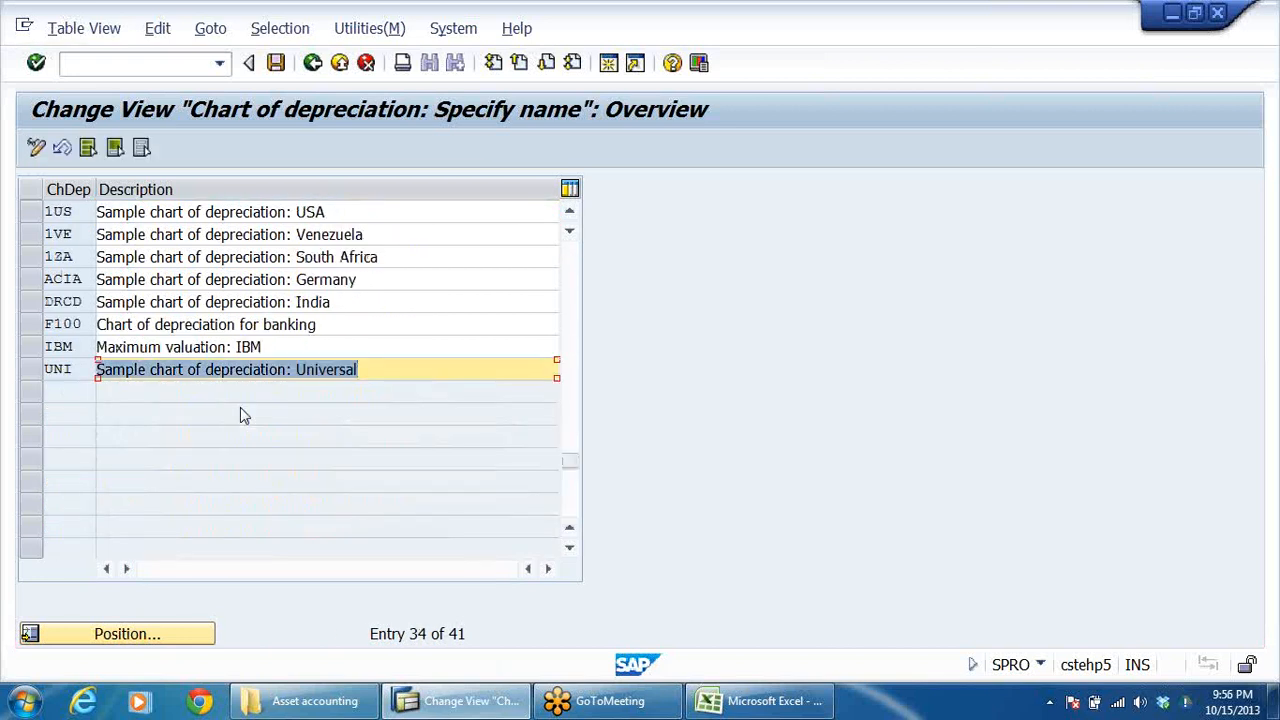
left_click(85, 302)
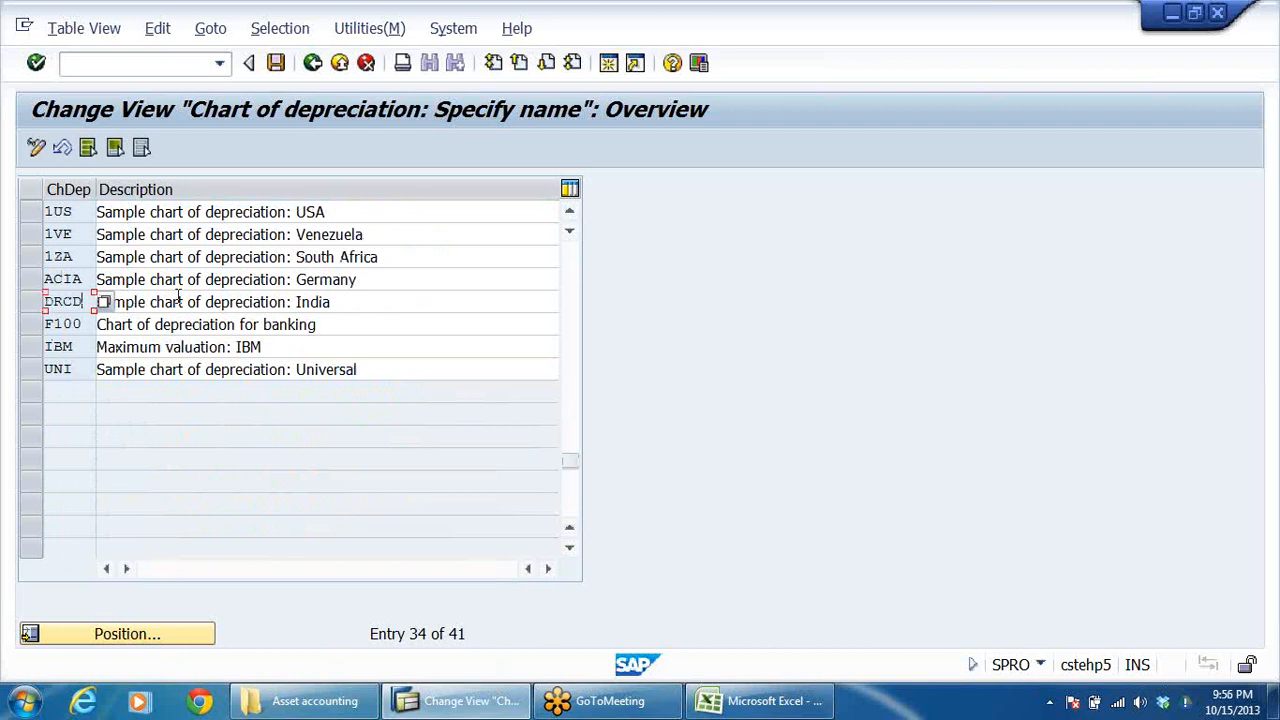
left_click(213, 301)
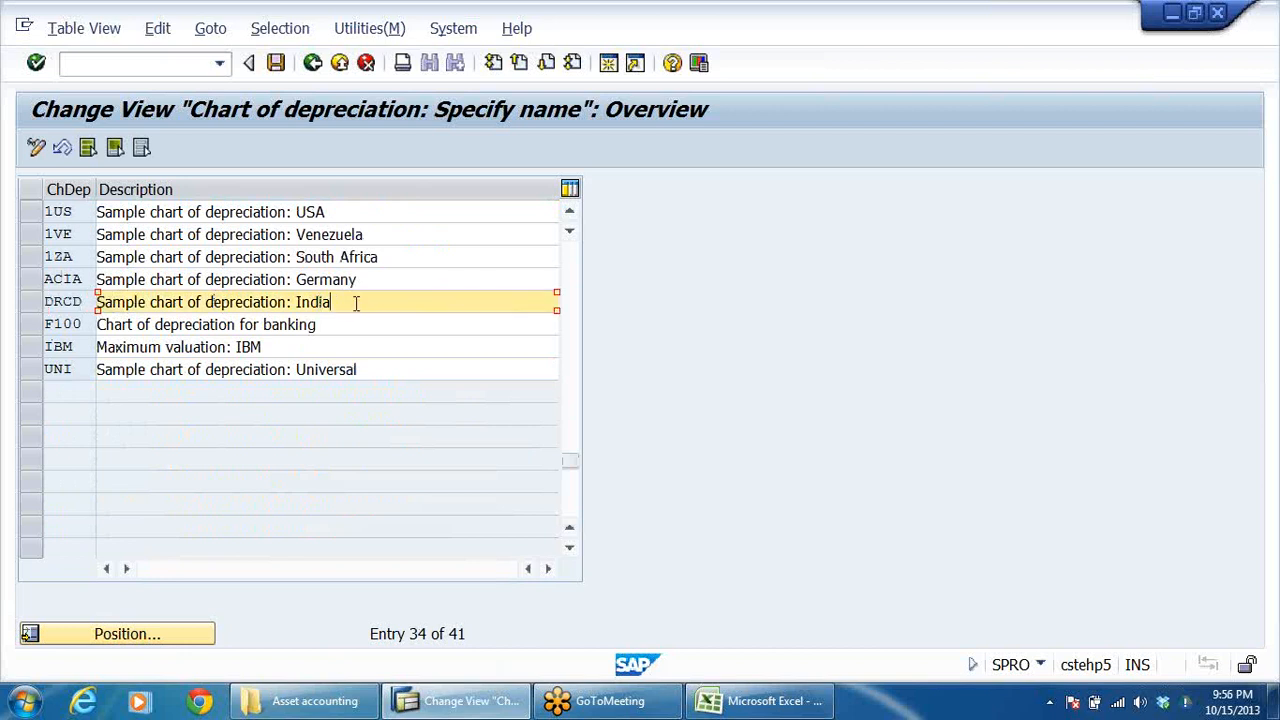
left_click_drag(355, 303, 97, 302)
mouse_move(707, 705)
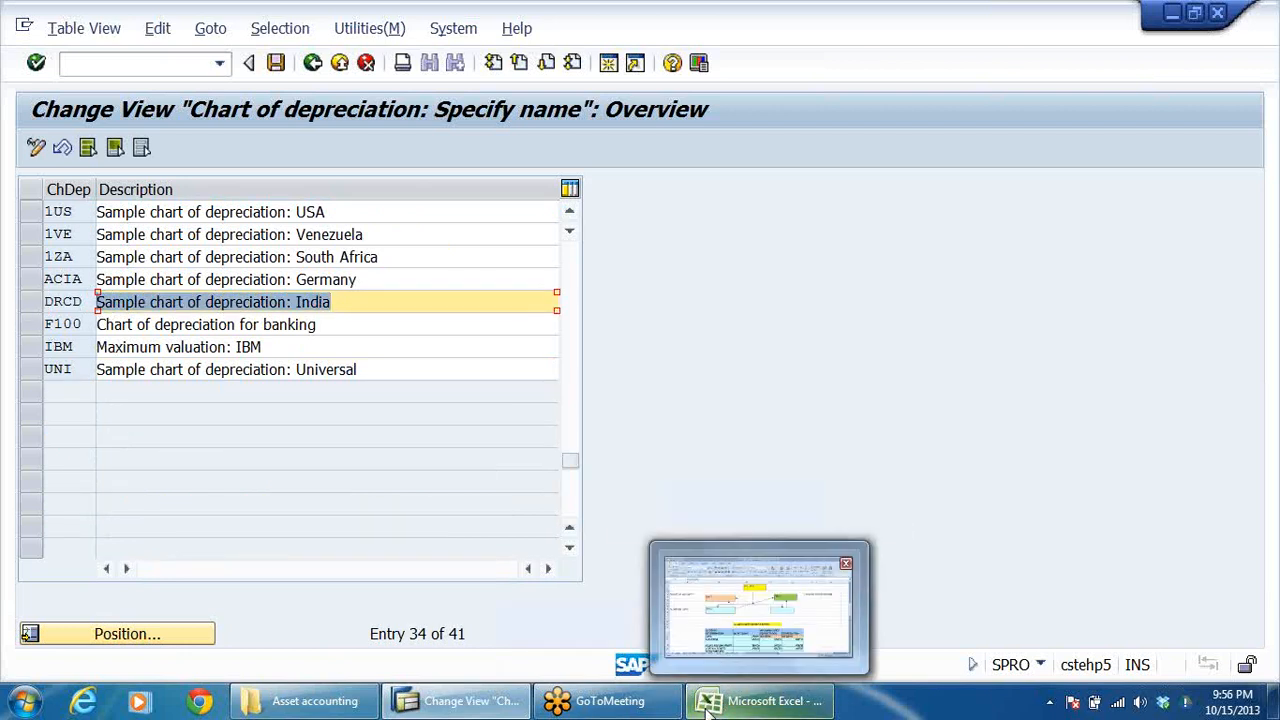
type("C")
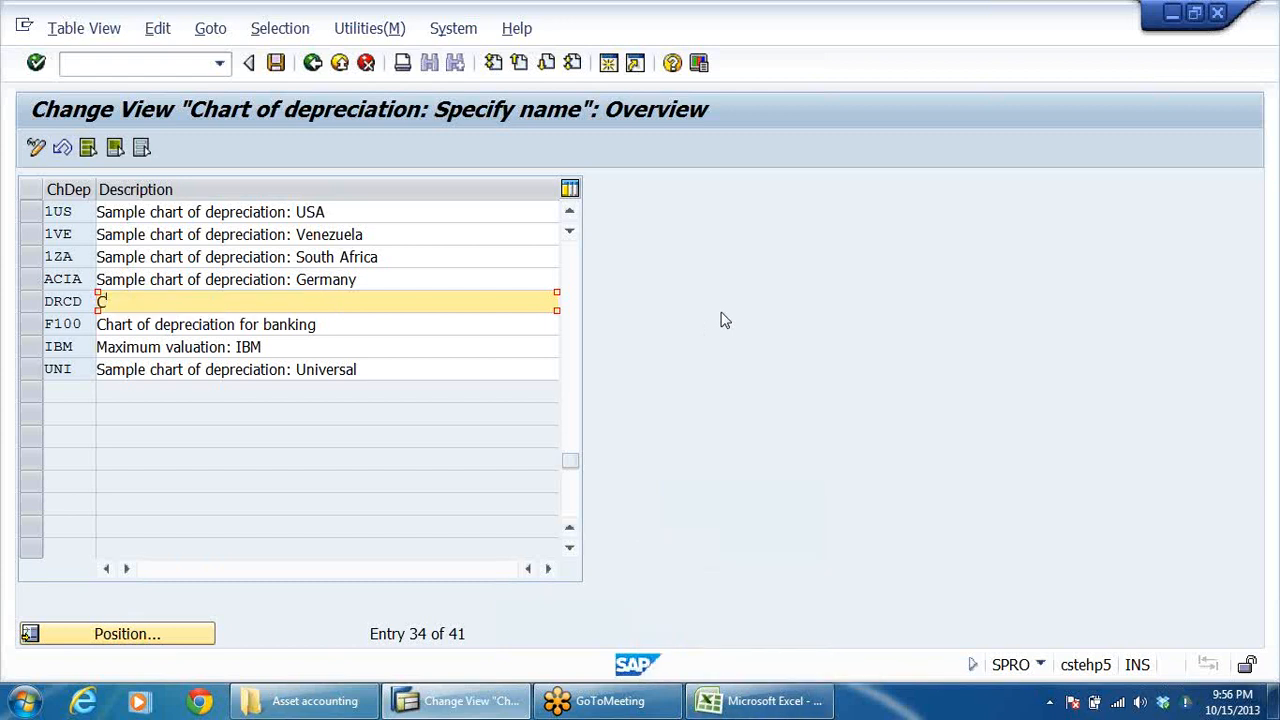
type("HART OF DEPRECIATION FOR")
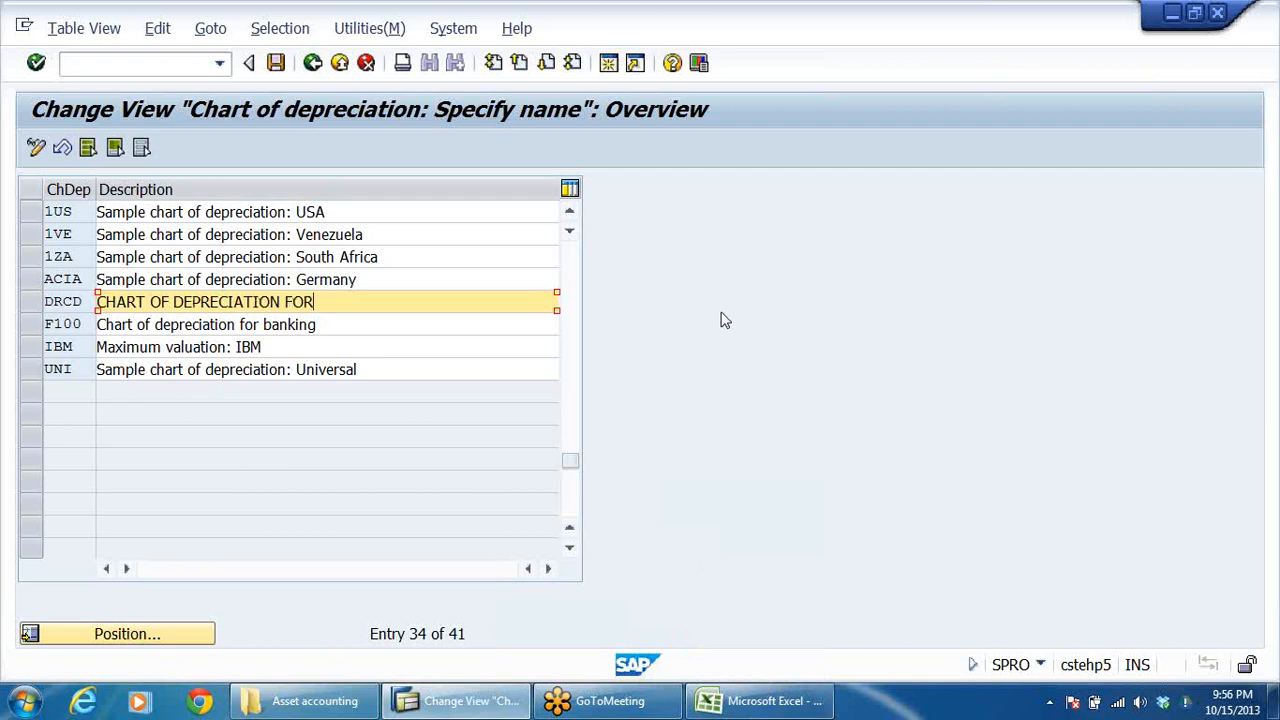
type(" INDIA")
type("INDIA")
type("-D")
type("RL GRP")
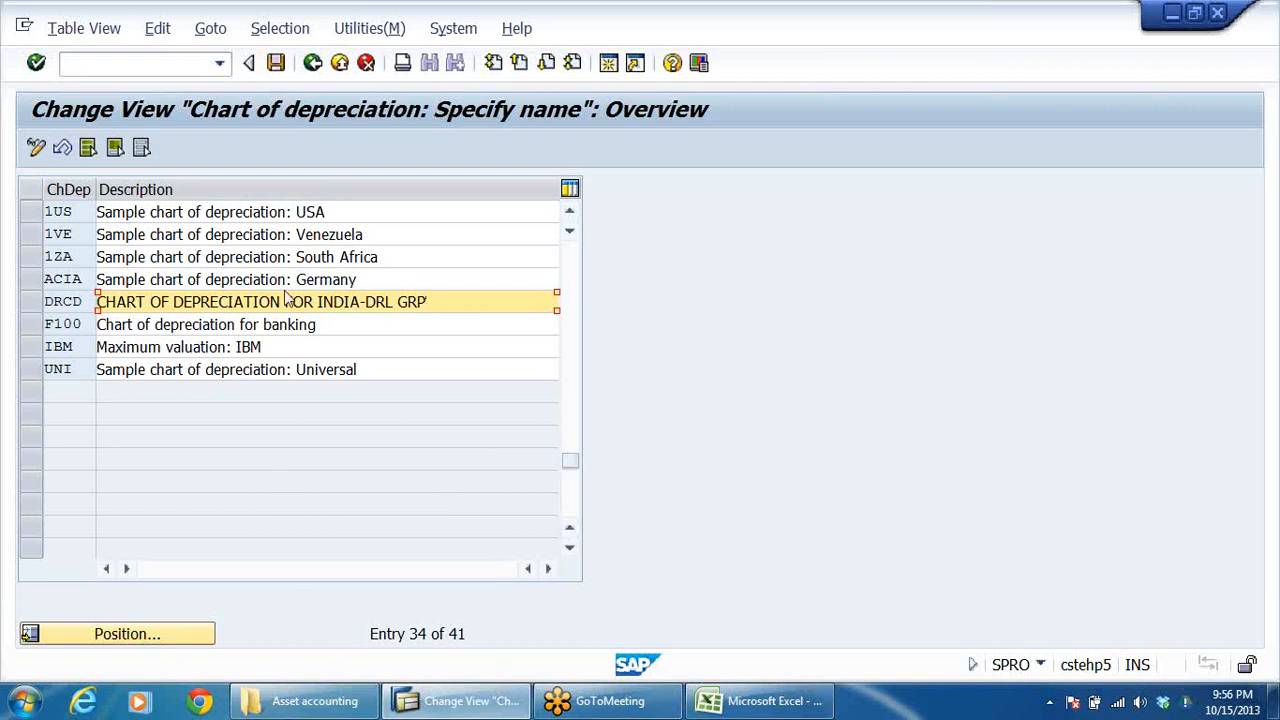
Save the new description under the DRLB ASSET ACCOUNTING customizing request and return to the list of activities.
left_click(276, 62)
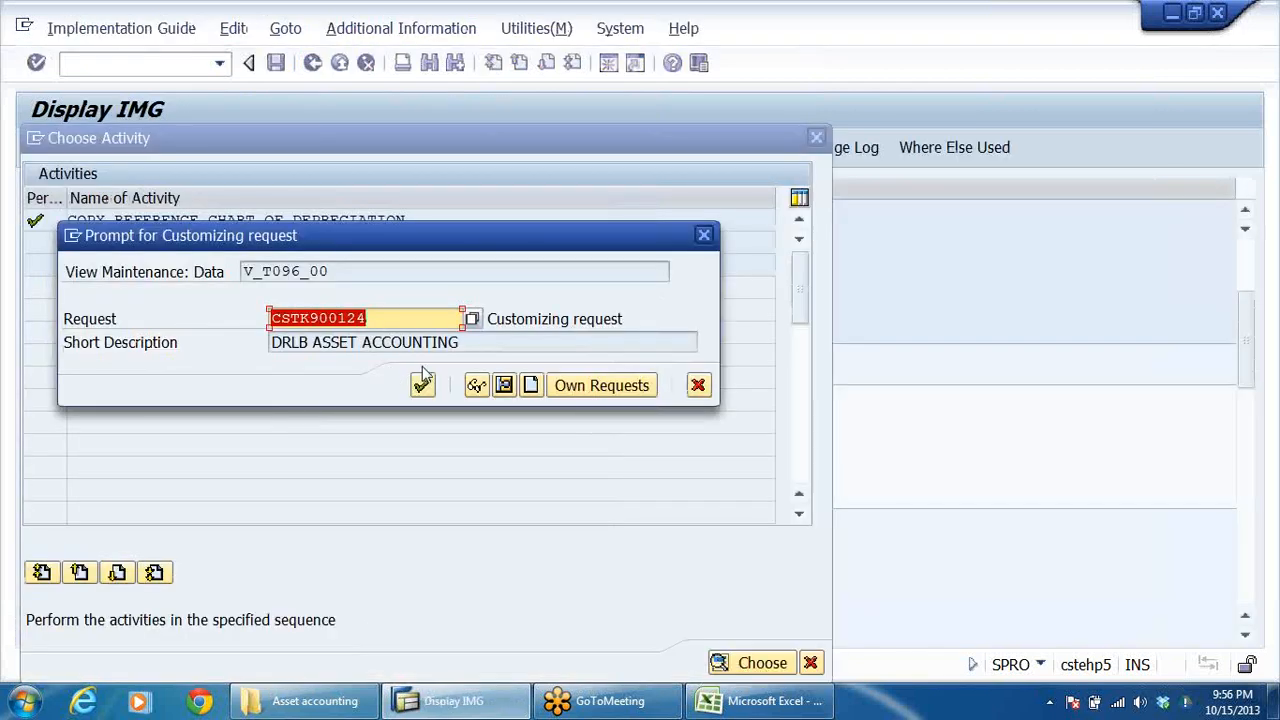
left_click(422, 384)
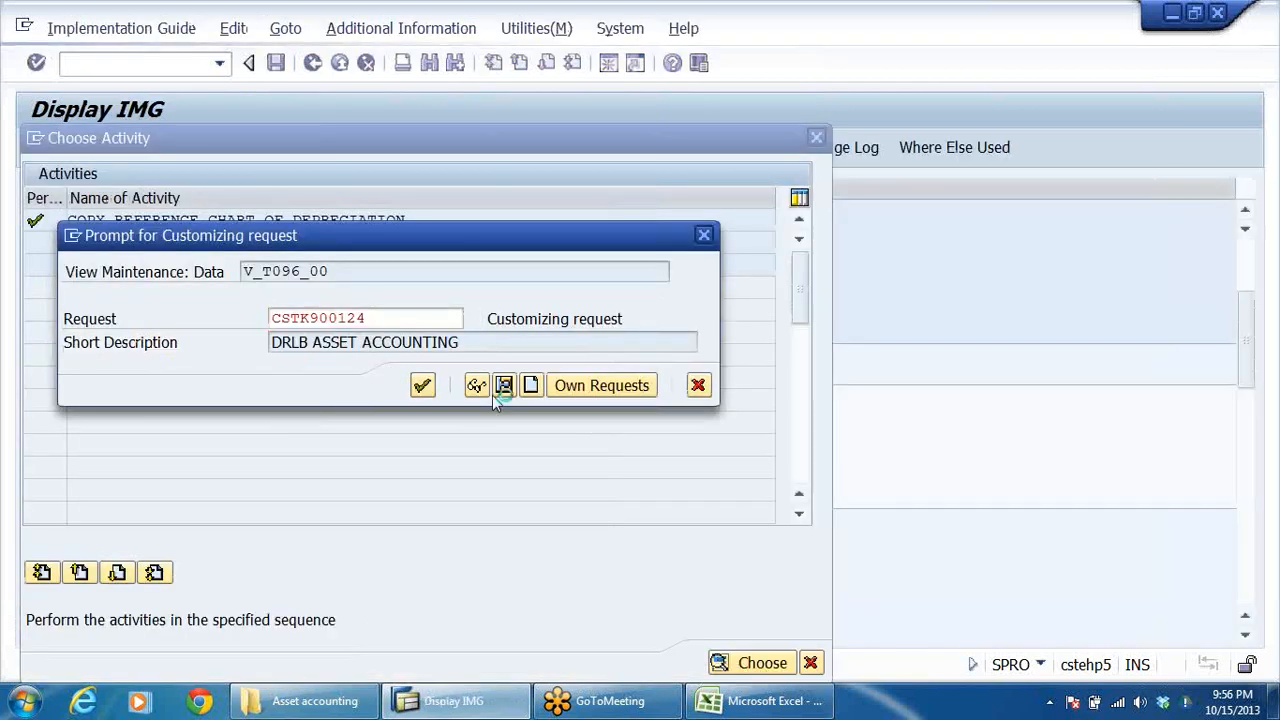
left_click(312, 62)
Open the Copy/Delete Depreciation Areas activity for chart of depreciation DRCD.
left_click(104, 268)
double_click(140, 268)
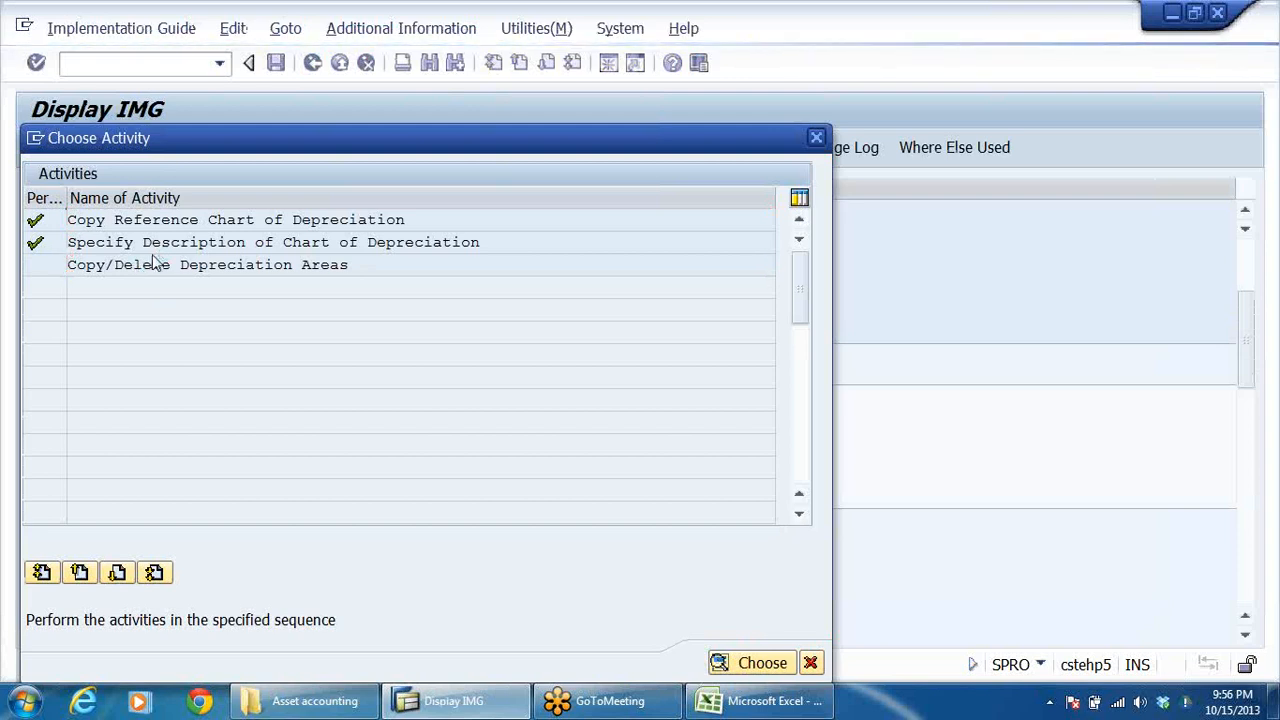
left_click(257, 385)
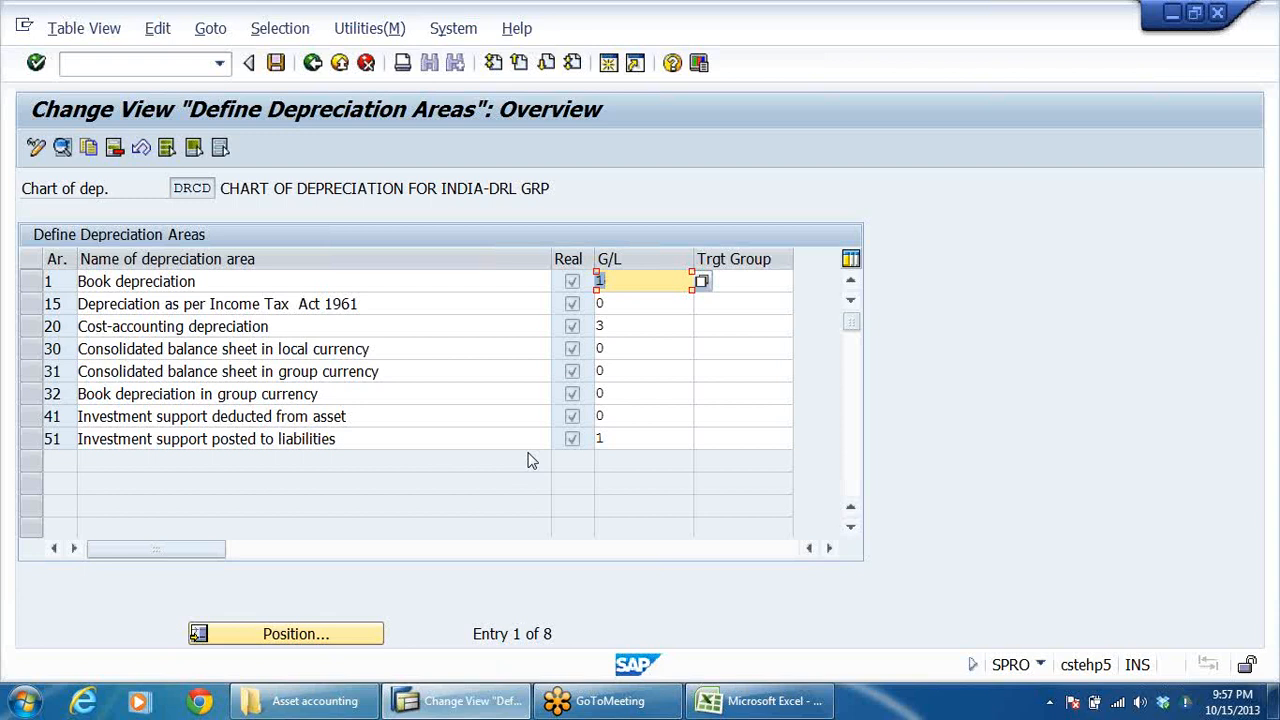
Delete depreciation areas 20, 30, 31, 32, 41 and 51 from chart of depreciation DRCD.
left_click(627, 305)
left_click(635, 347)
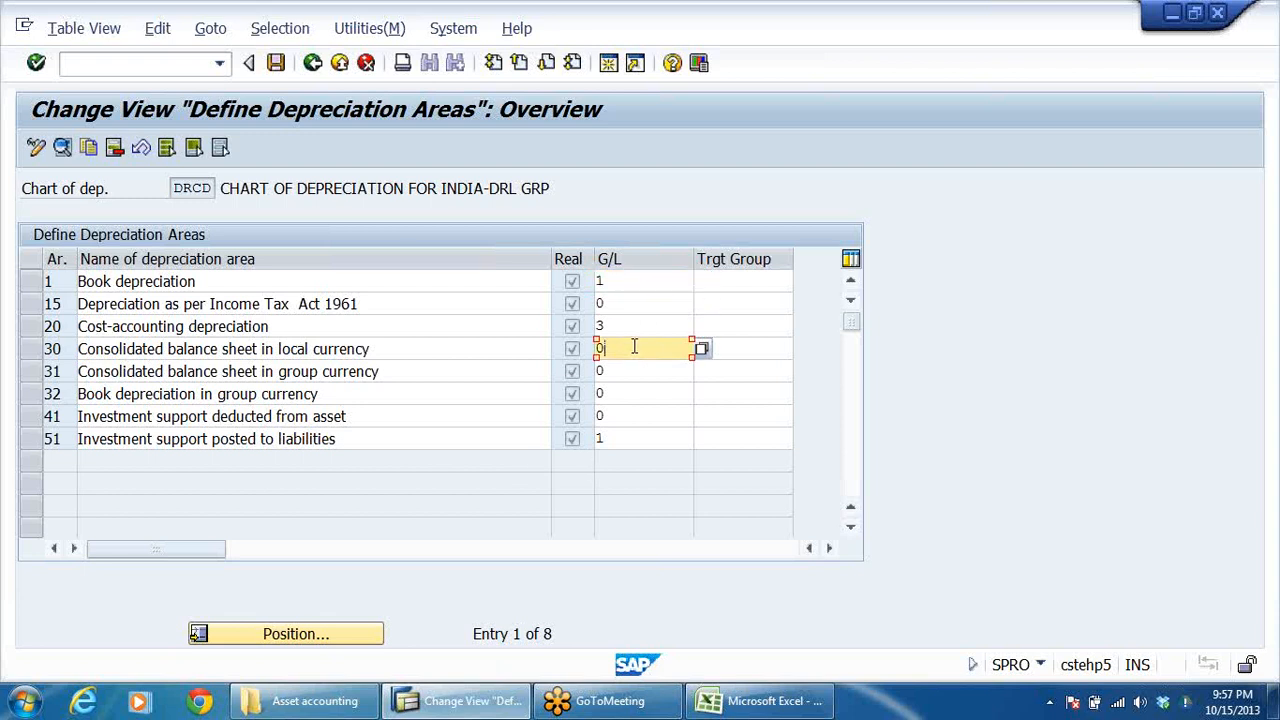
left_click_drag(33, 326, 33, 442)
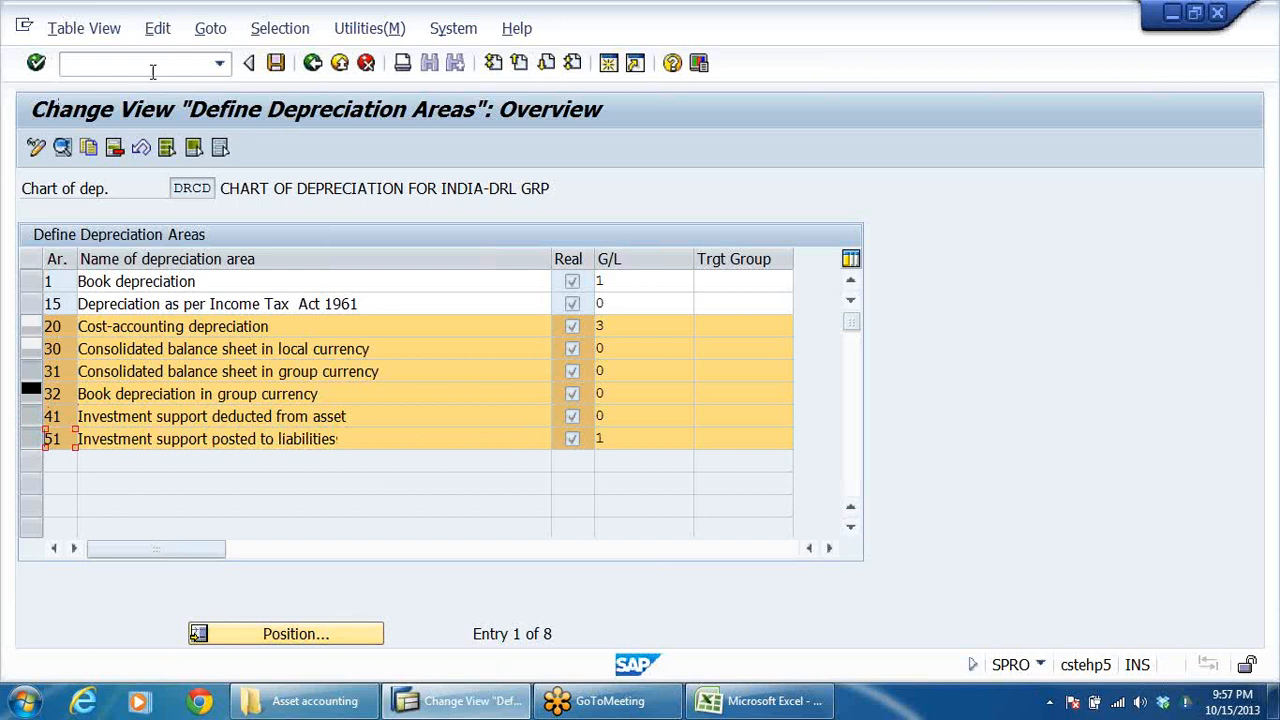
left_click(116, 148)
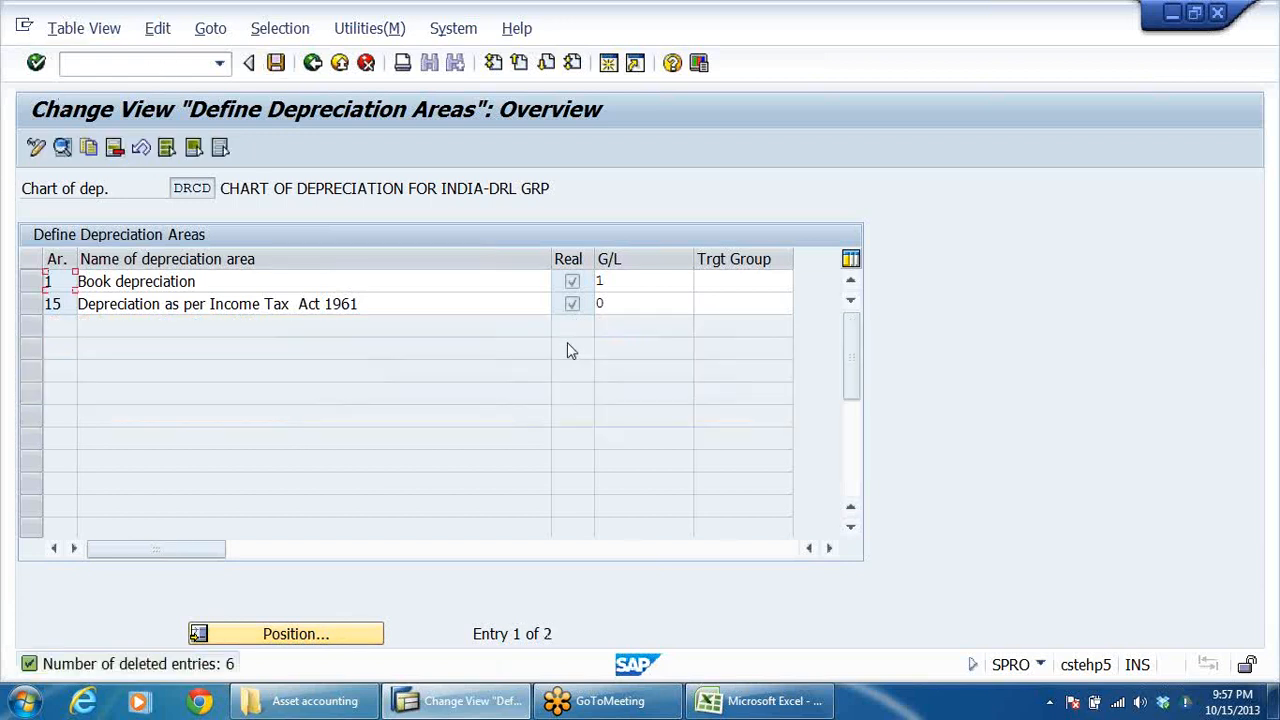
Save the deletion of the depreciation areas from DRCD and acknowledge the deletion messages.
left_click(276, 63)
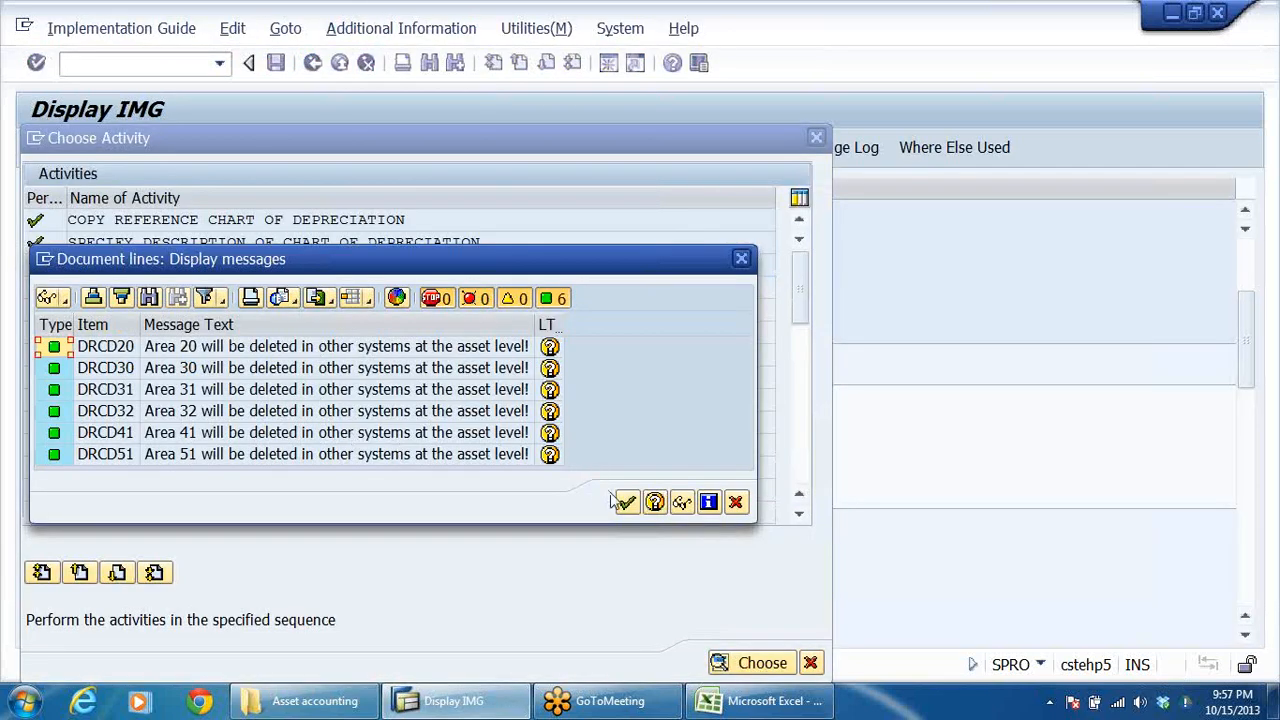
left_click(627, 502)
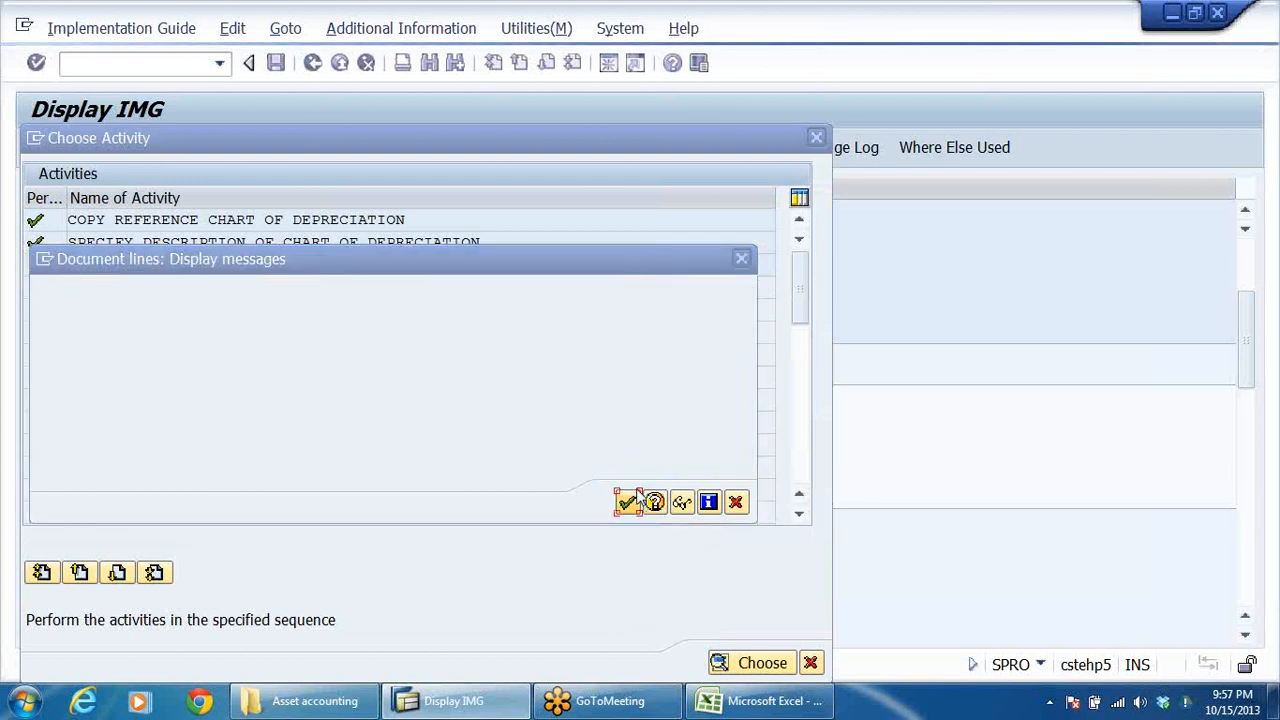
left_click(421, 386)
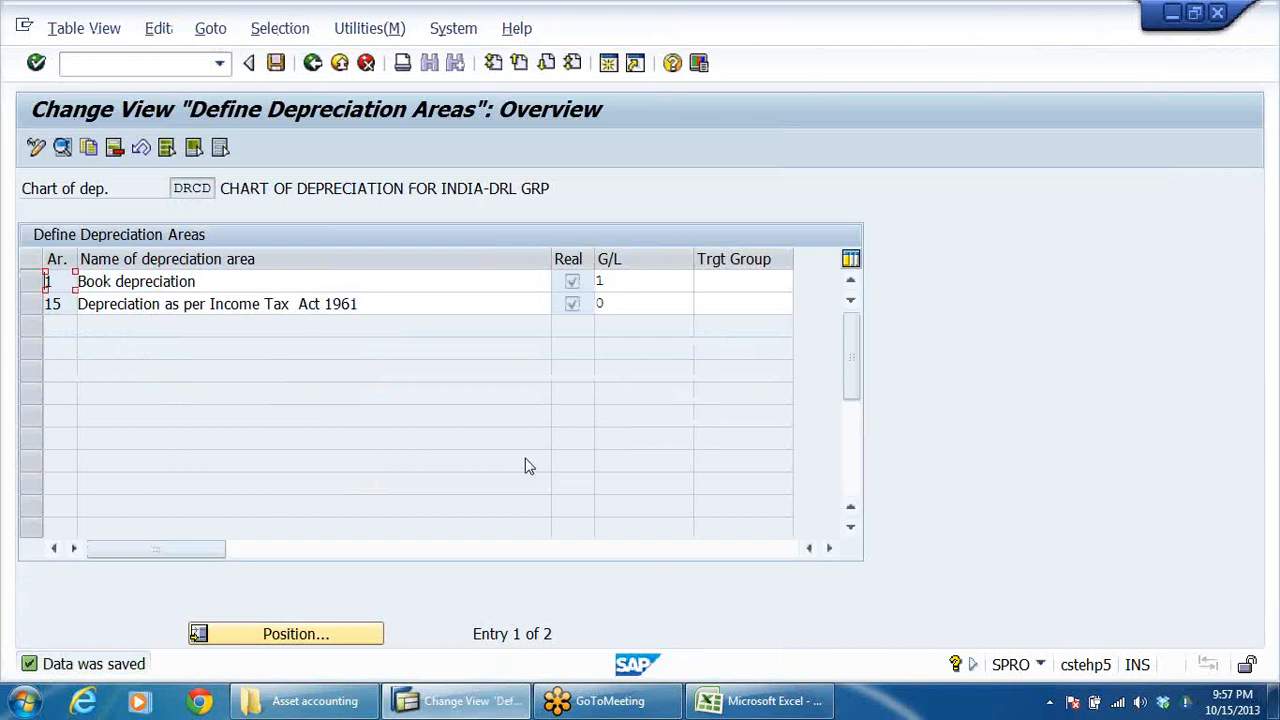
Compare the G/L posting indicators of depreciation areas 1 and 15 in the depreciation areas overview.
left_click(617, 283)
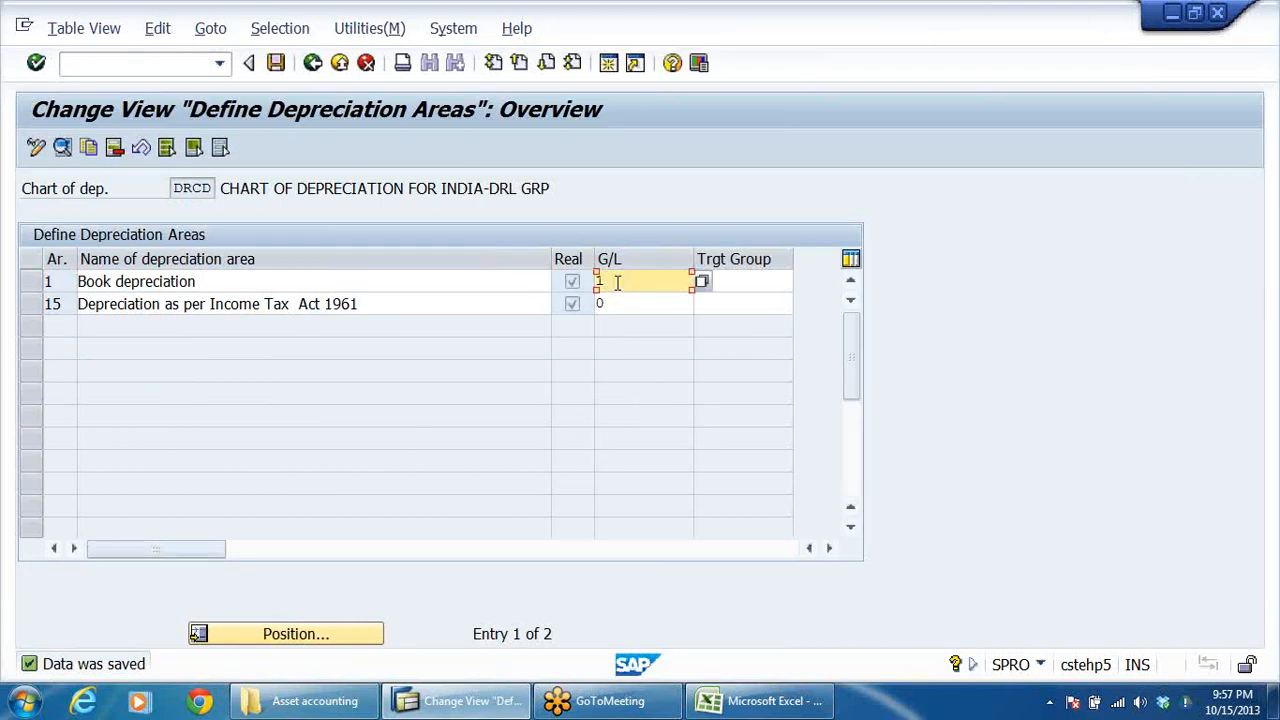
left_click(621, 303)
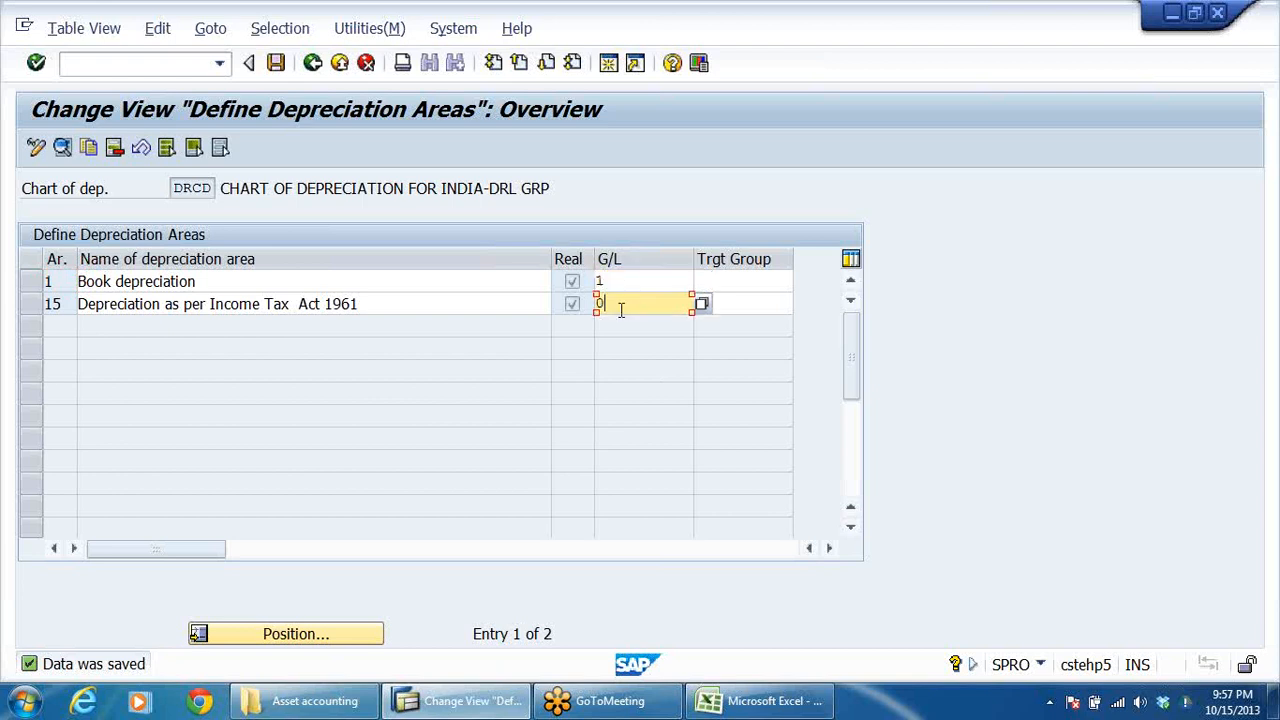
left_click(634, 280)
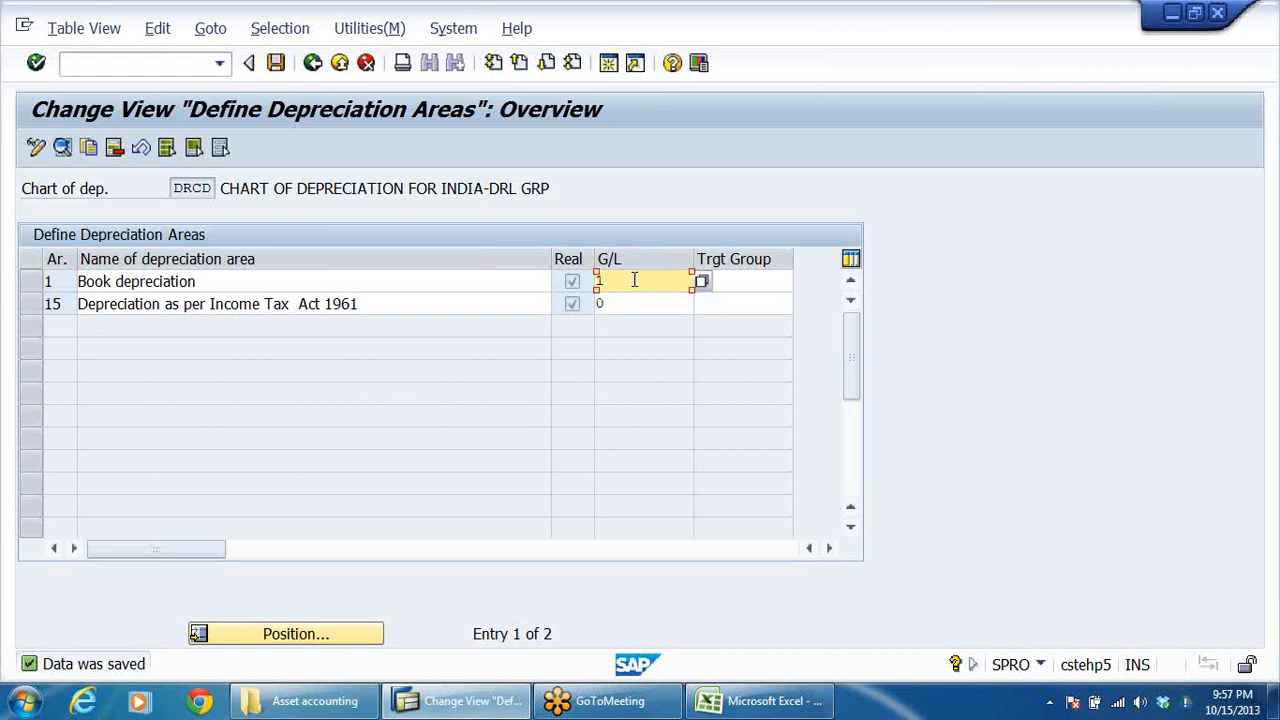
left_click(622, 304)
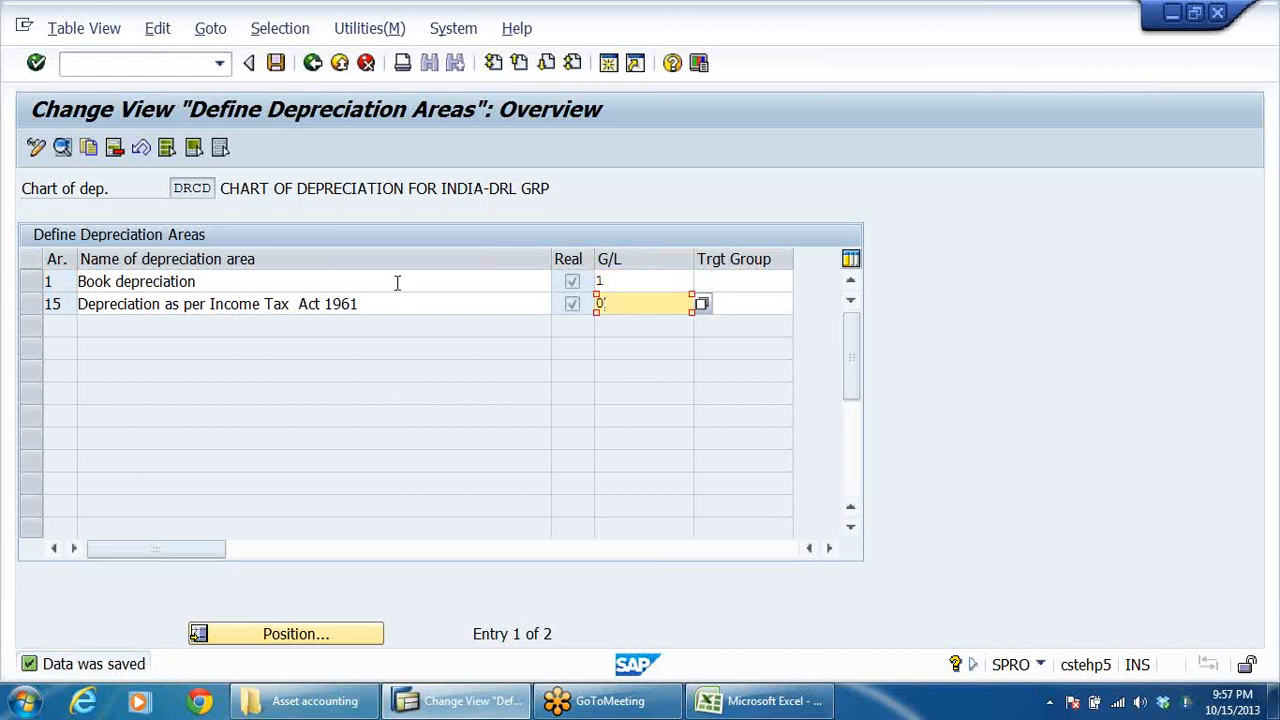
Open the details of depreciation area 1, Book depreciation, review its G/L posting options and return to the overview.
key("Return")
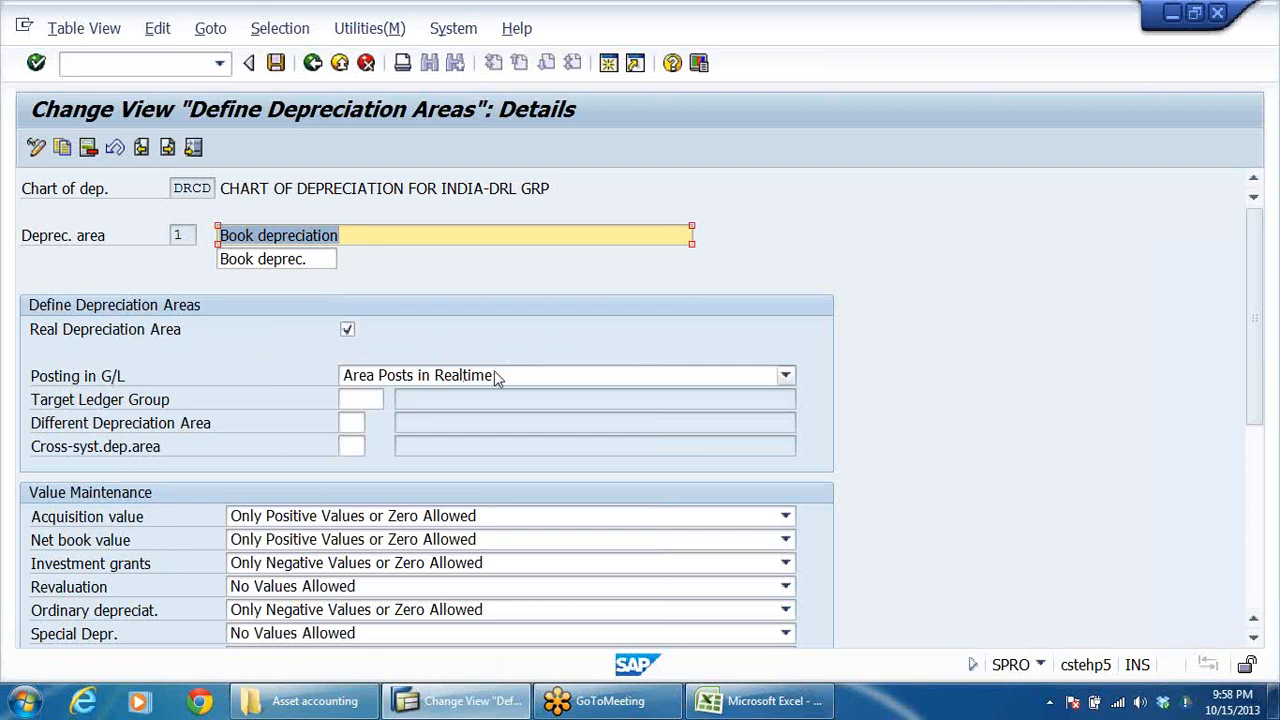
left_click(538, 378)
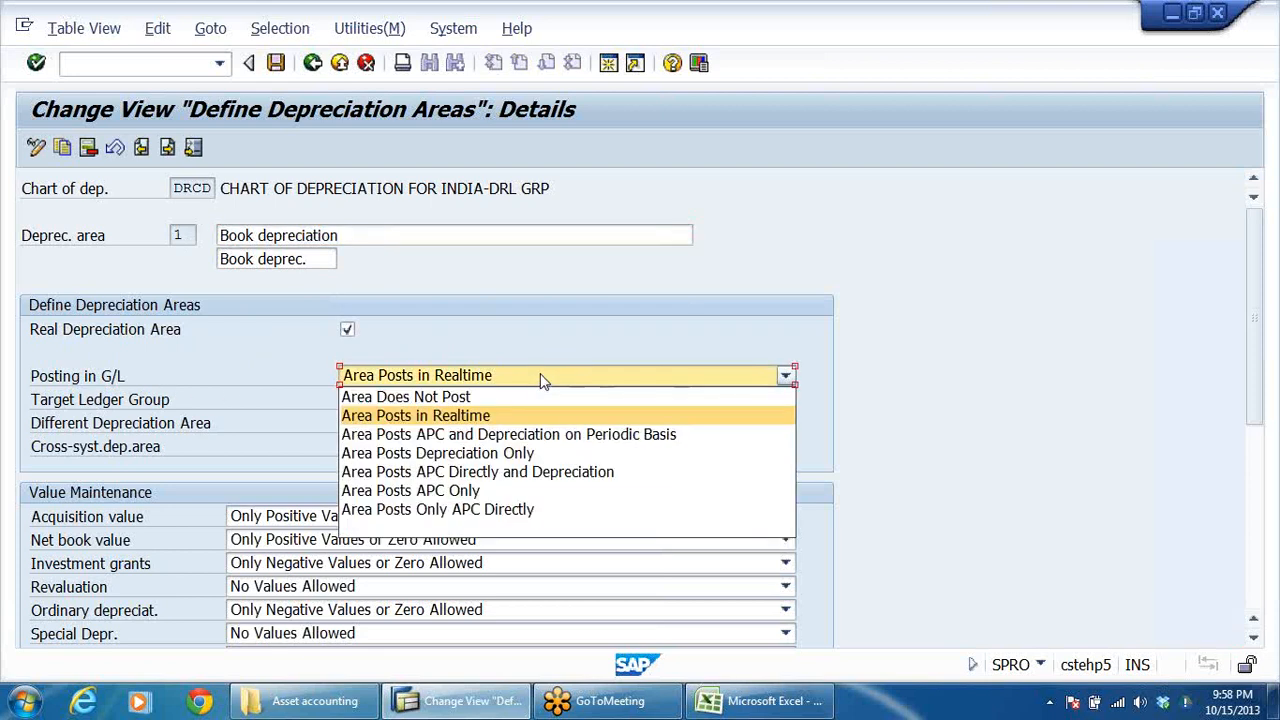
left_click(588, 288)
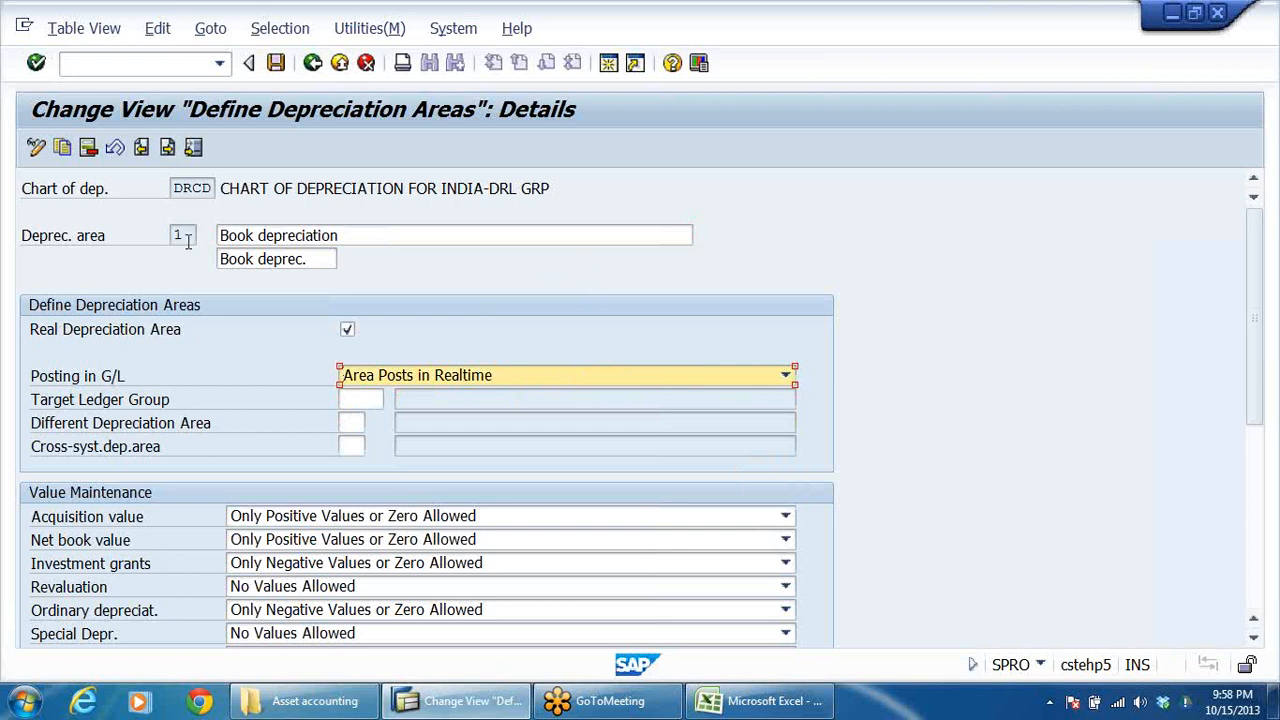
left_click_drag(358, 237, 182, 238)
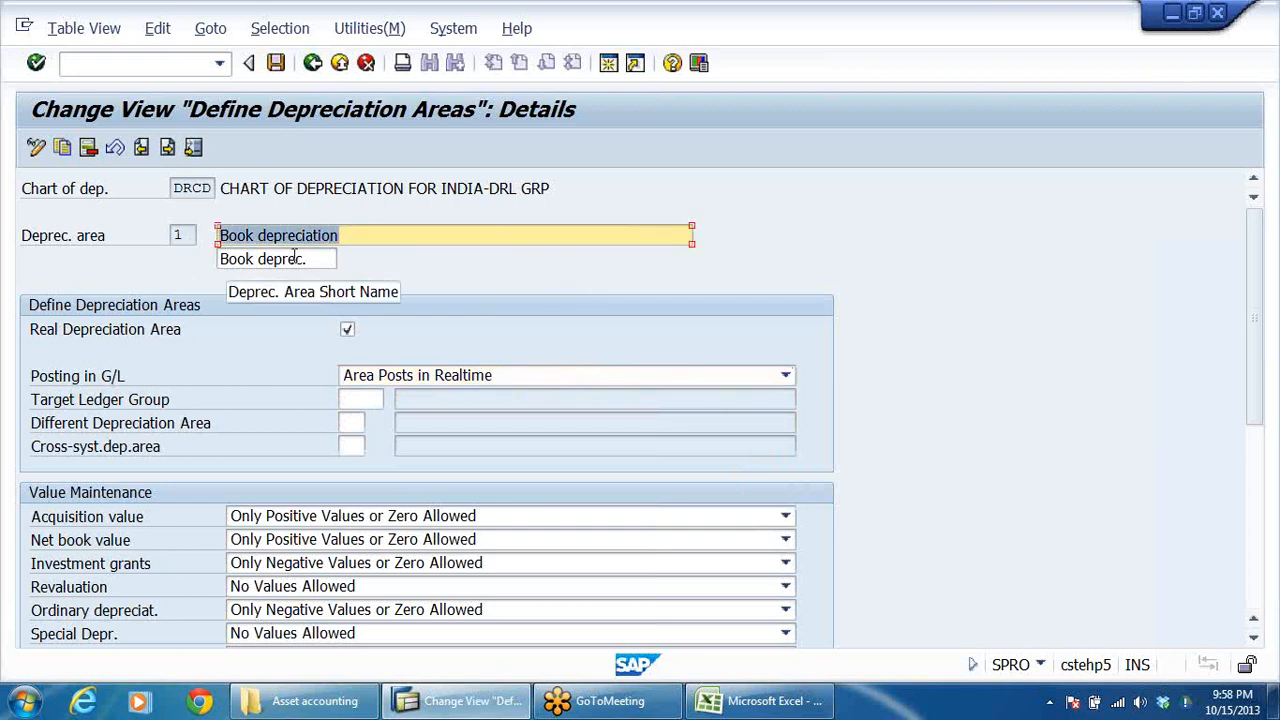
left_click(313, 63)
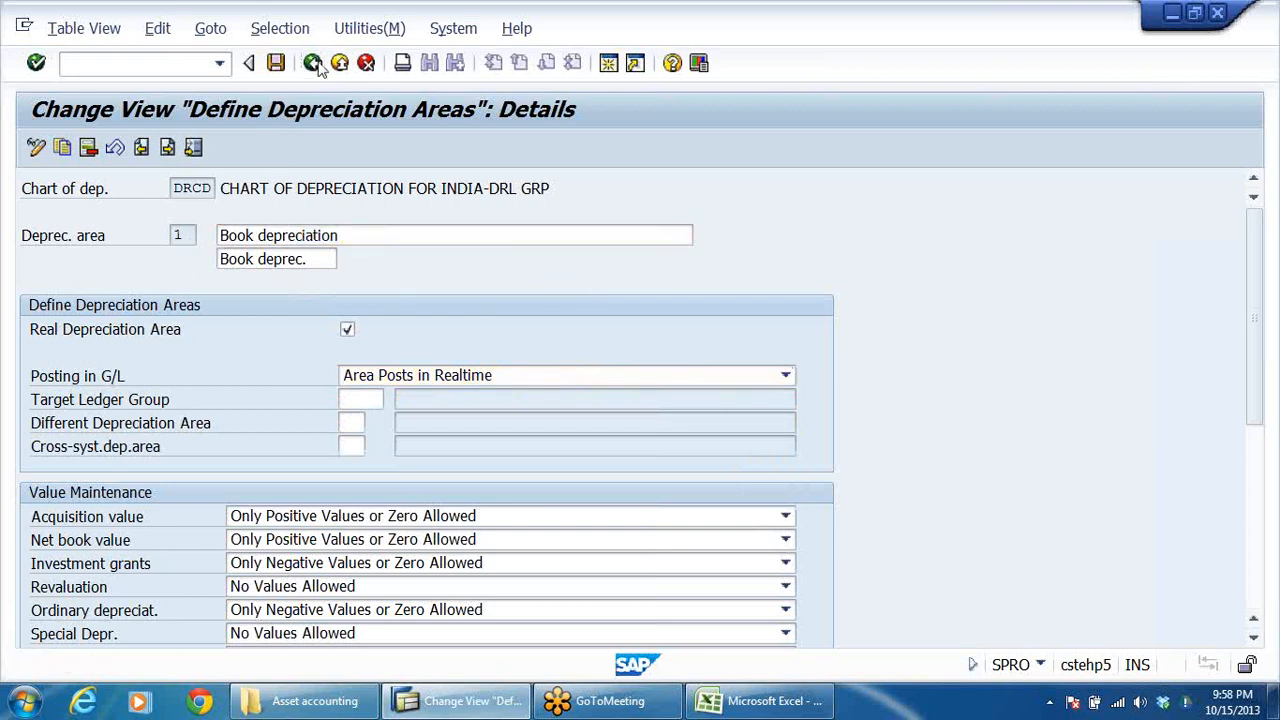
Review the G/L posting options in the details of depreciation area 15 and return to the overview.
double_click(289, 306)
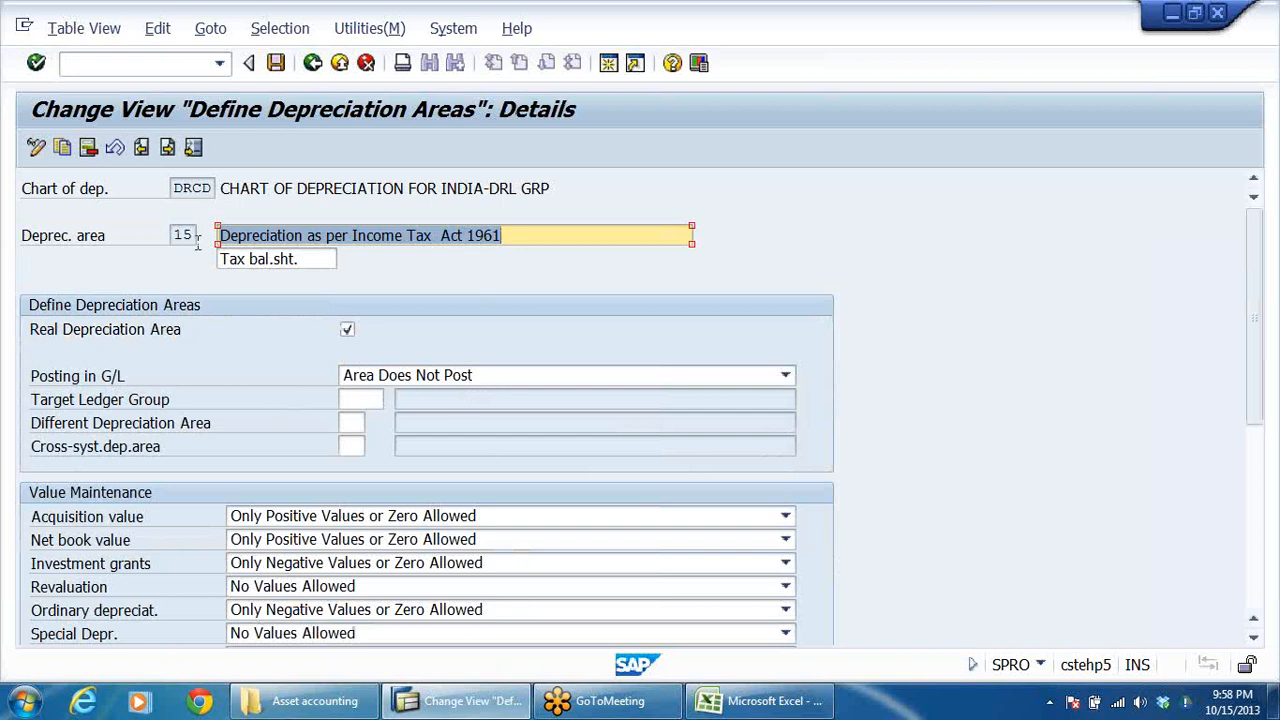
left_click(785, 378)
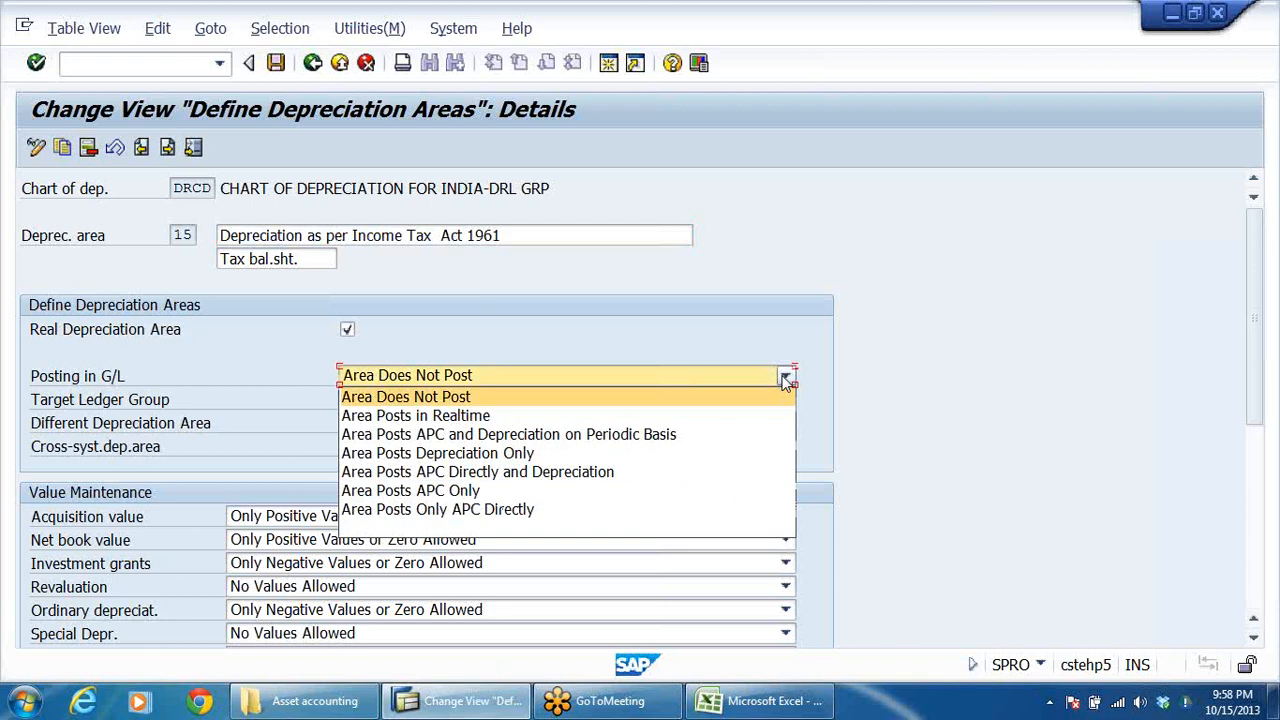
left_click(785, 378)
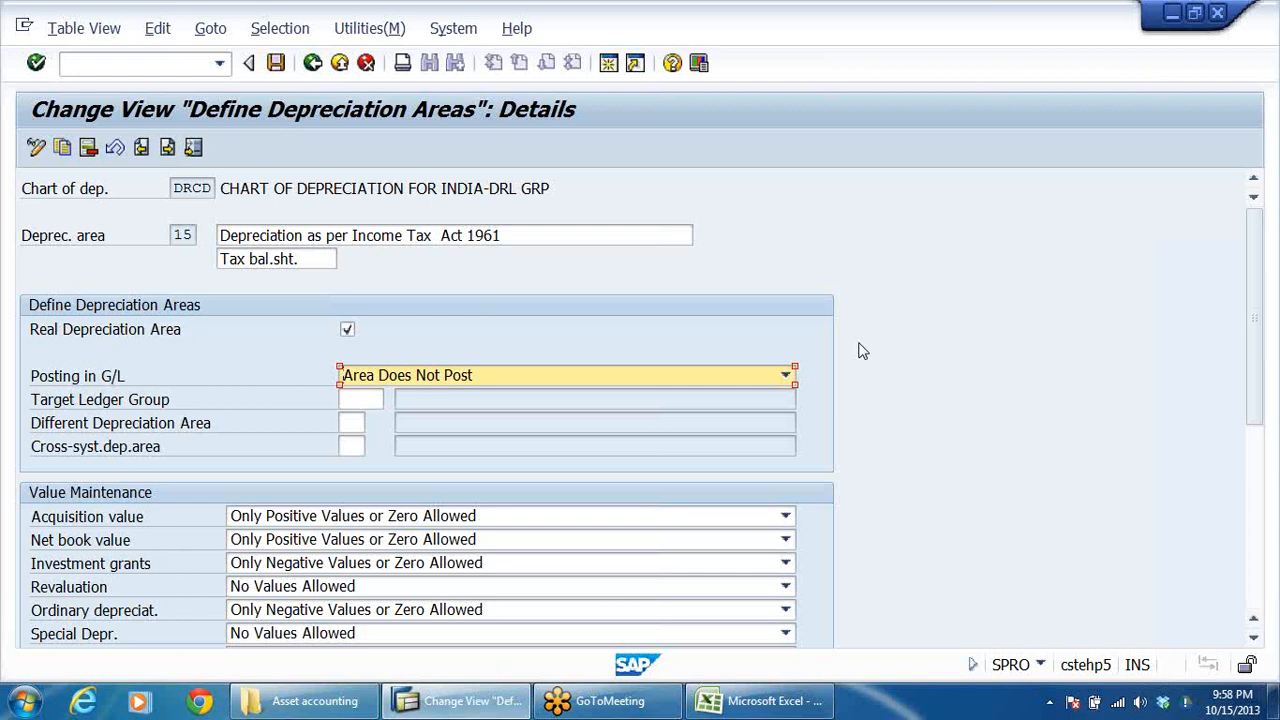
left_click(275, 63)
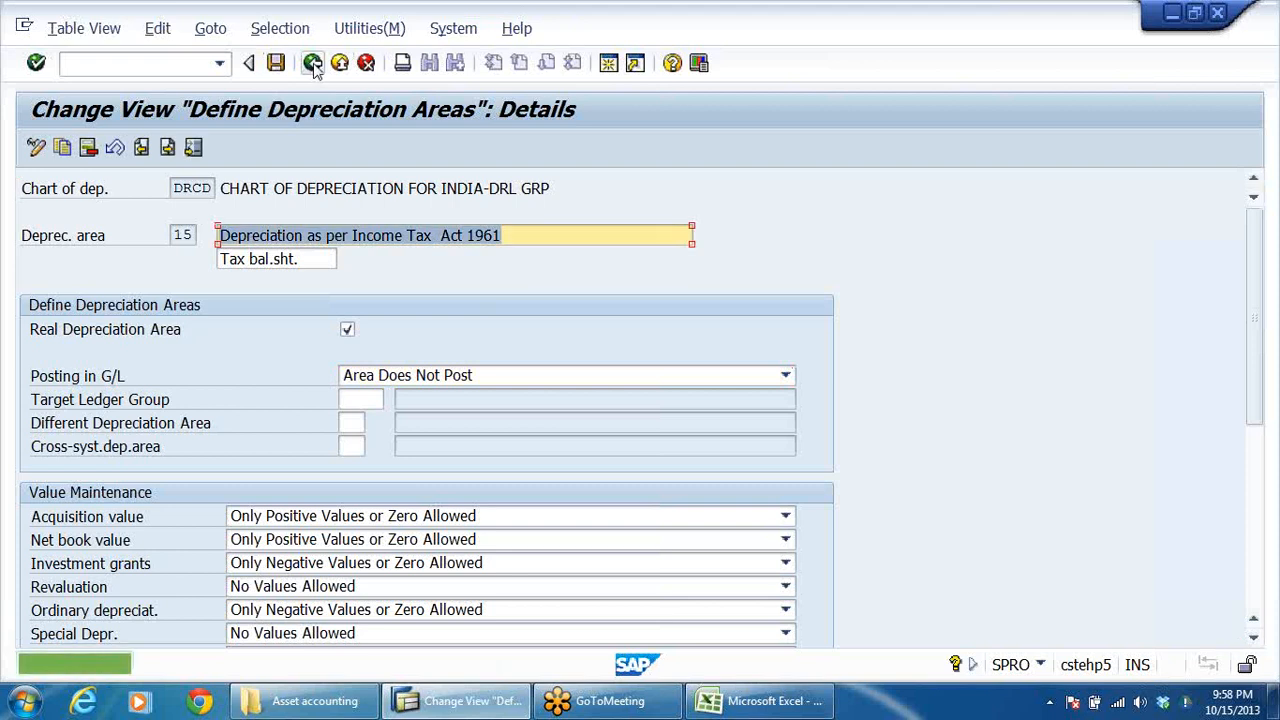
left_click(313, 63)
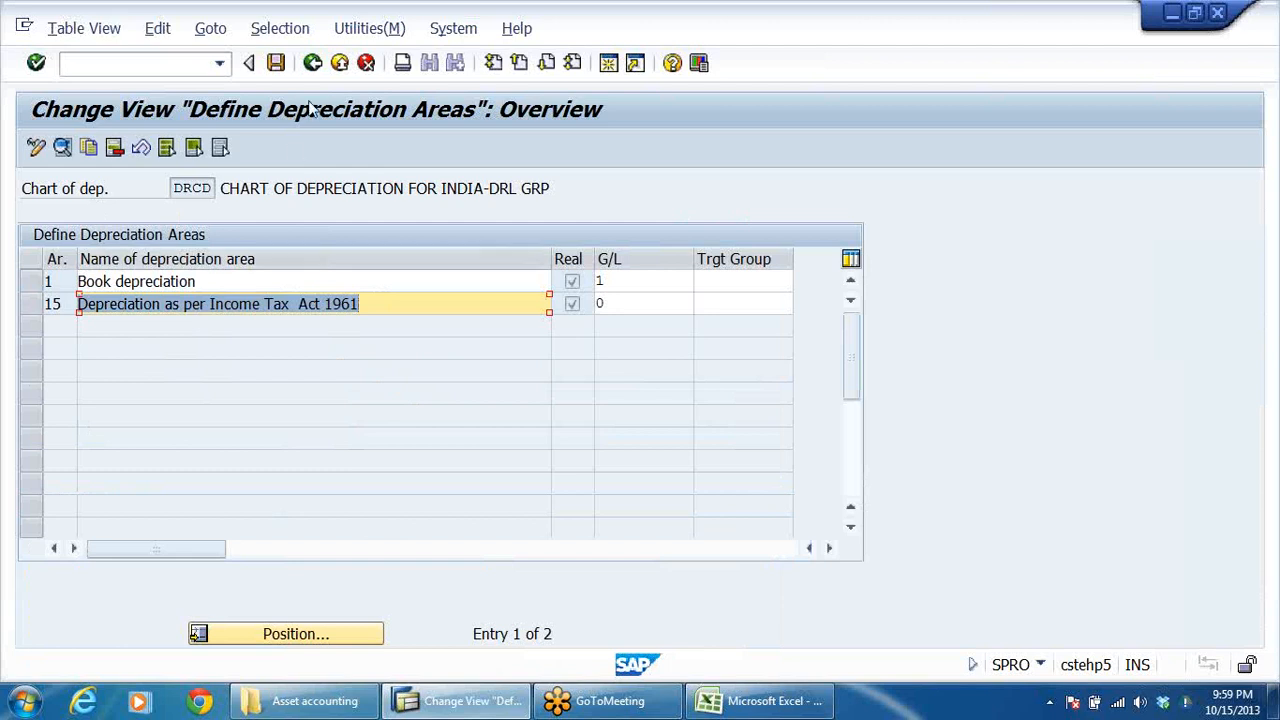
Leave the depreciation areas activity and open Assign Chart of Depreciation to Company Code in the Implementation Guide.
left_click(313, 63)
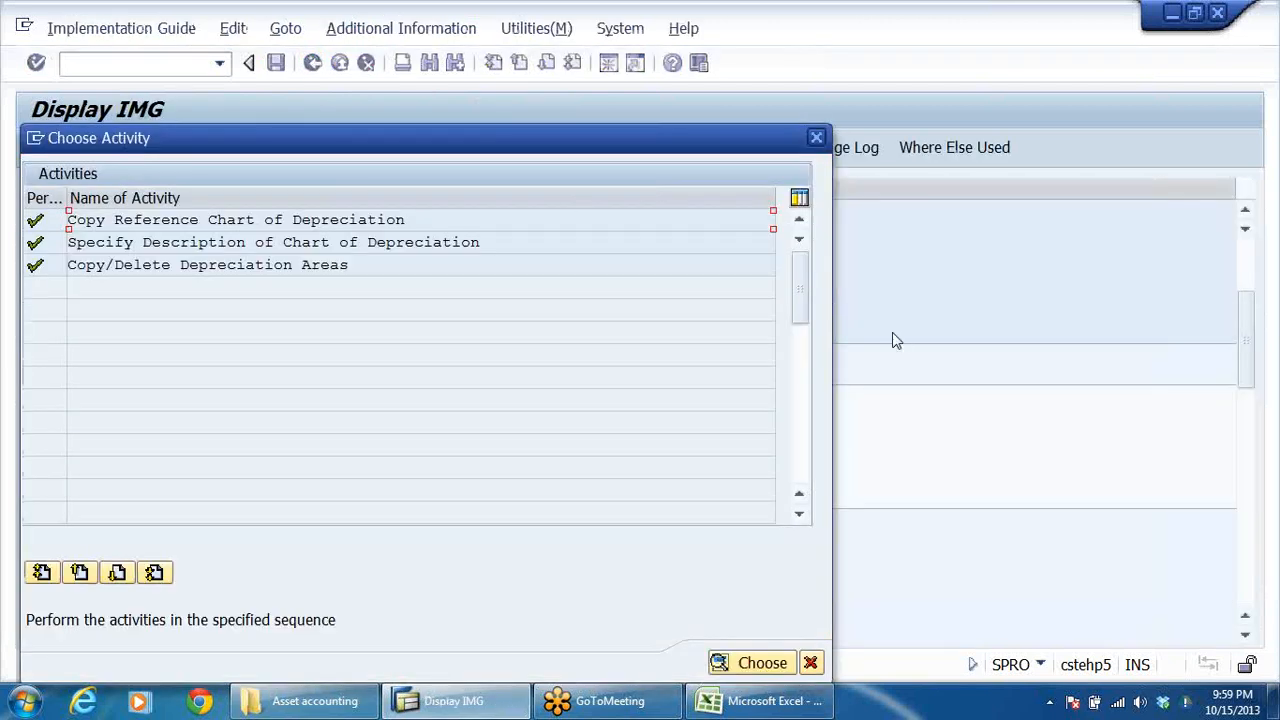
left_click(817, 138)
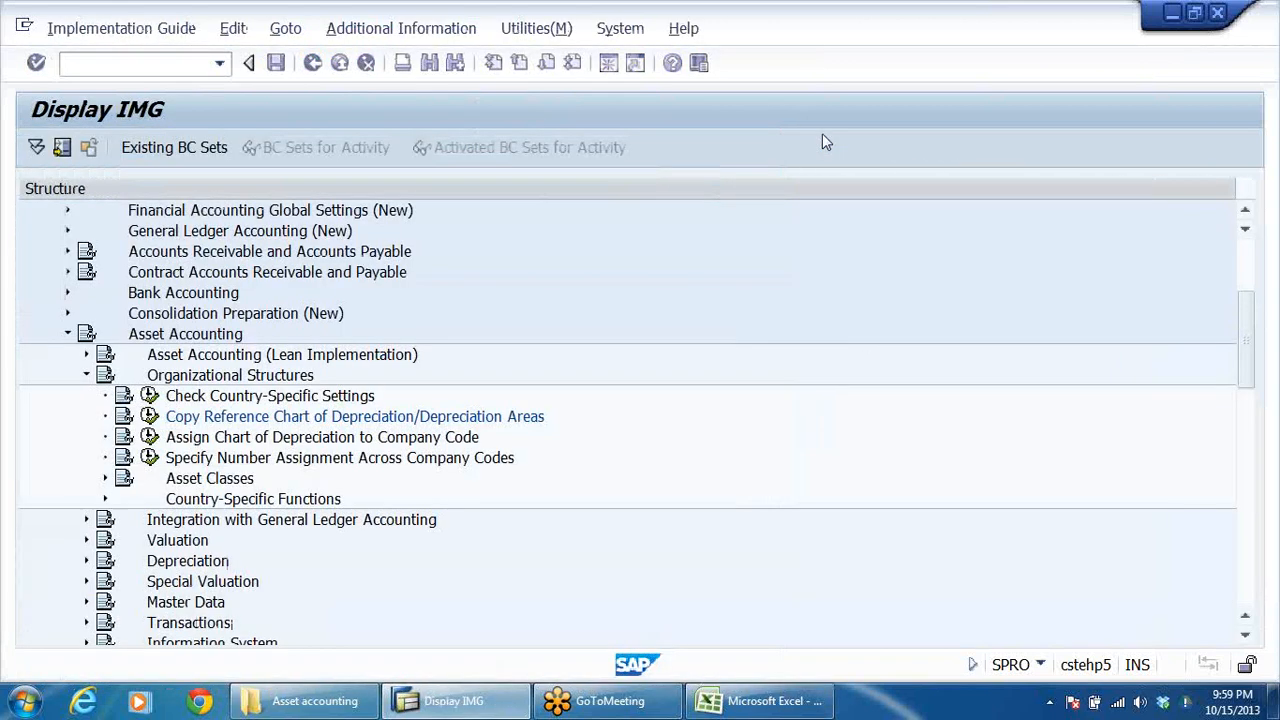
left_click(450, 440)
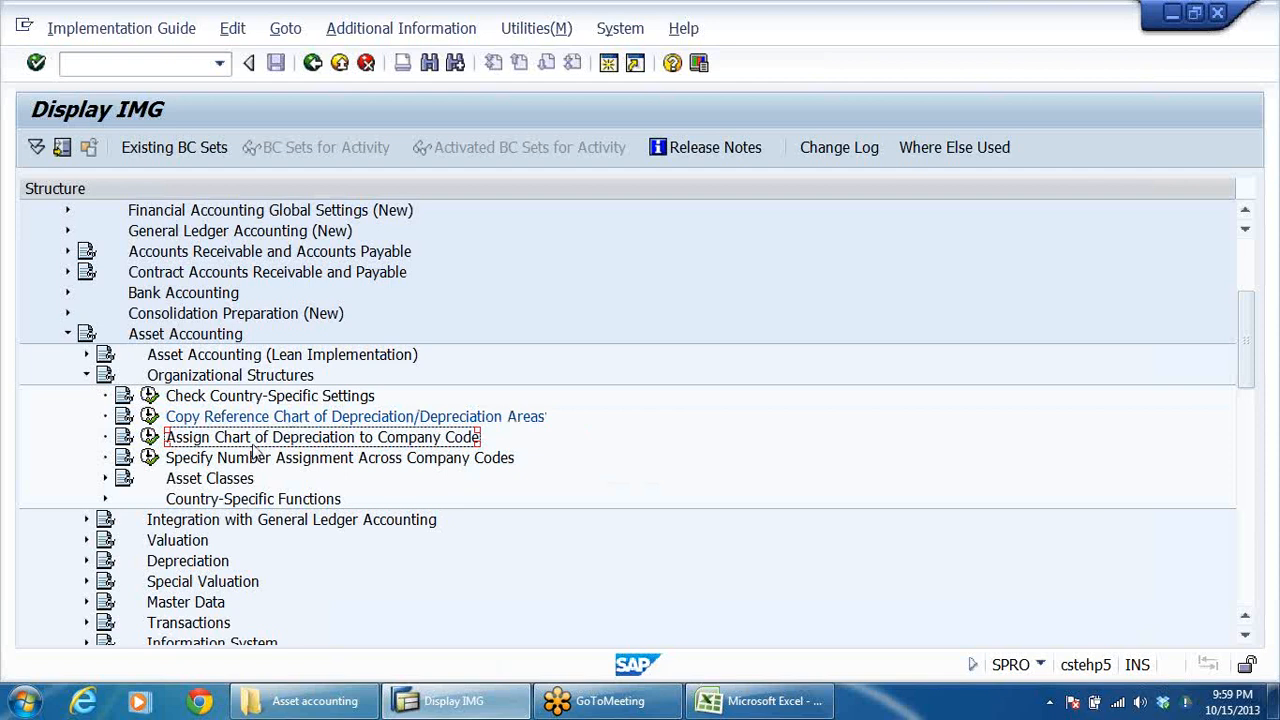
left_click(148, 438)
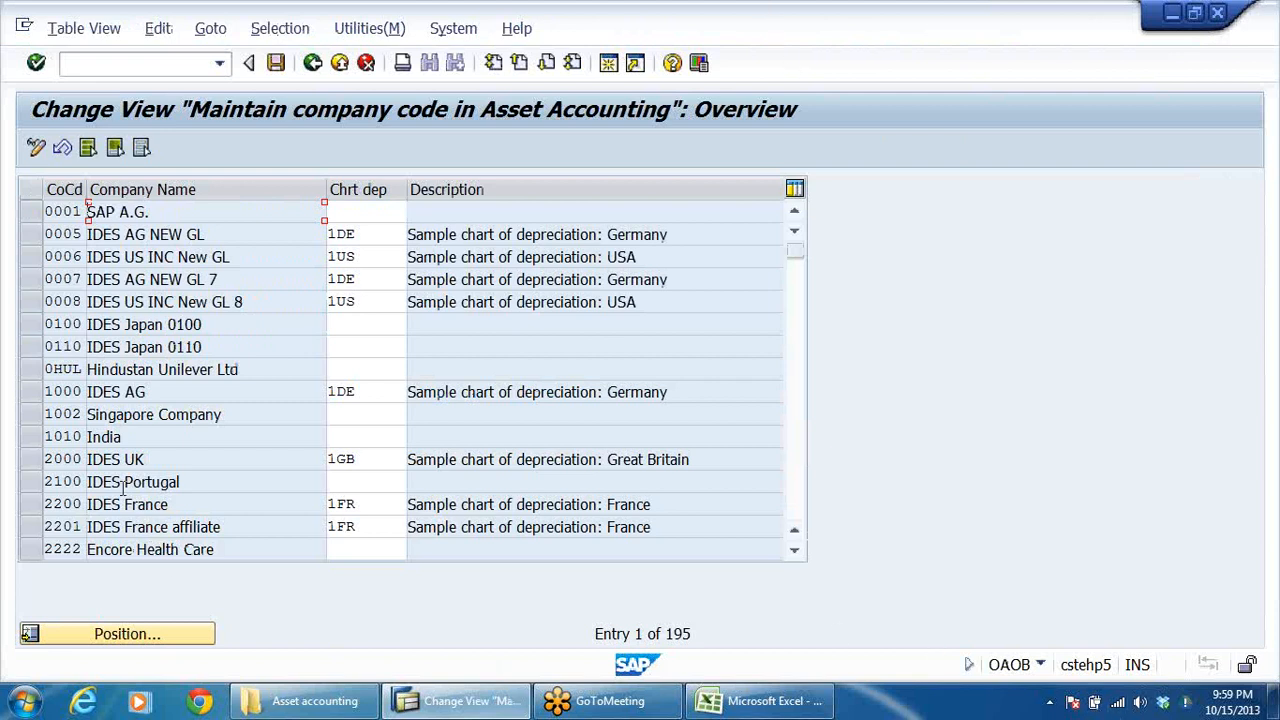
Locate company code DRLB in the company code list and enter DRCD as its chart of depreciation.
left_click(155, 633)
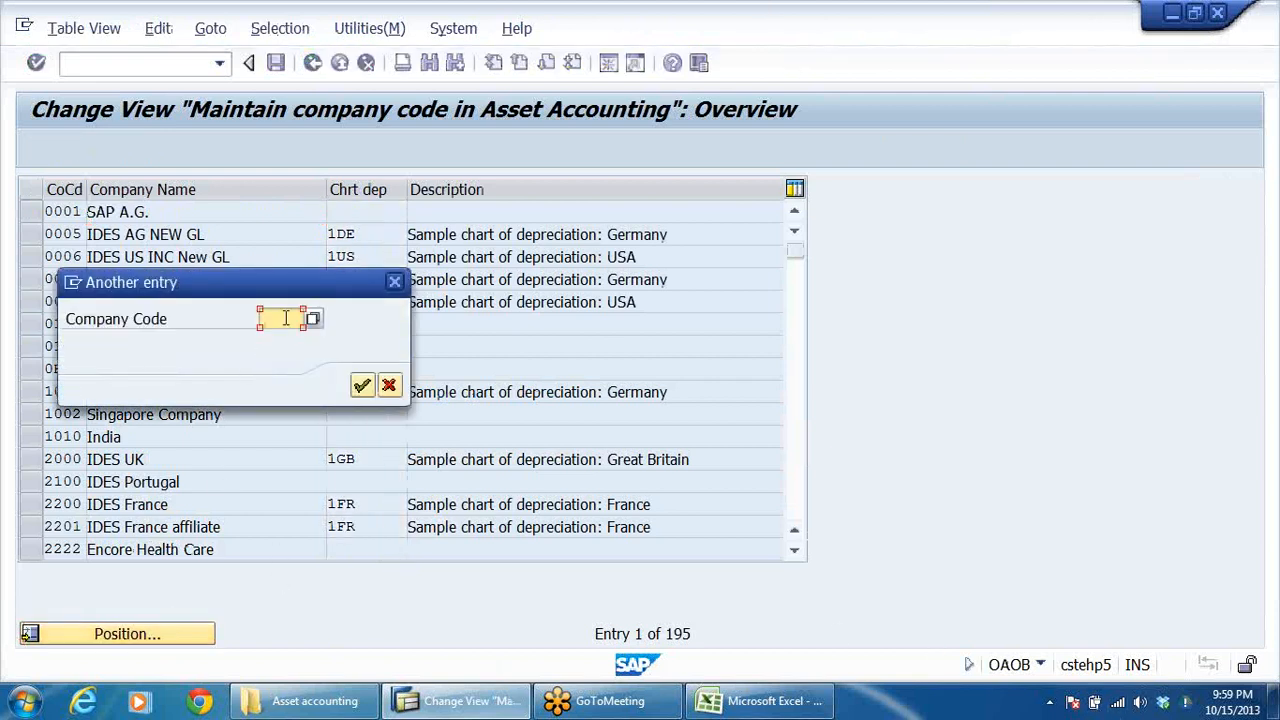
left_click(285, 318)
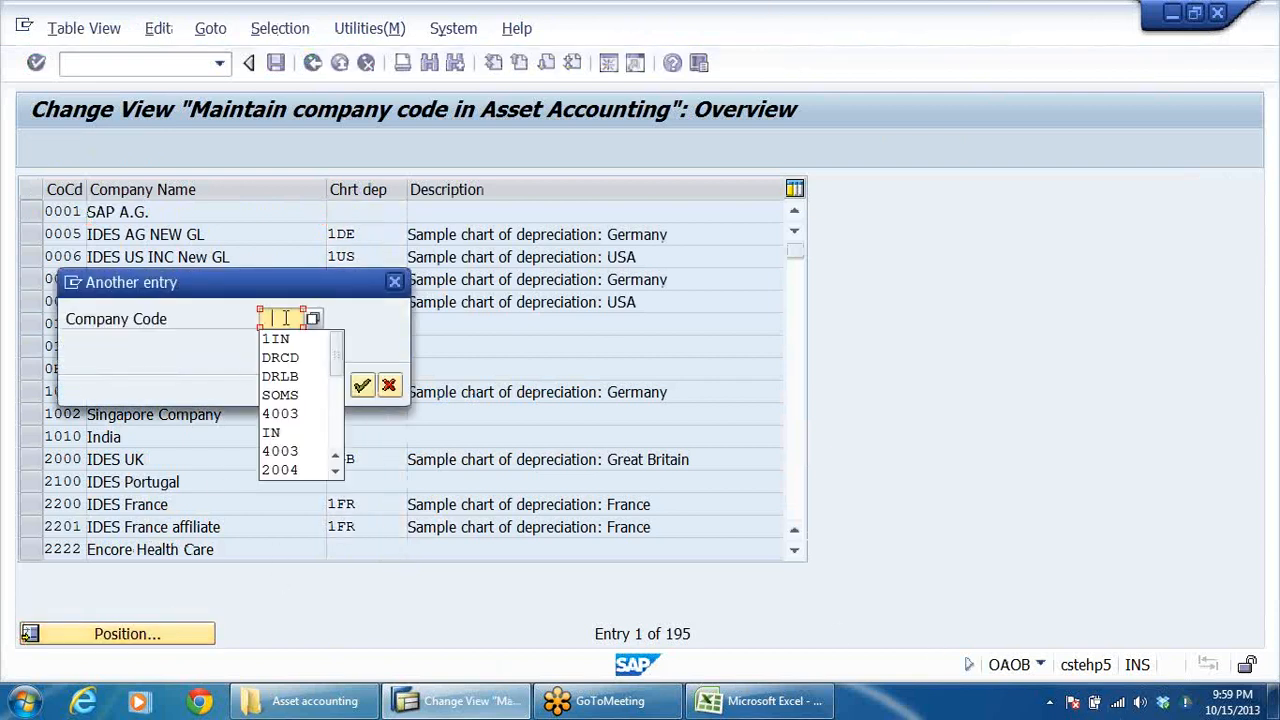
left_click(293, 377)
left_click(362, 385)
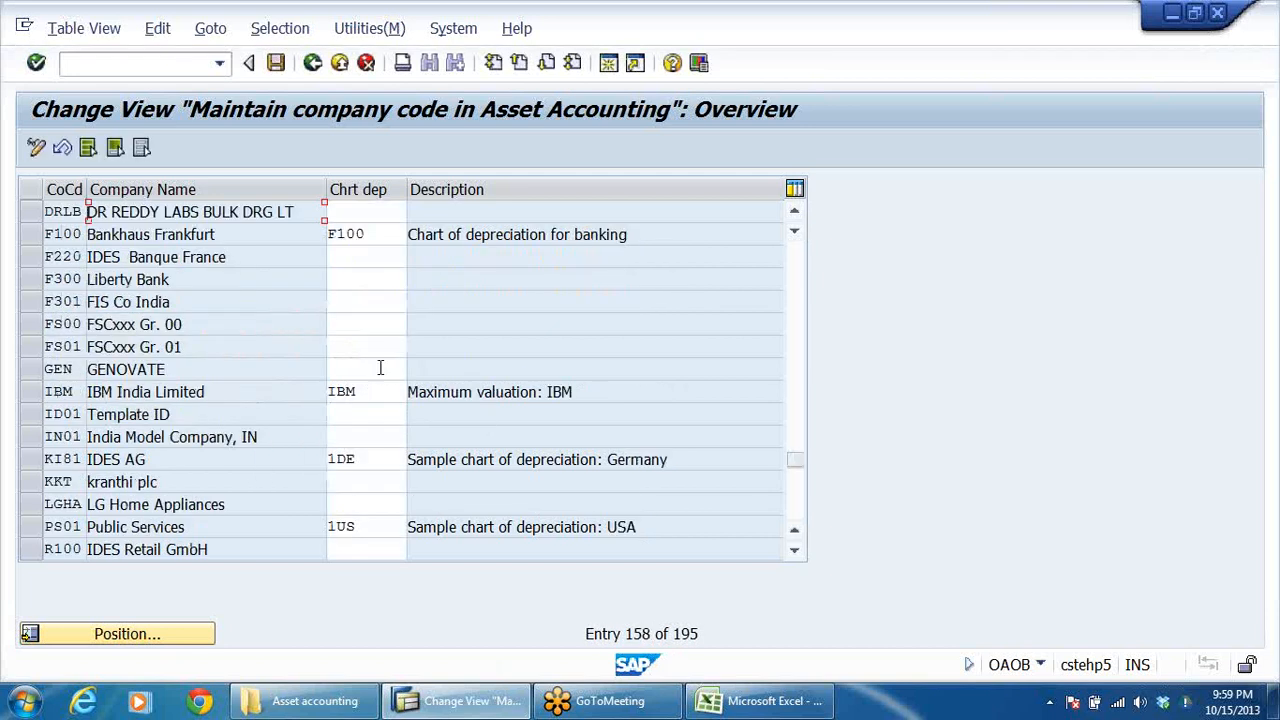
left_click(381, 214)
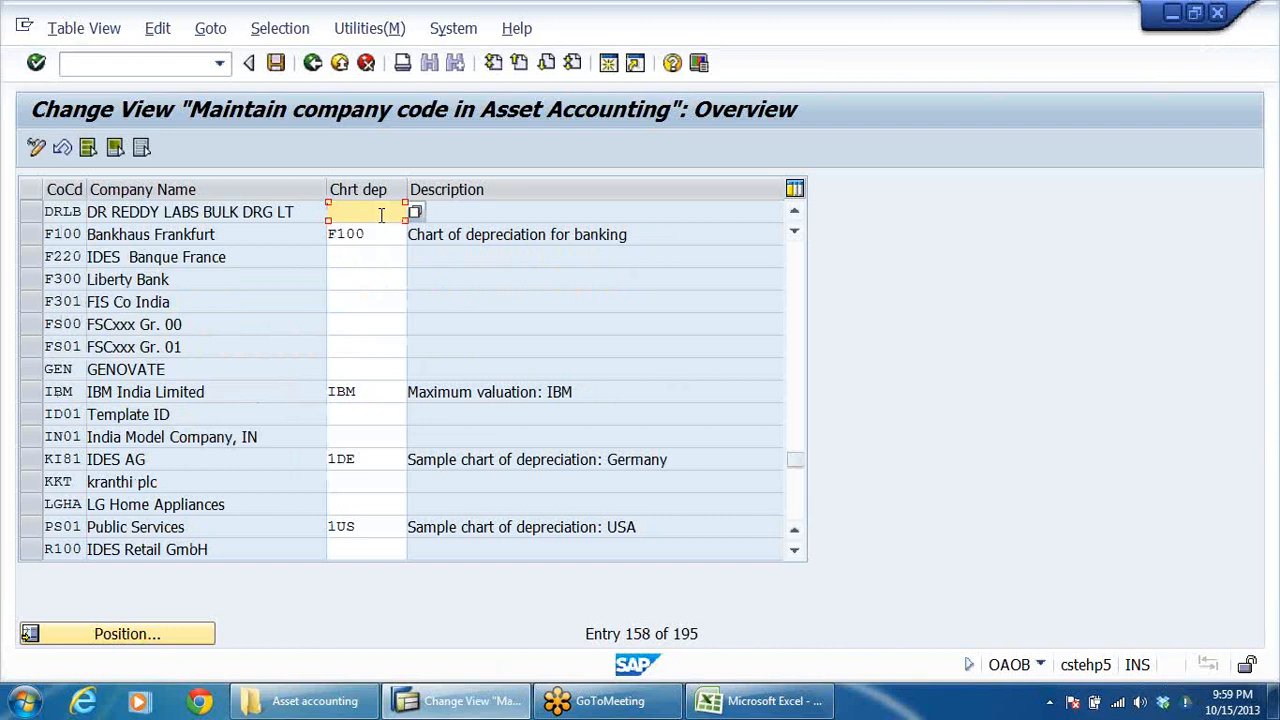
type("DRCD")
key("Return")
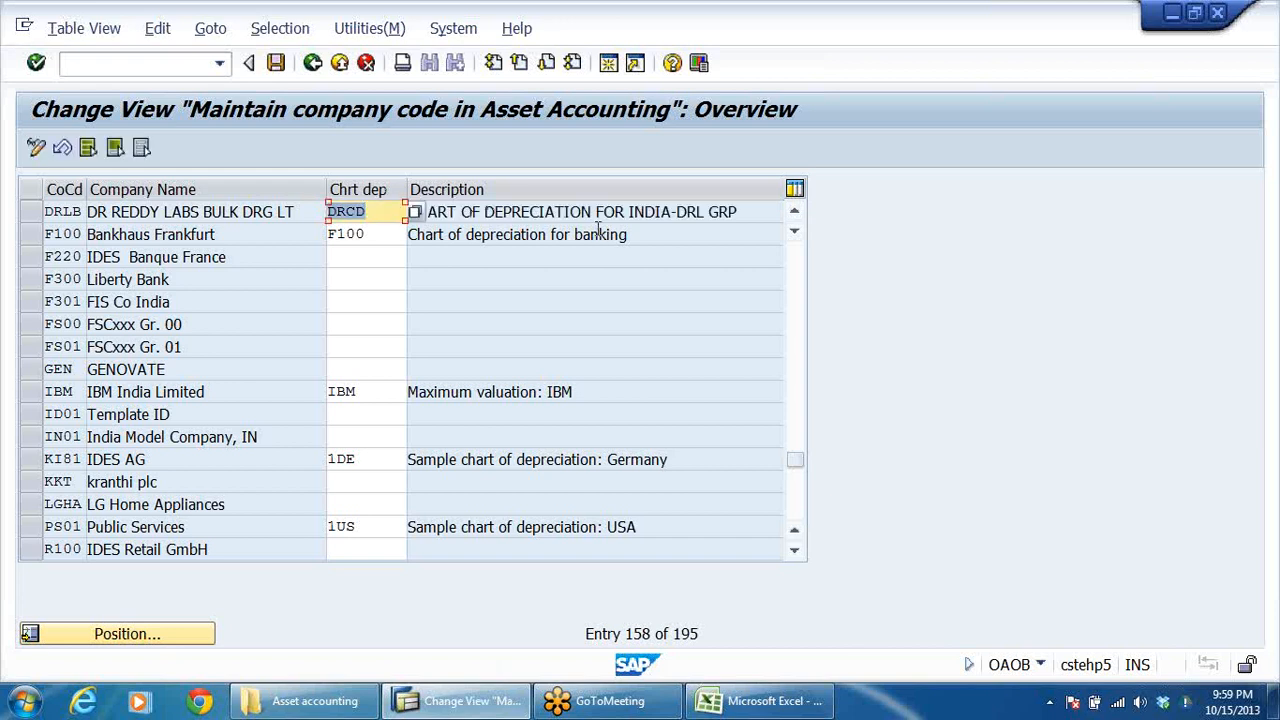
left_click(750, 210)
Try to save the chart of depreciation assignment for DRLB and exit the activity without saving.
left_click(277, 63)
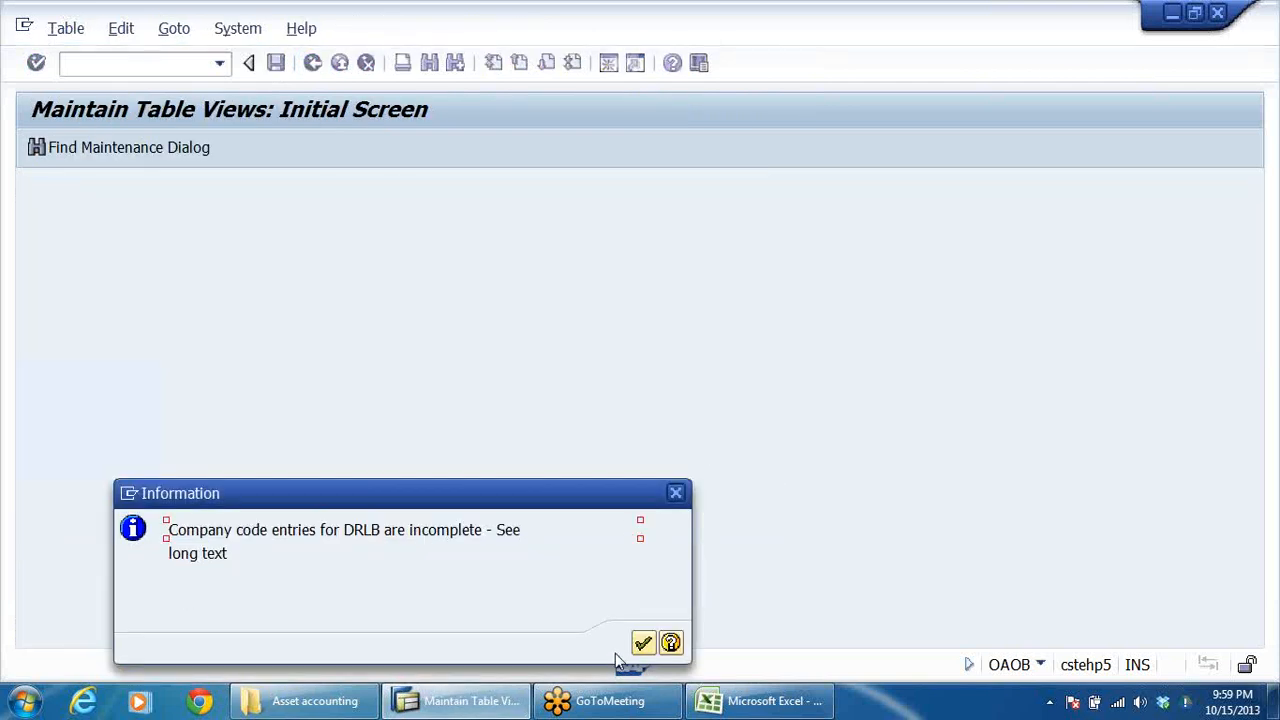
left_click(645, 646)
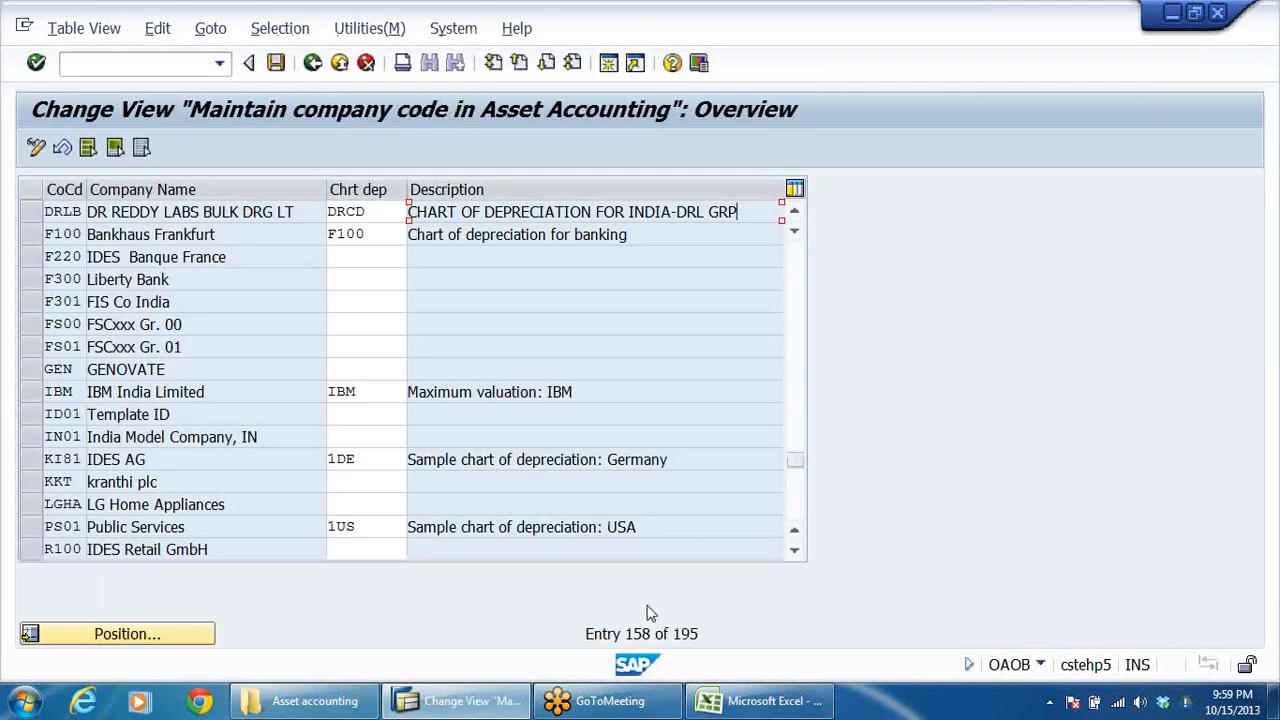
left_click(336, 64)
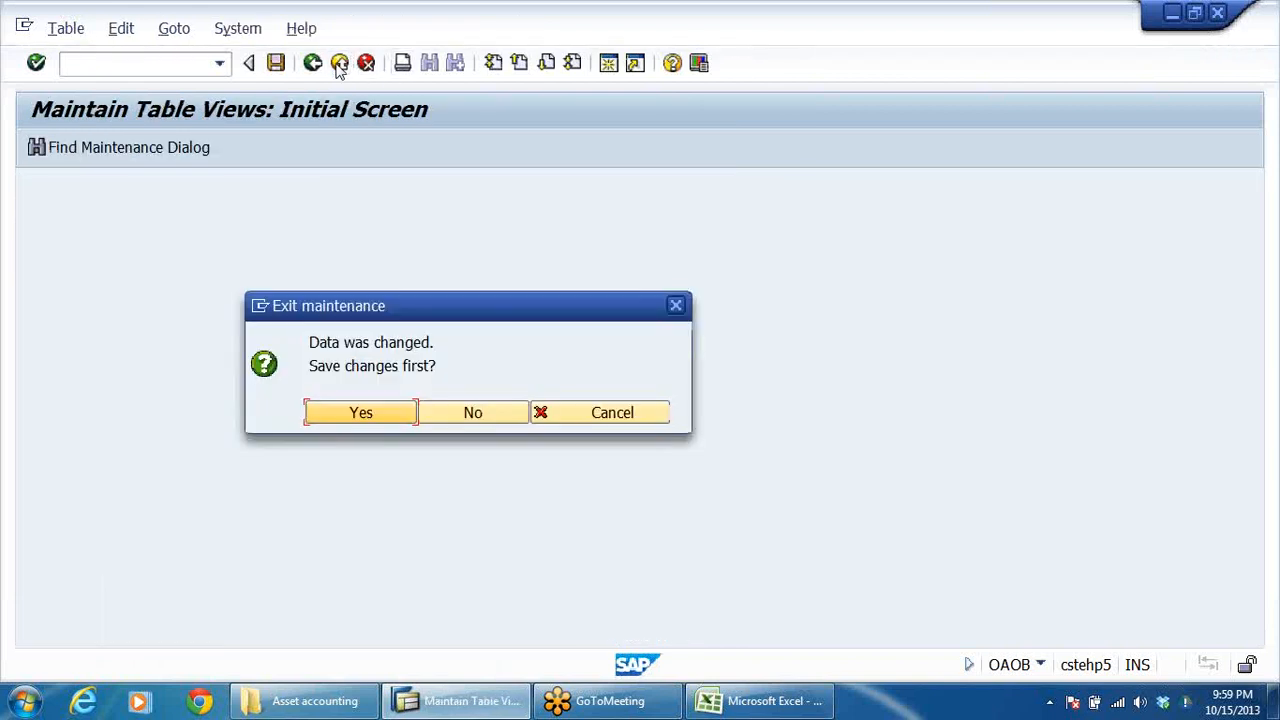
left_click(472, 414)
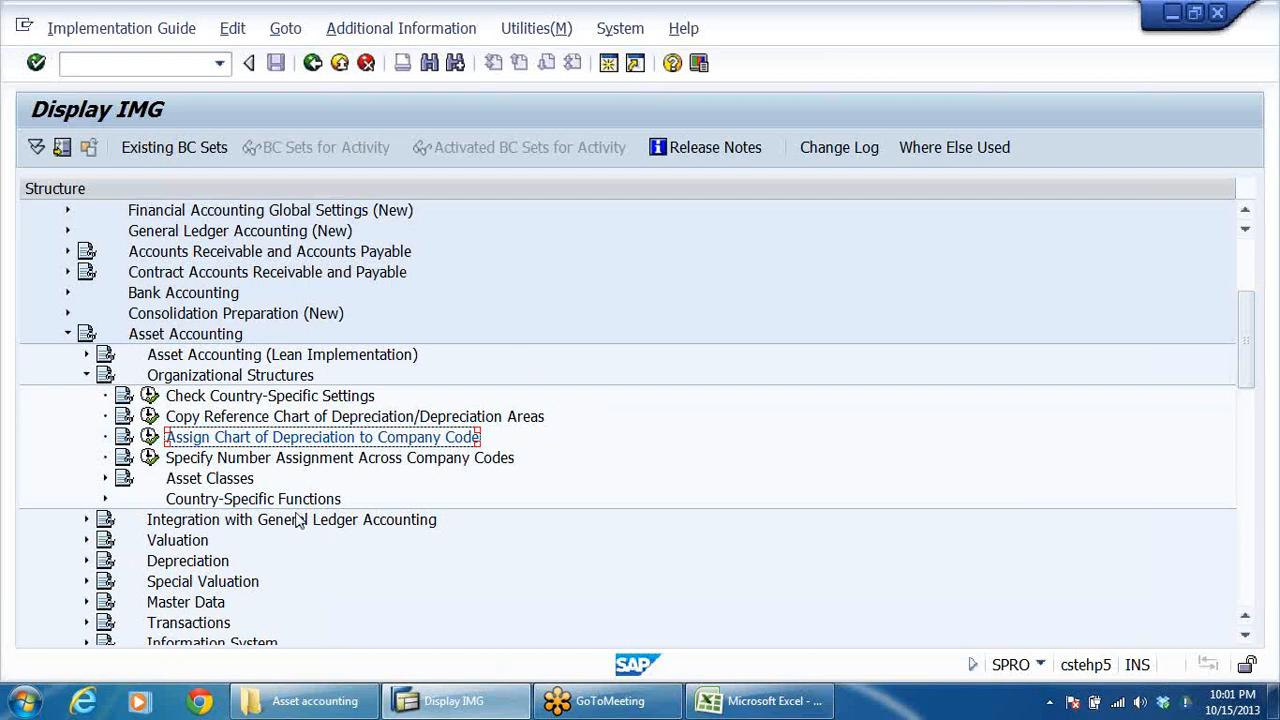
Open Assign Country to Calculation Procedure from the Basic Settings of Tax on Sales/Purchases in Financial Accounting Global Settings (New).
scroll(340, 470, "up", 3)
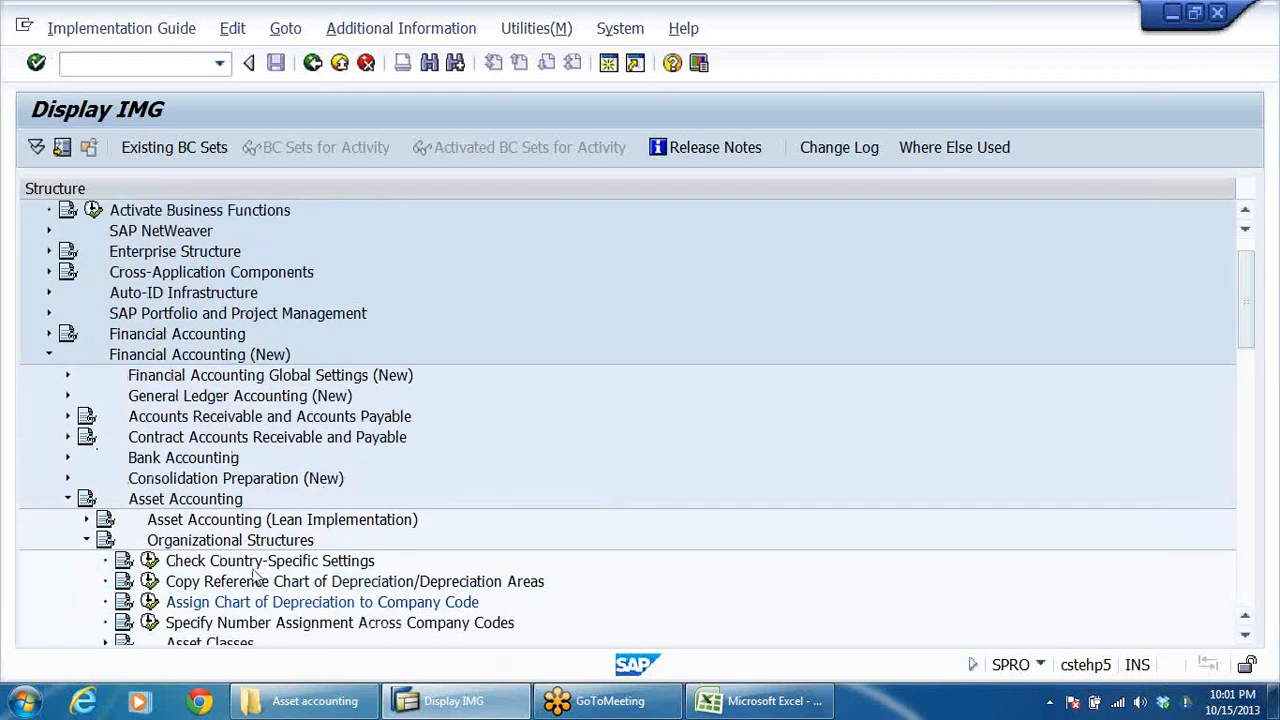
left_click(195, 377)
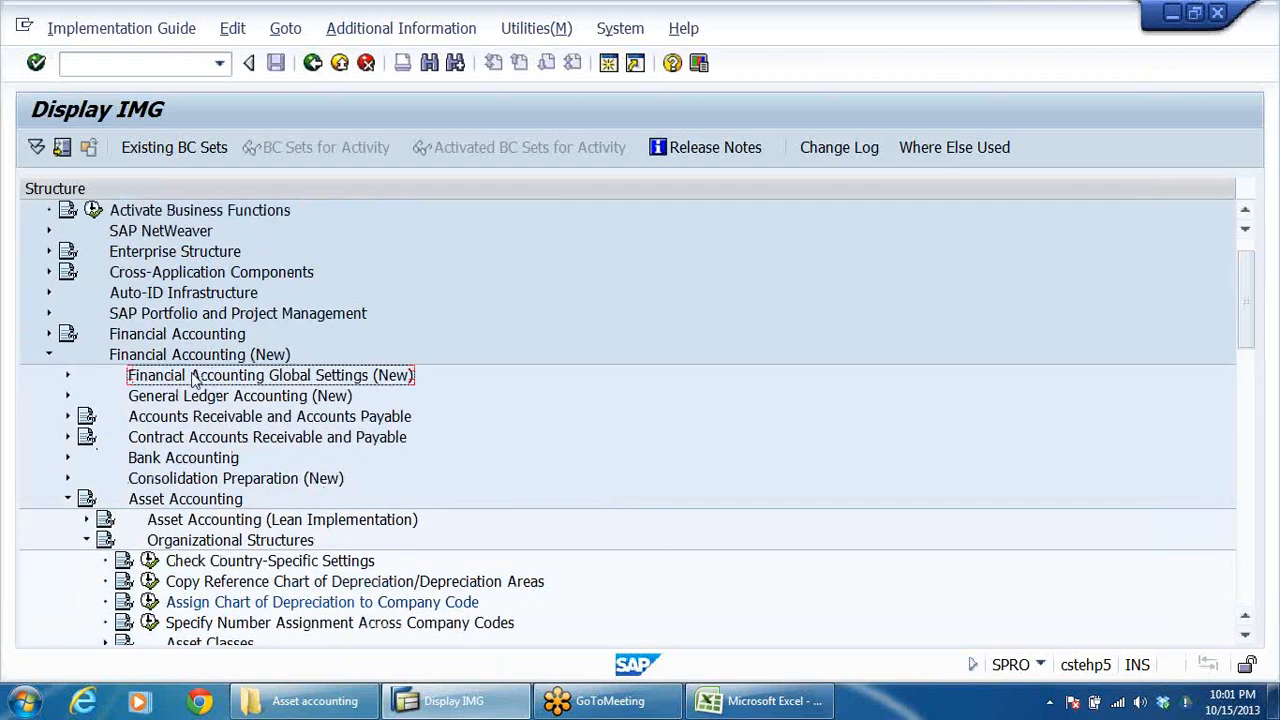
double_click(195, 377)
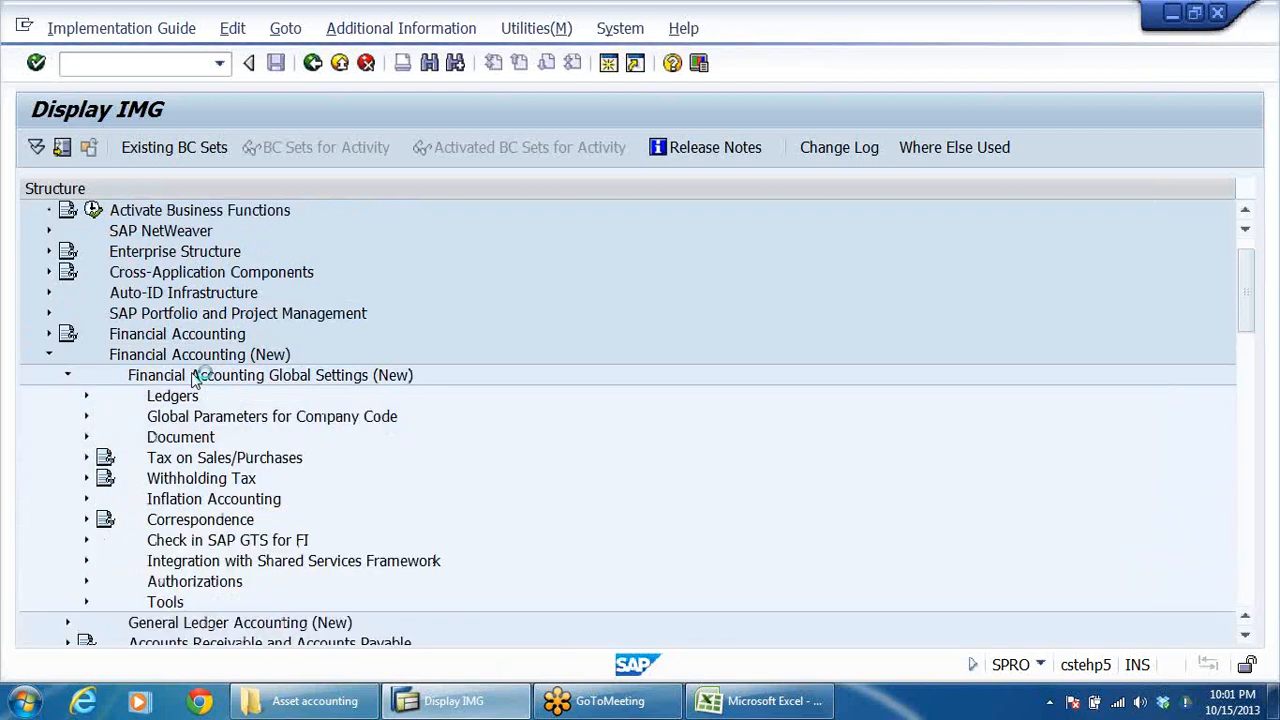
key("Down")
key("Down")
key("Down")
key("Down")
key("Right")
key("Down")
key("Right")
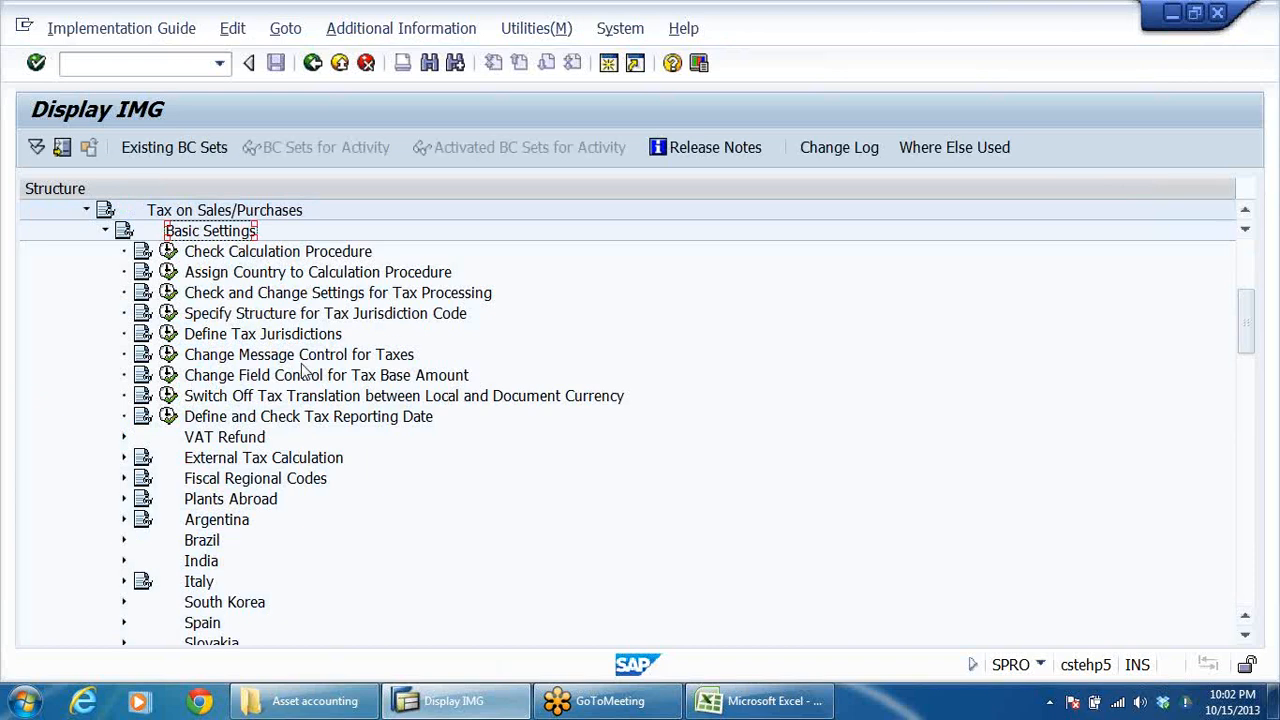
left_click(236, 252)
left_click(167, 272)
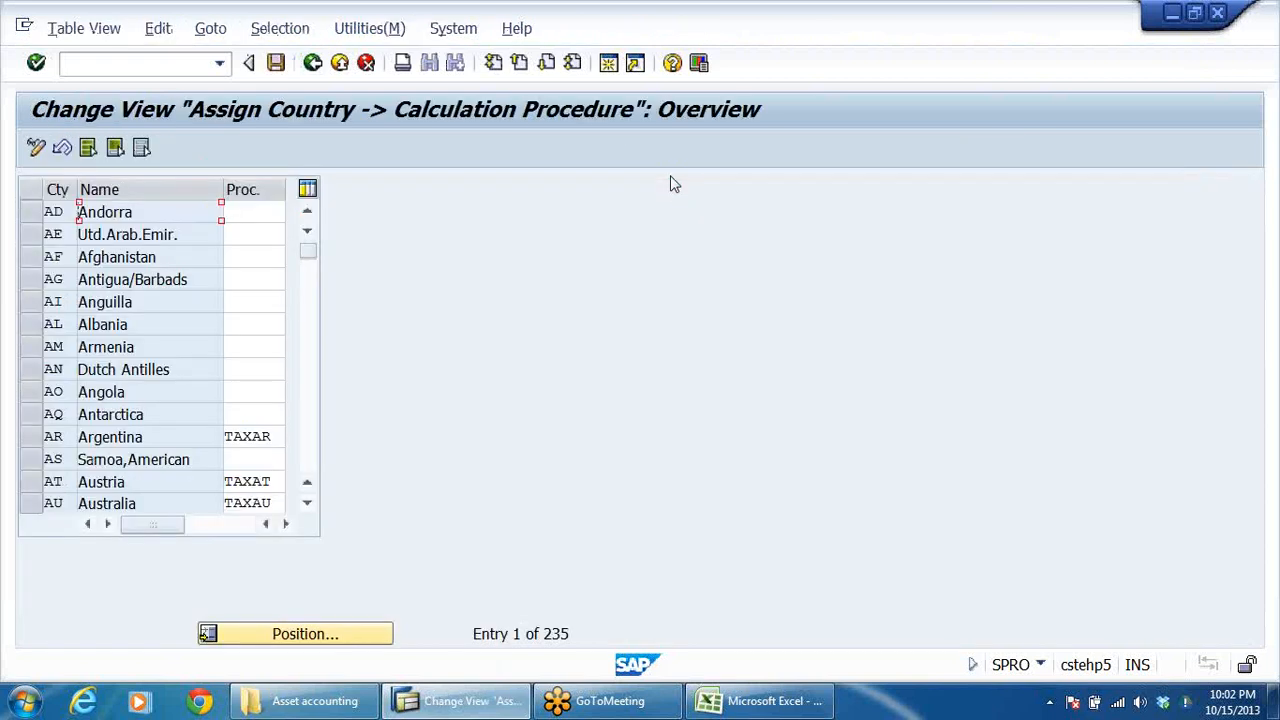
Locate country IN in the country list, check its assigned calculation procedure and leave the activity.
left_click(313, 640)
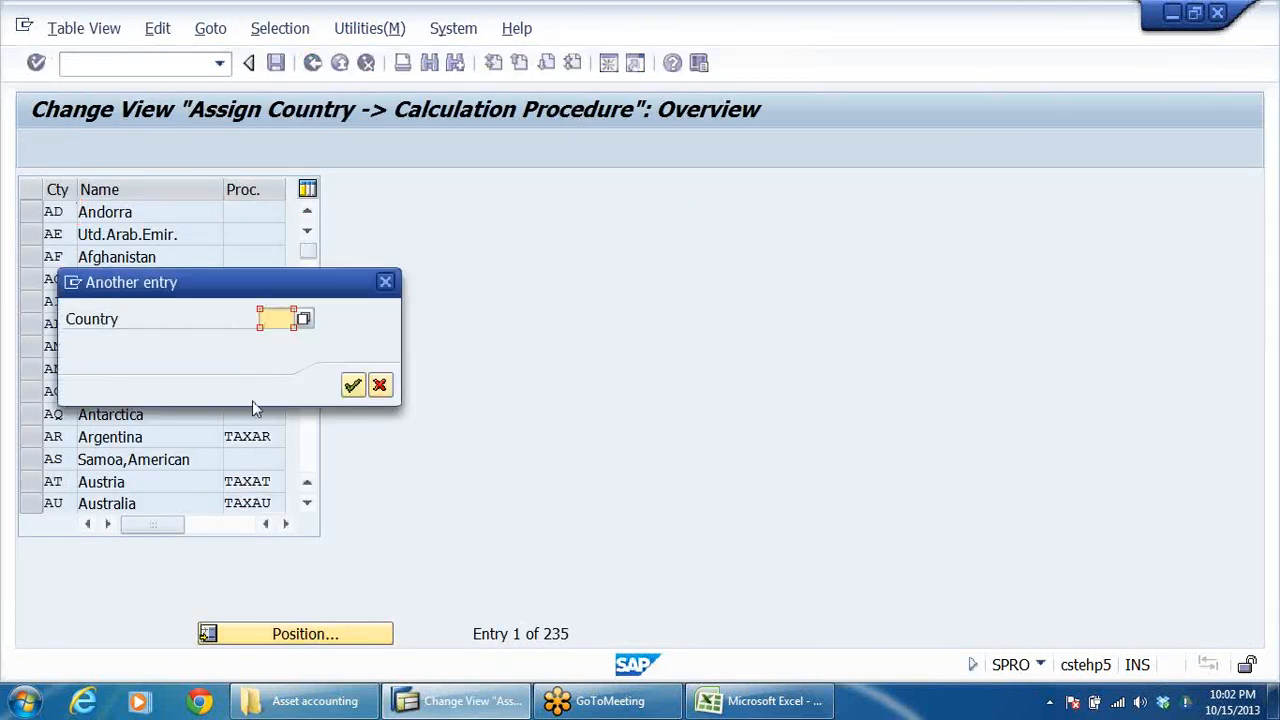
left_click(276, 320)
left_click(276, 340)
key("BackSpace")
key("BackSpace")
key("BackSpace")
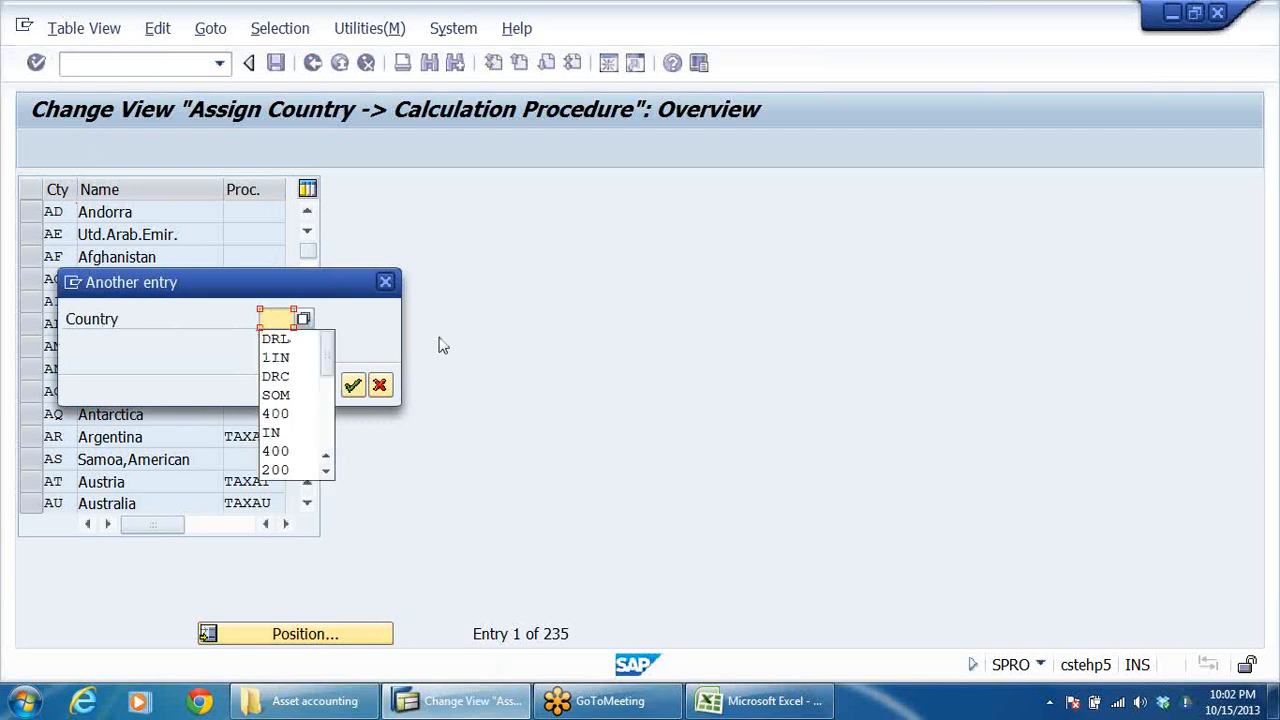
key("Down")
key("Down")
key("Down")
key("Down")
key("Down")
key("Down")
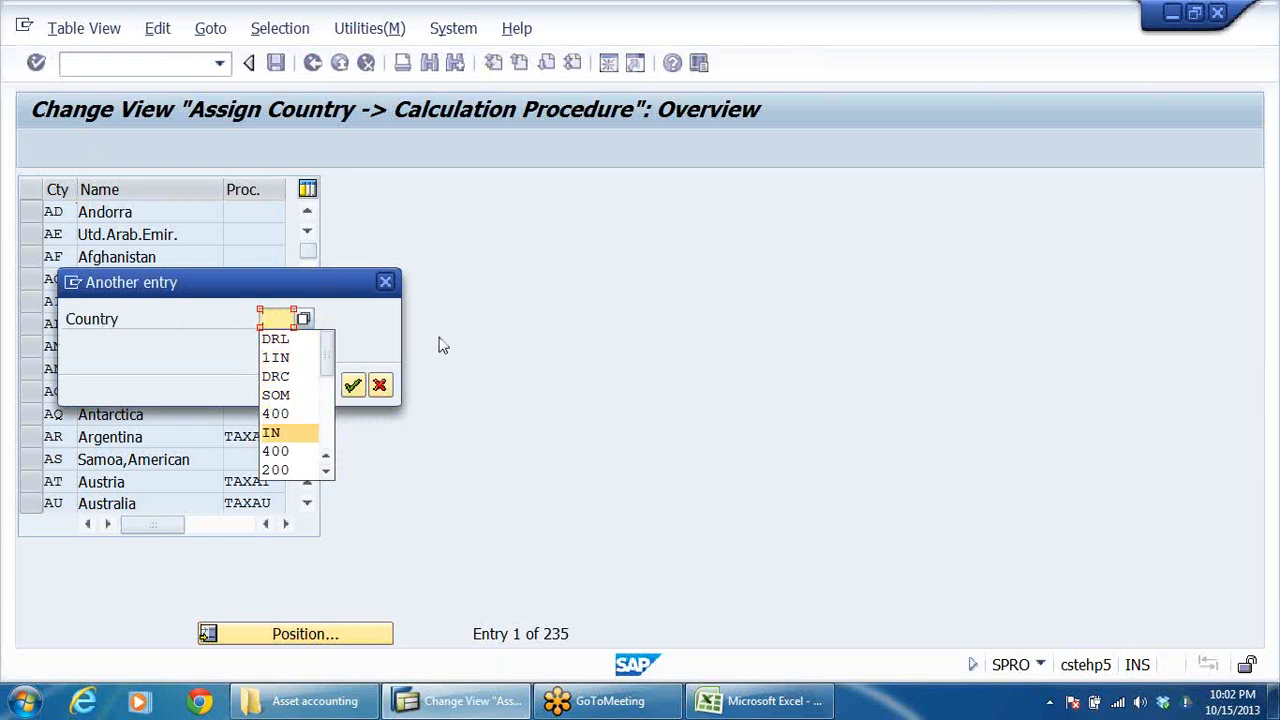
key("Return")
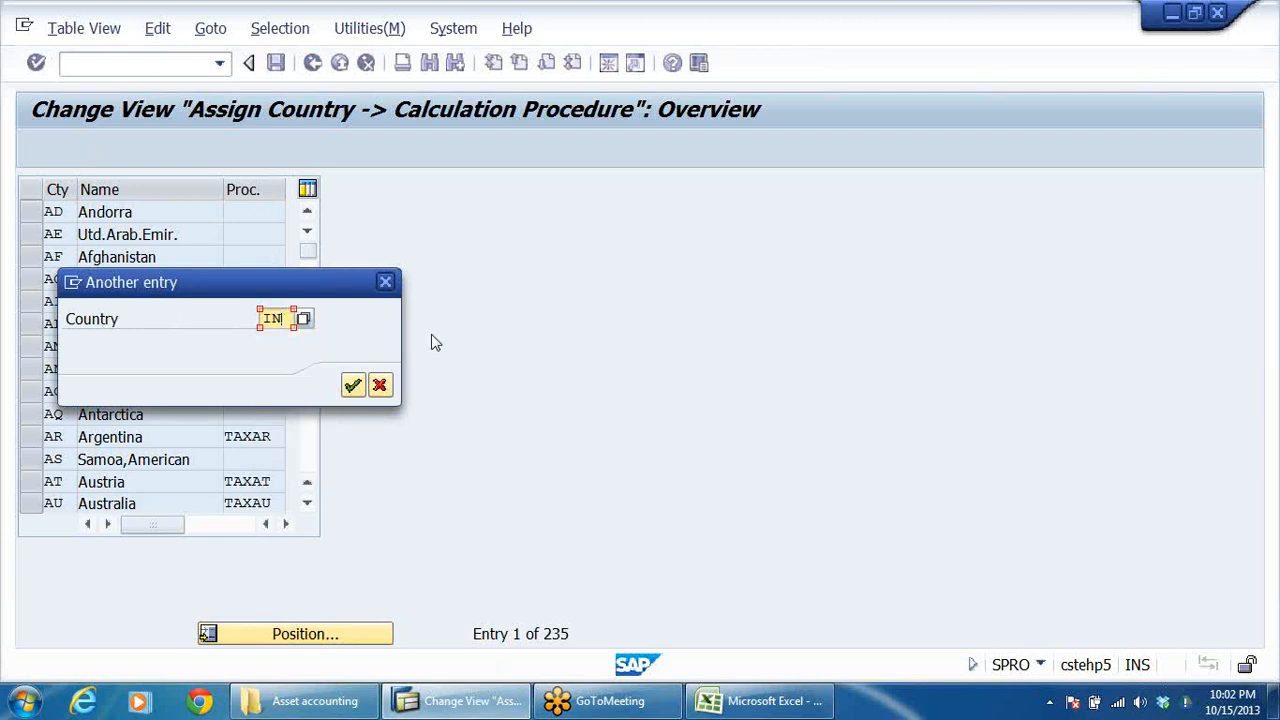
key("Return")
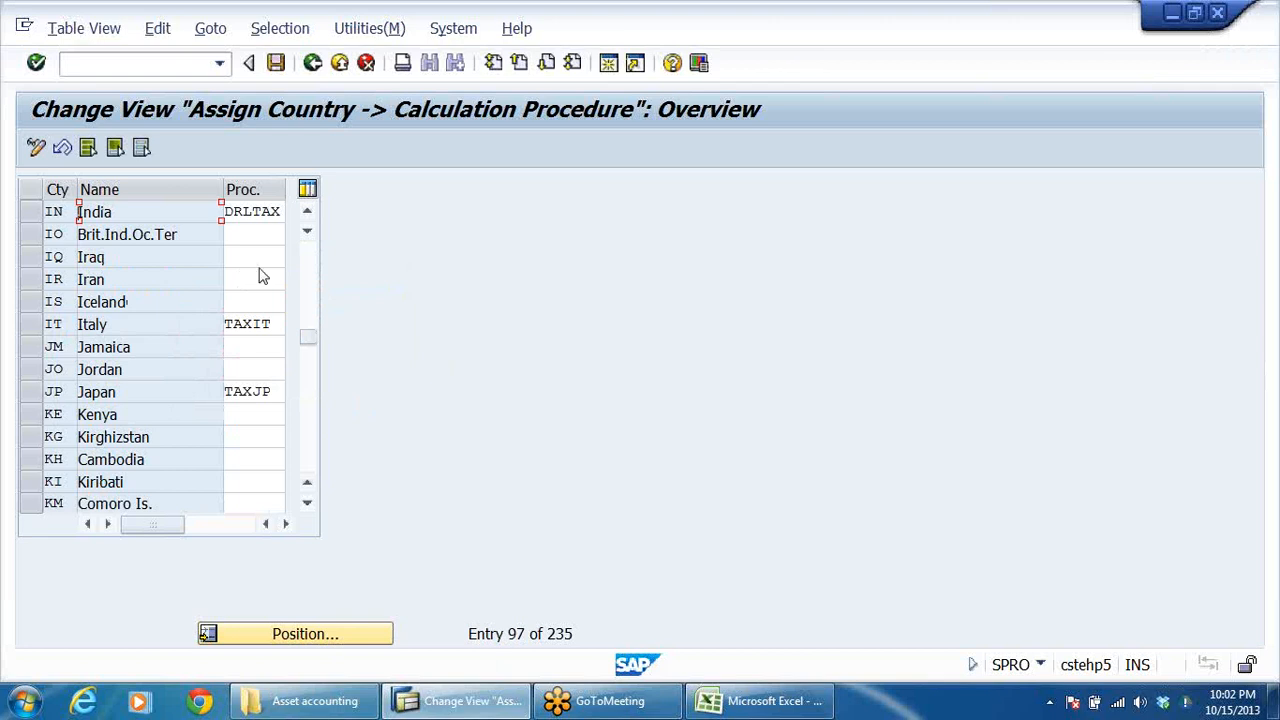
left_click(266, 213)
left_click(312, 63)
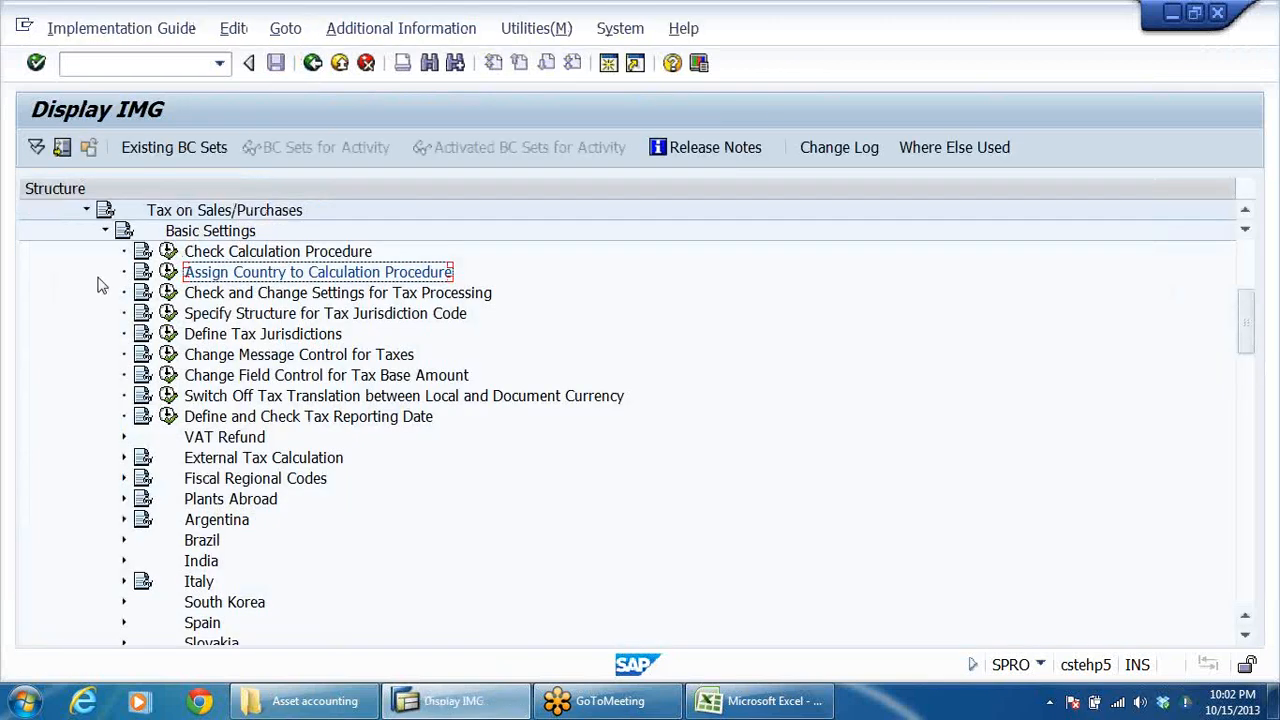
Collapse Basic Settings and locate Define Tax Codes for Sales and Purchases under Calculation in Tax on Sales/Purchases.
left_click(105, 231)
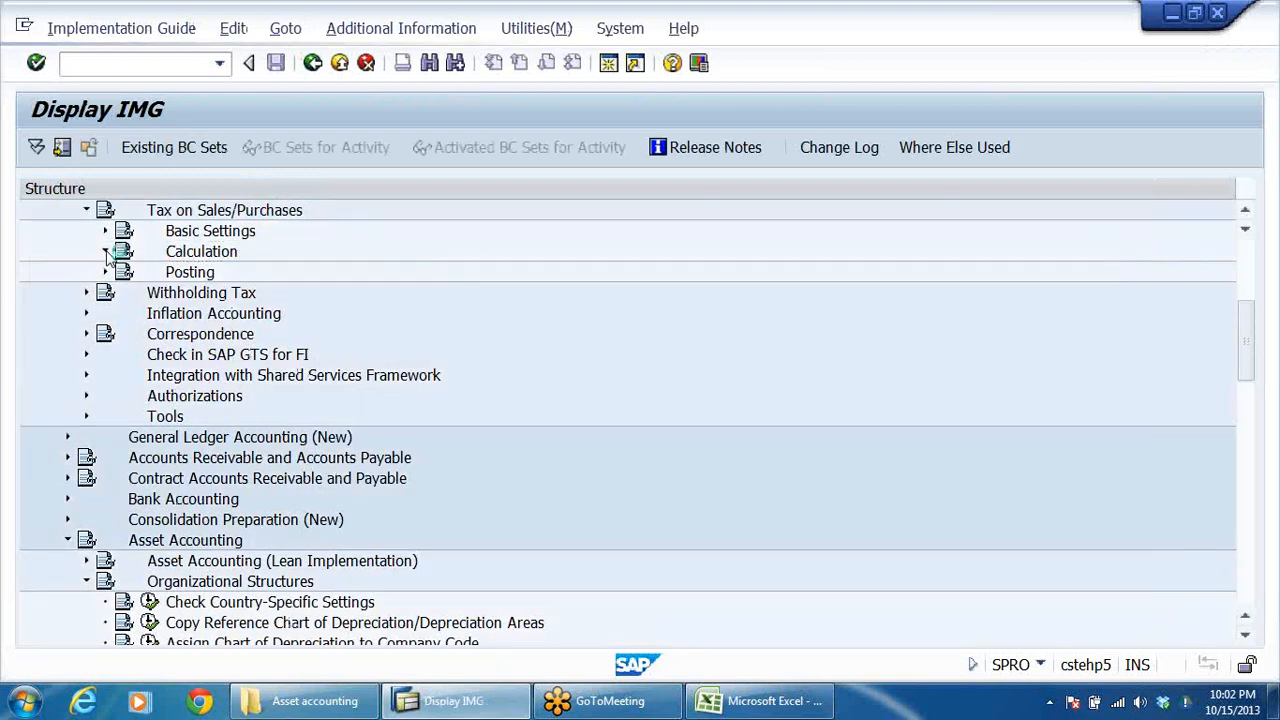
left_click(105, 252)
left_click(391, 276)
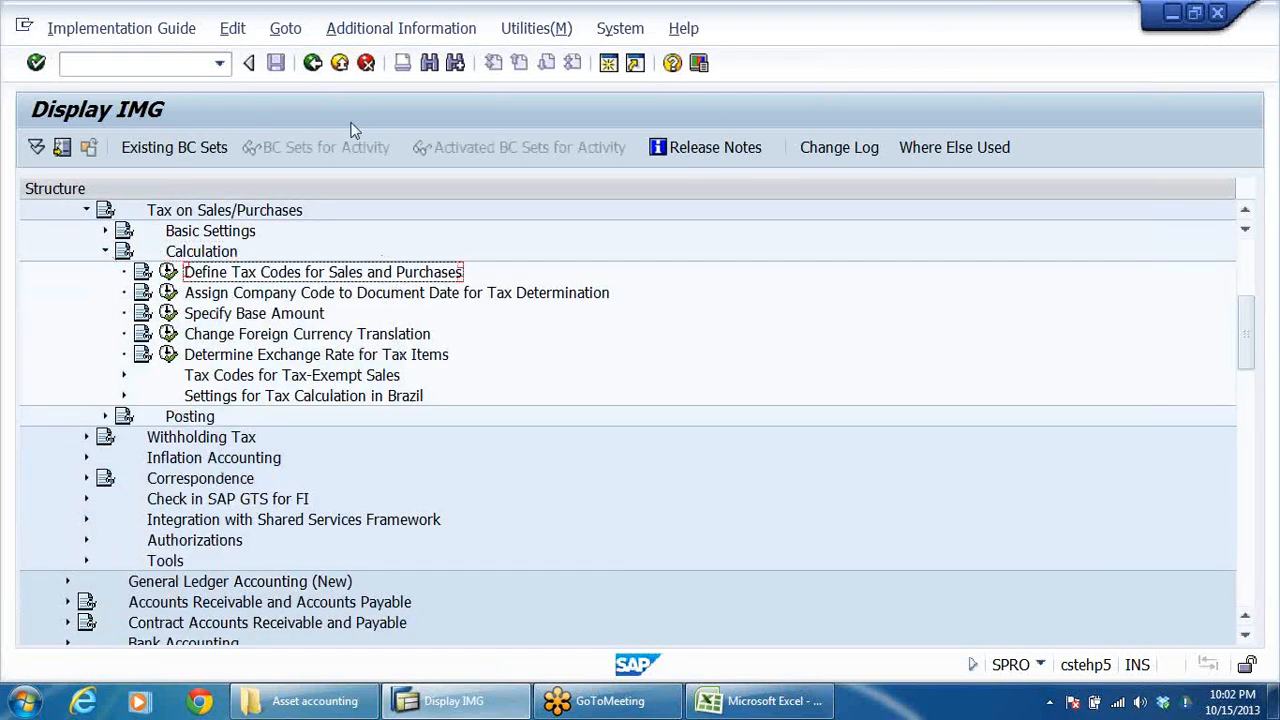
Show the IMG Activity keys as additional information in the Implementation Guide and widen their column to fit the full keys.
left_click(381, 30)
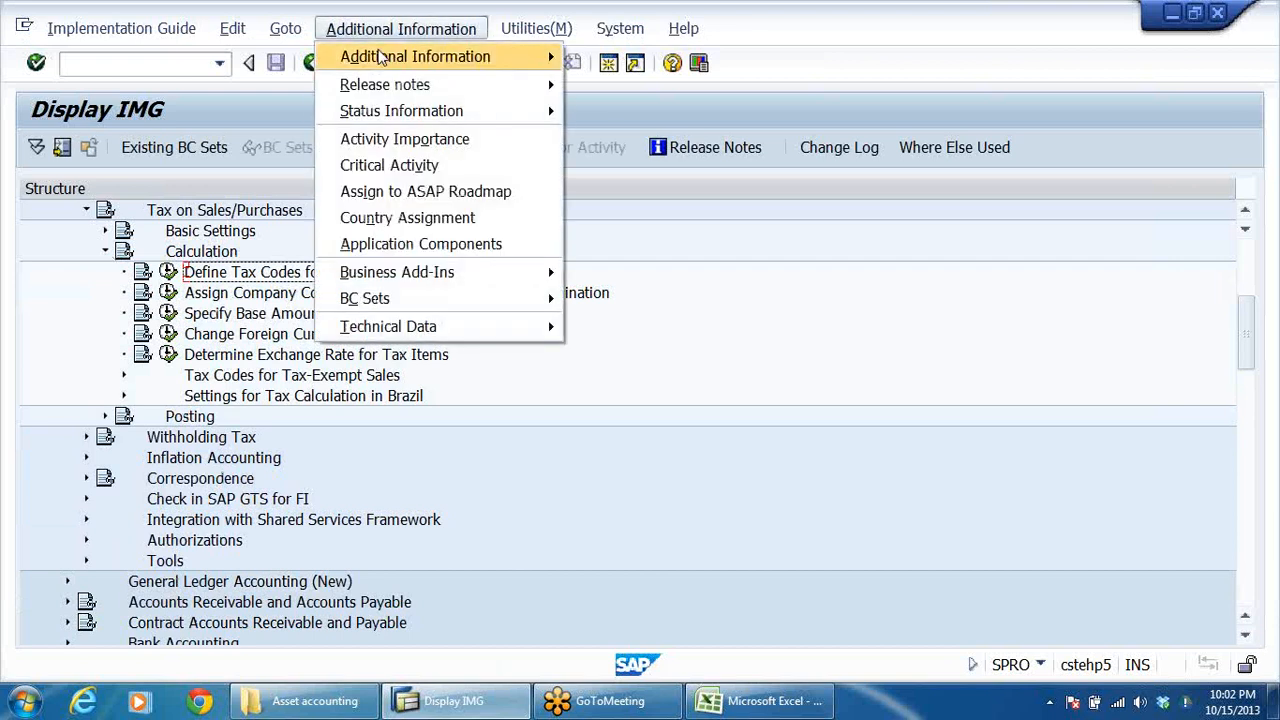
mouse_move(400, 56)
mouse_move(640, 84)
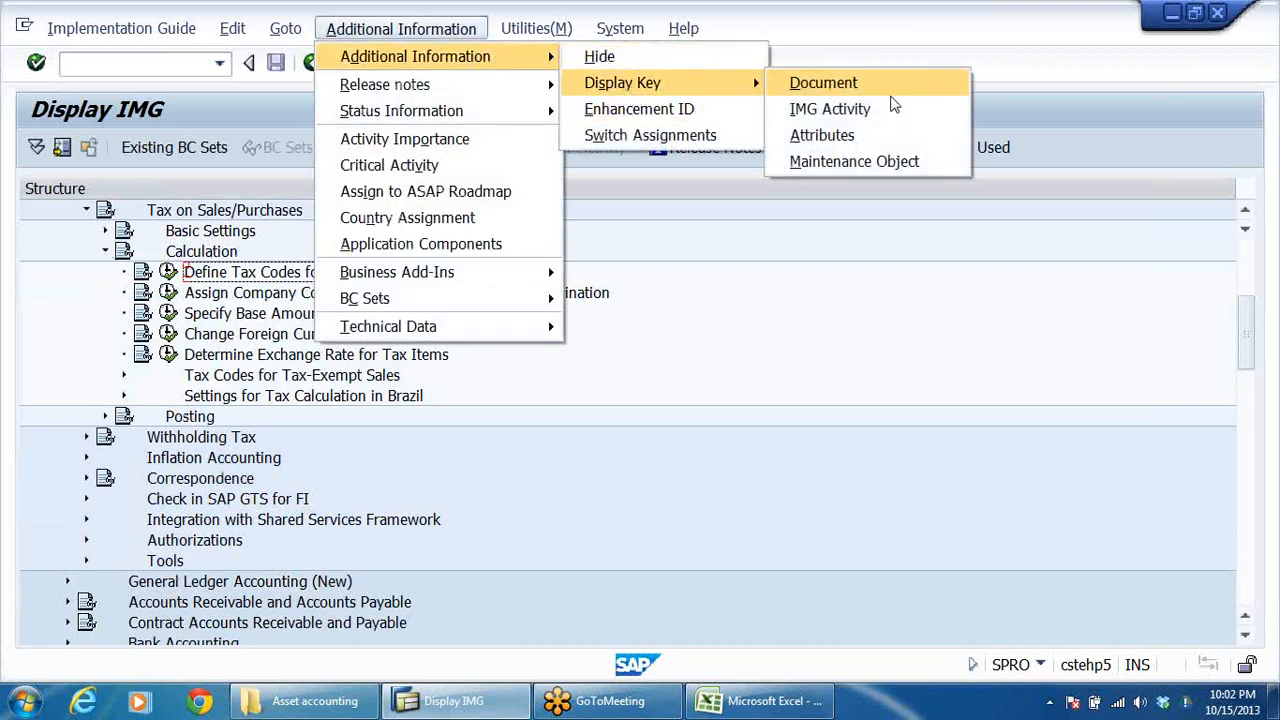
left_click(883, 107)
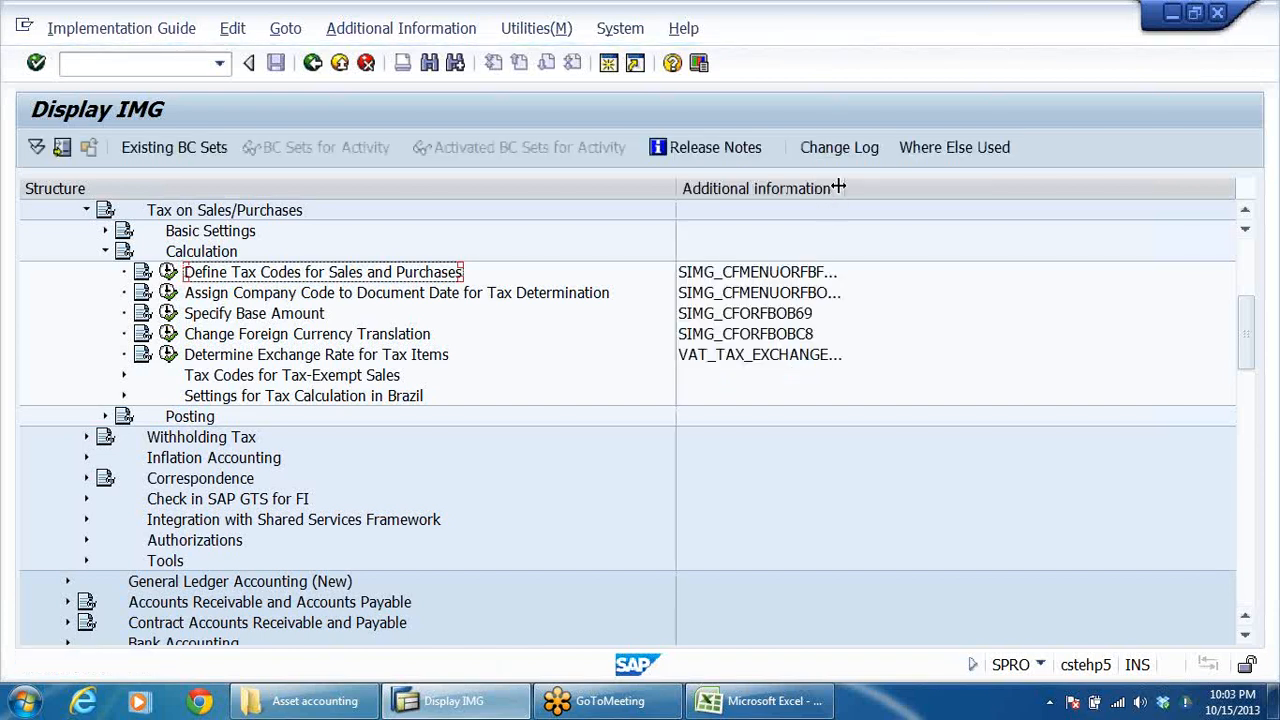
left_click_drag(845, 186, 966, 186)
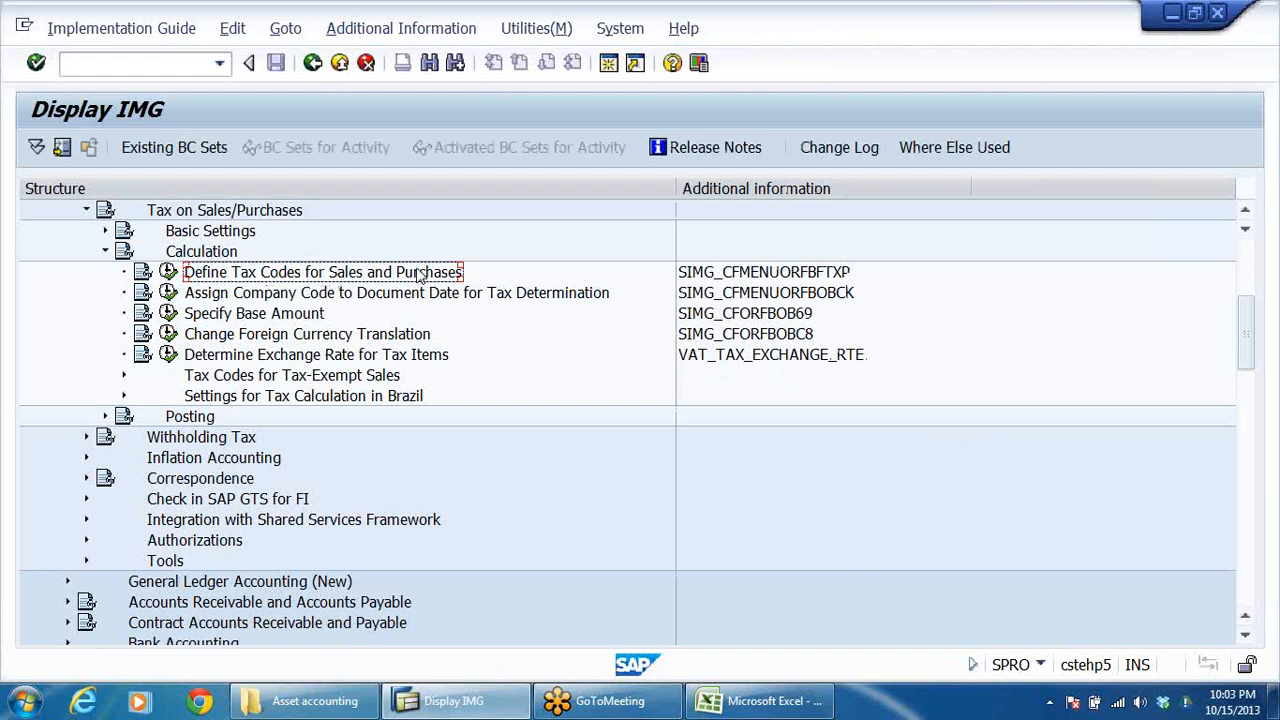
Open Define Tax Codes for Sales and Purchases for country IN.
left_click(168, 272)
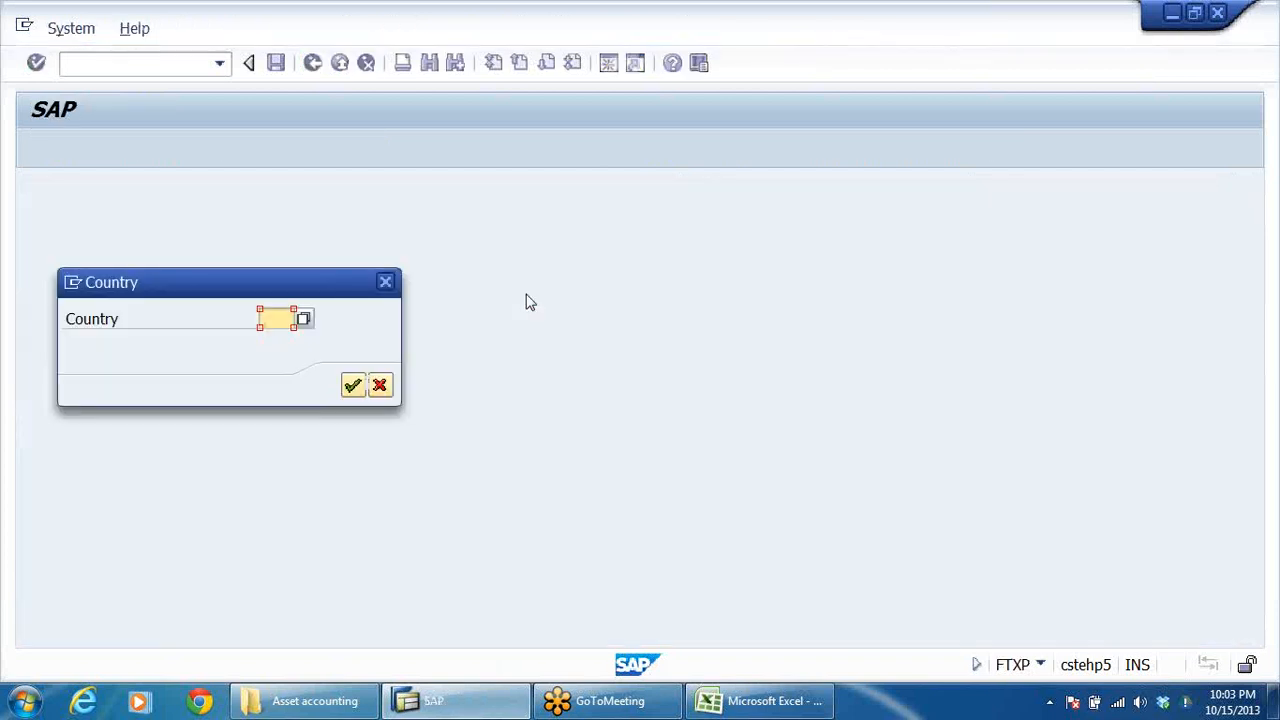
left_click(282, 320)
left_click(285, 338)
left_click(354, 386)
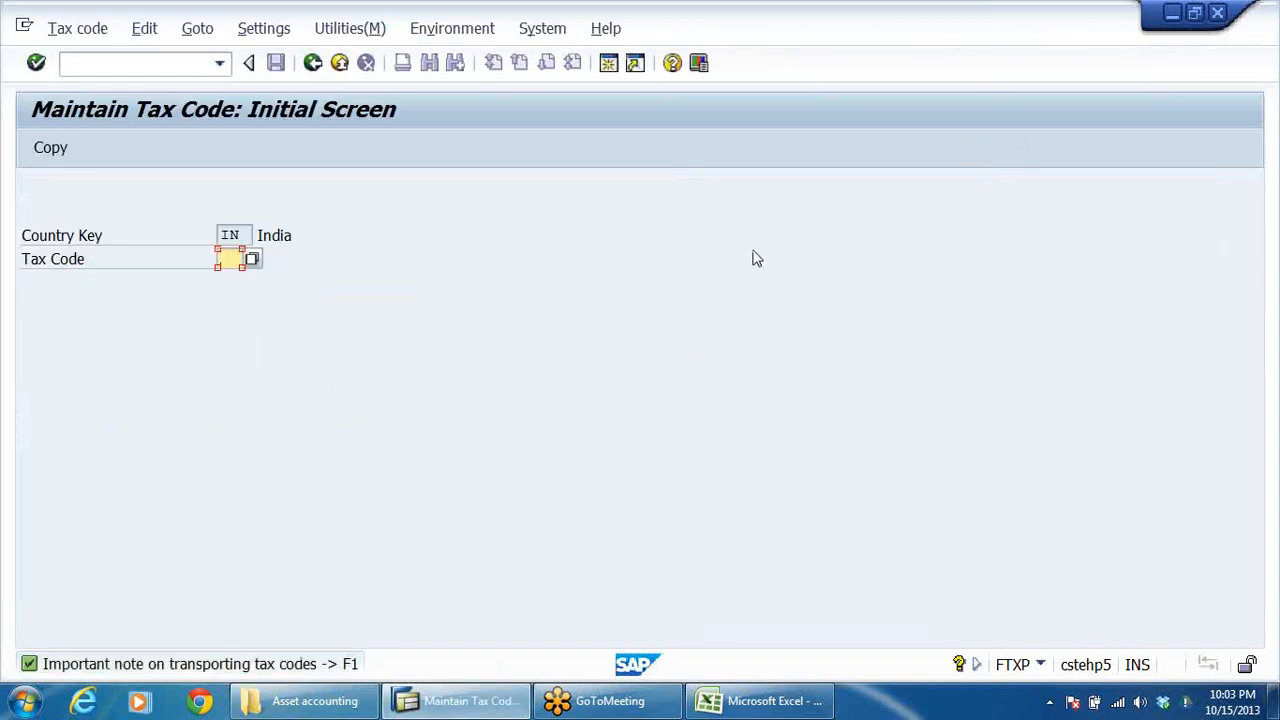
Check which tax codes already exist for India and start a new tax code A0.
left_click(256, 259)
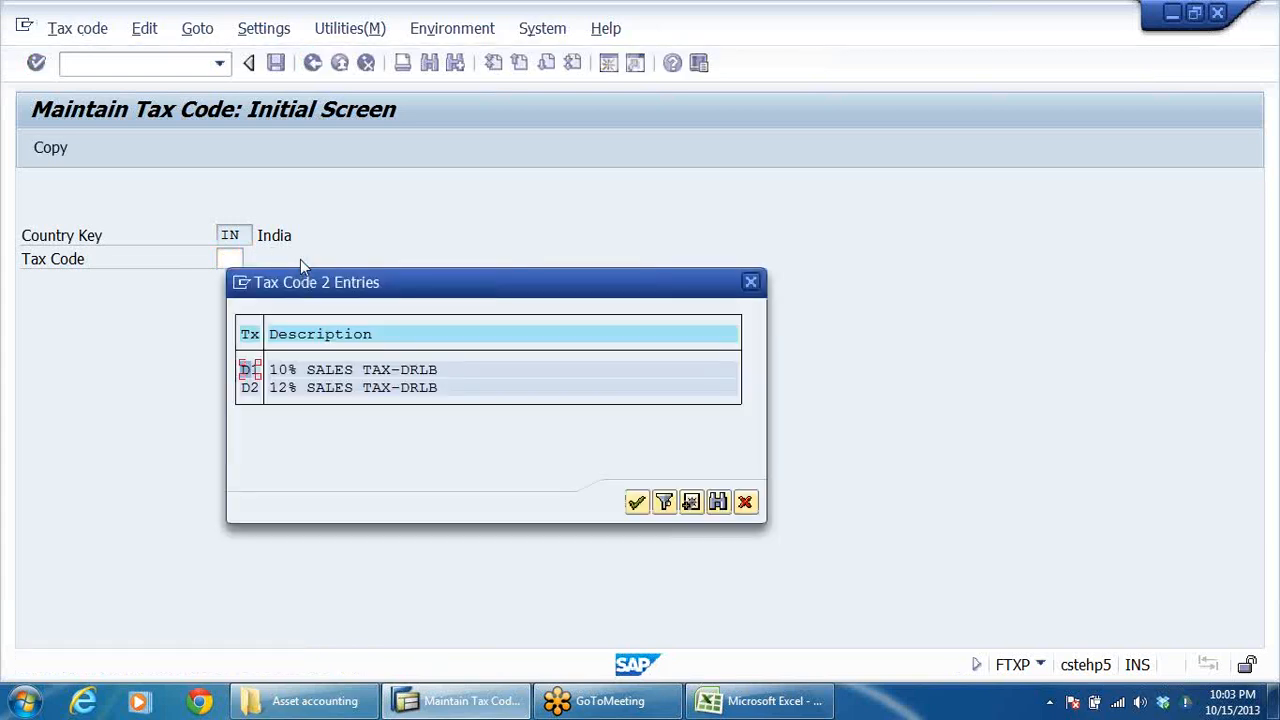
left_click(751, 284)
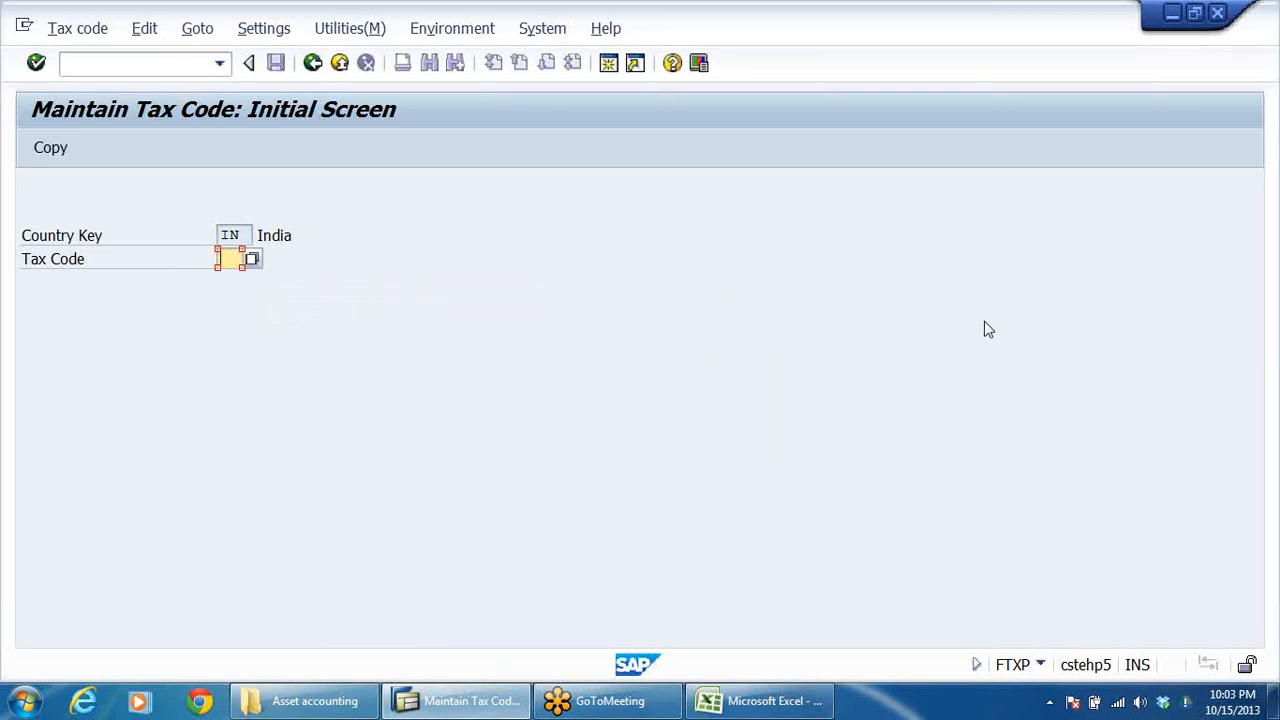
type("A0")
key("Return")
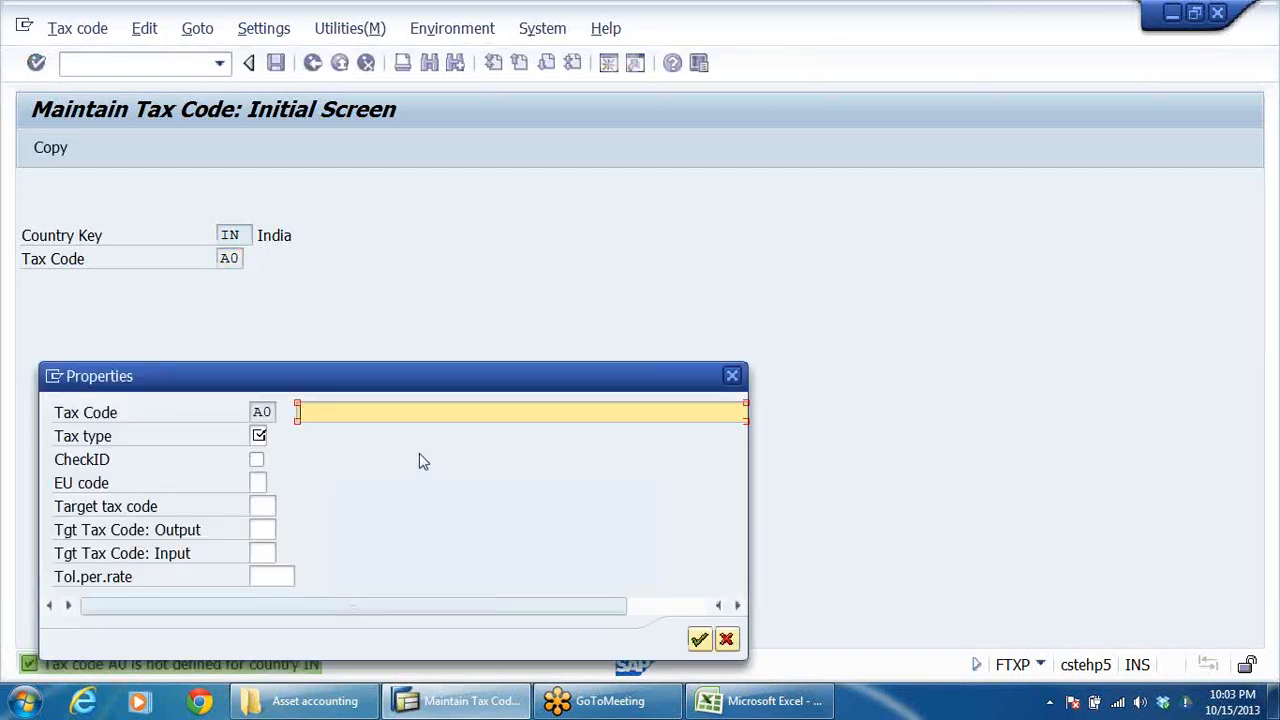
Enter 0% OUTPUT TAX as the description of tax code A0, adapting the earlier 12% SALES TAX-DRLB entry.
left_click(407, 411)
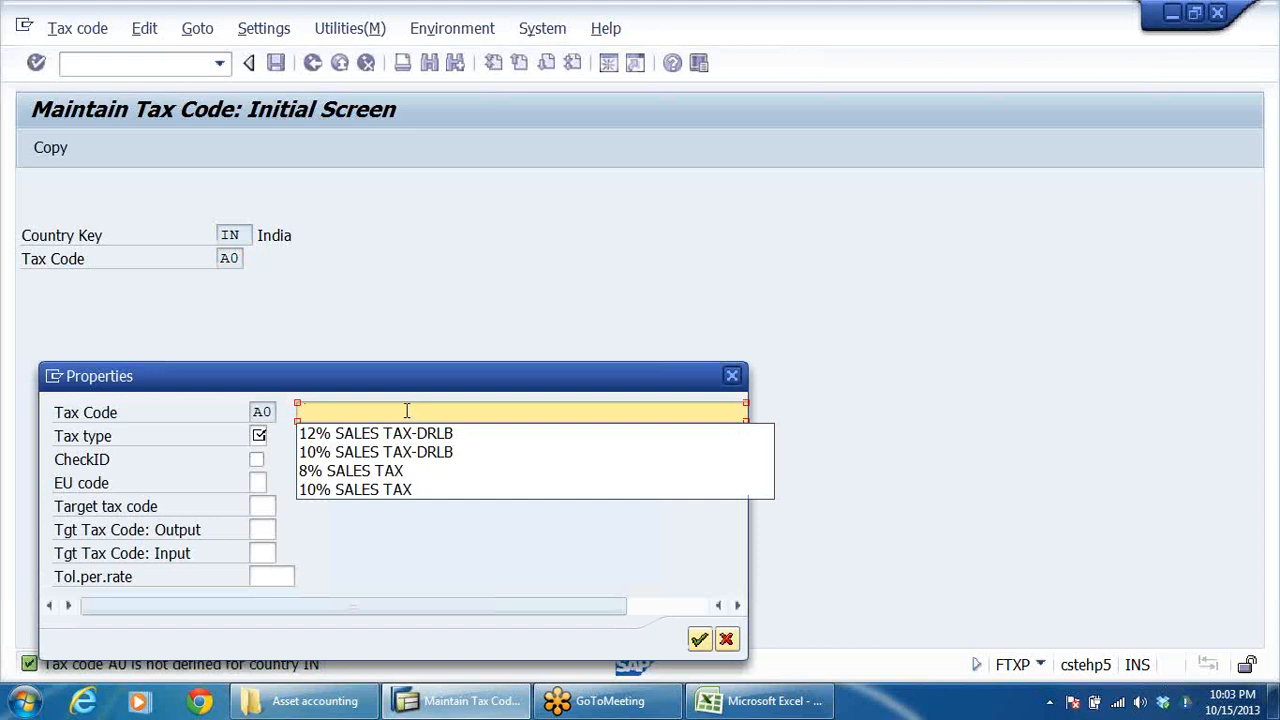
left_click(405, 433)
left_click(318, 412)
key("BackSpace")
key("BackSpace")
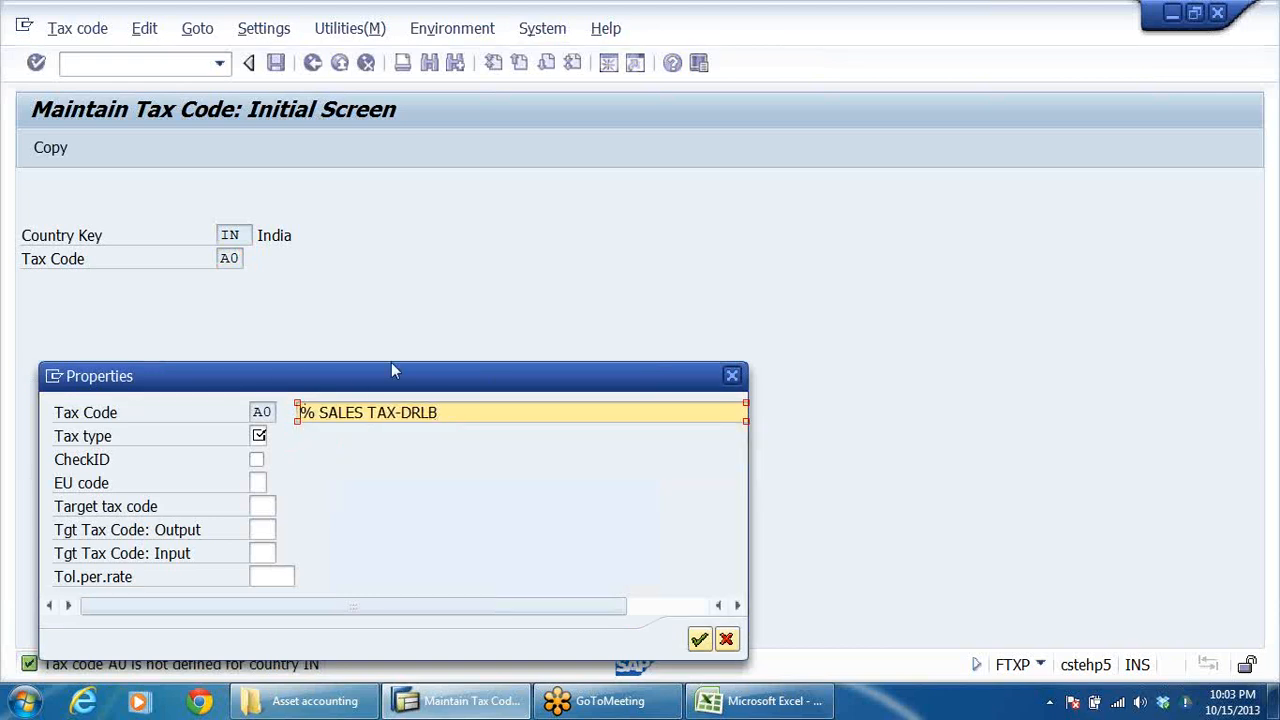
type("0")
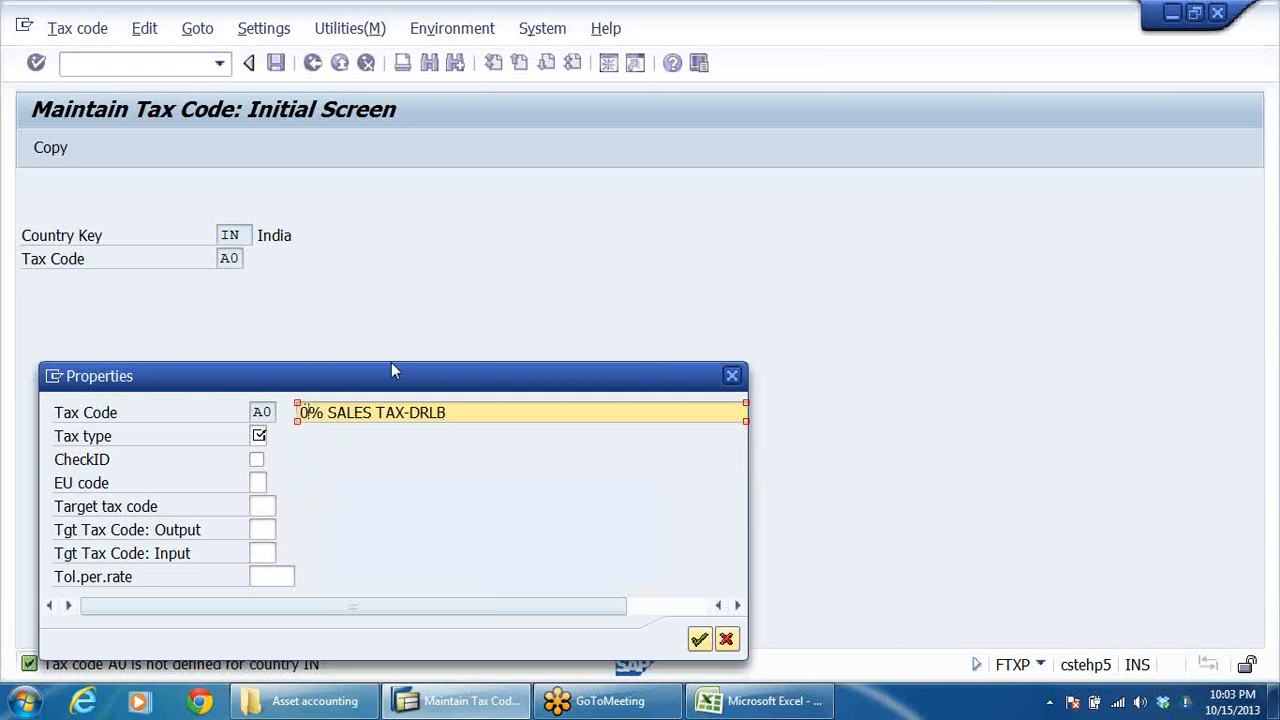
key("Right")
key("Right")
key("Delete")
key("Delete")
key("Delete")
key("Delete")
key("Delete")
key("Delete")
key("Delete")
key("Delete")
key("Delete")
key("Delete")
key("Delete")
key("Delete")
key("Delete")
key("Delete")
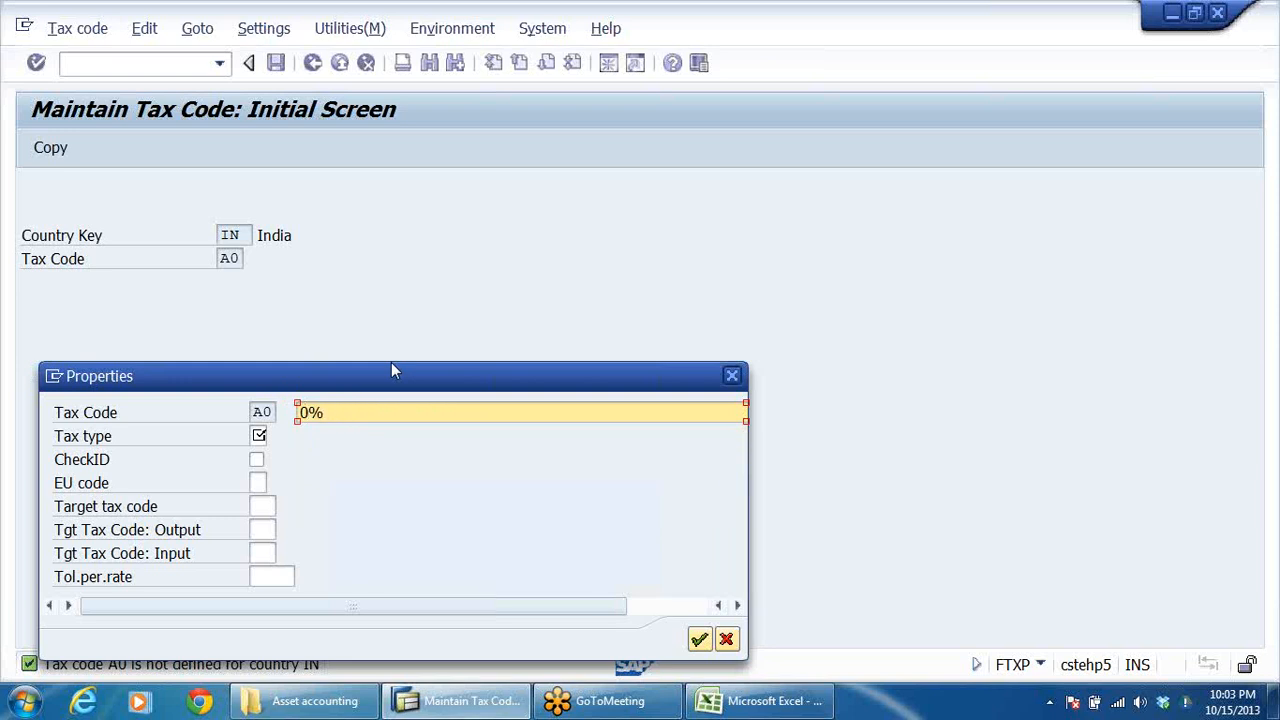
type("OUTPUT TA X")
Assign tax type A (Output tax) to tax code A0, accept its properties and save it without a percentage rate.
left_click(264, 438)
left_click(275, 438)
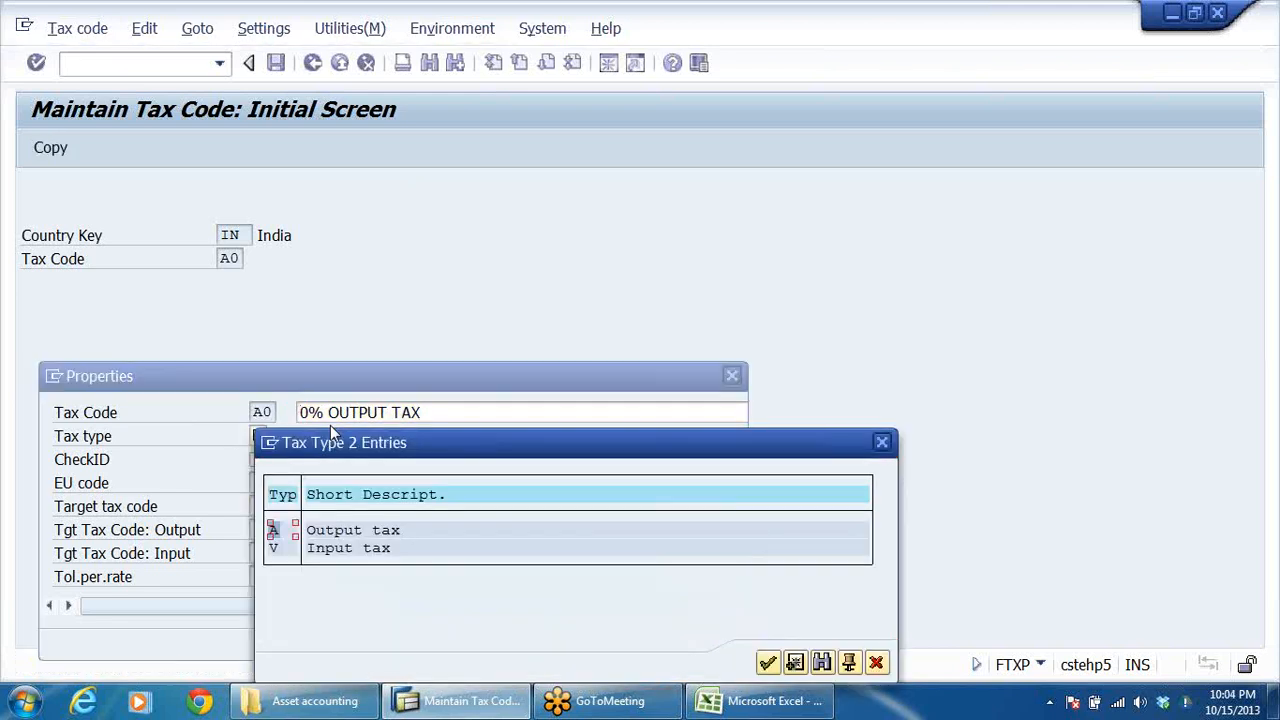
double_click(358, 530)
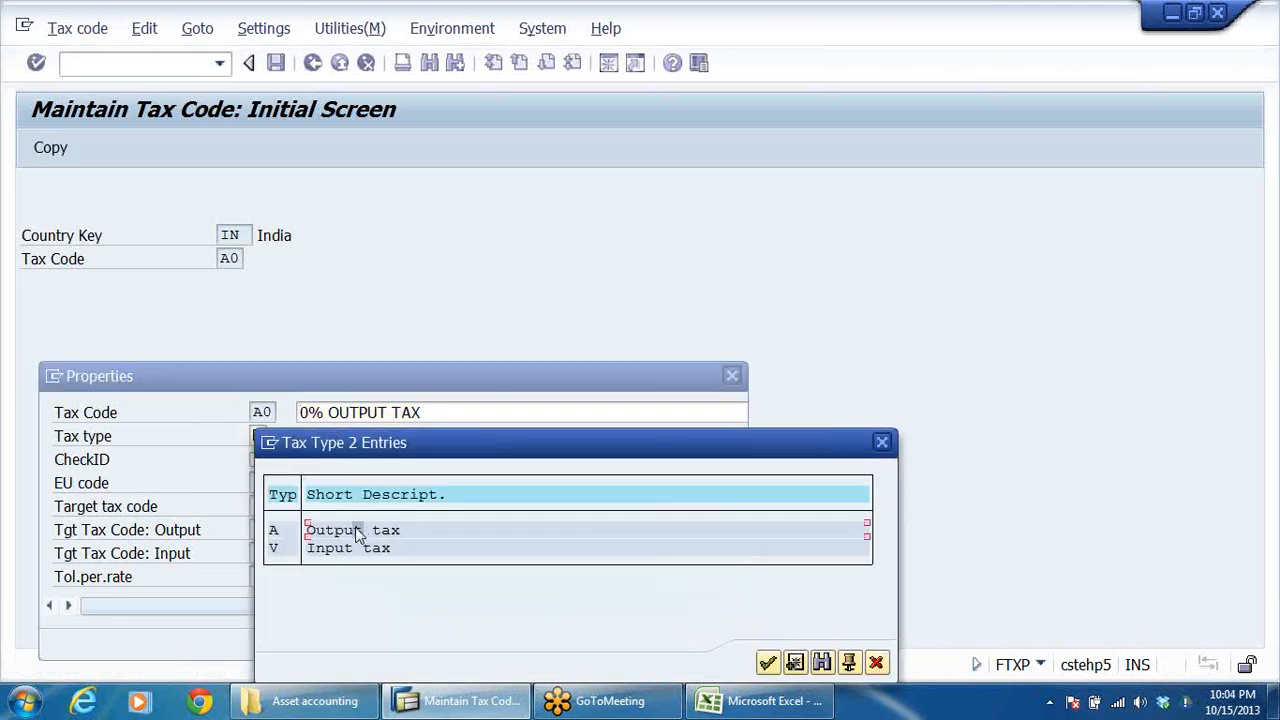
left_click(498, 414)
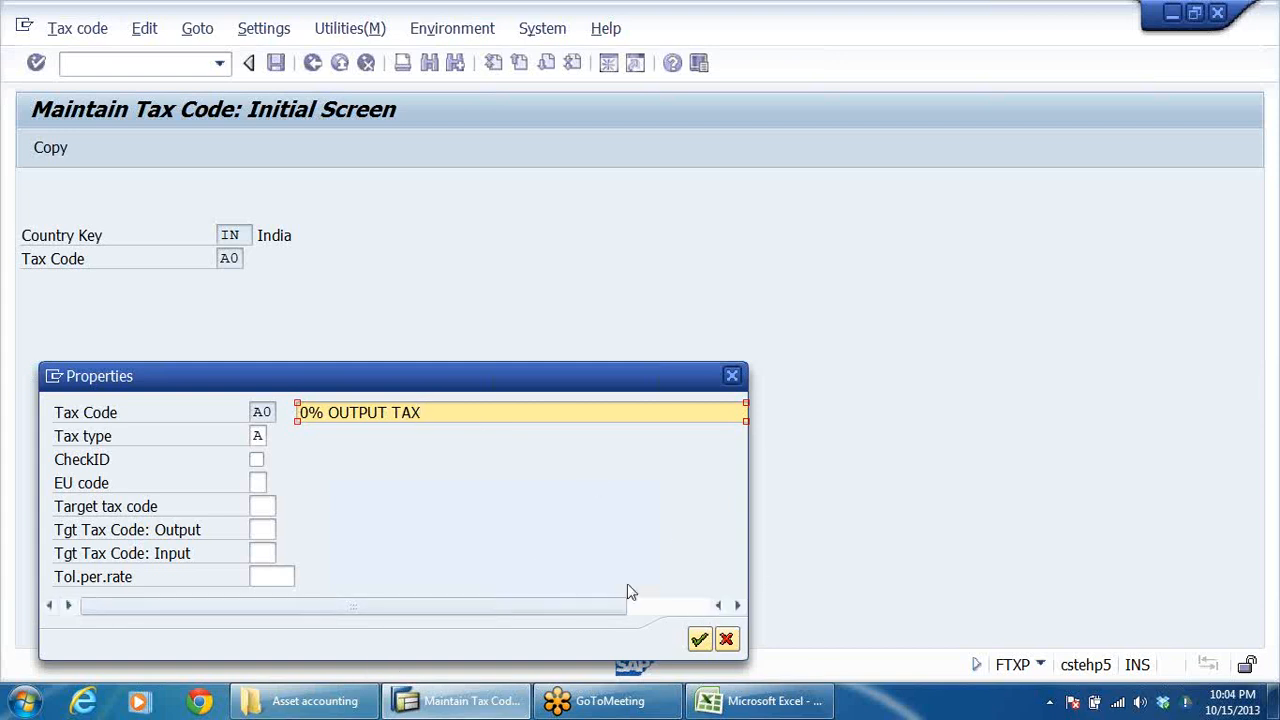
left_click(703, 640)
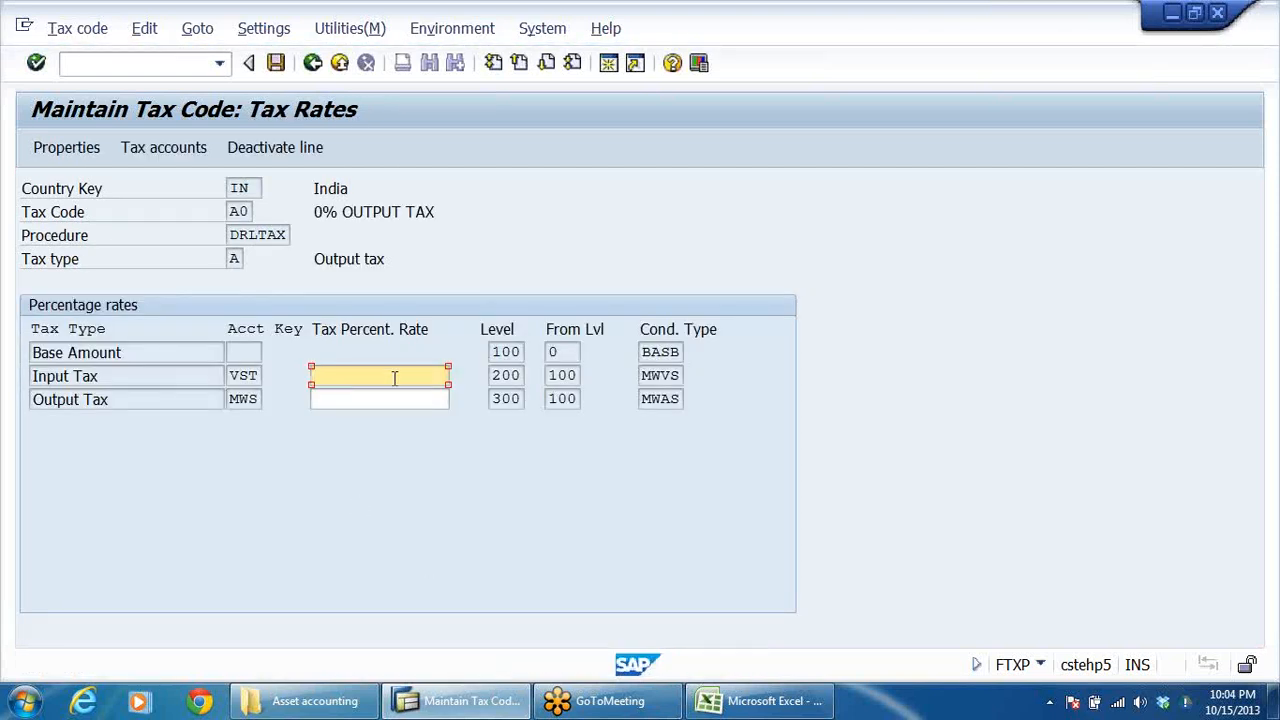
left_click(312, 63)
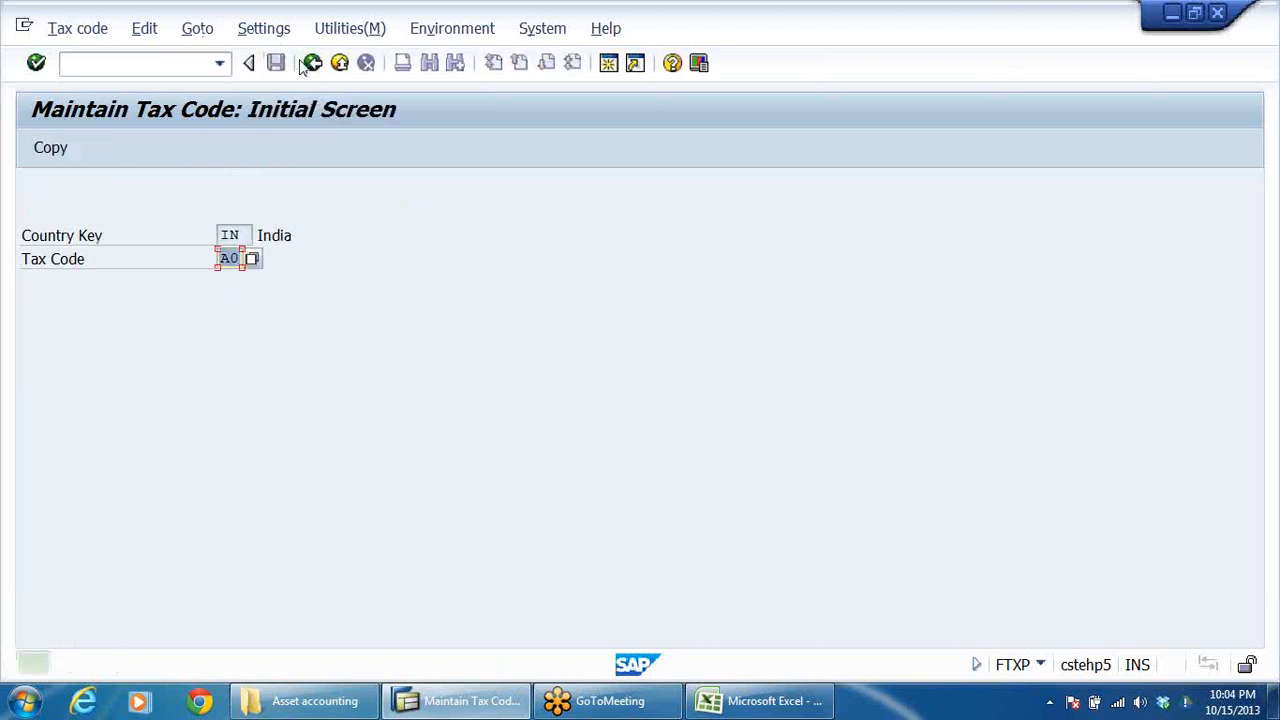
Start tax code V0 for India and describe it as 0% INPUT TAX, adapting the earlier 0% OUTPUT TAX entry.
left_click(240, 257)
key("BackSpace")
type("V")
key("Return")
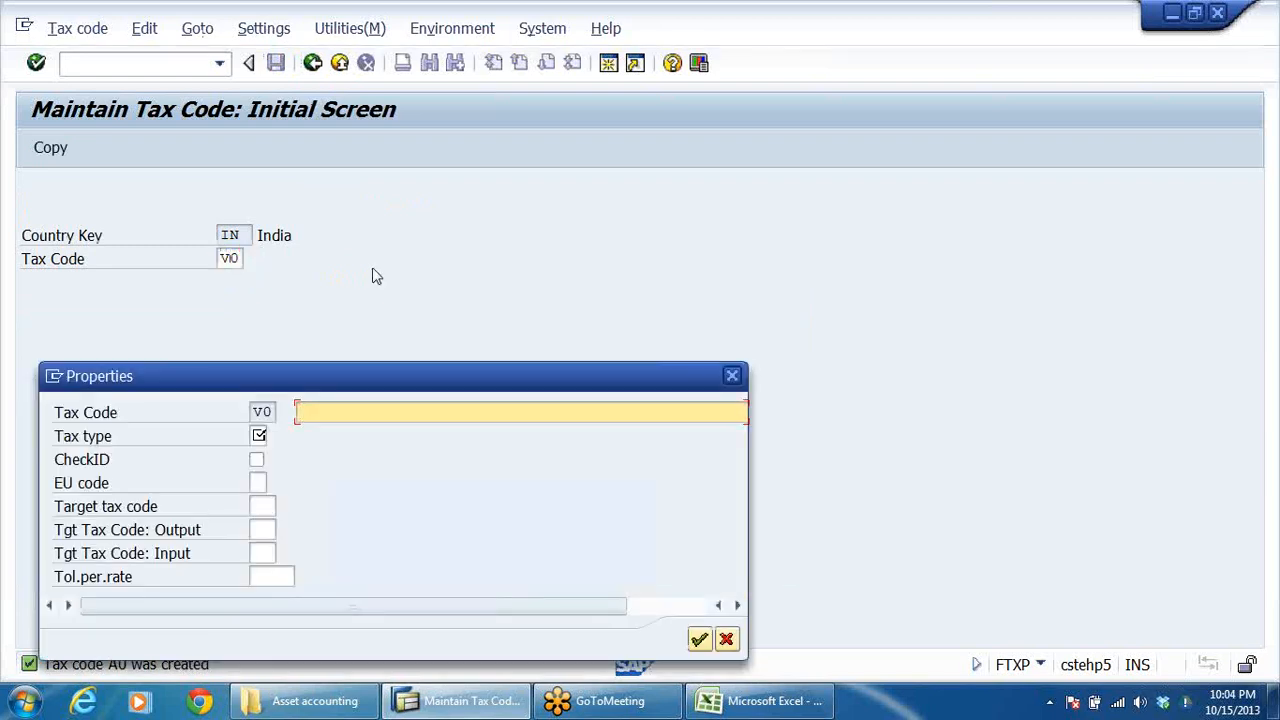
left_click(397, 410)
key("Down")
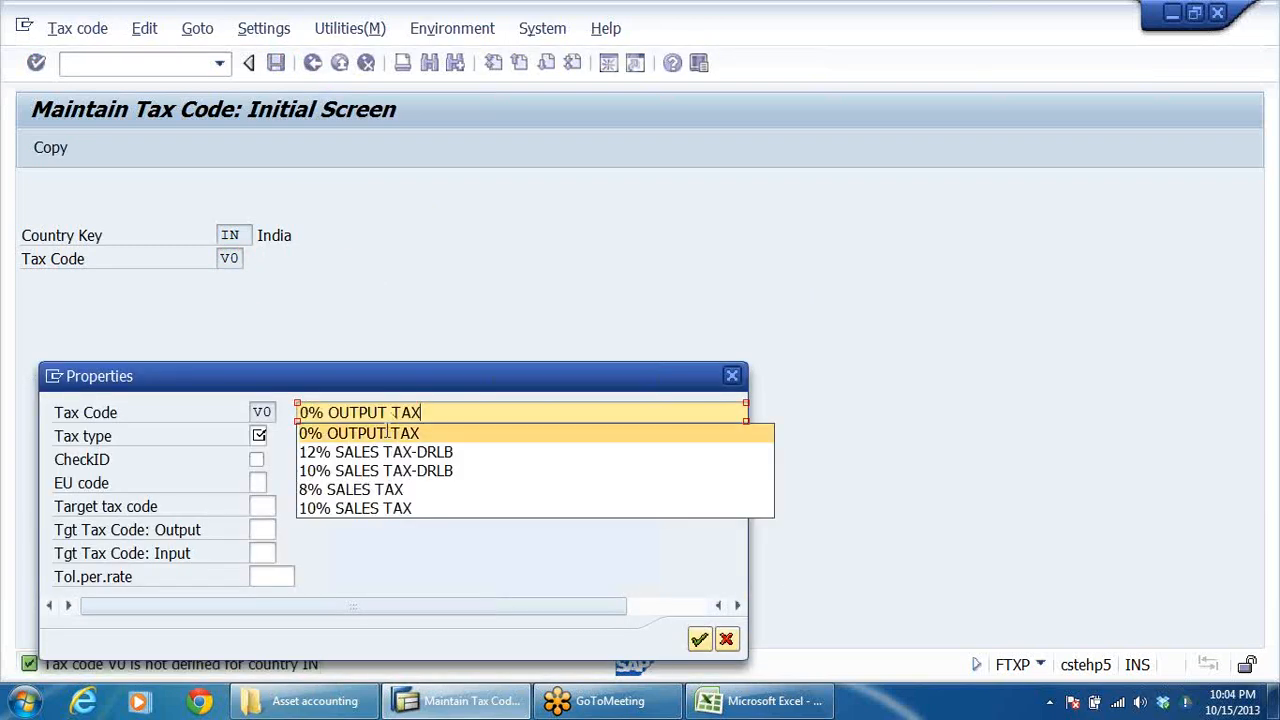
key("Return")
left_click(355, 415)
key("BackSpace")
key("BackSpace")
key("BackSpace")
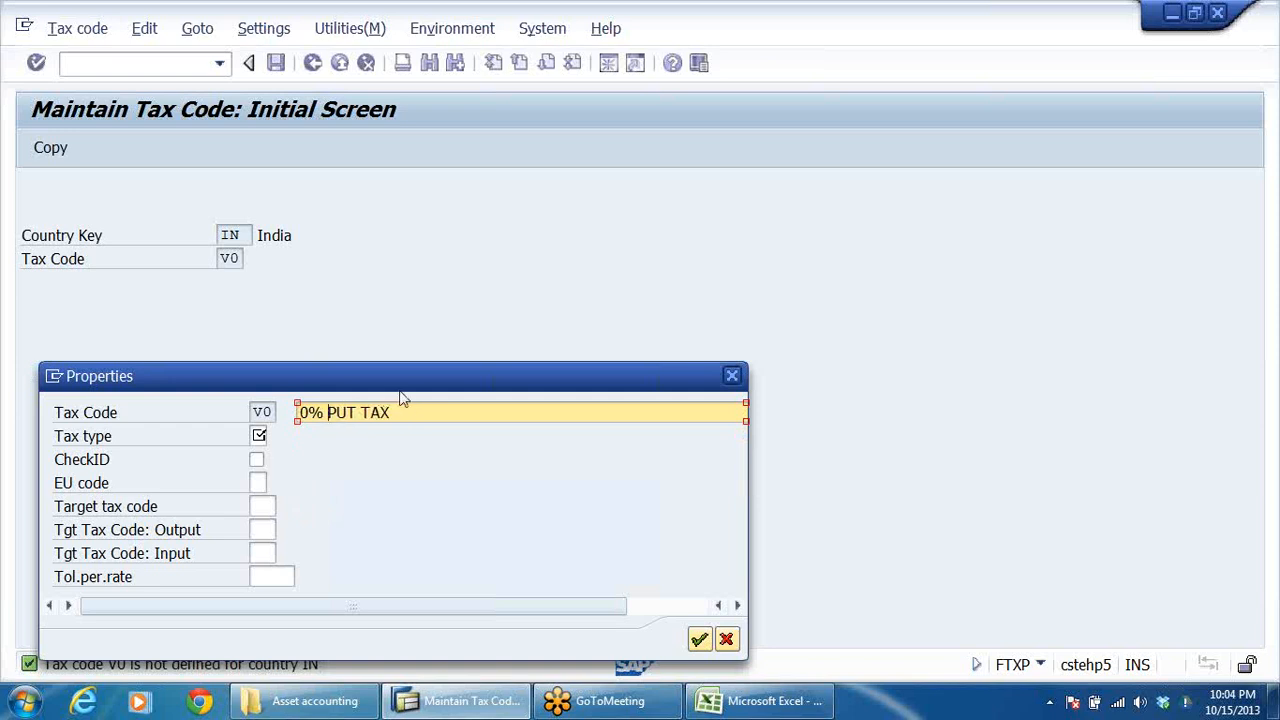
type("IN")
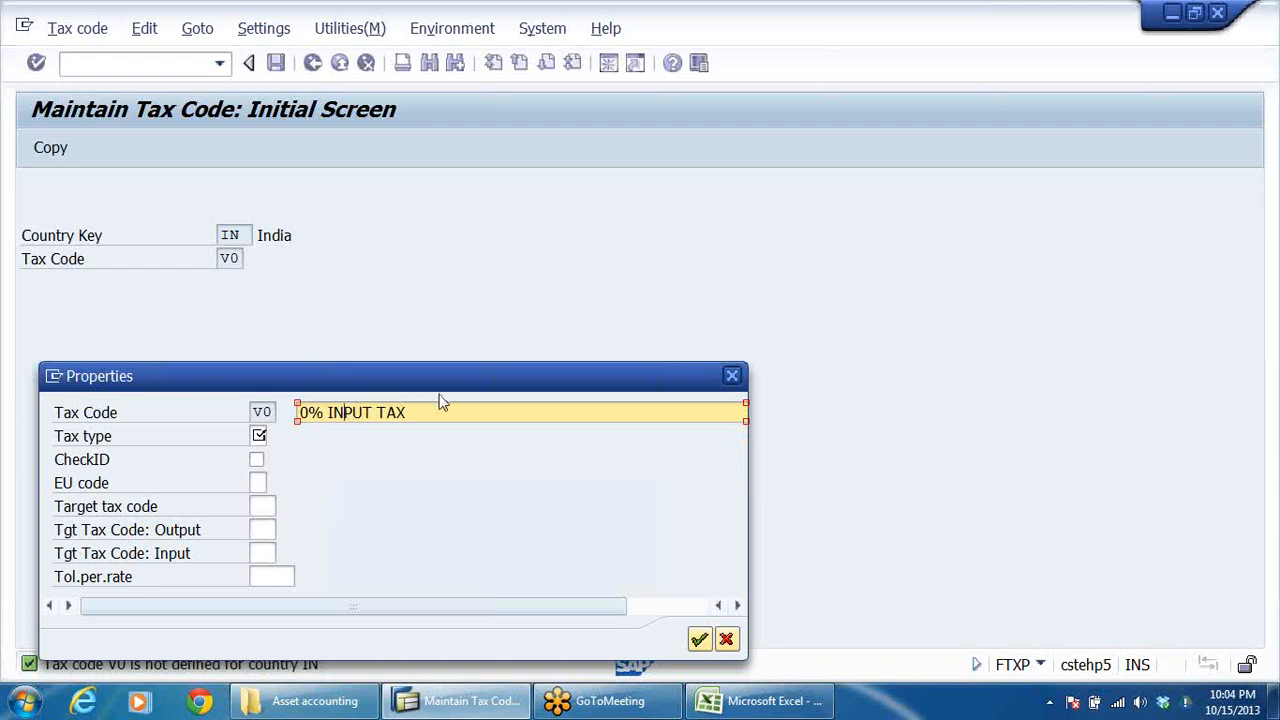
Assign tax type V to tax code V0, save it without a percentage rate and return to the Implementation Guide.
left_click(258, 436)
type("V")
key("Return")
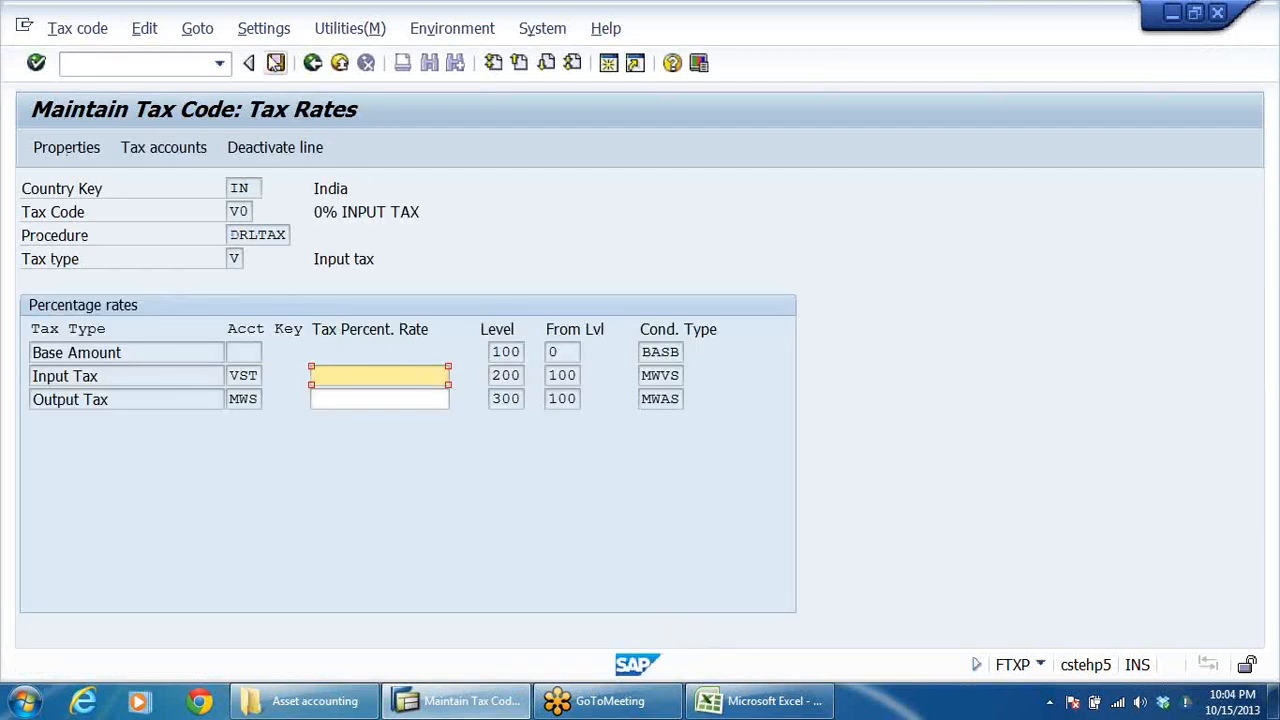
left_click(275, 63)
left_click(312, 63)
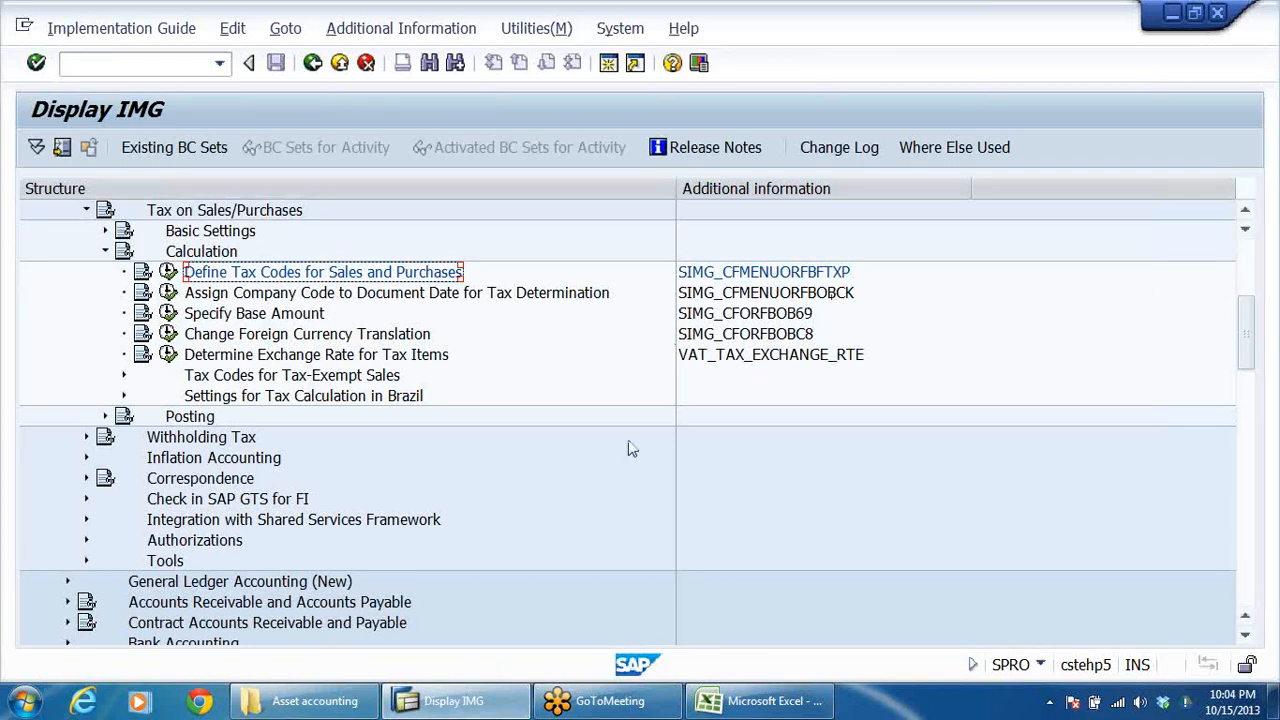
Open the Assign Tax Codes for Non-Taxable Transactions activity in the Posting section of Tax on Sales/Purchases.
left_click(105, 252)
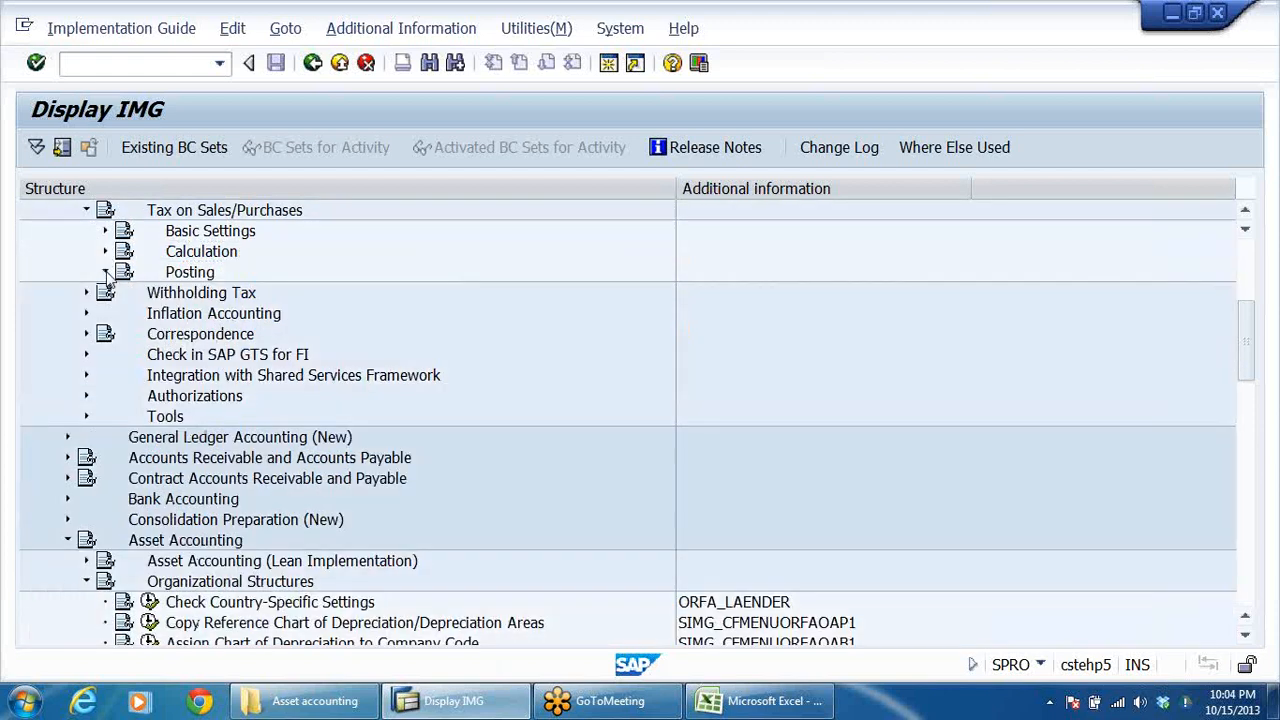
left_click(106, 272)
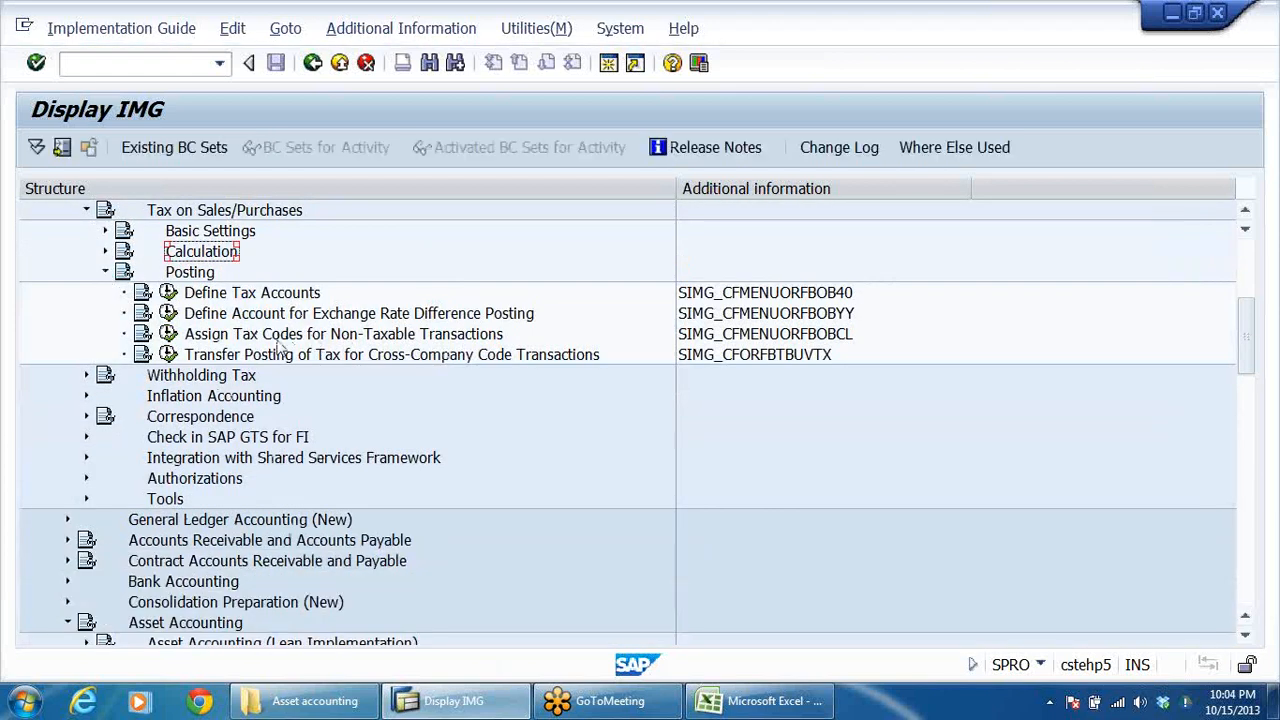
left_click(466, 340)
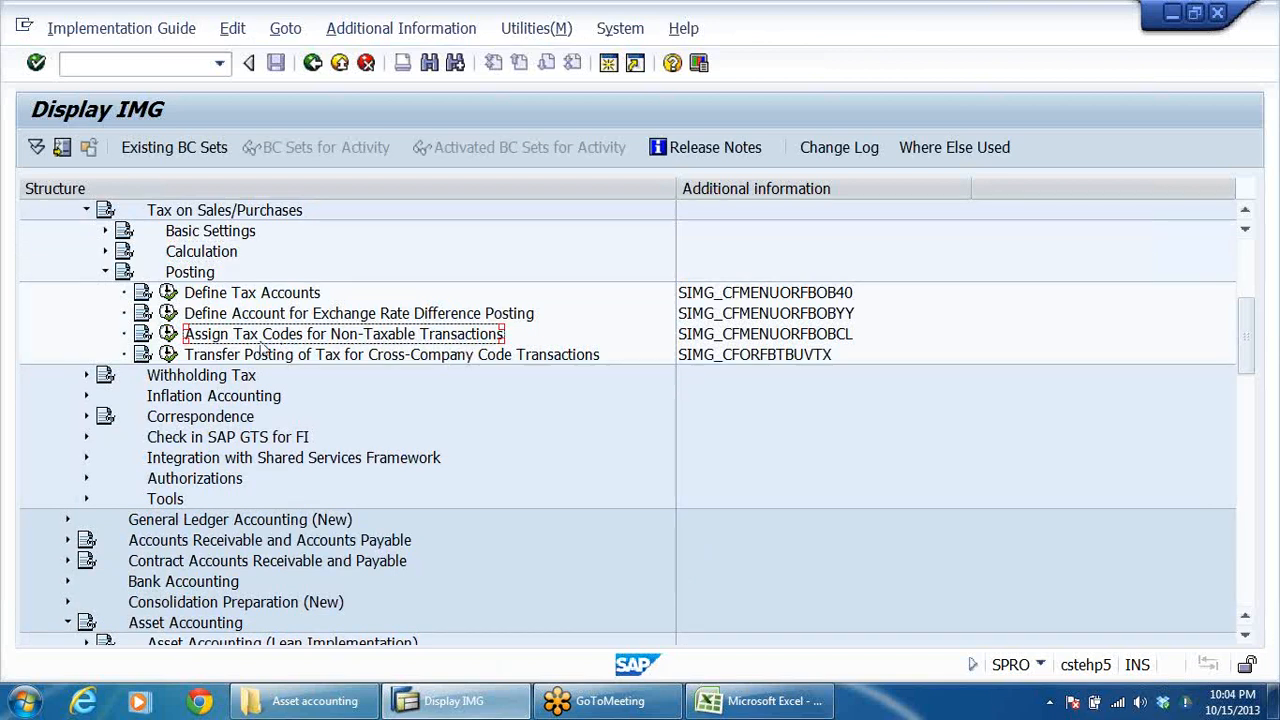
left_click(168, 334)
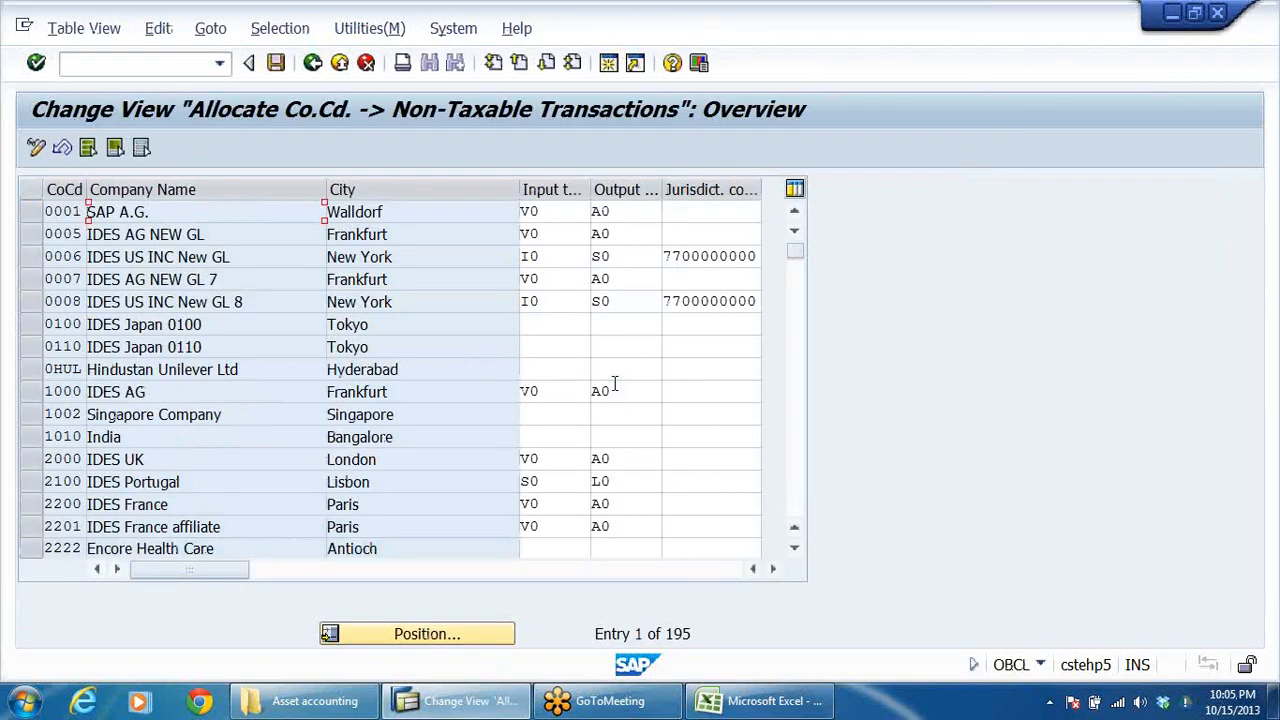
Position the non-taxable transactions table at company code DRLB.
left_click(427, 634)
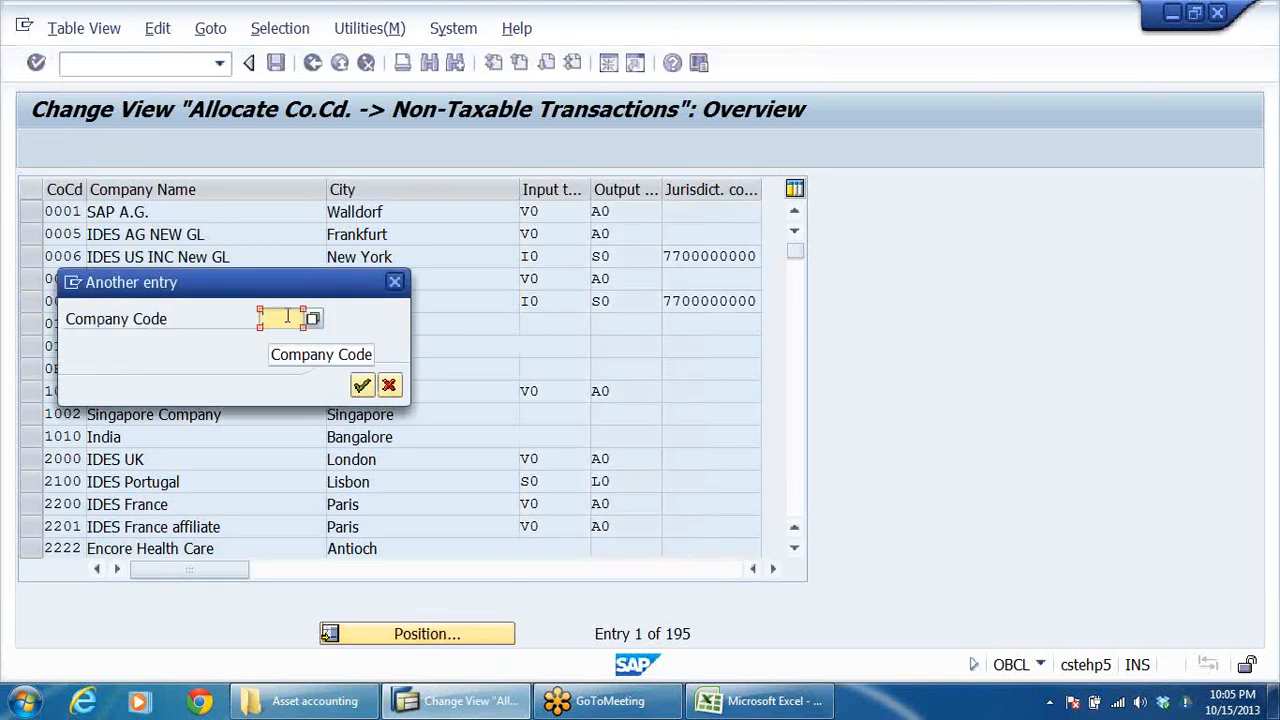
type("D")
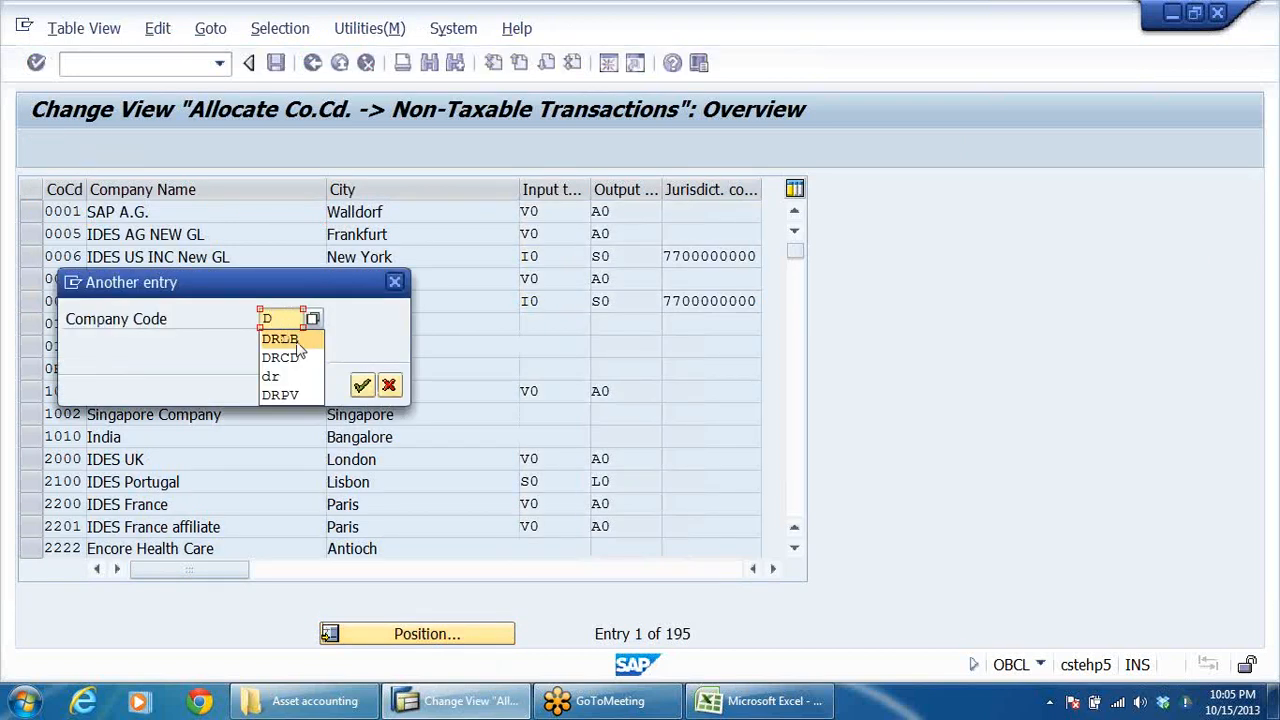
left_click(285, 337)
left_click(362, 385)
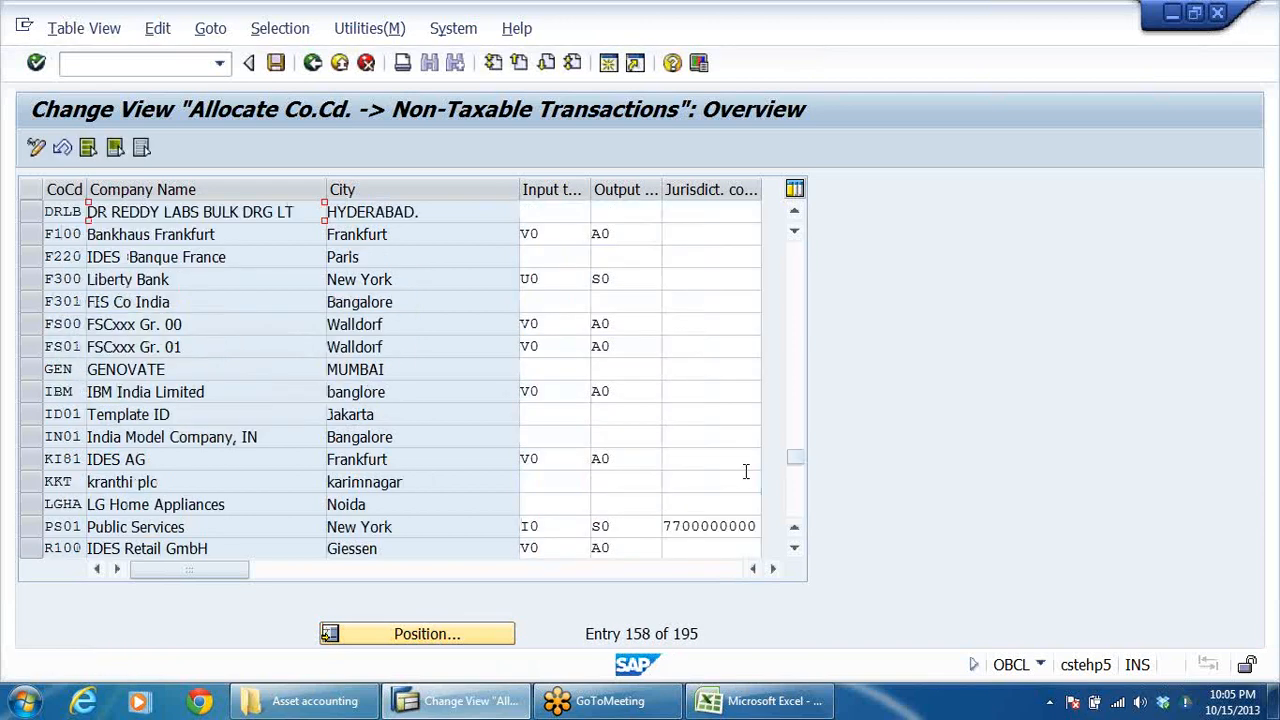
Assign input tax code V0 and output tax code A0 to company code DRLB, checking the output code against the available tax codes.
left_click(598, 213)
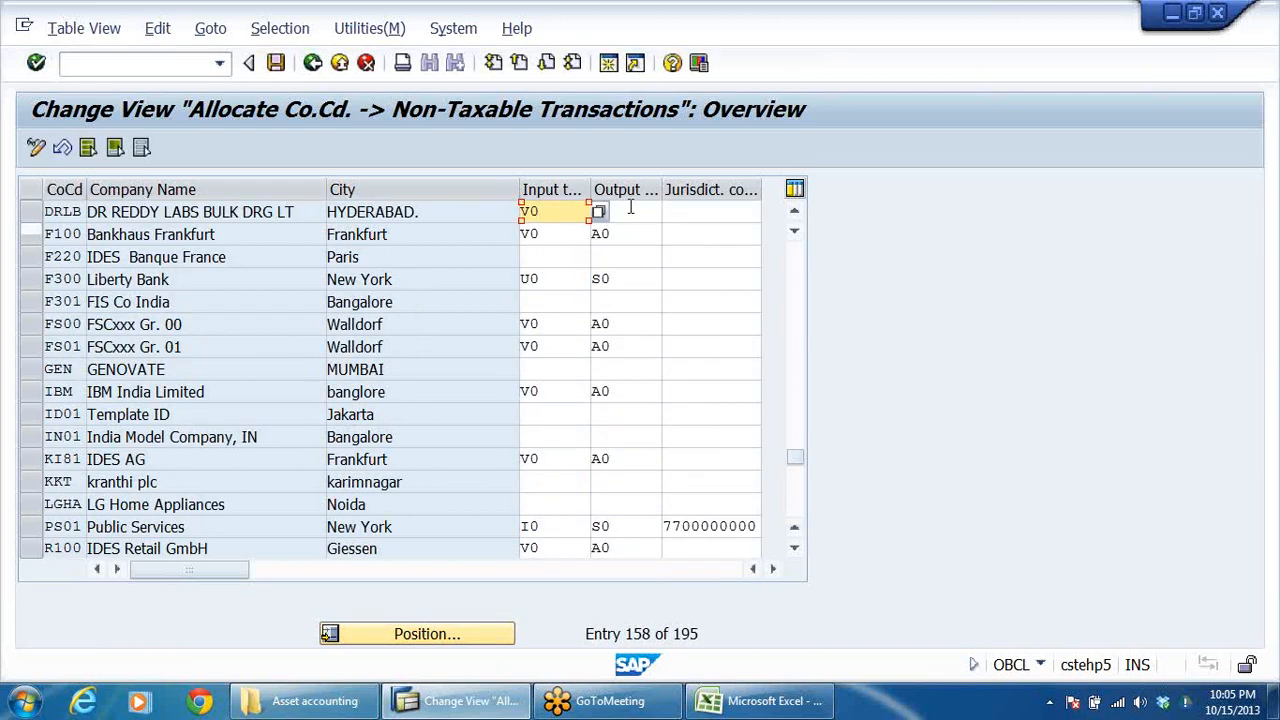
left_click(632, 213)
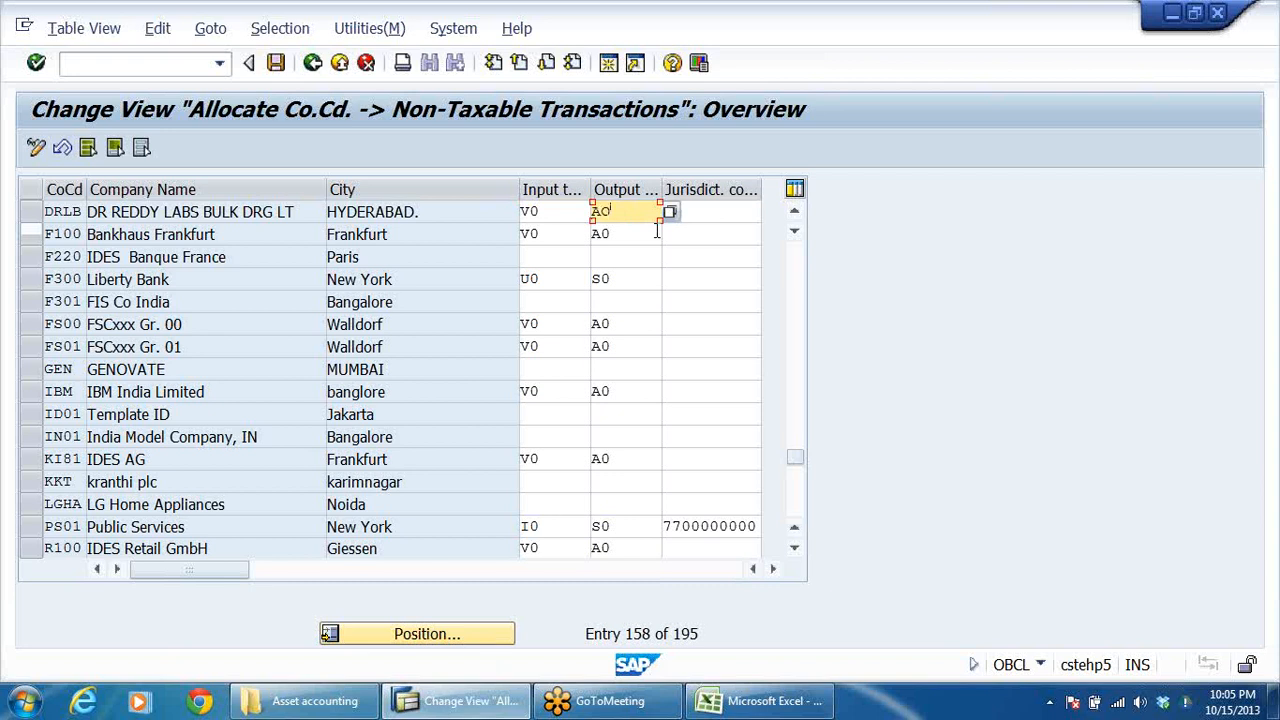
left_click_drag(518, 190, 680, 250)
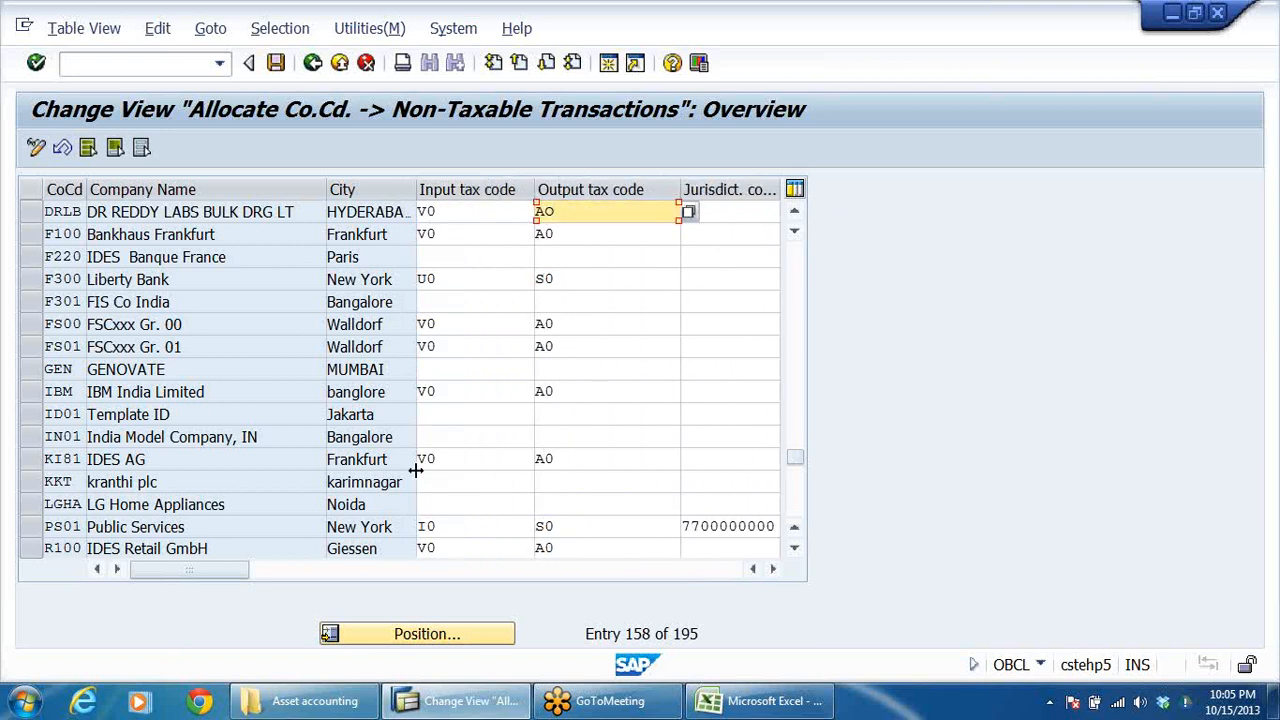
left_click(461, 213)
left_click(607, 212)
double_click(620, 216)
left_click(690, 212)
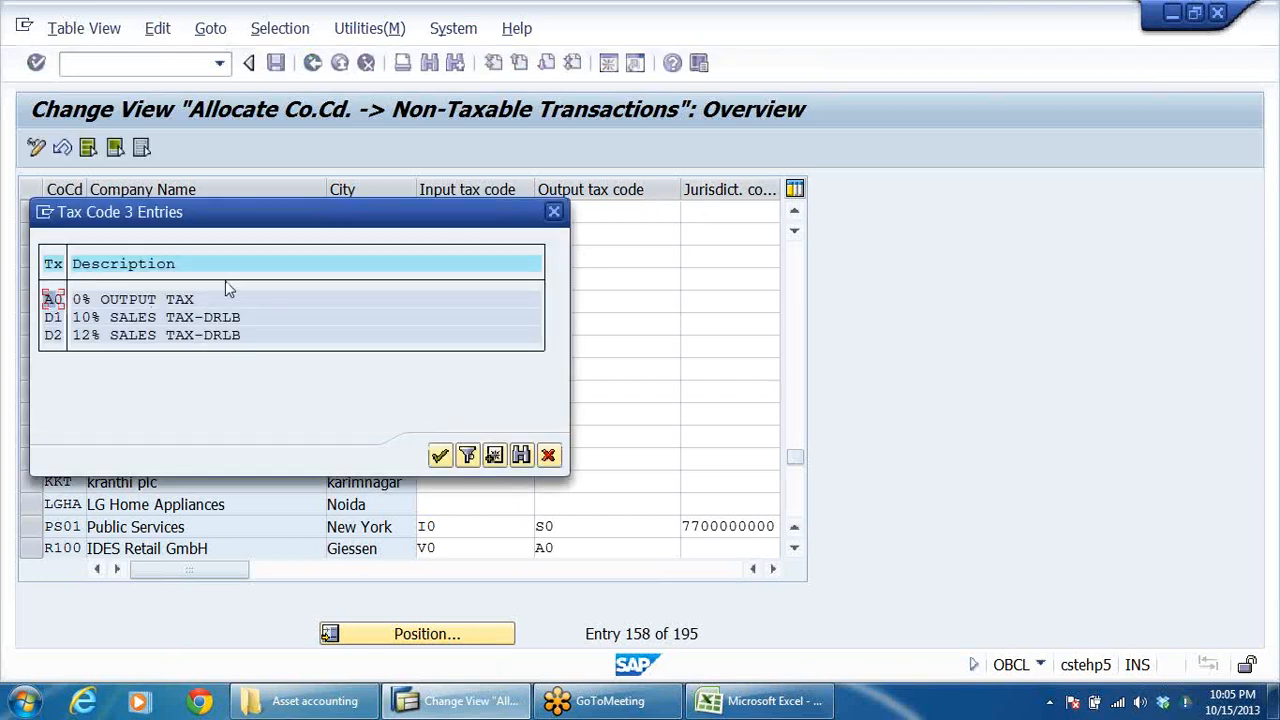
left_click(555, 213)
Save the tax code assignment in the DRLB ASSET ACCOUNTING customizing request and return to the Implementation Guide.
left_click(276, 62)
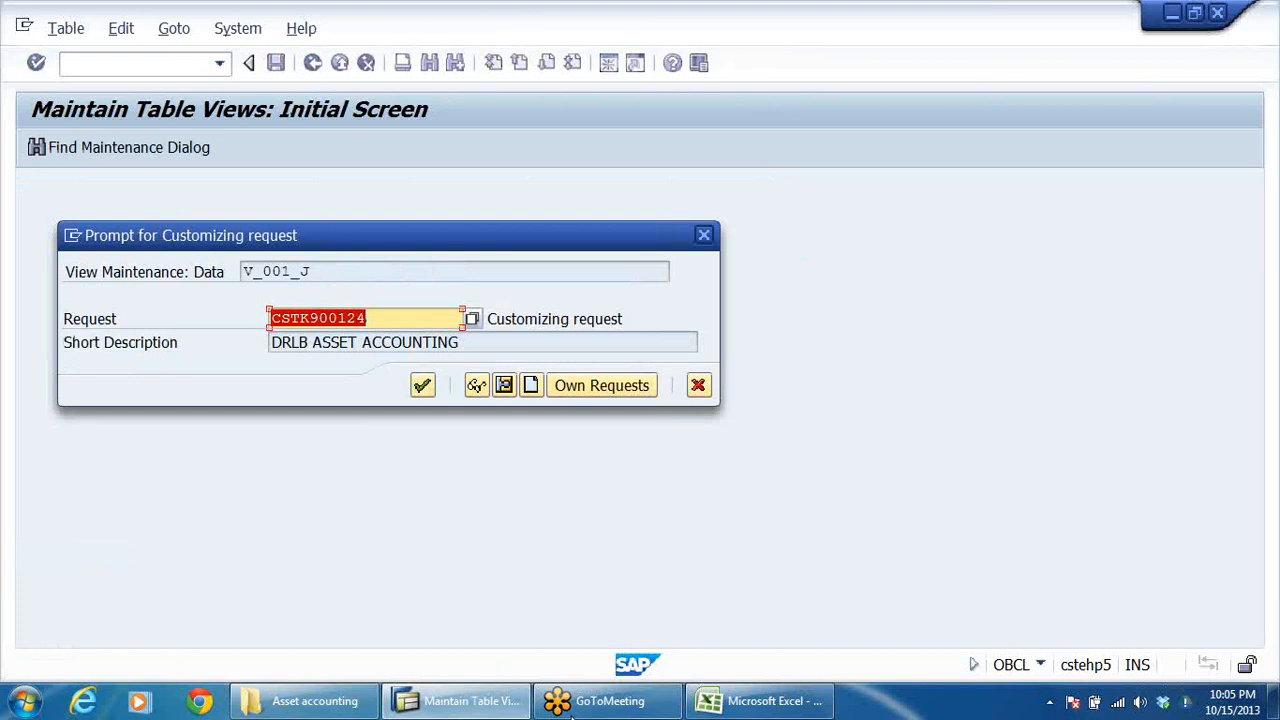
left_click(423, 387)
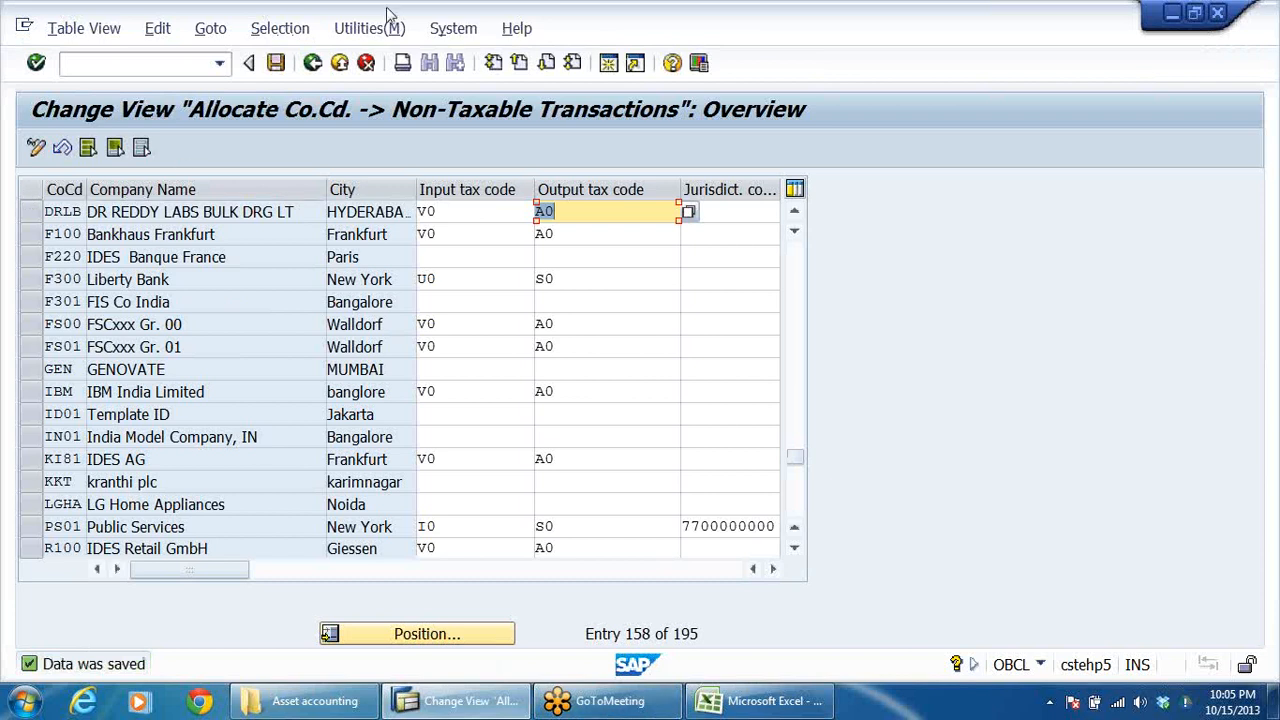
left_click(310, 64)
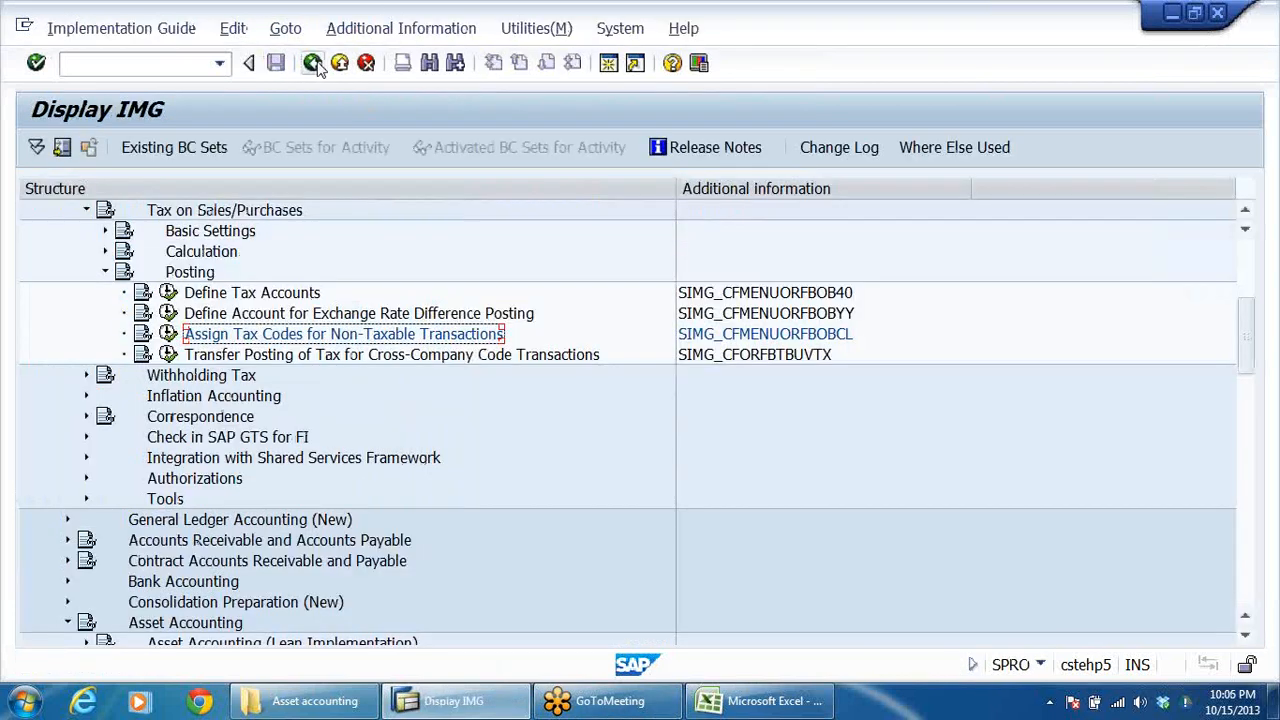
Collapse the Posting, tax and global settings branches and open Assign Chart of Depreciation to Company Code under Asset Accounting.
left_click(105, 272)
left_click(86, 210)
scroll(90, 300, "up", 3)
left_click(68, 314)
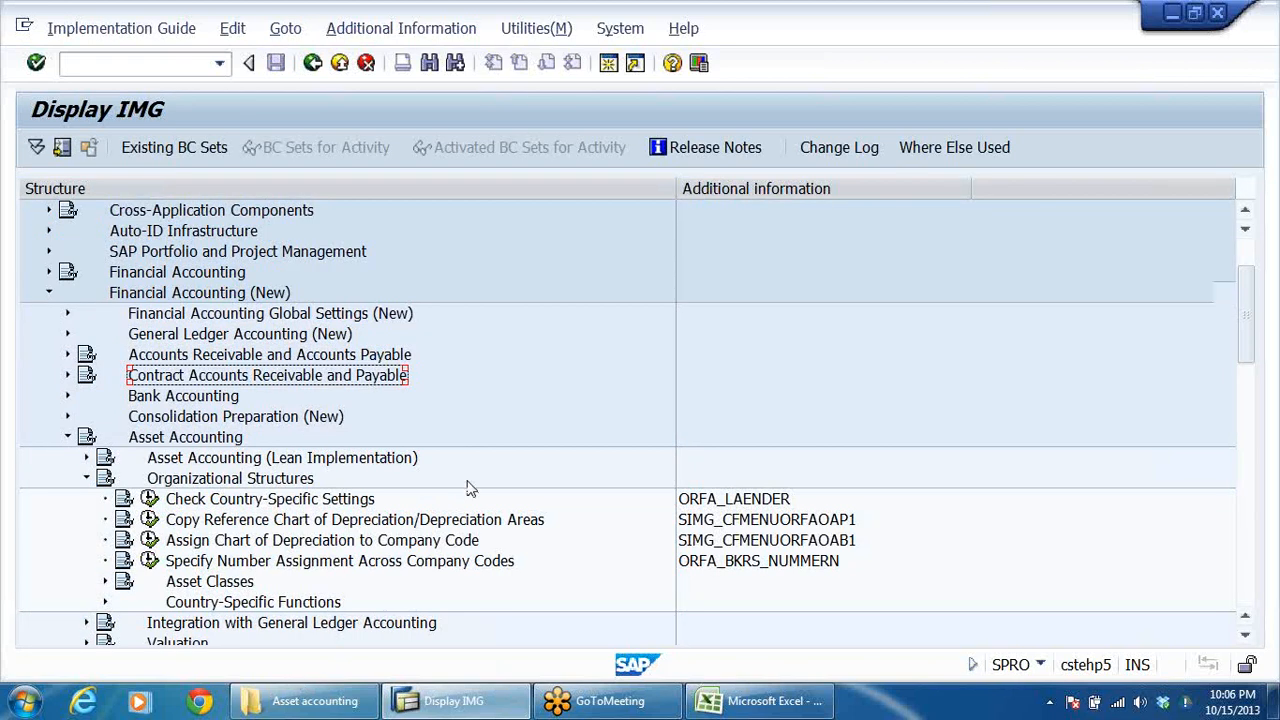
scroll(469, 488, "down", 2)
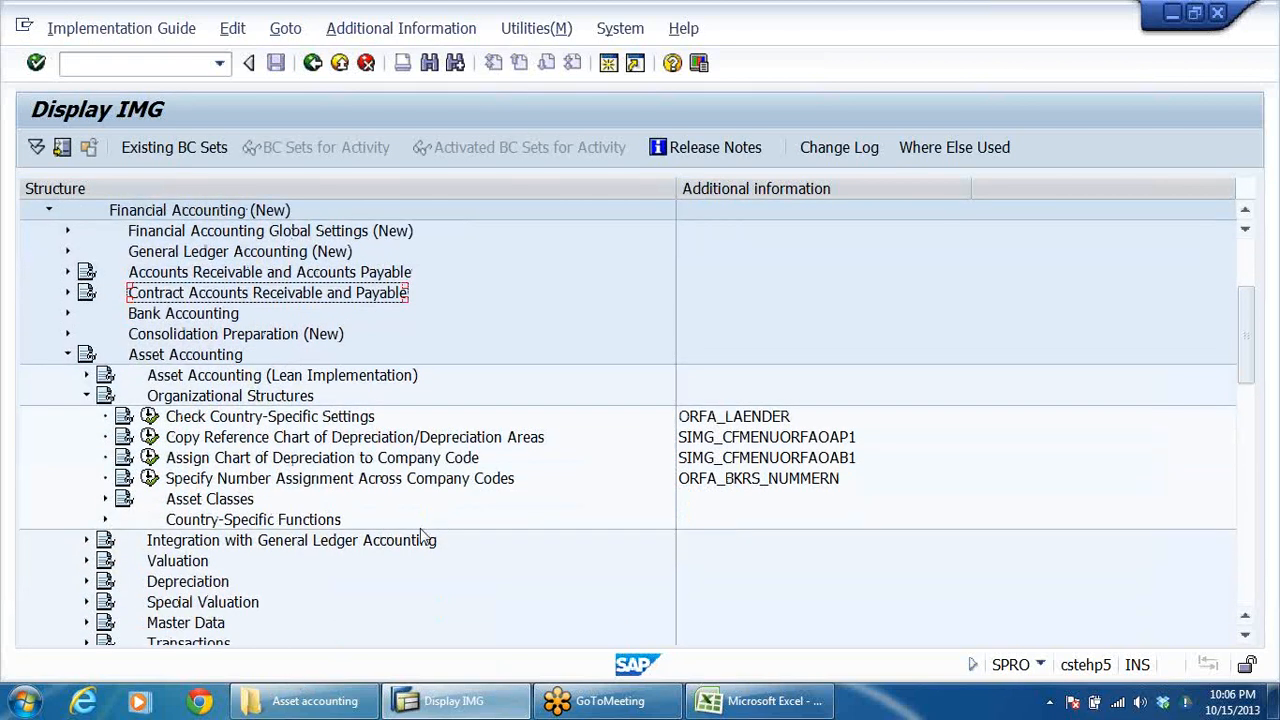
left_click(208, 441)
left_click(203, 460)
left_click(149, 457)
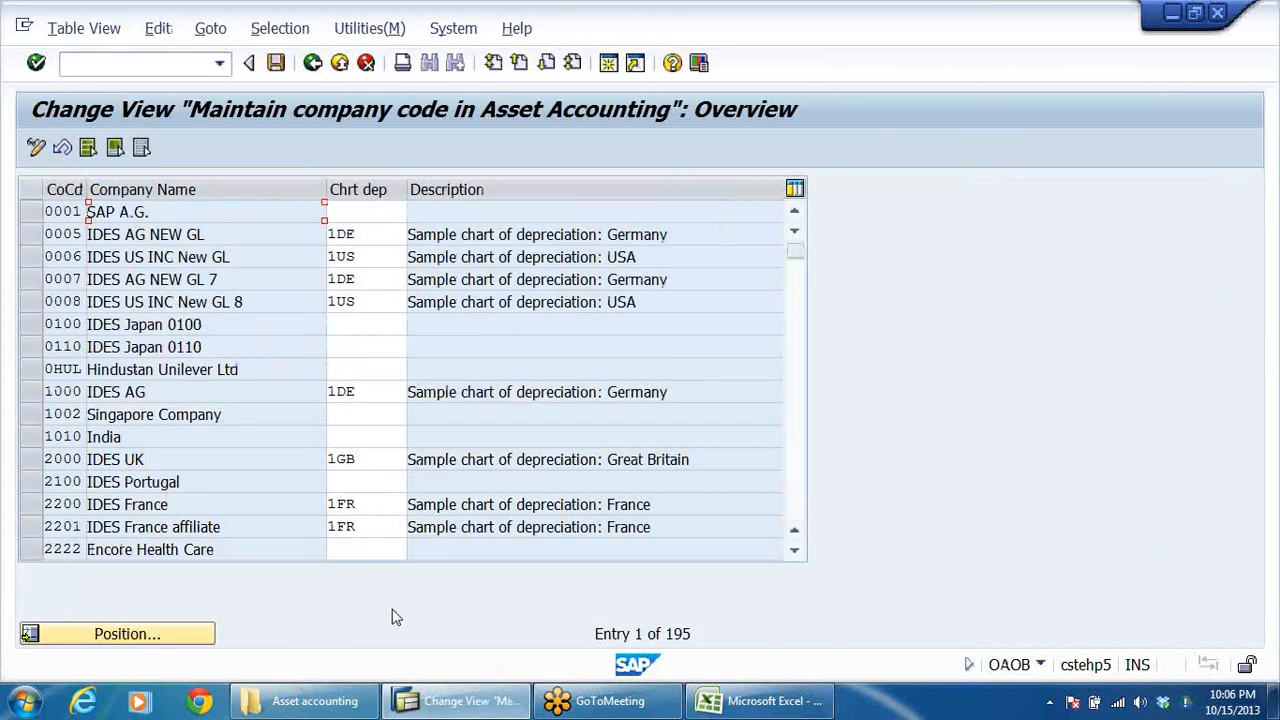
Position the Asset Accounting company code table at company code DRLB.
scroll(215, 430, "down", 3)
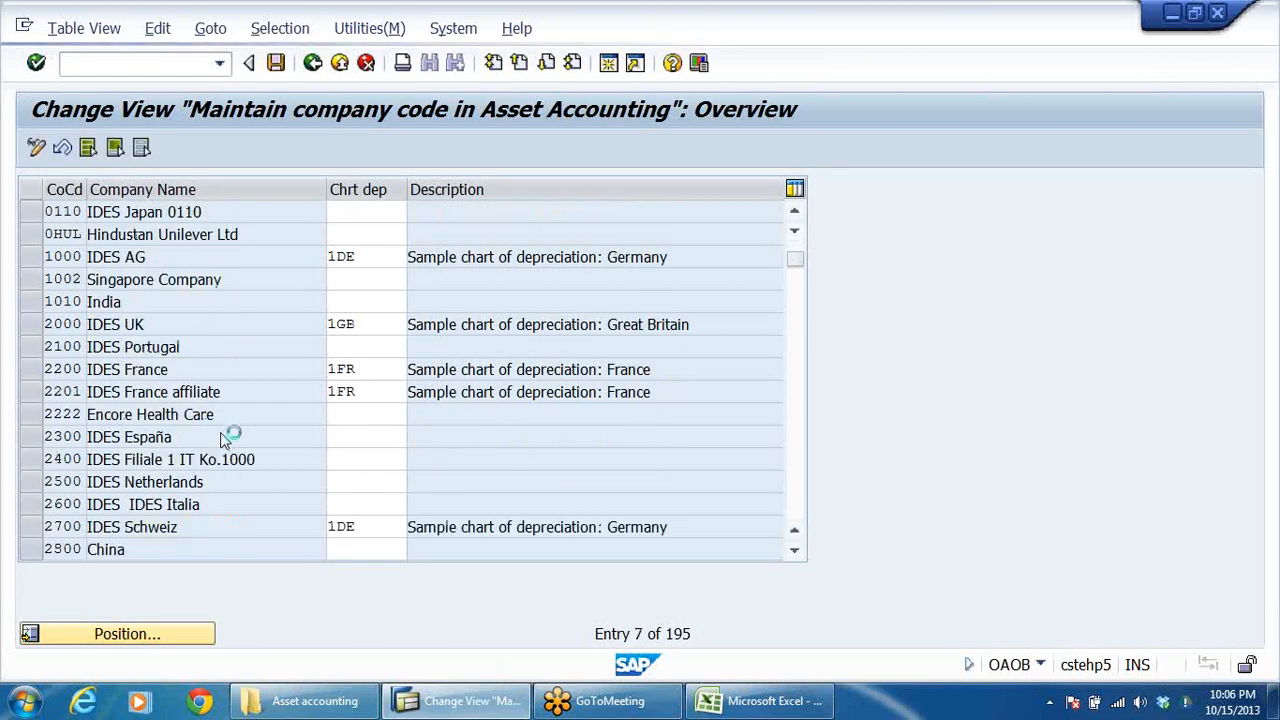
scroll(220, 430, "down", 2)
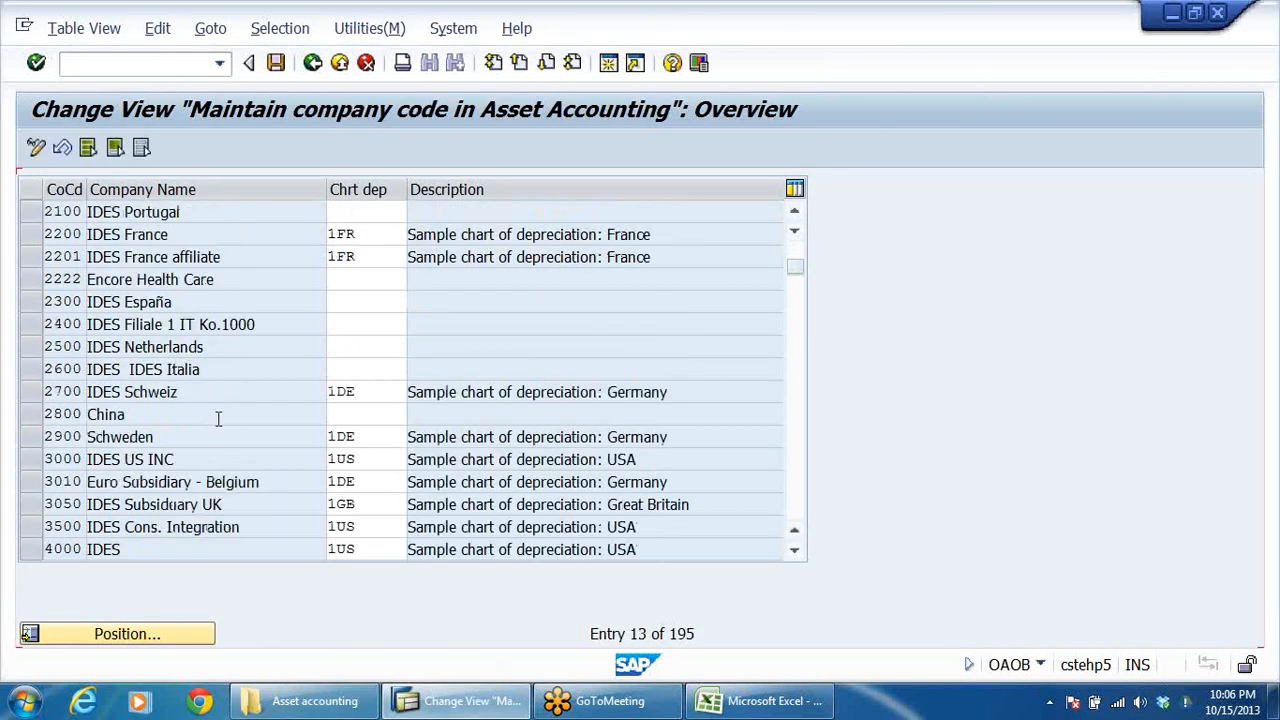
left_click(166, 631)
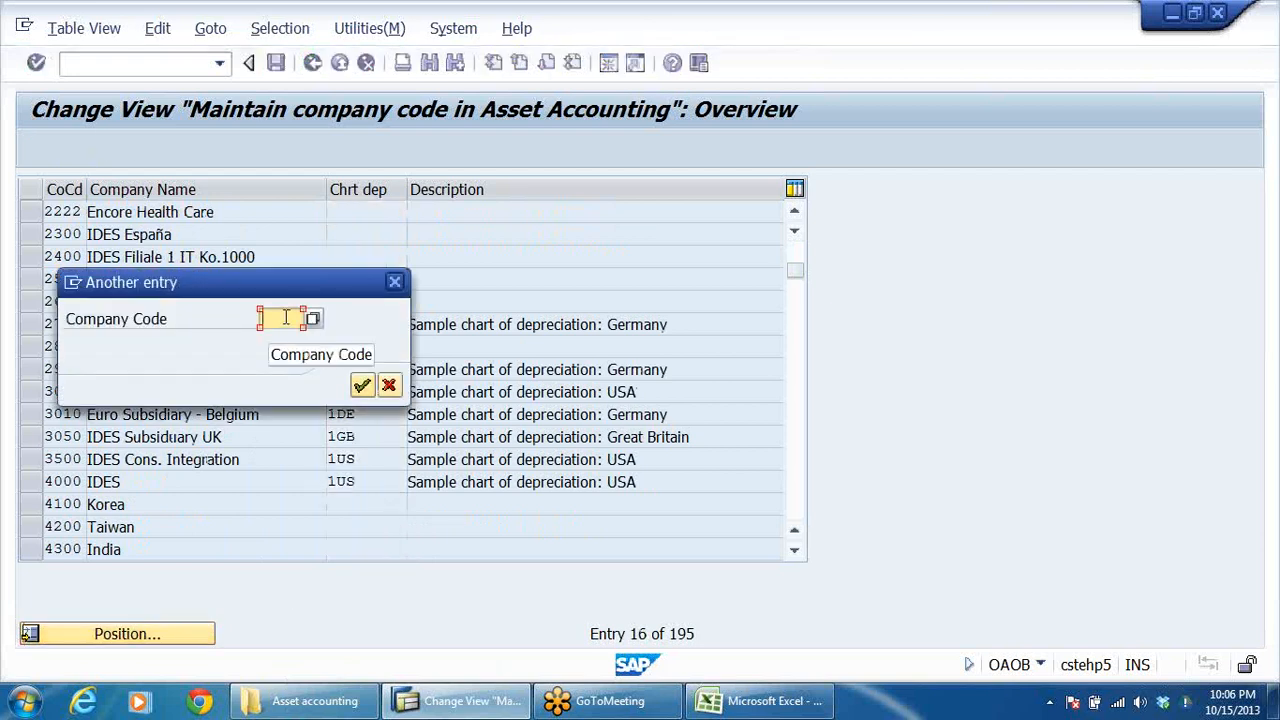
left_click(285, 318)
left_click(284, 337)
left_click(362, 385)
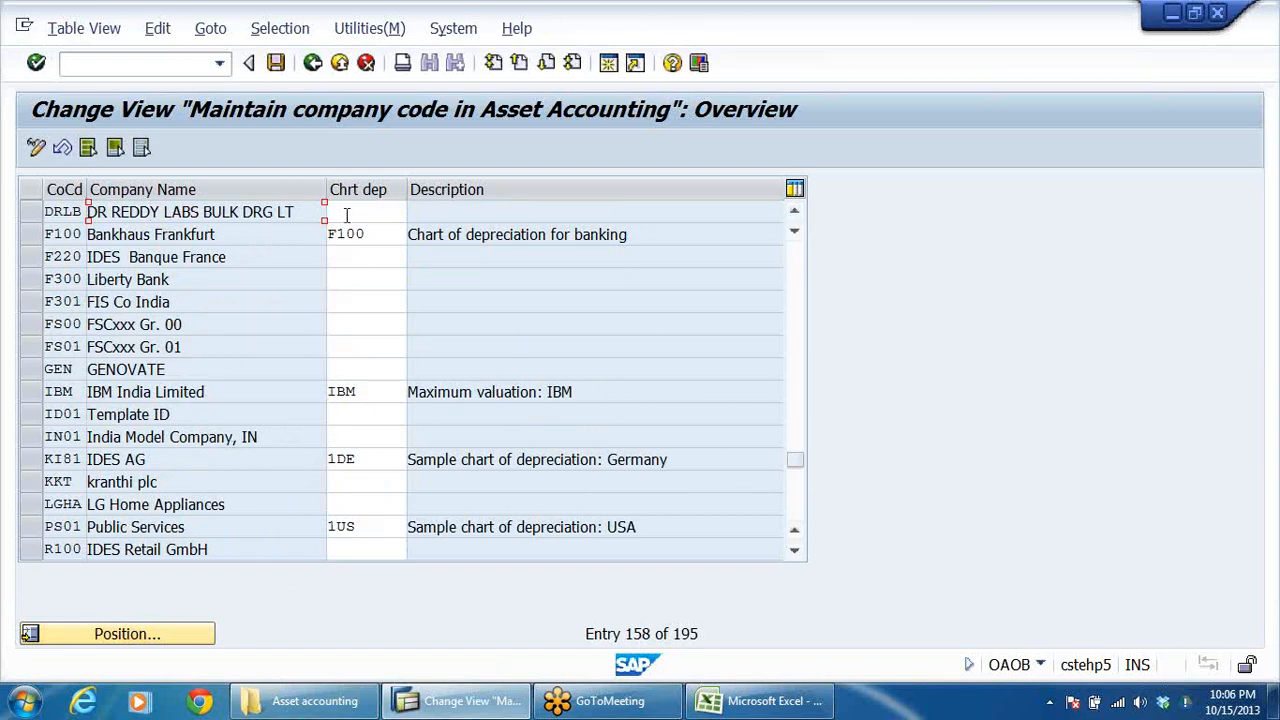
Assign chart of depreciation DRCD to company code DRLB and save it in the DRLB ASSET ACCOUNTING customizing request.
left_click(346, 215)
type("DRCD")
key("Return")
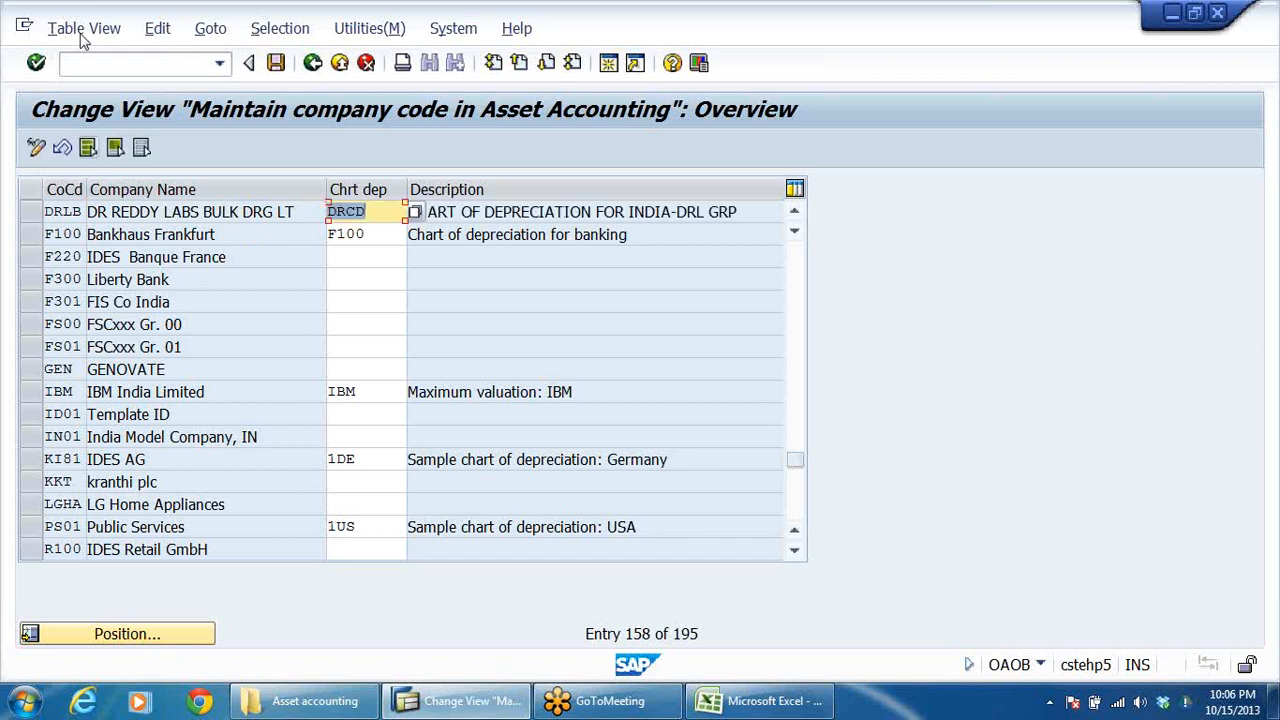
left_click(276, 63)
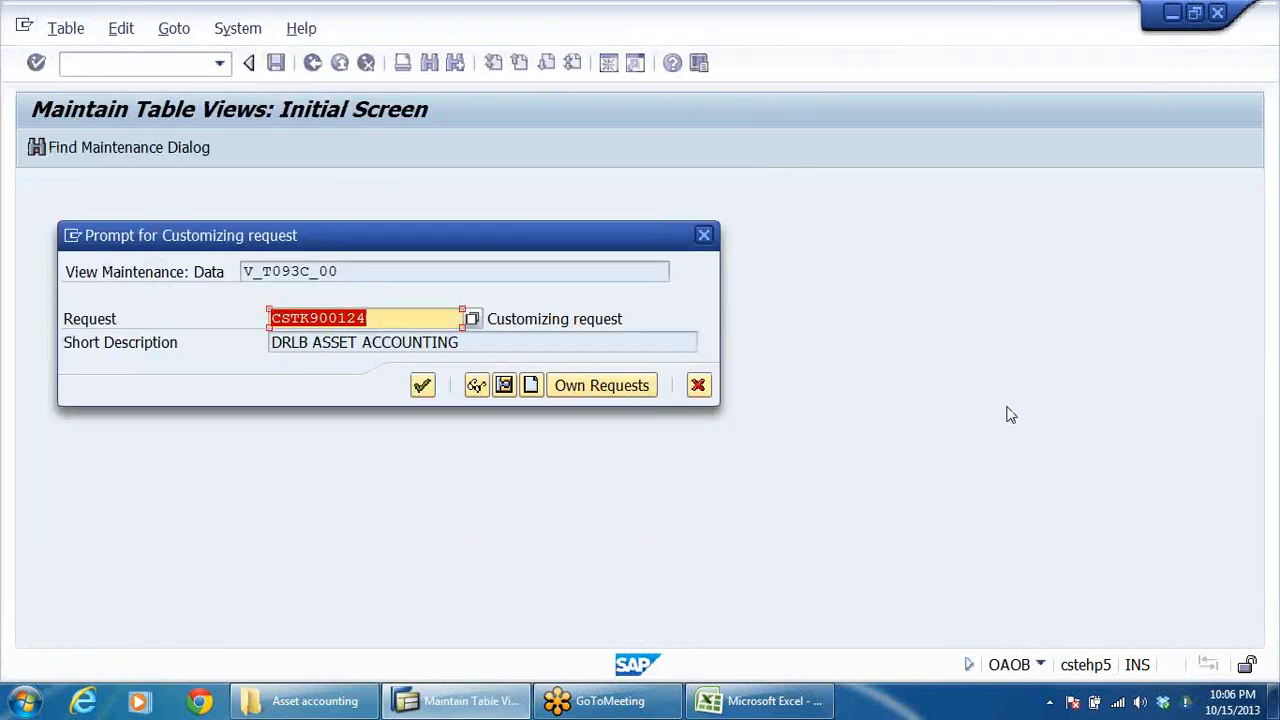
key("Return")
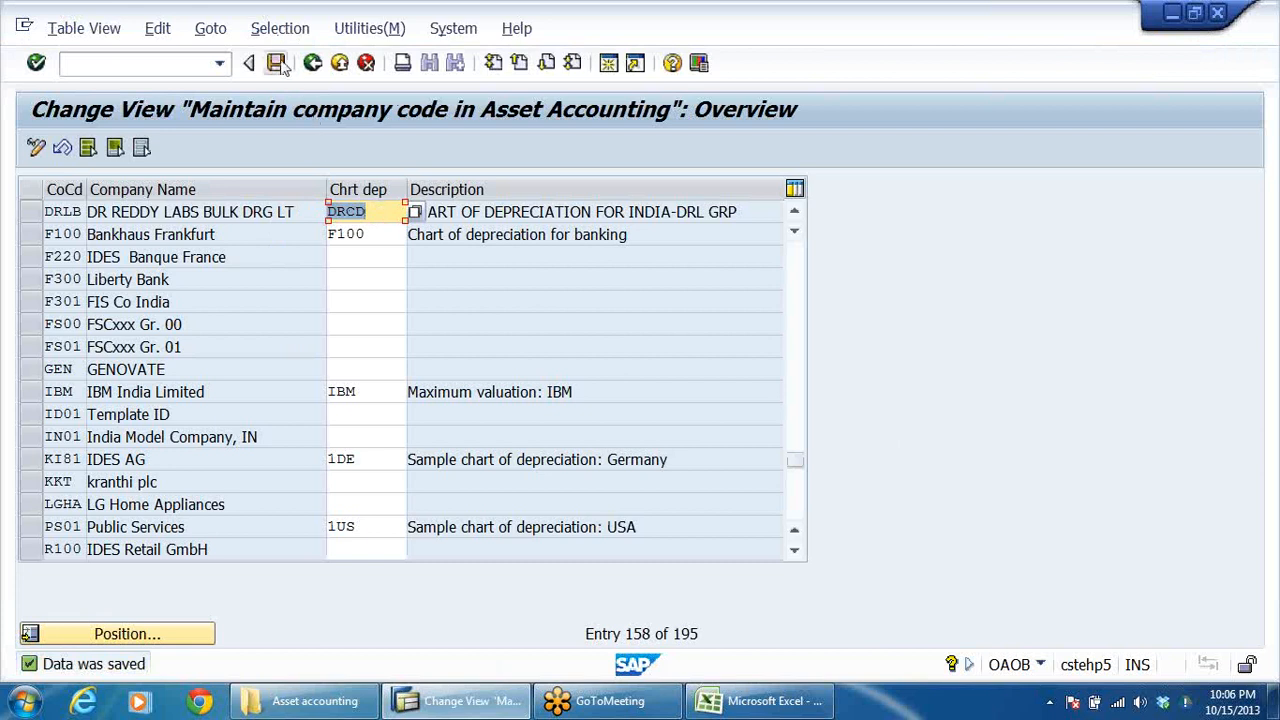
left_click(312, 63)
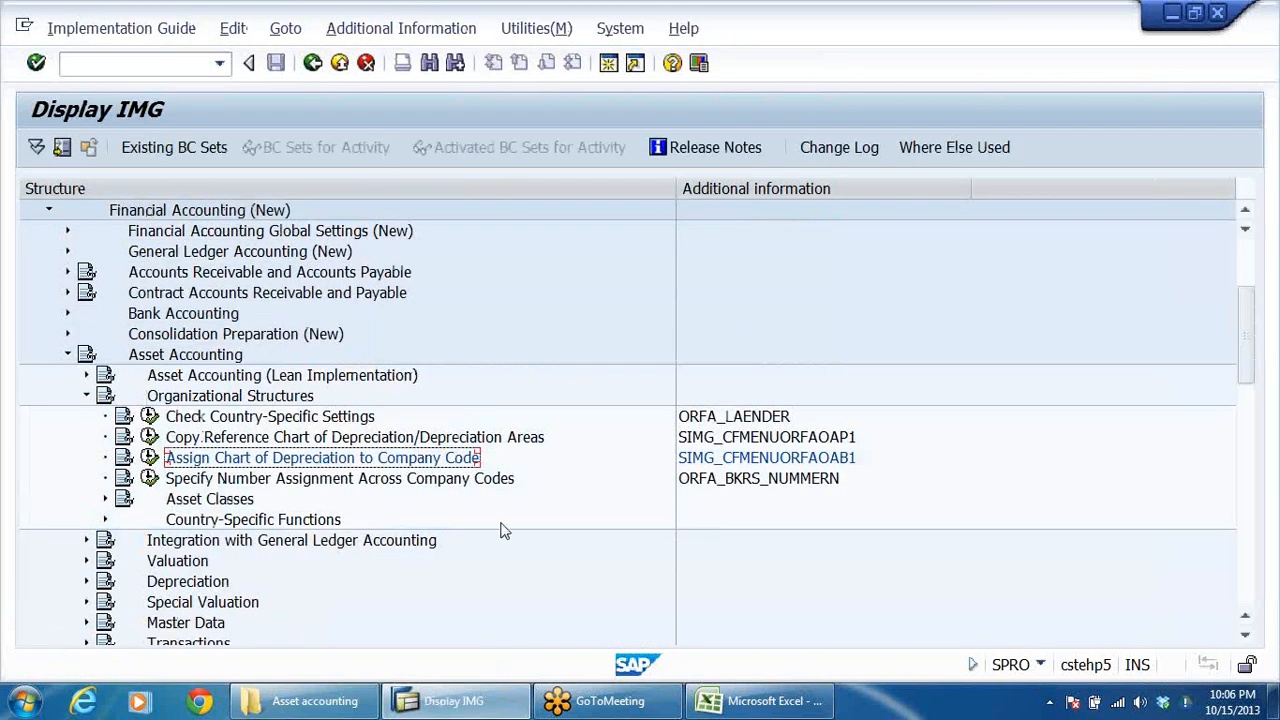
Open the Specify Account Determination activity in the Asset Classes section of Organizational Structures.
scroll(862, 530, "down", 2)
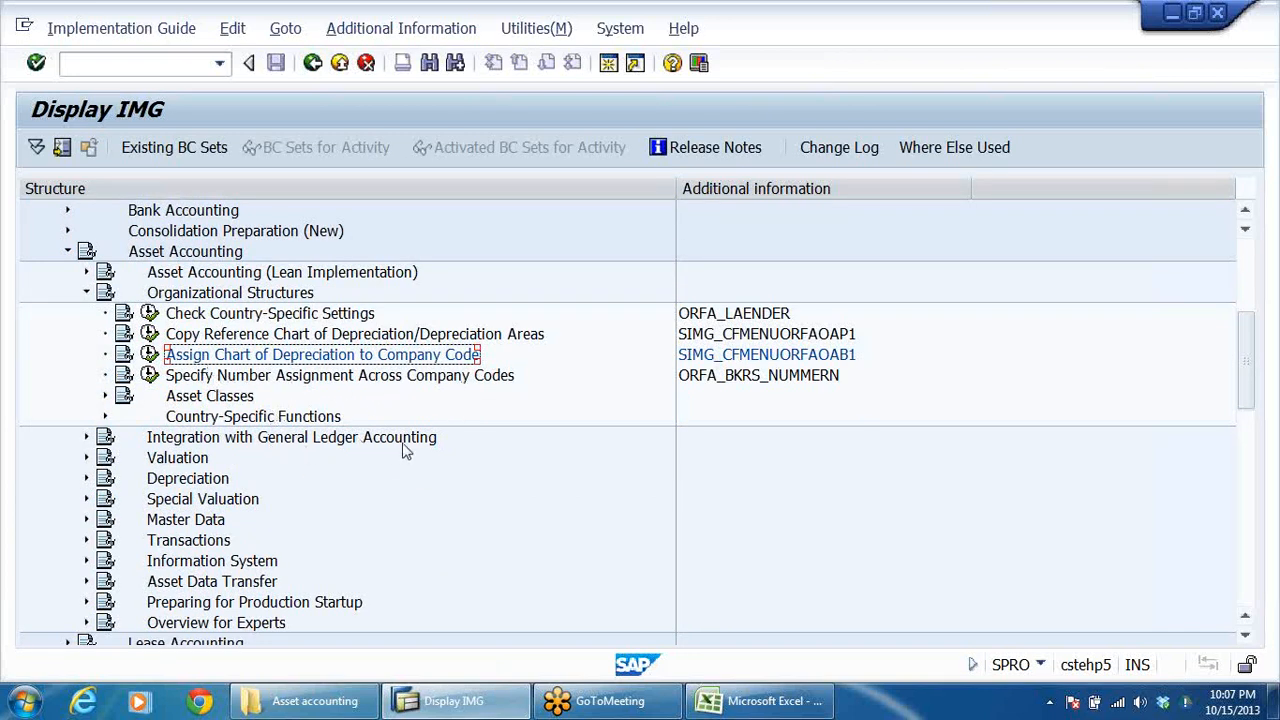
left_click(105, 397)
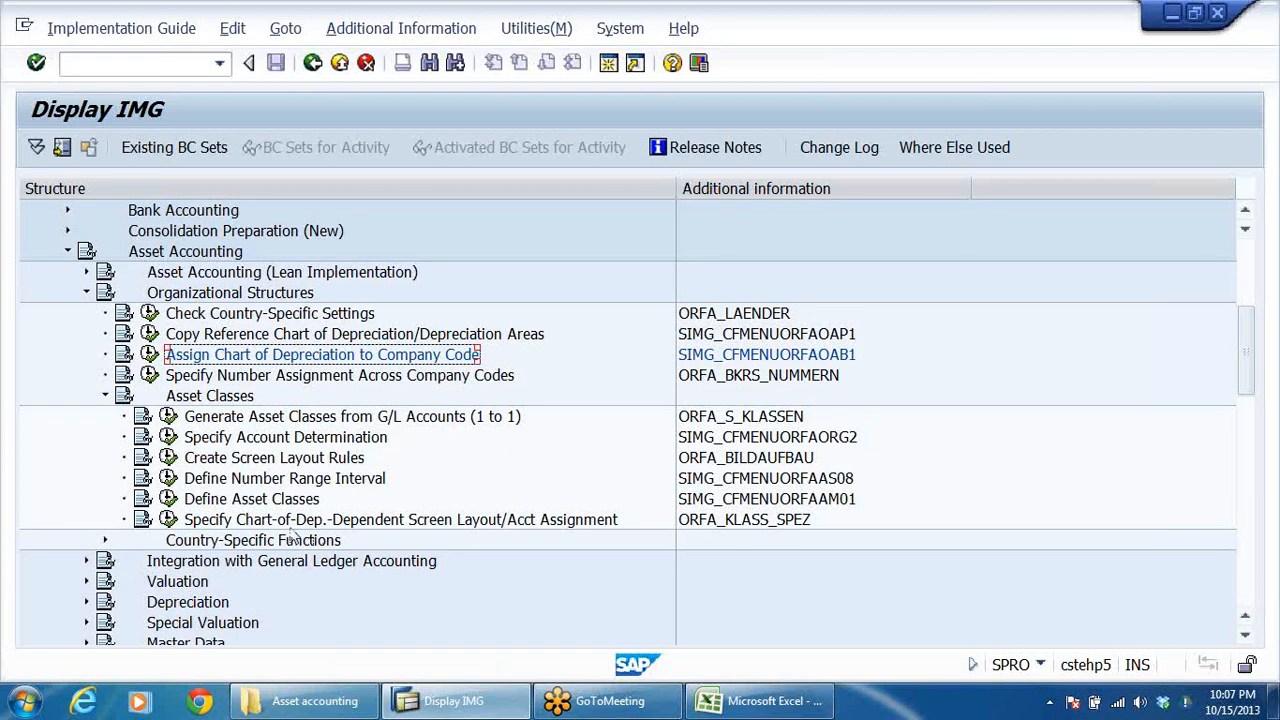
left_click(306, 442)
left_click(168, 437)
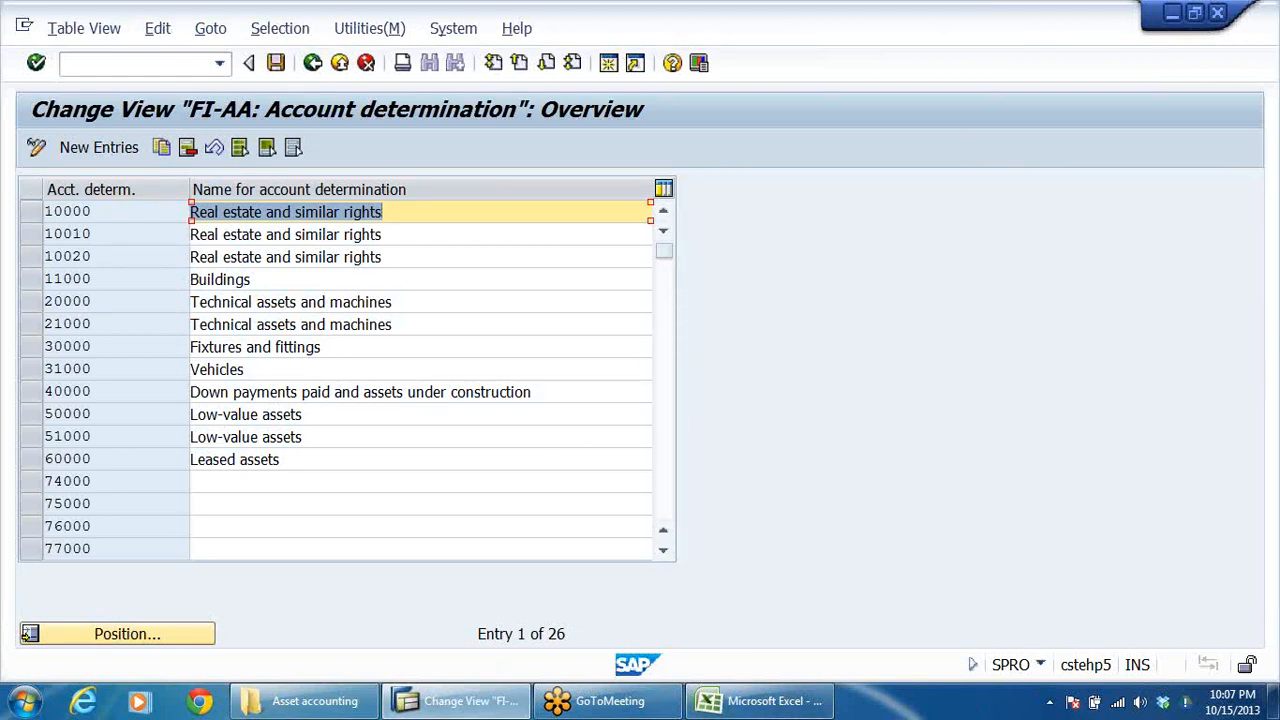
Switch to the asset accounting workbook in Excel, review its Account Determination column from LAND downward, and return to SAP.
left_click(765, 701)
scroll(651, 519, "up", 10)
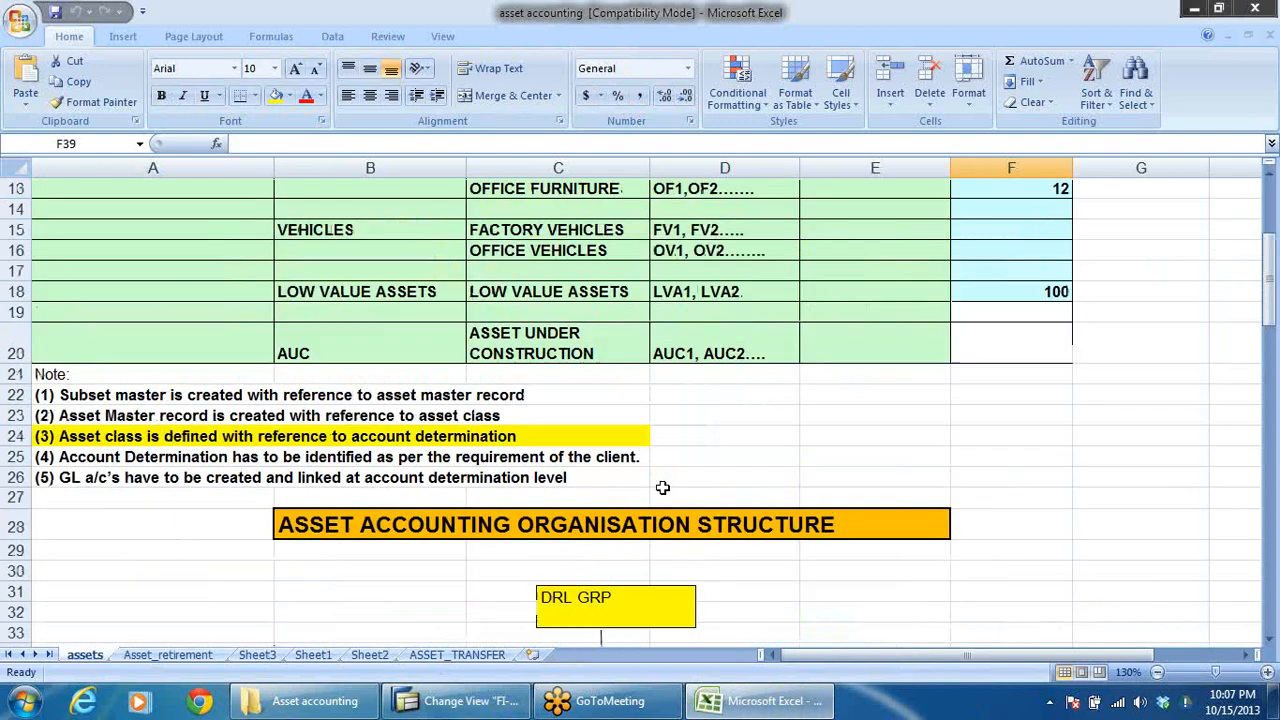
left_click(344, 313)
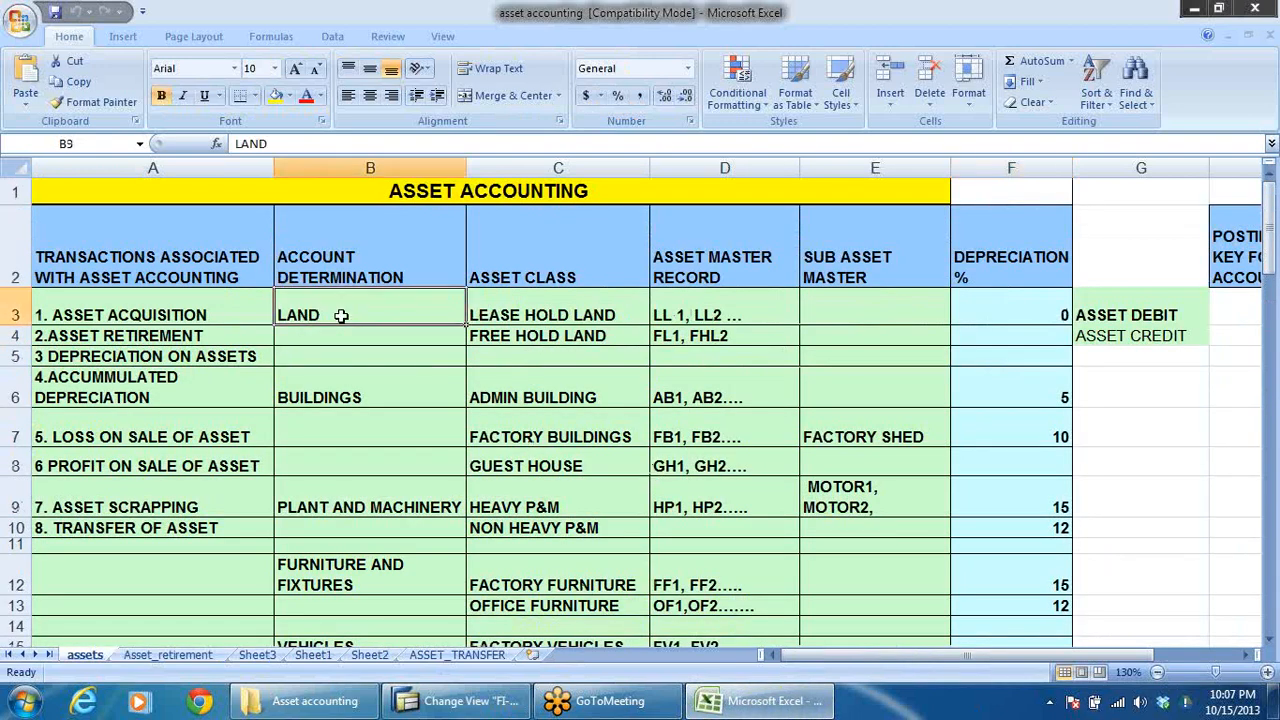
left_click(366, 494)
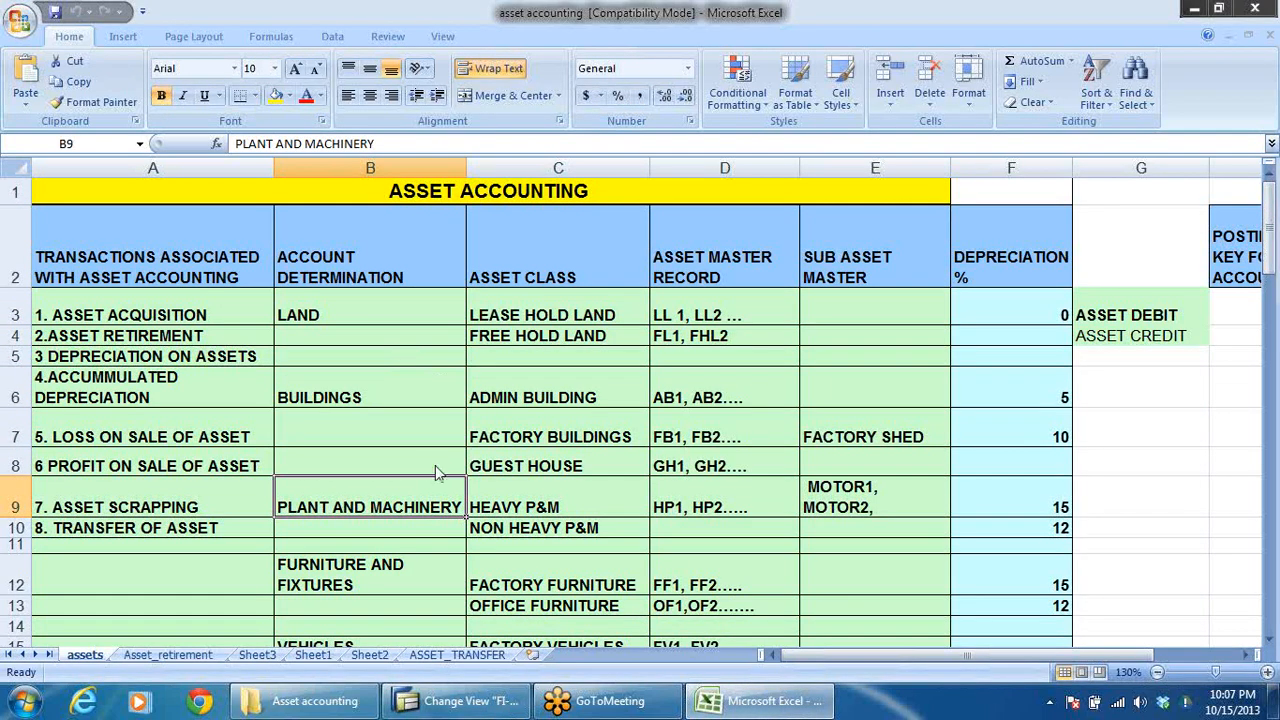
key("alt+Tab")
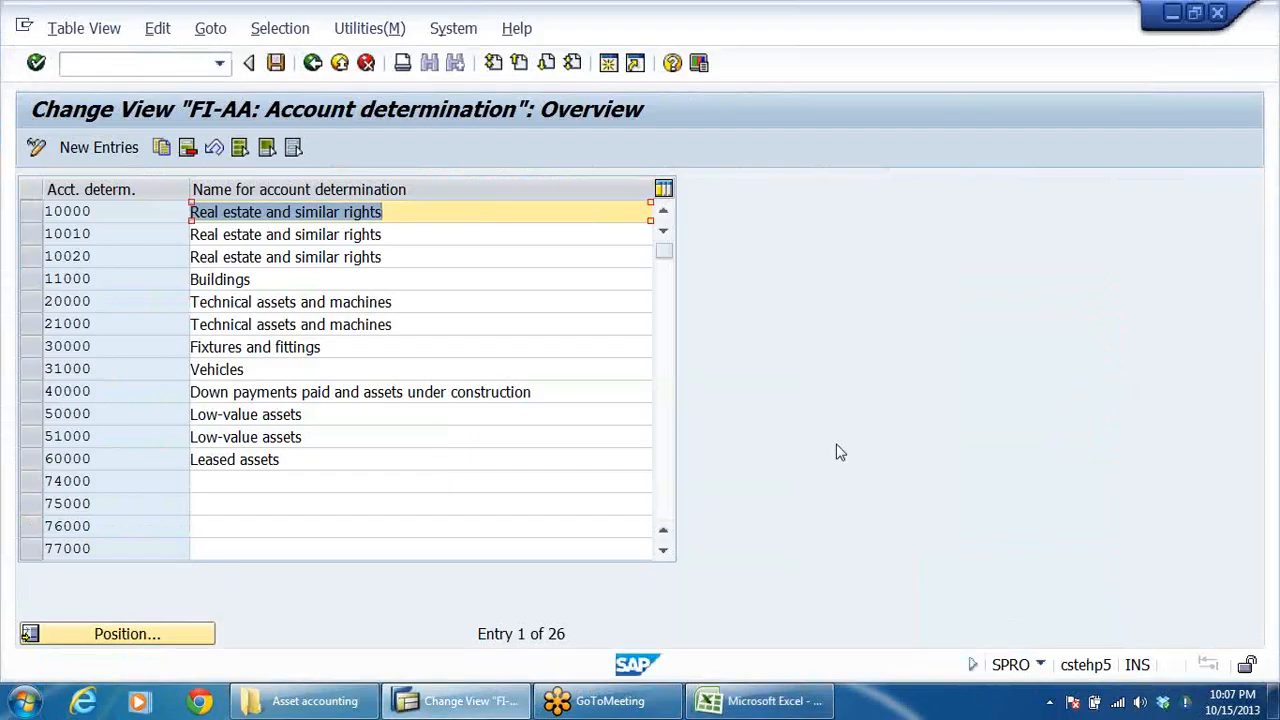
Select account determinations 10000, 11000, 30000 and 31000 in the overview.
left_click(88, 260)
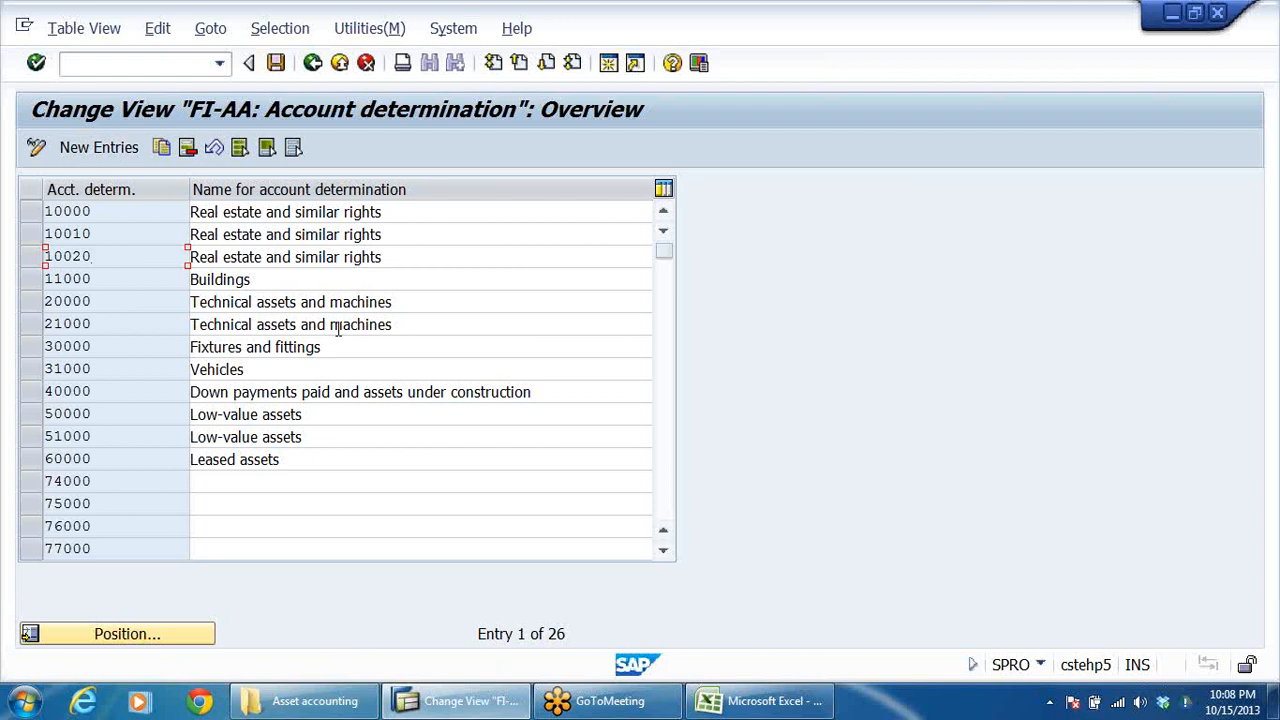
left_click(119, 212)
left_click(30, 211)
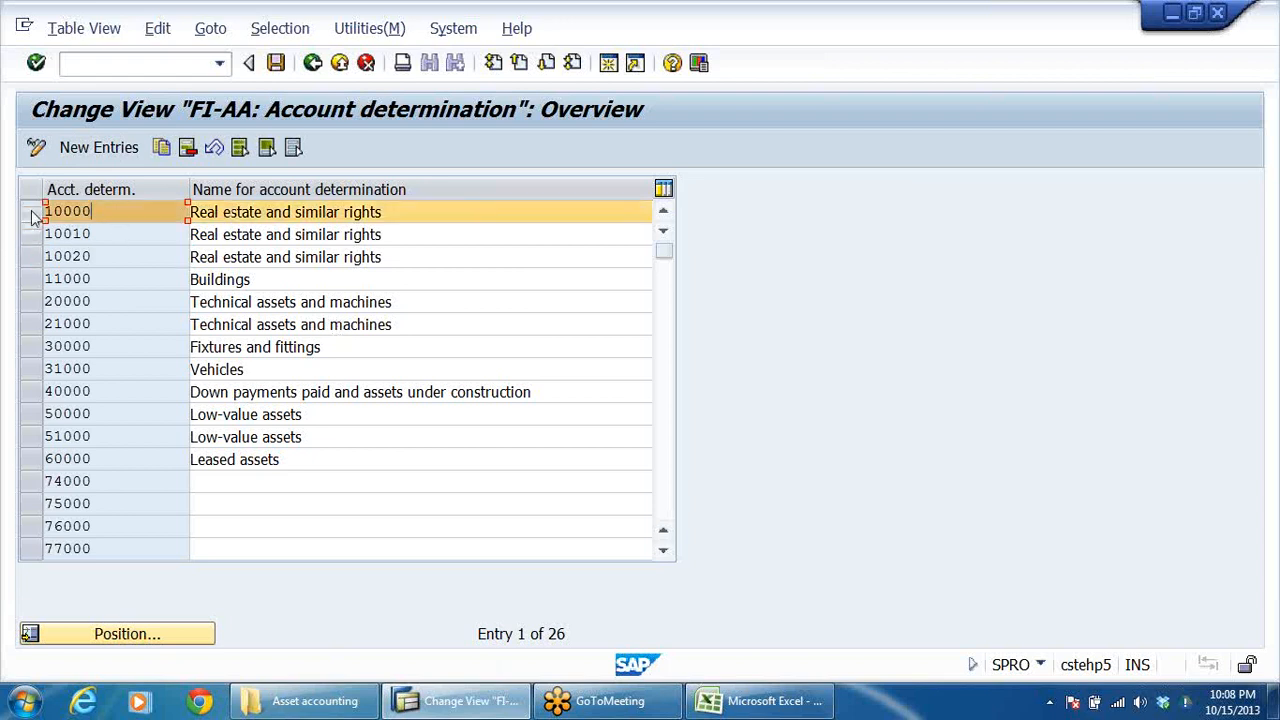
left_click(28, 284)
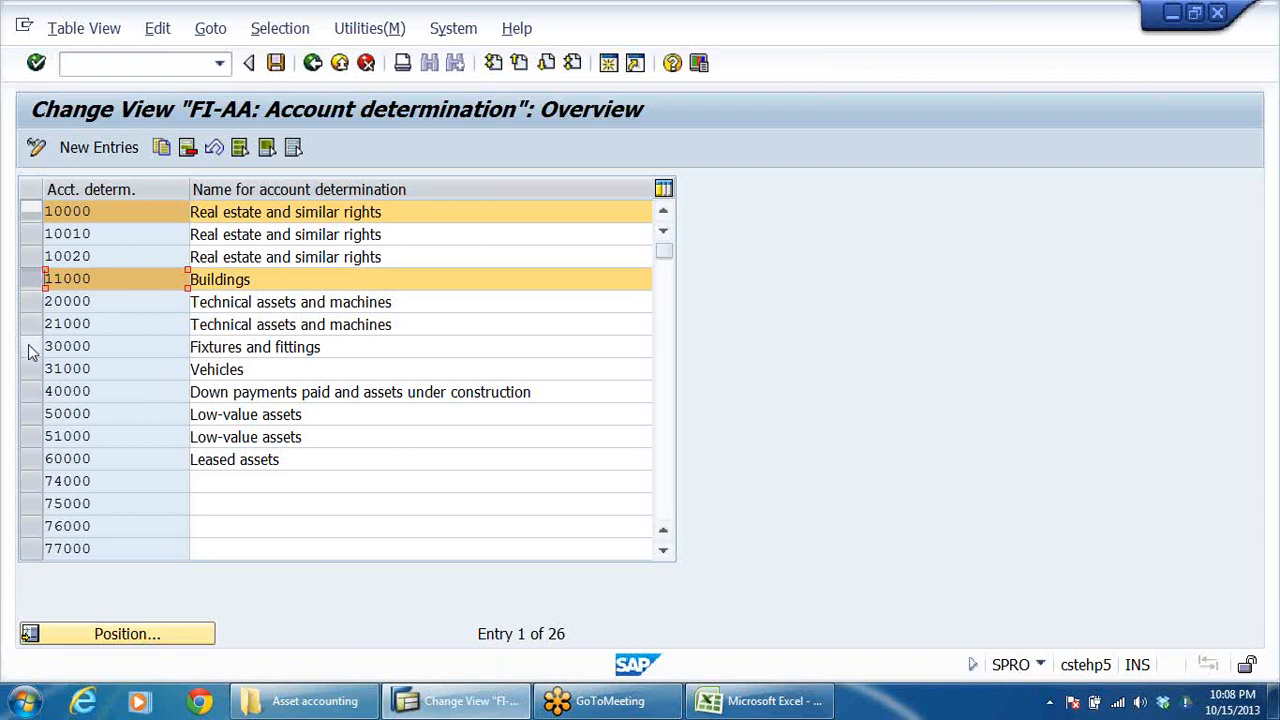
left_click(30, 346)
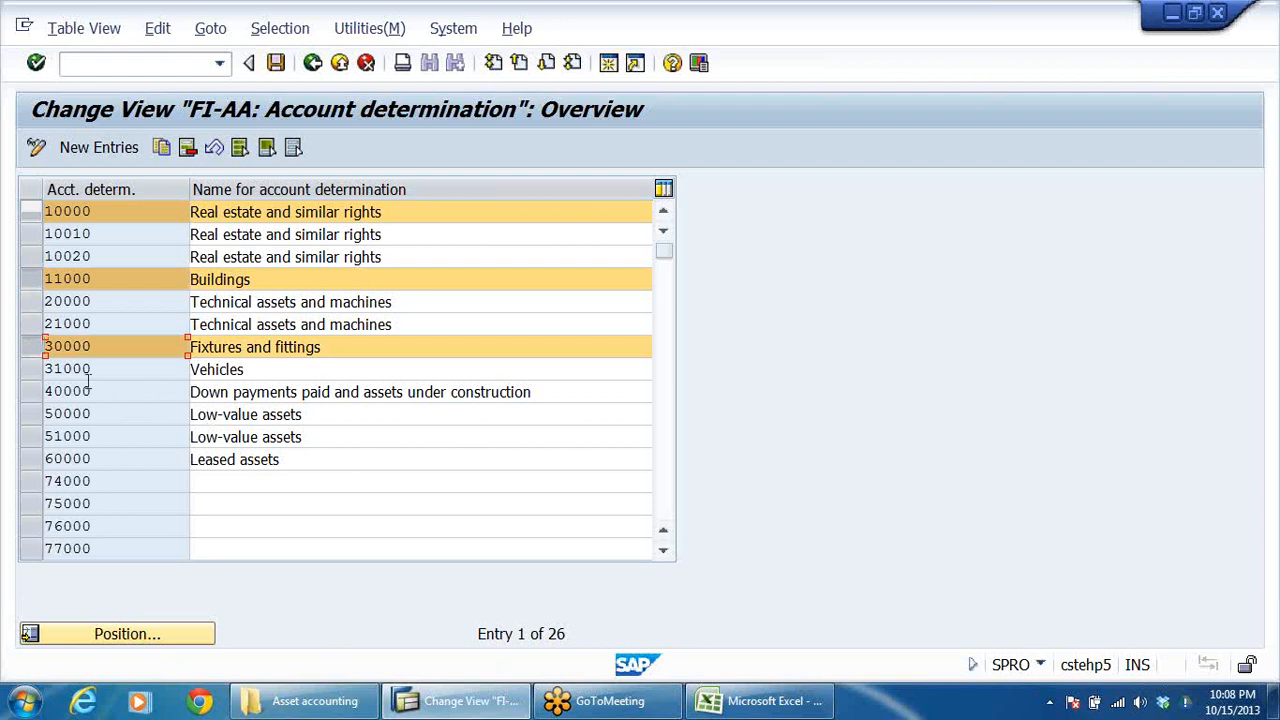
left_click(32, 370)
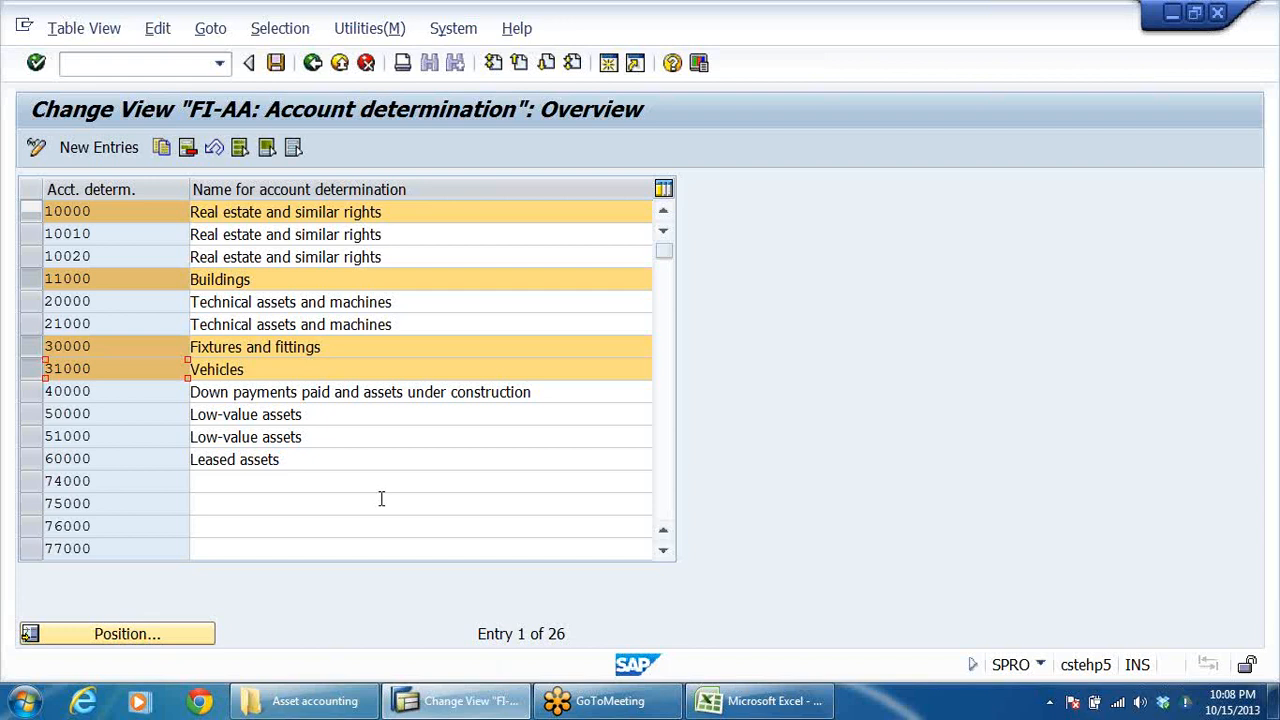
Examine the account determination list from the low-value and leased assets down to the IBM entries.
left_click(355, 455)
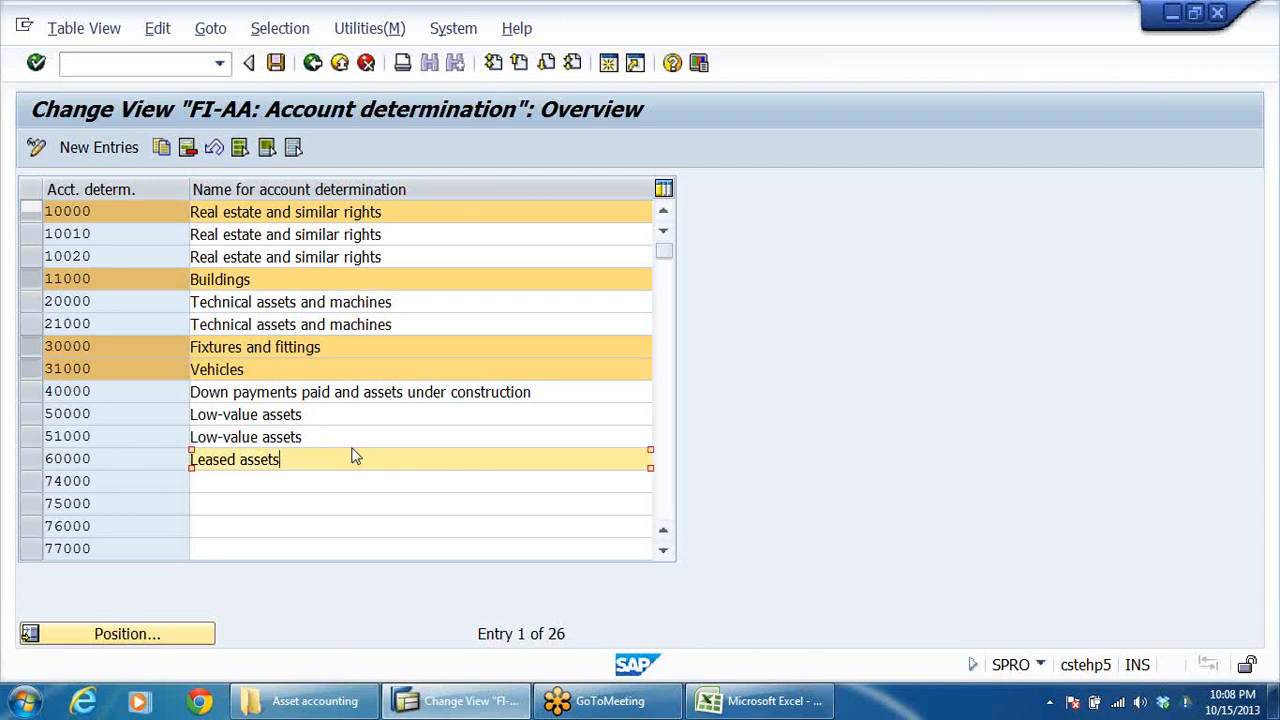
scroll(390, 432, "down", 2)
scroll(392, 436, "down", 1)
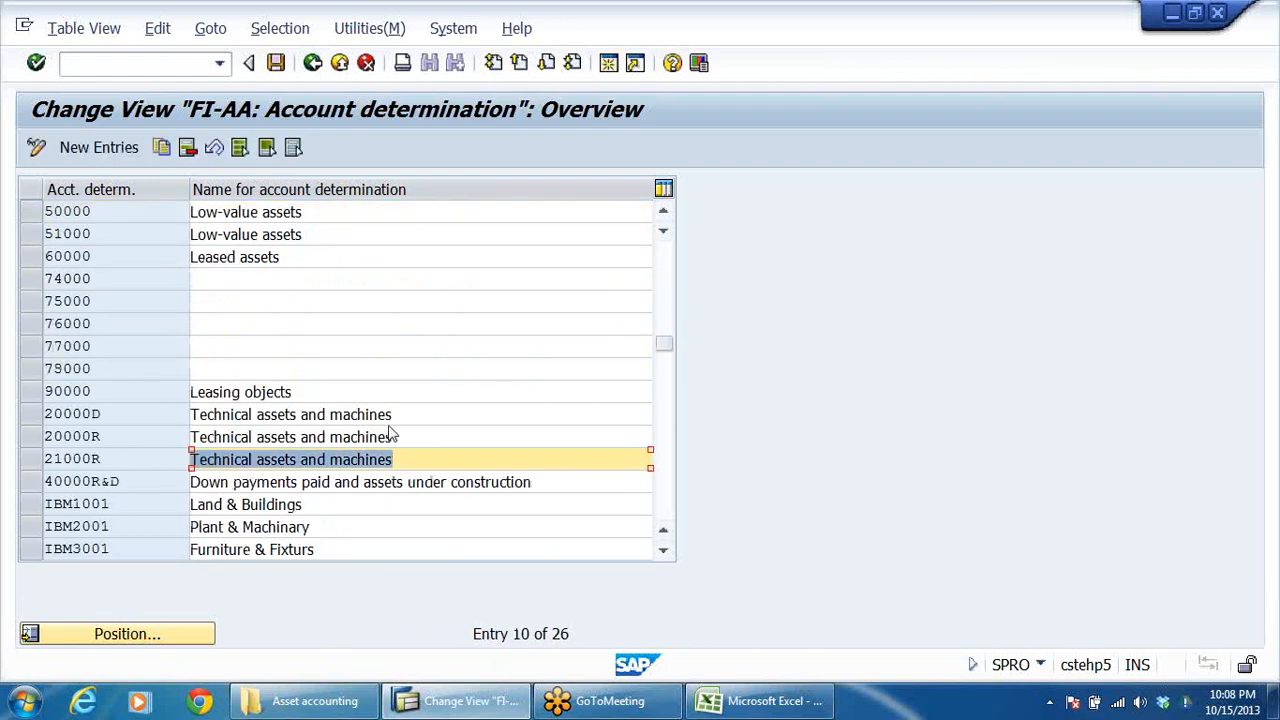
scroll(390, 430, "up", 3)
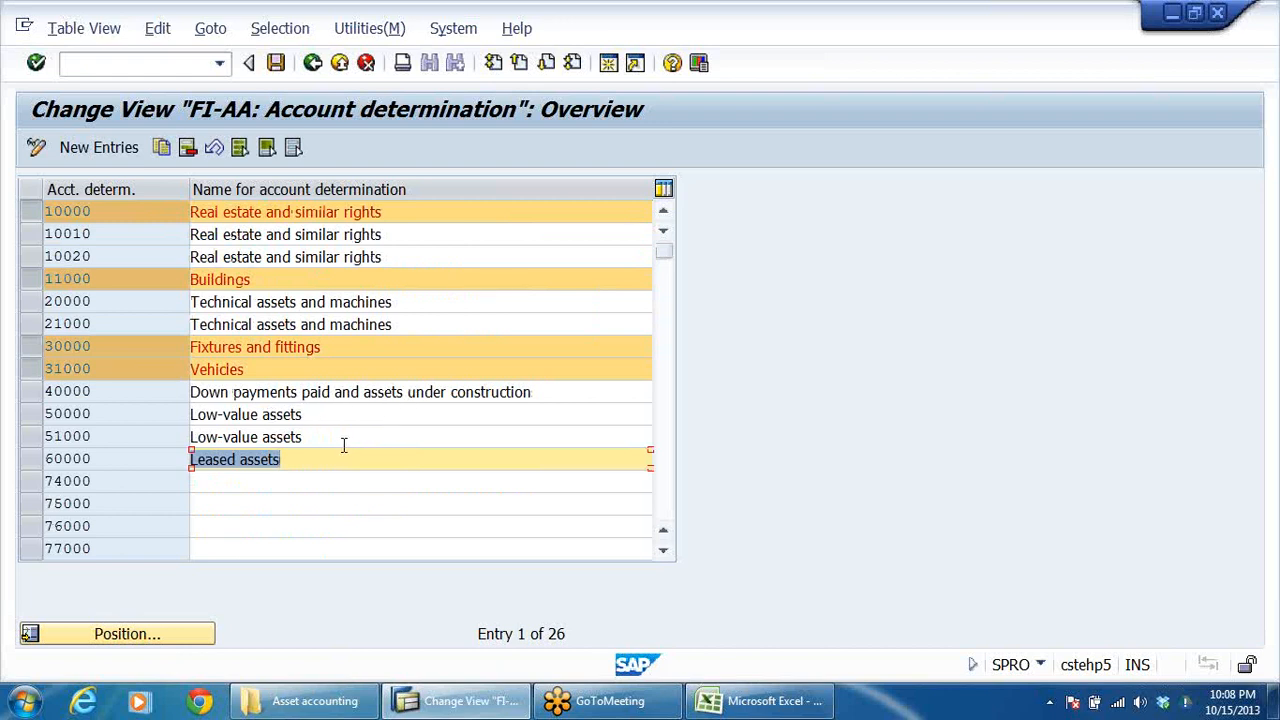
left_click(360, 418)
scroll(369, 426, "down", 1)
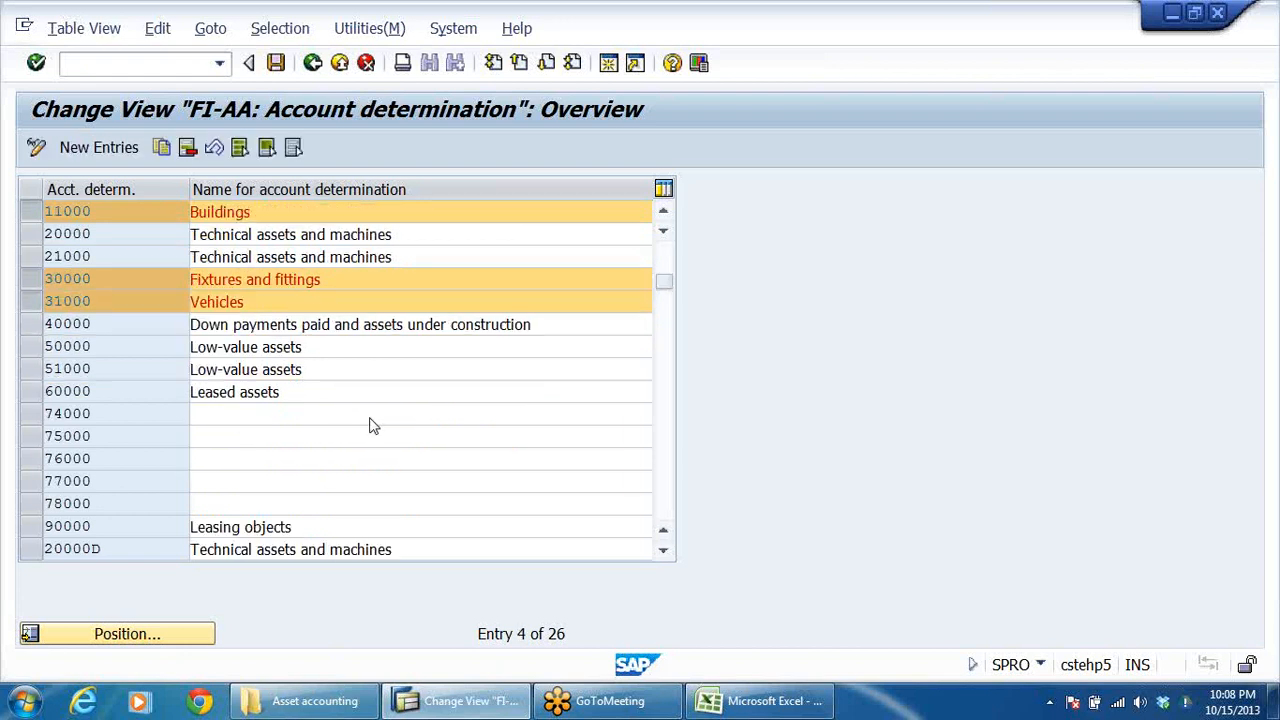
scroll(369, 426, "down", 3)
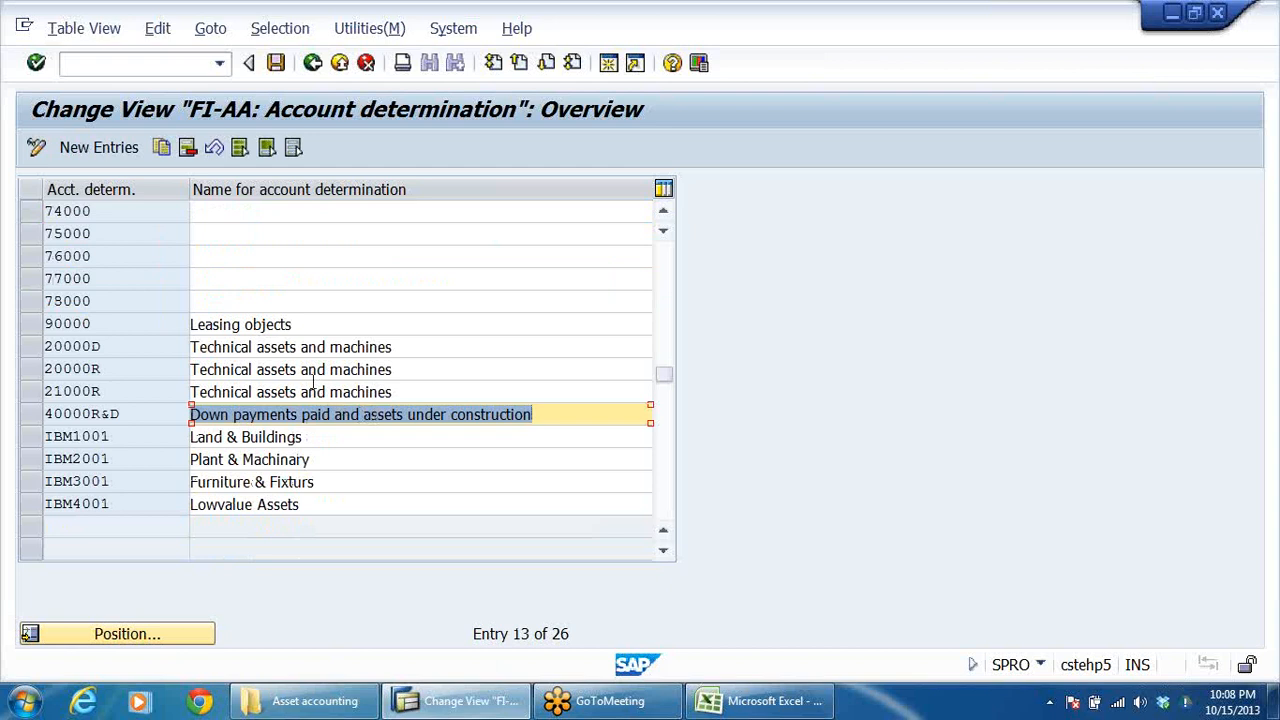
left_click(340, 320)
scroll(341, 318, "up", 1)
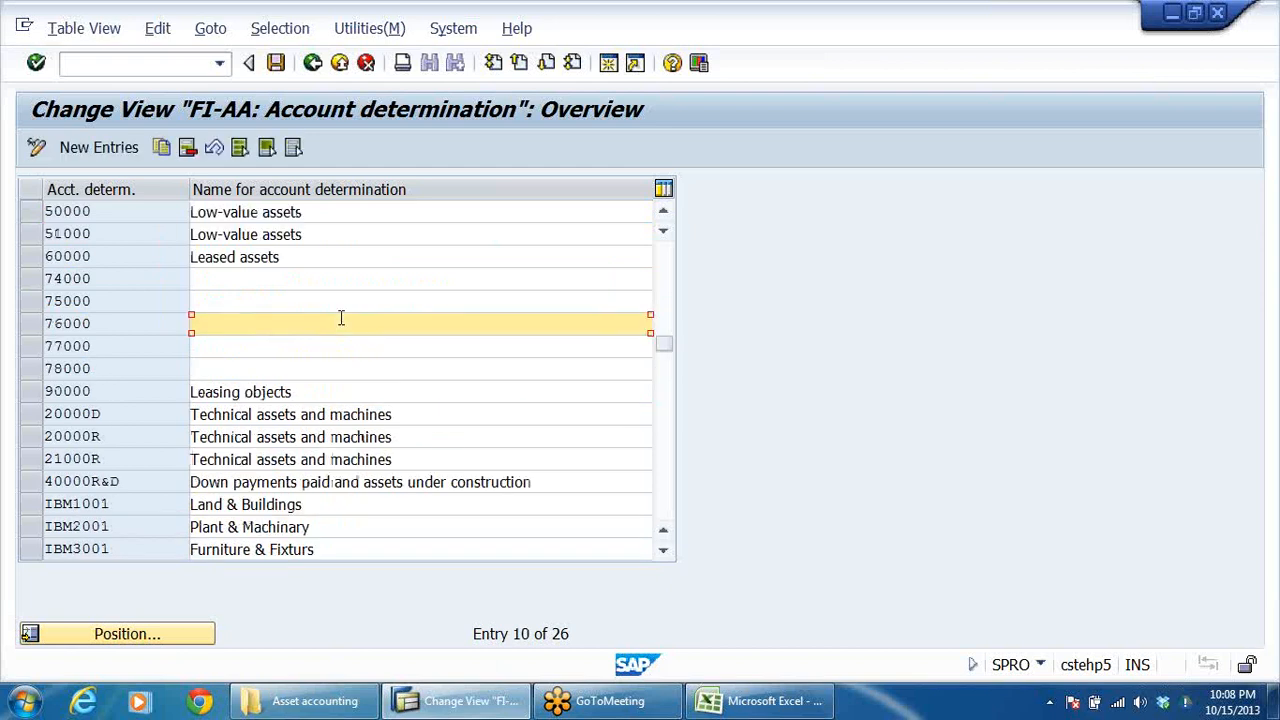
scroll(341, 318, "up", 3)
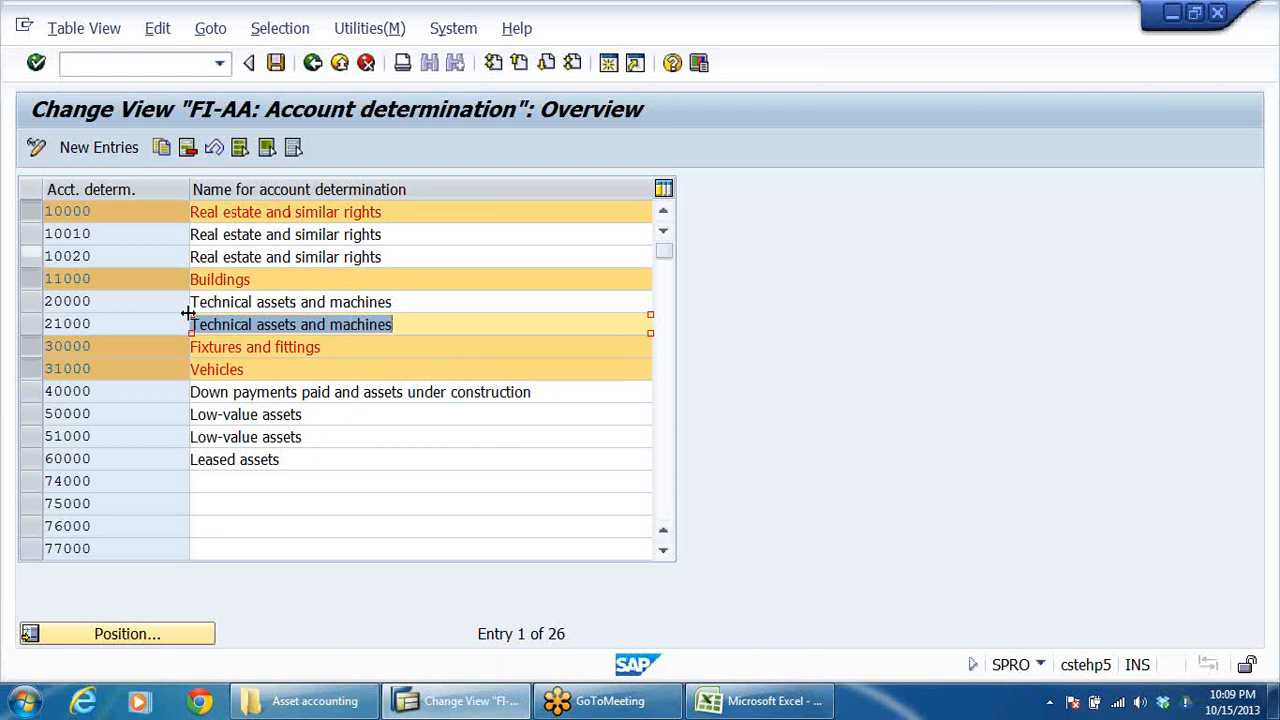
Remove 31000 Vehicles from the selected account determinations, keeping 30000 Fixtures and fittings selected.
left_click(33, 347)
left_click(36, 370)
scroll(449, 438, "down", 1)
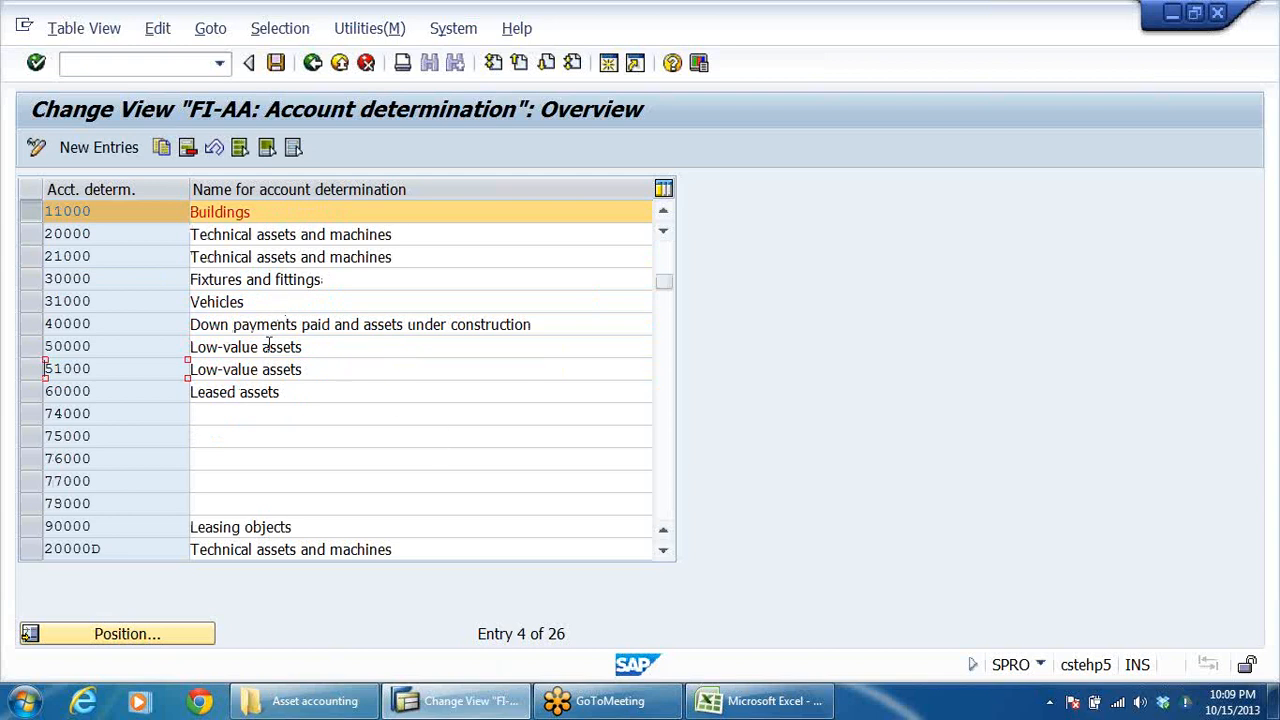
scroll(336, 455, "down", 2)
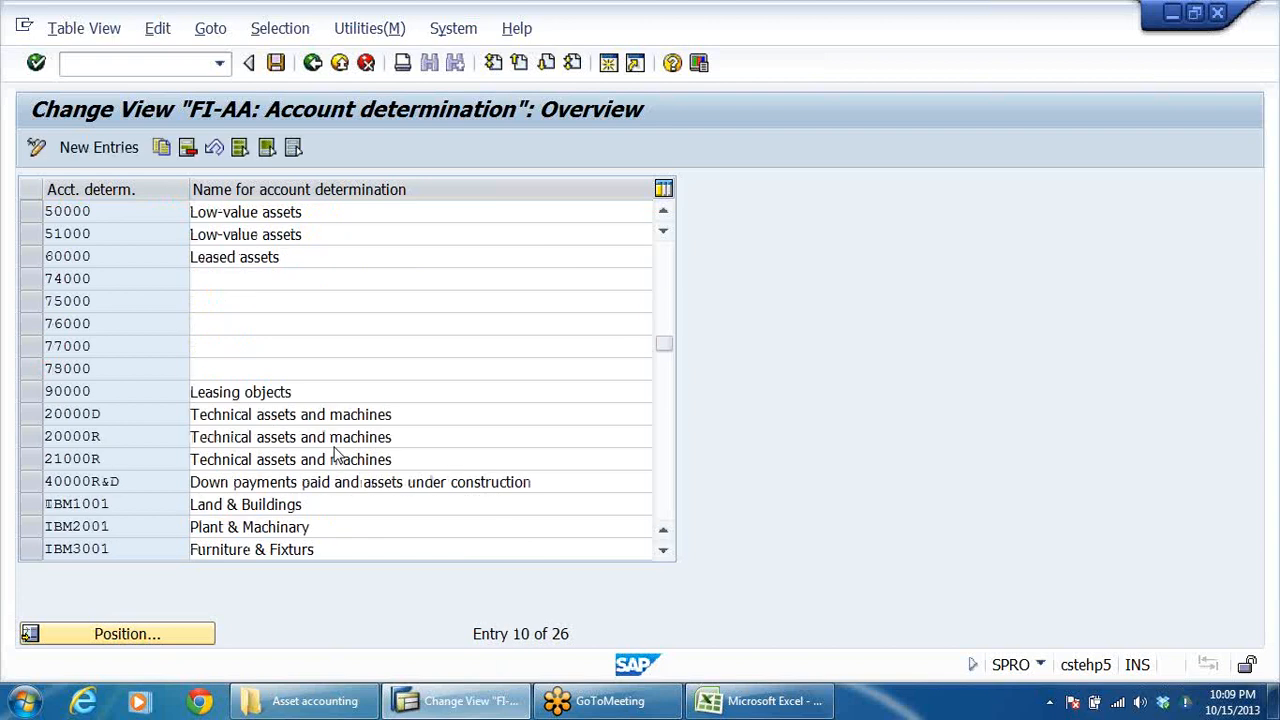
scroll(336, 455, "down", 1)
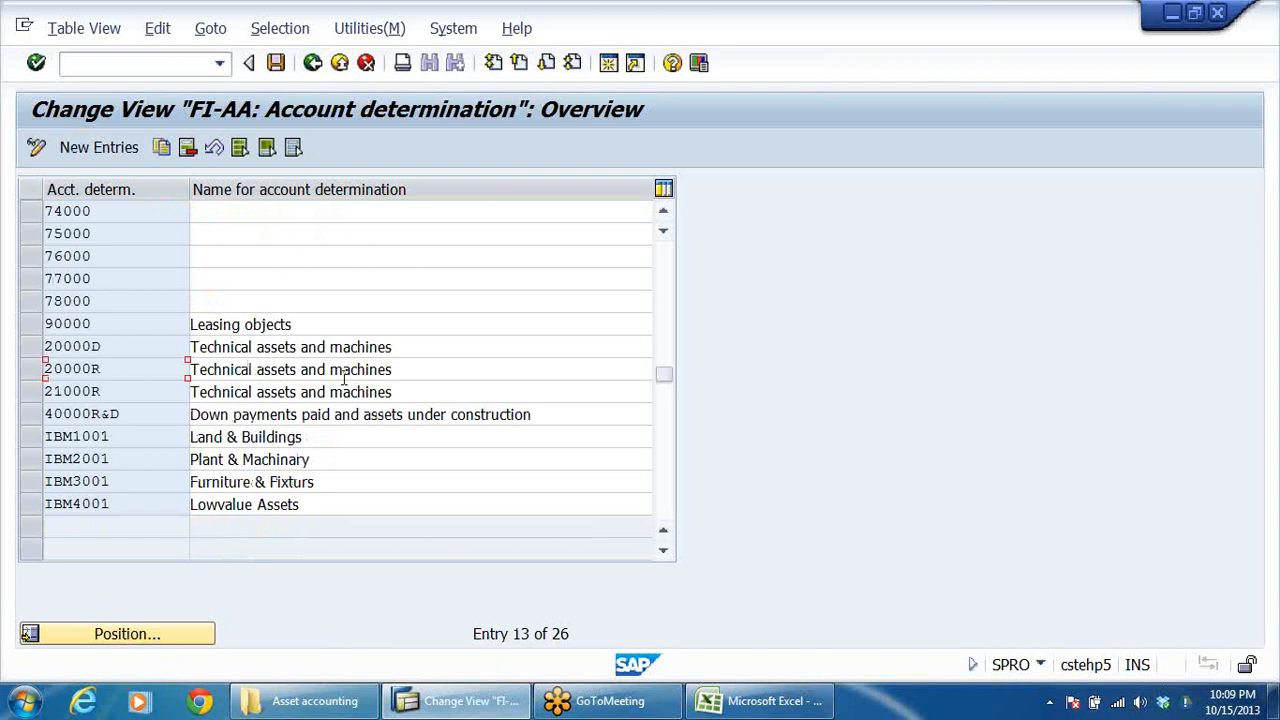
scroll(336, 356, "up", 1)
scroll(336, 356, "up", 1)
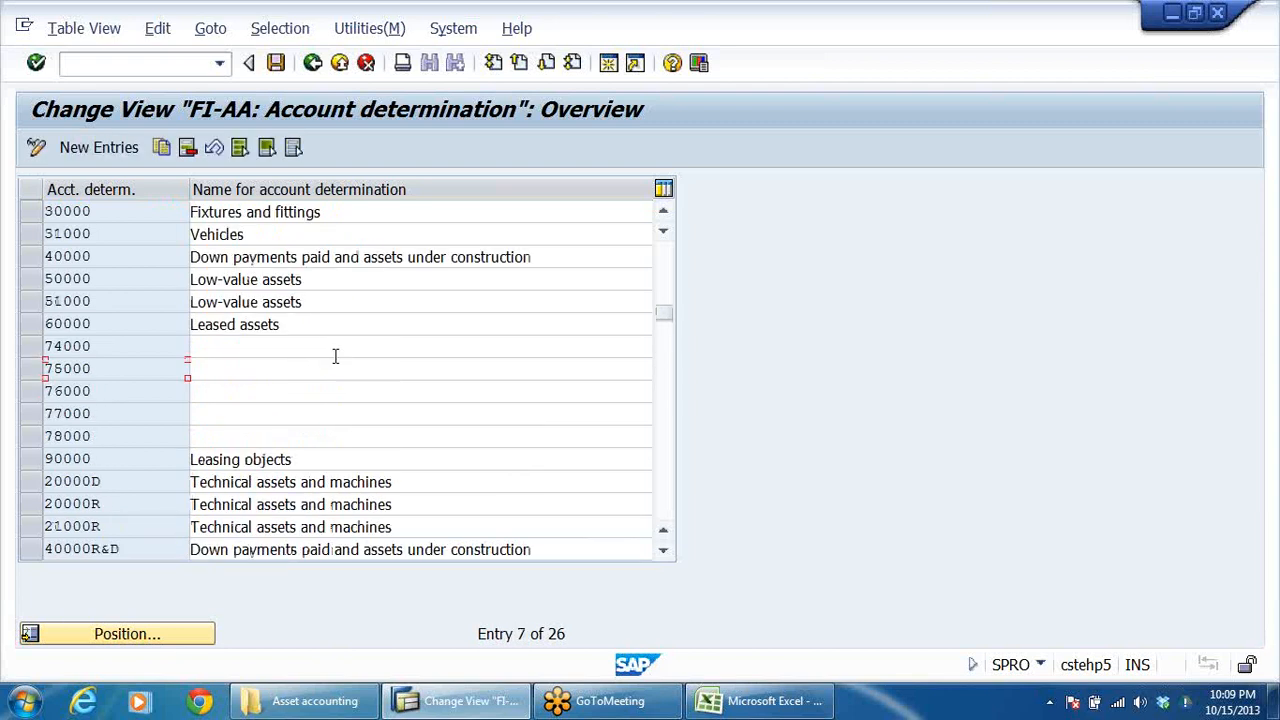
left_click(107, 254)
left_click(131, 234)
scroll(133, 234, "up", 1)
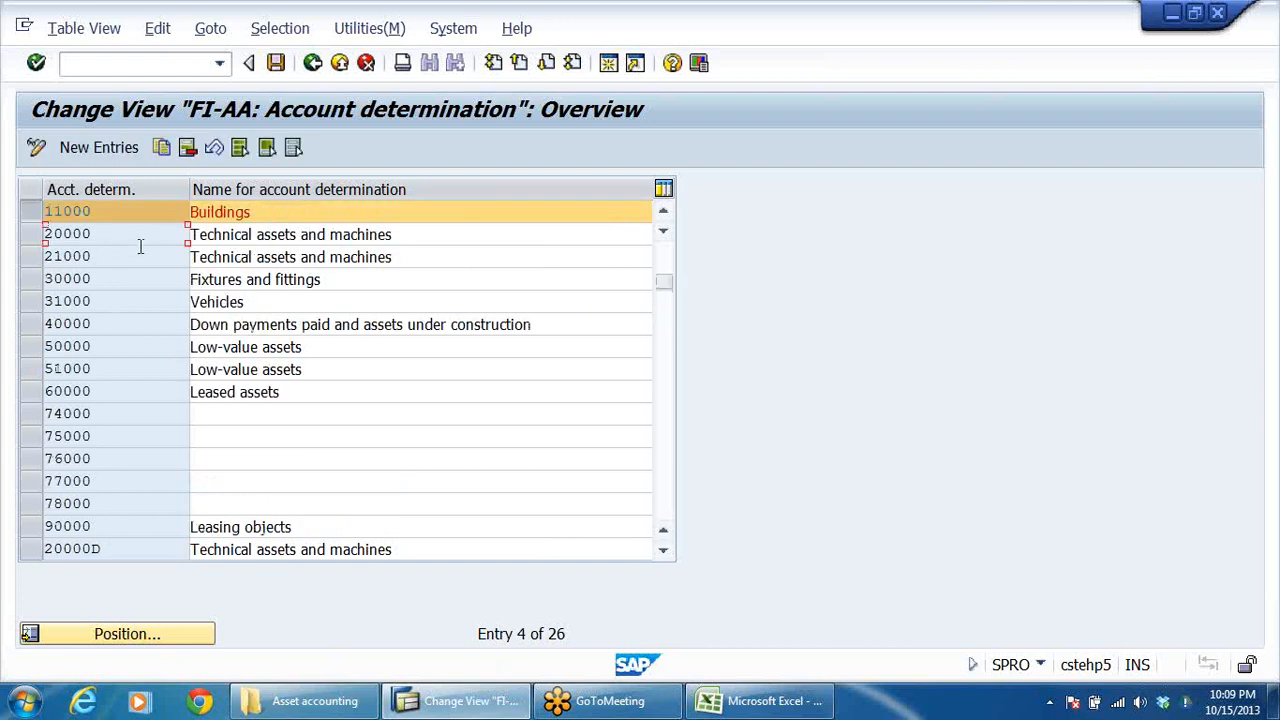
left_click(30, 280)
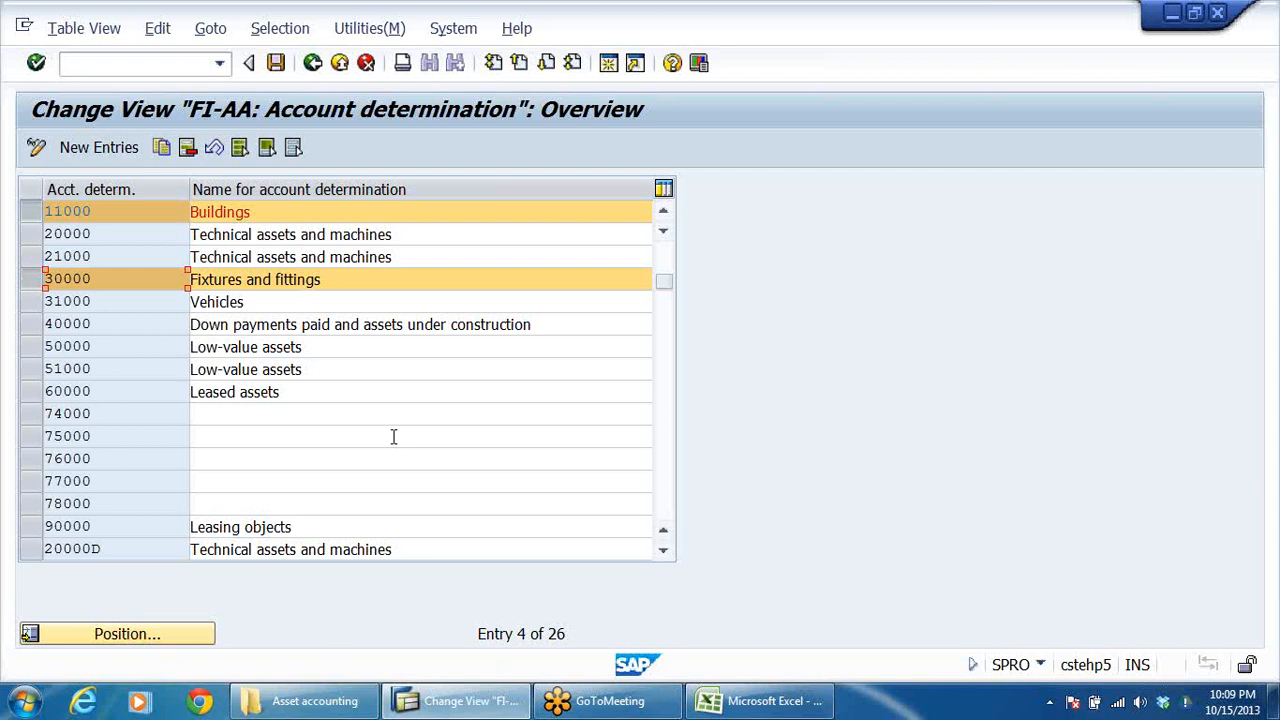
Examine the account determinations at the end of the list, including the name of IBM2001.
scroll(403, 440, "up", 1)
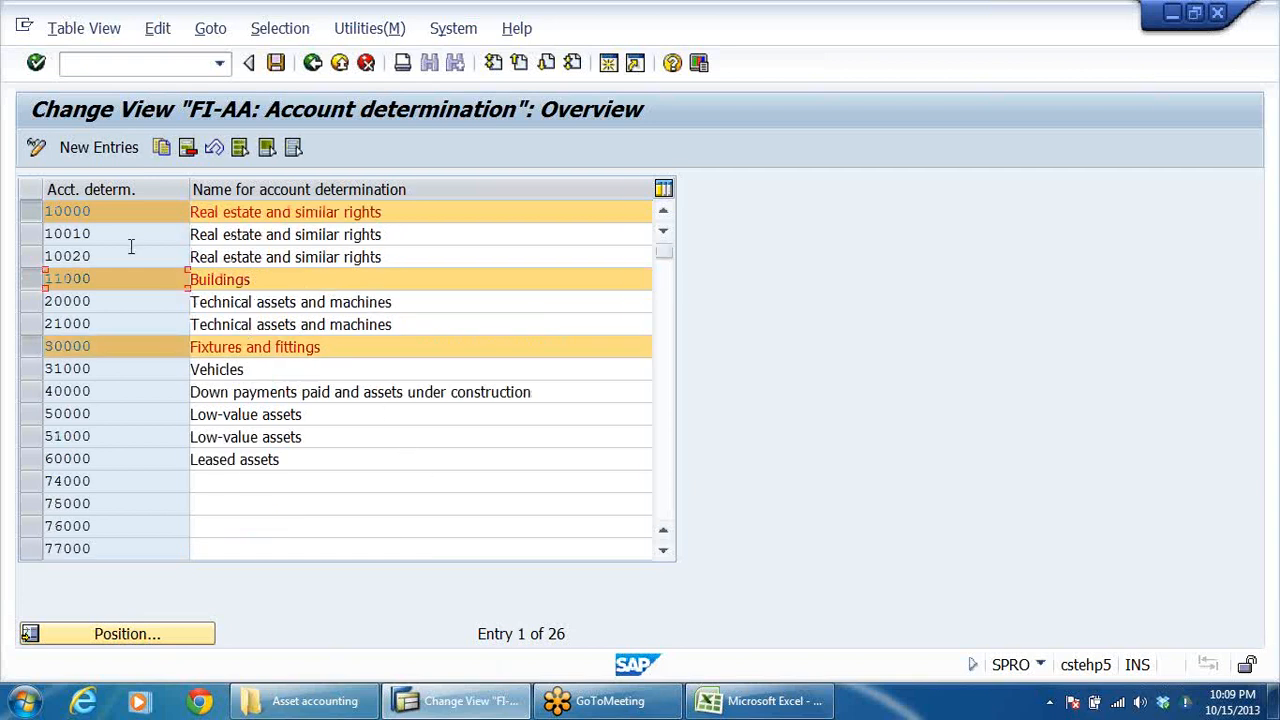
left_click(260, 368)
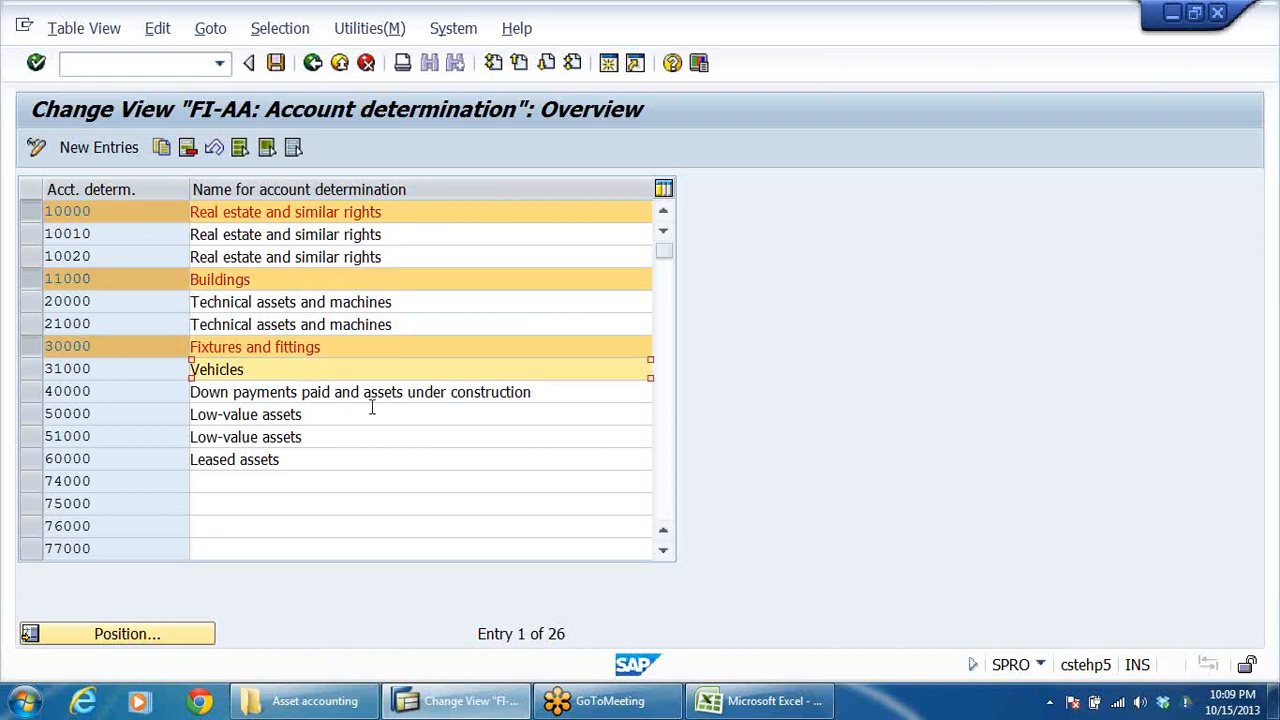
scroll(372, 408, "down", 1)
scroll(373, 412, "down", 1)
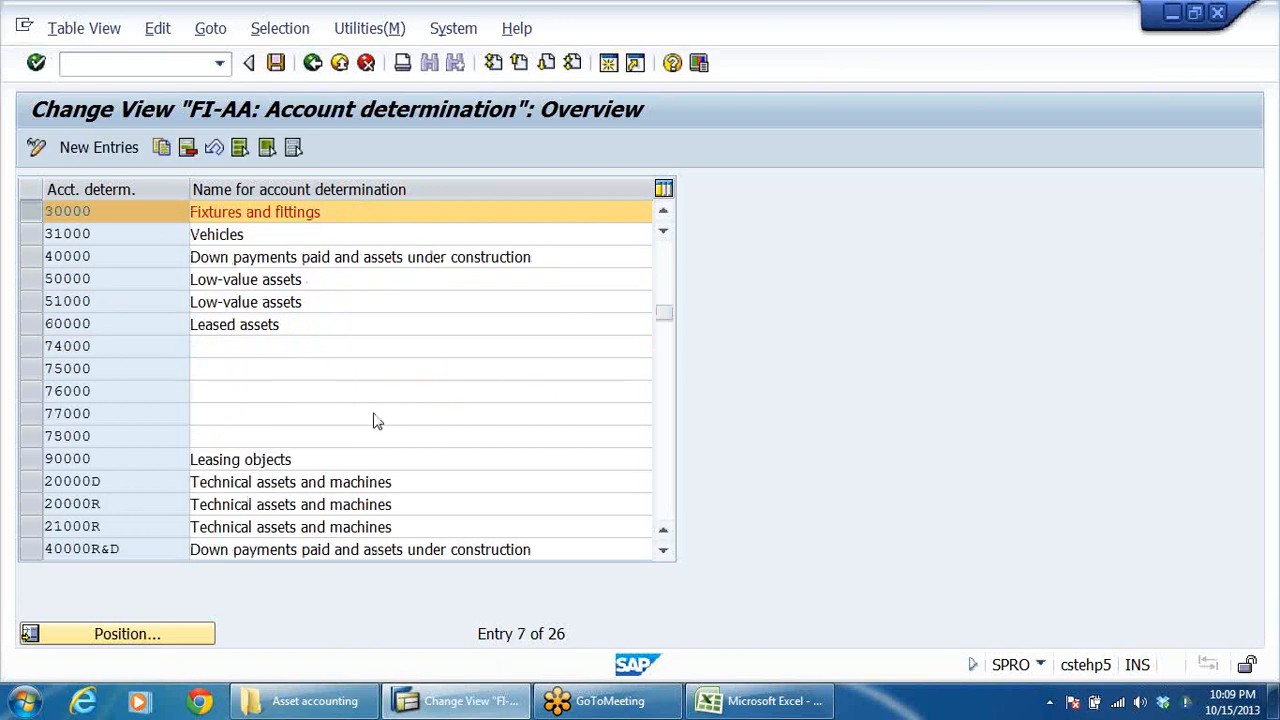
scroll(373, 418, "down", 1)
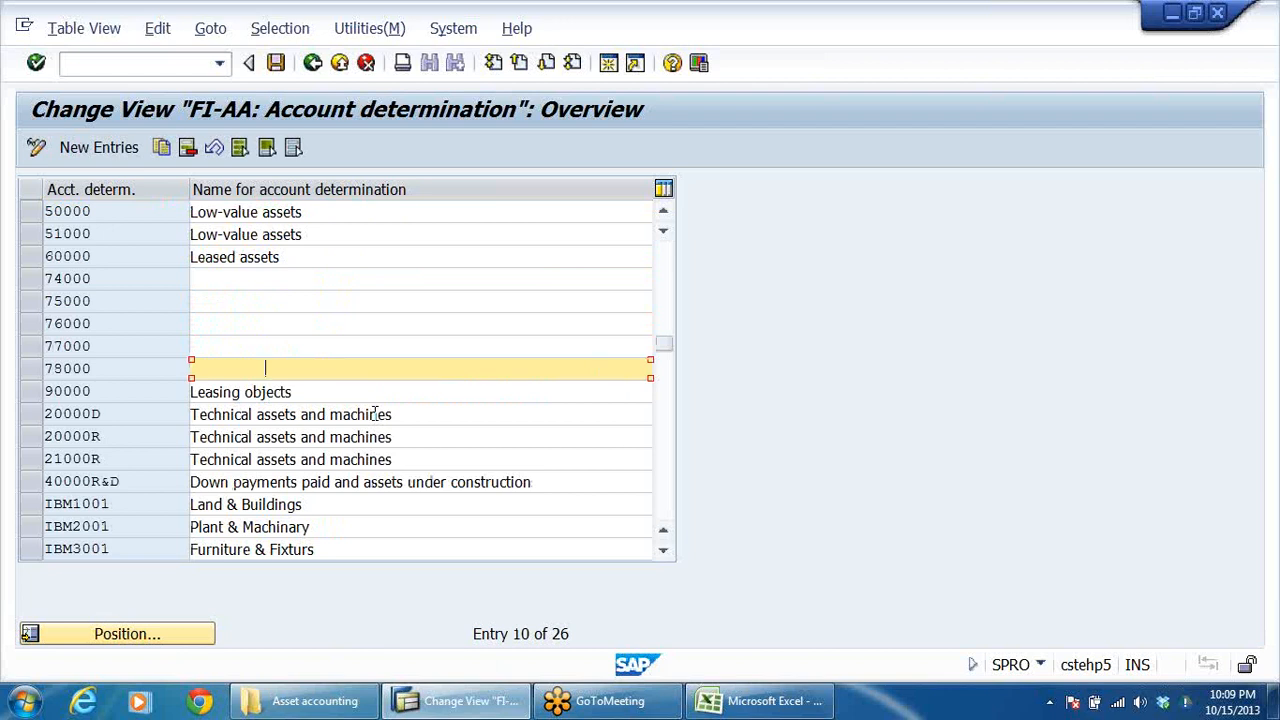
scroll(375, 413, "down", 1)
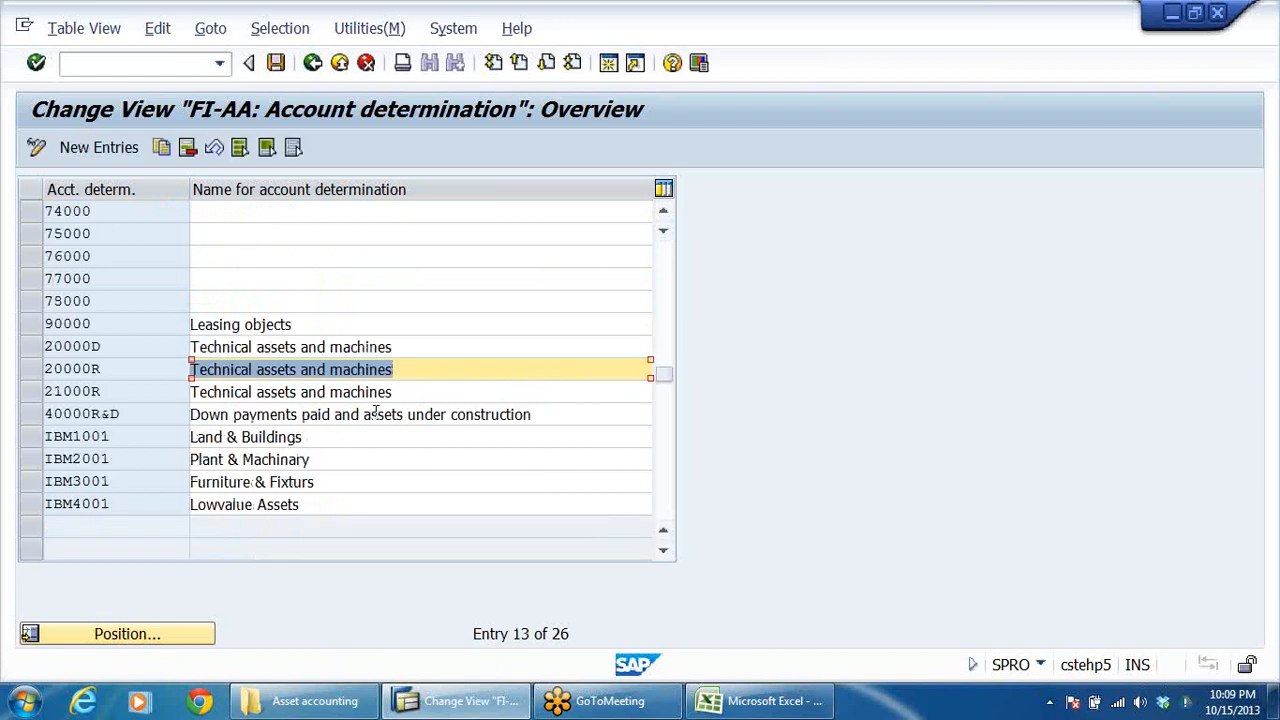
left_click(141, 458)
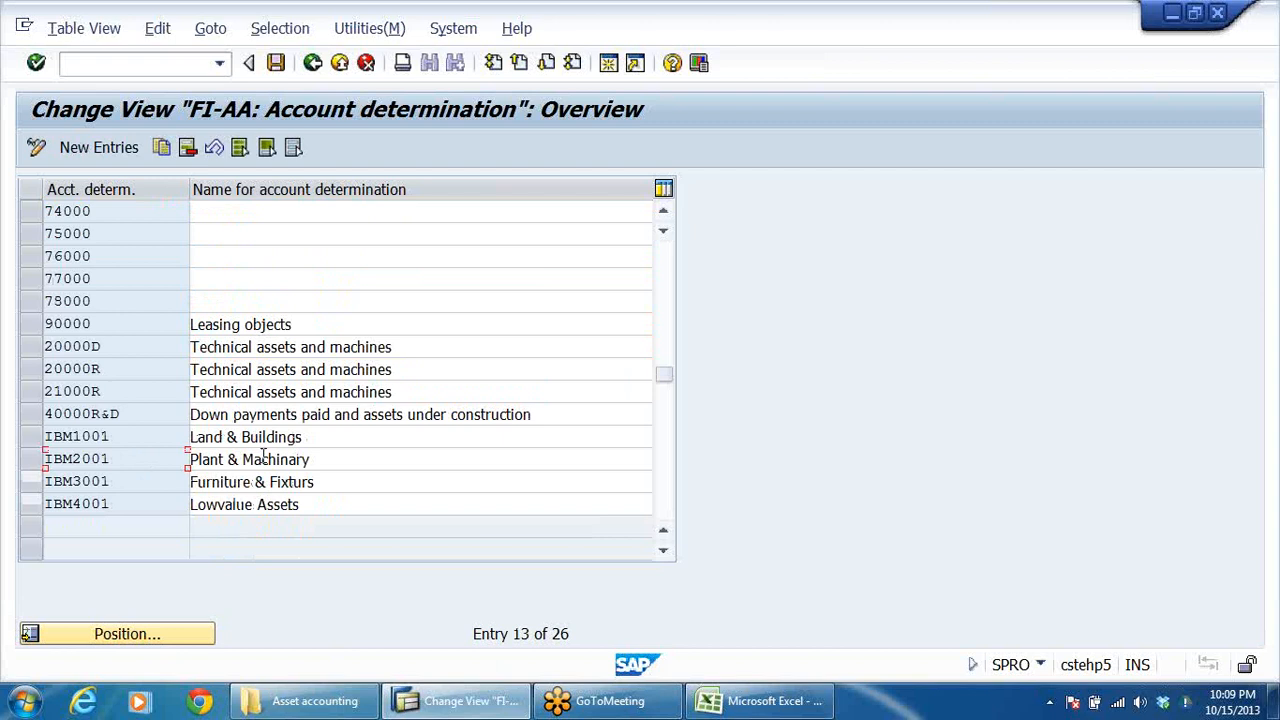
double_click(161, 460)
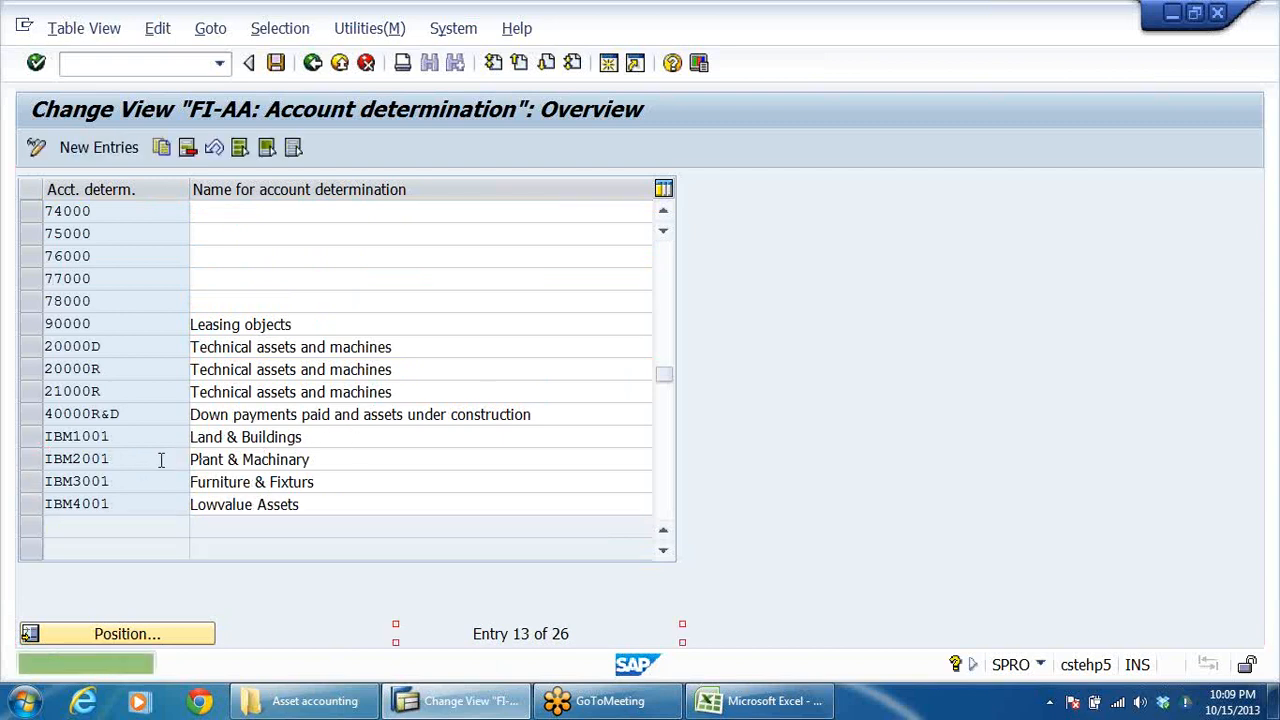
left_click_drag(346, 458, 189, 472)
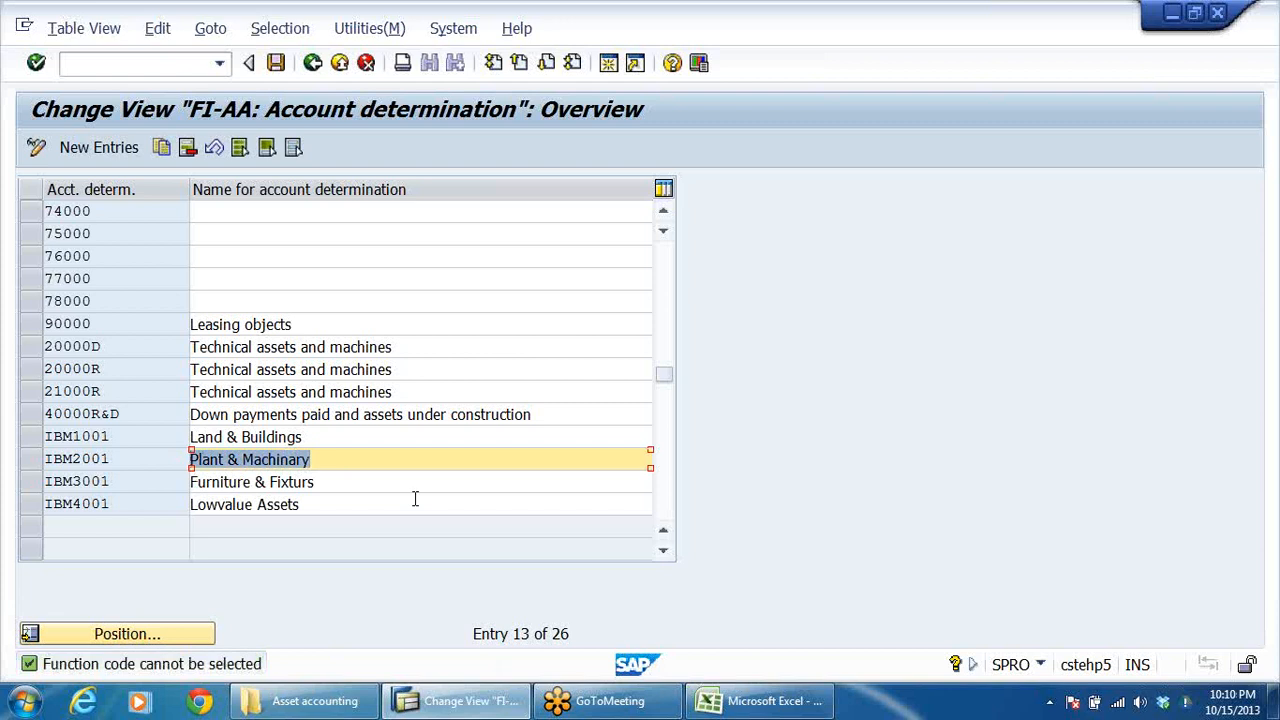
scroll(411, 477, "up", 2)
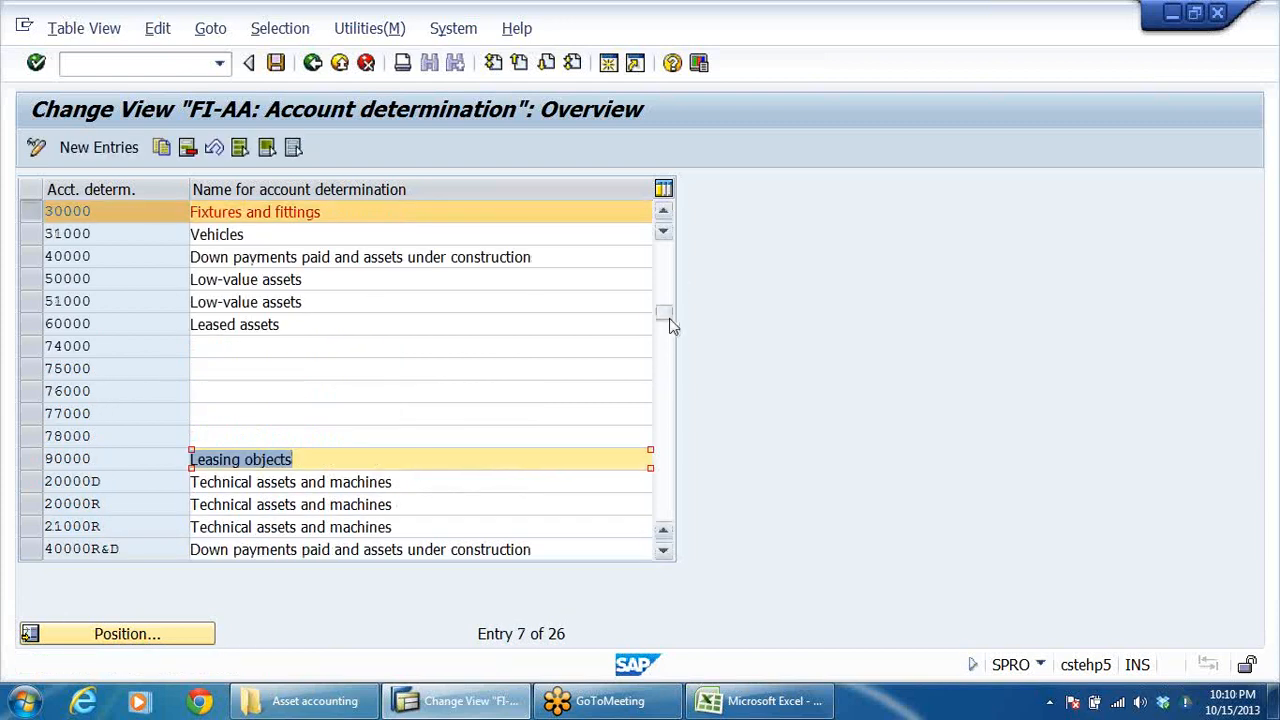
left_click_drag(670, 320, 667, 247)
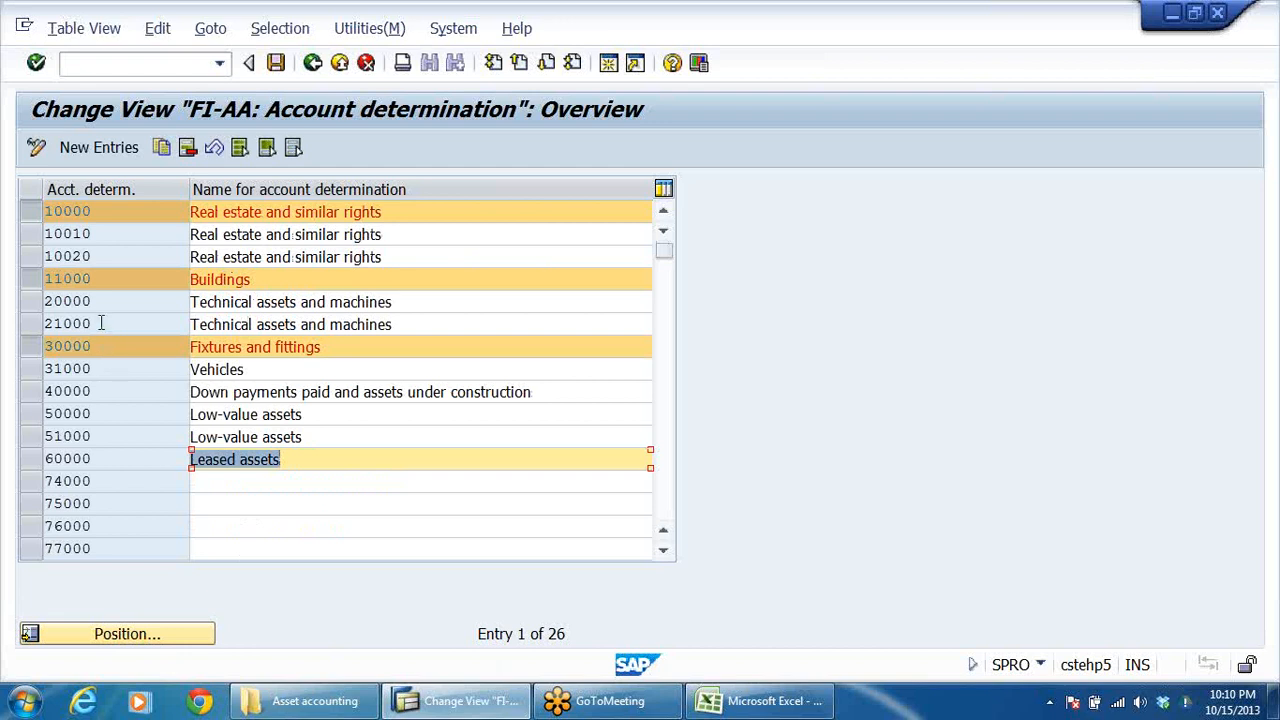
Replace 30000 Fixtures and fittings with 20000 Technical assets and machines in the selected account determinations.
left_click_drag(416, 300, 198, 322)
left_click(423, 327)
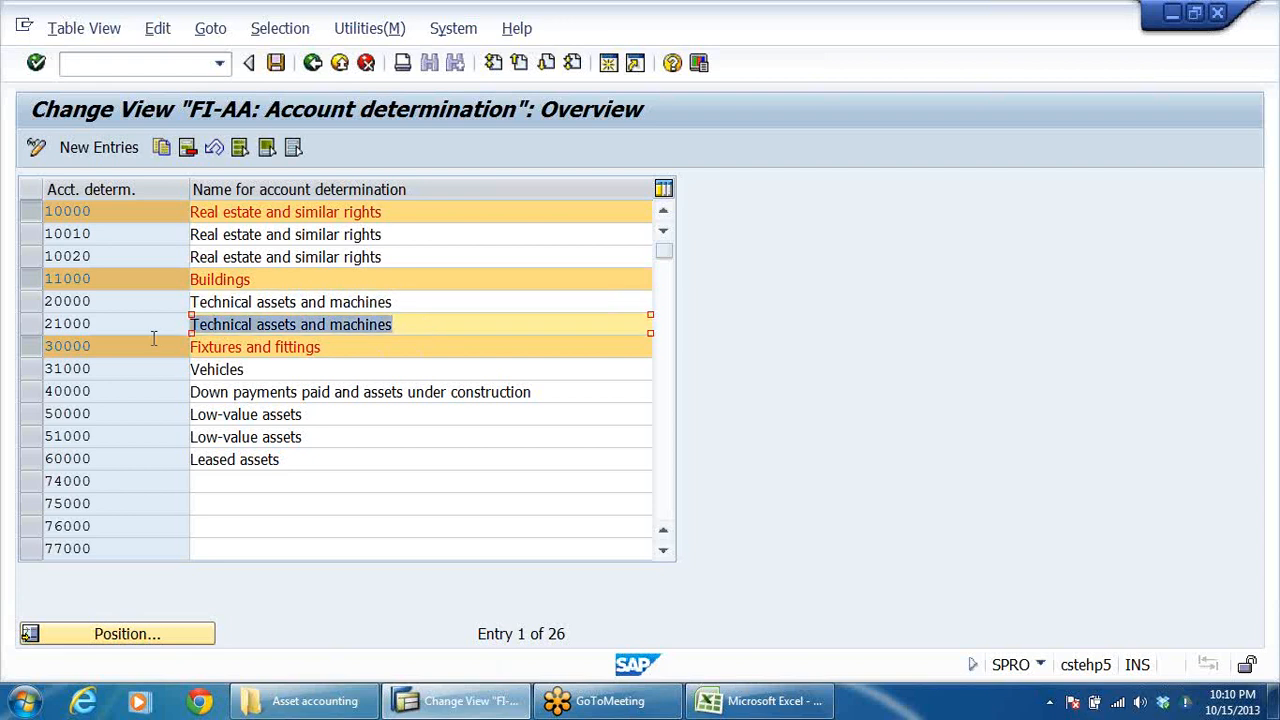
left_click(394, 363)
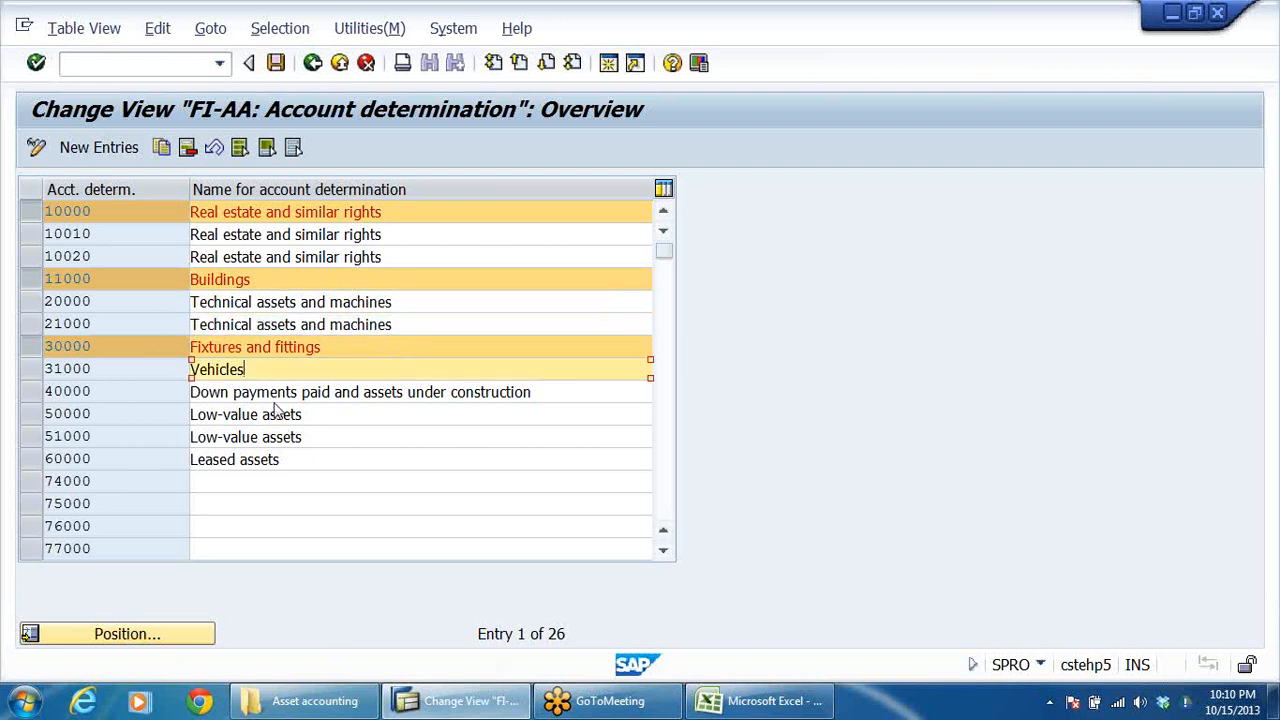
left_click(32, 348)
left_click(31, 302)
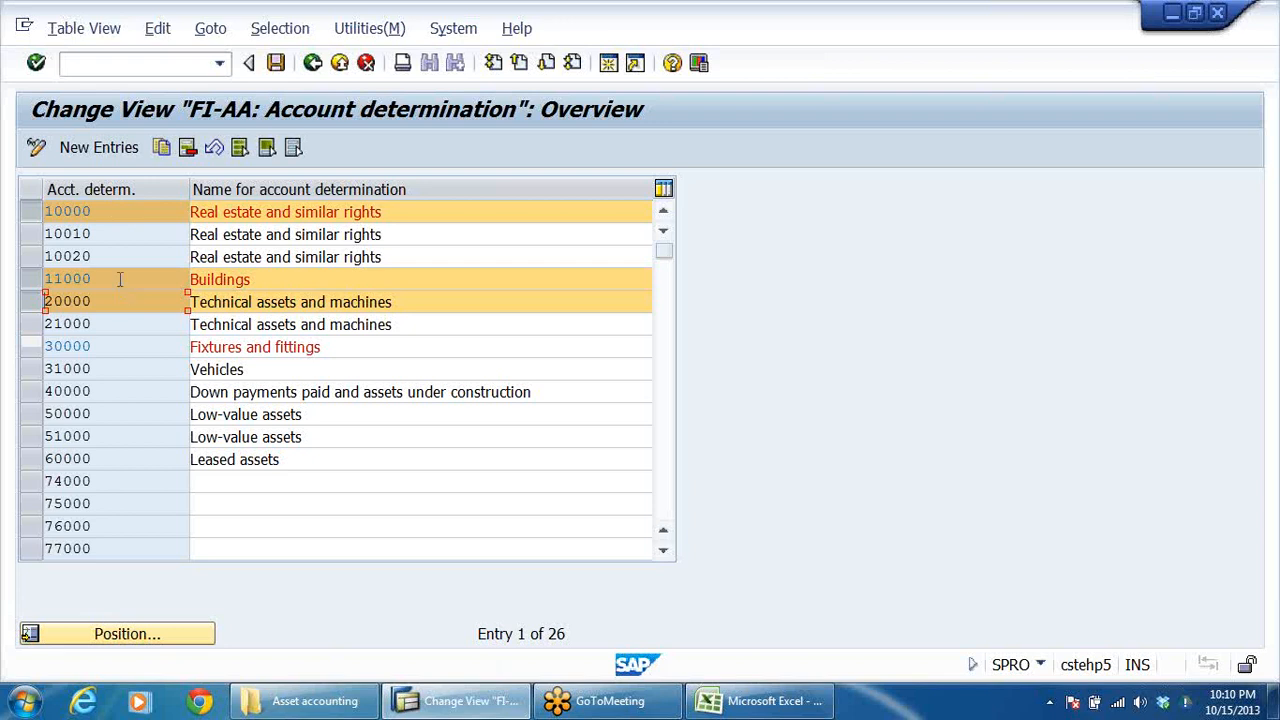
triple_click(397, 305)
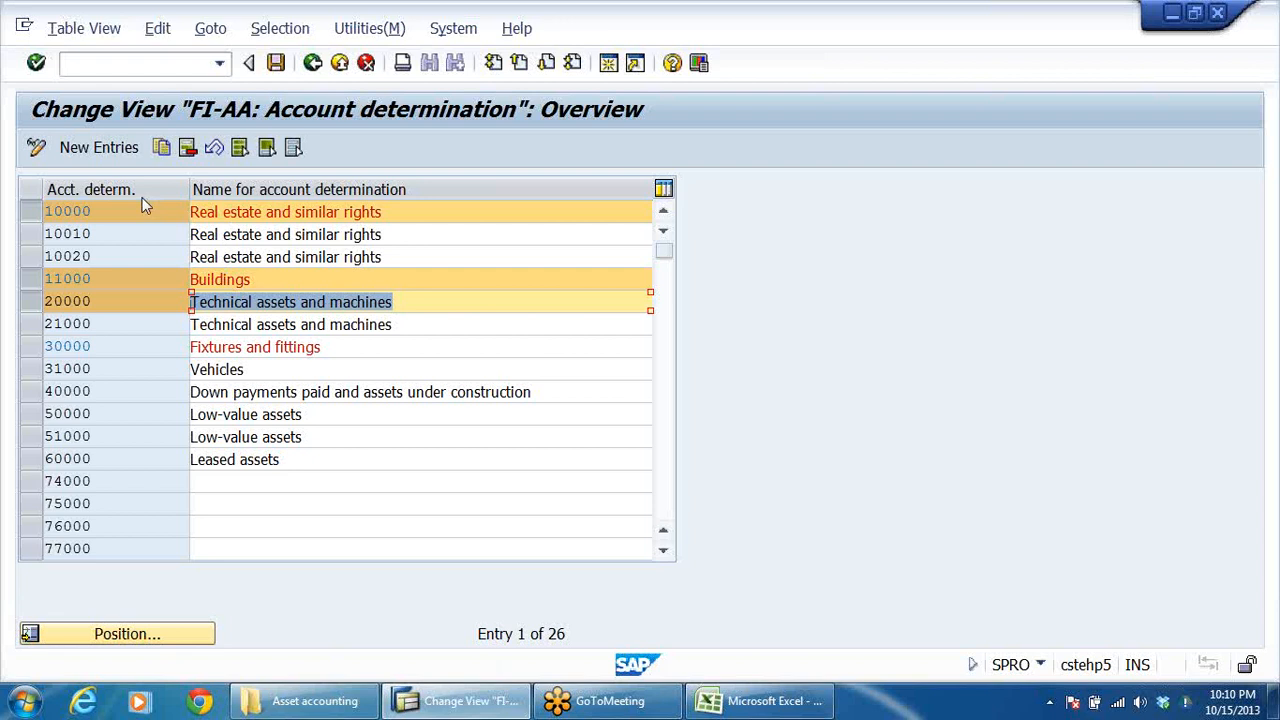
left_click(100, 369)
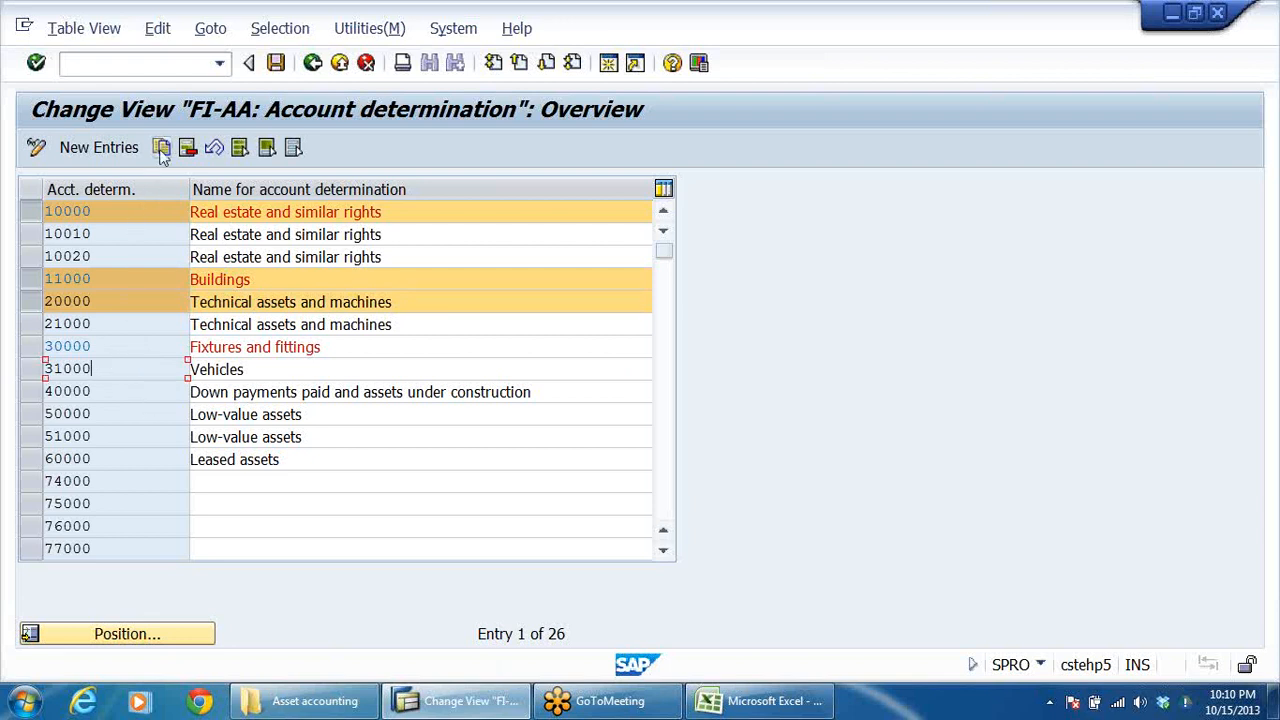
Clear the selection of account determinations 20000, 11000 and 10000 and start a blank set of new entries.
left_click(30, 301)
left_click(30, 279)
left_click(31, 212)
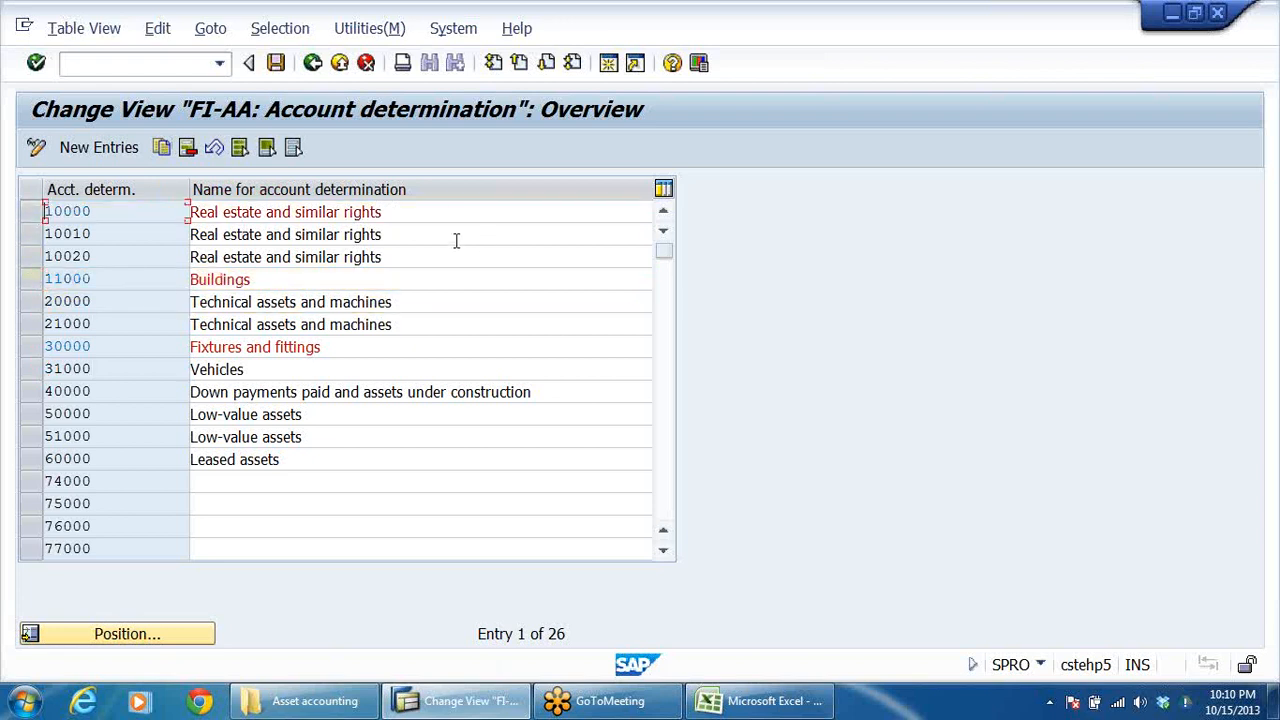
left_click(99, 147)
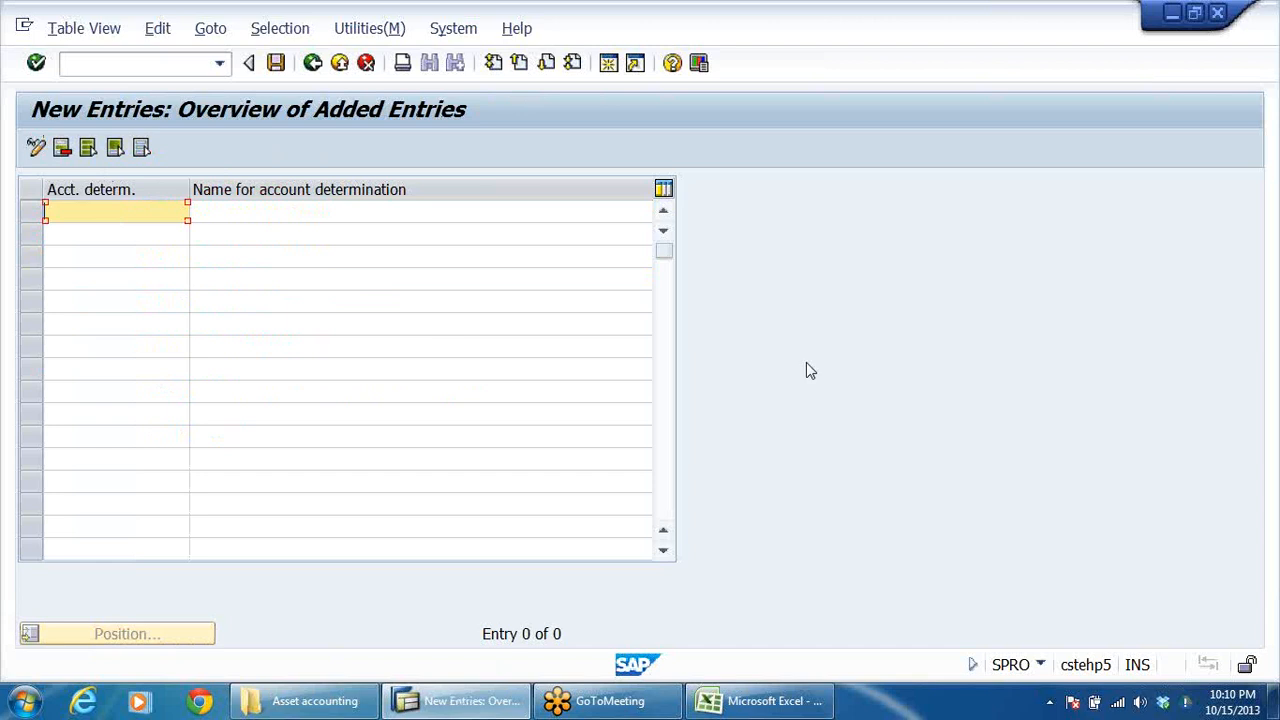
Add account determination DRLBLAND with the name LAND FOR DRL GRP as the first new entry.
type("DRLBLAND")
key("Tab")
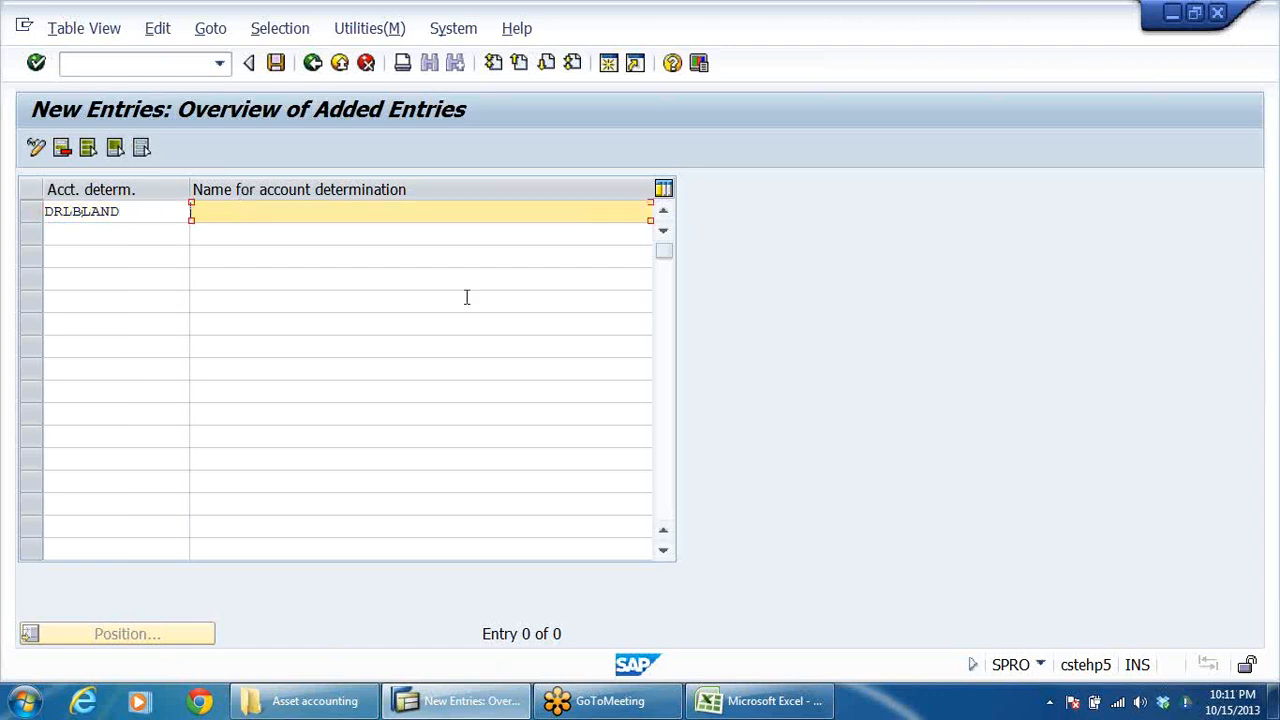
type("LAND FOR DRL GRP")
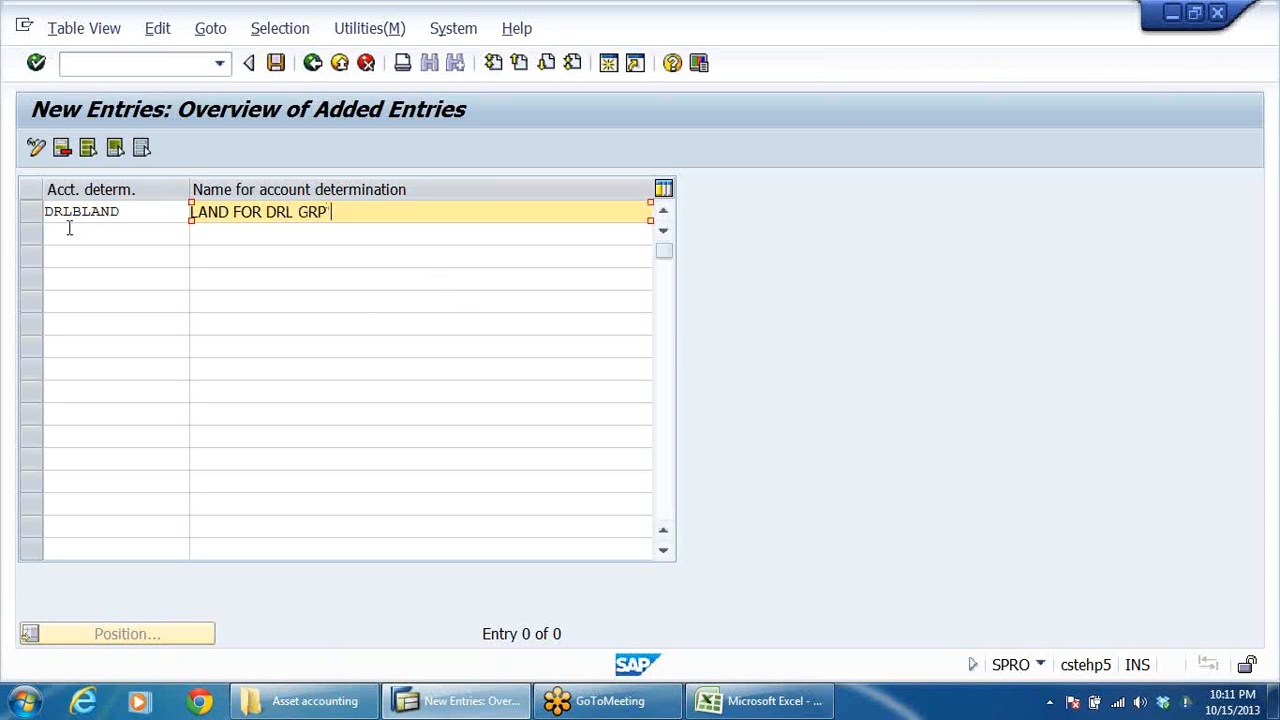
Add account determination DRLBBULD with the name BUILDINGS DRL GRP as the second new entry.
left_click(69, 228)
type("DRLB")
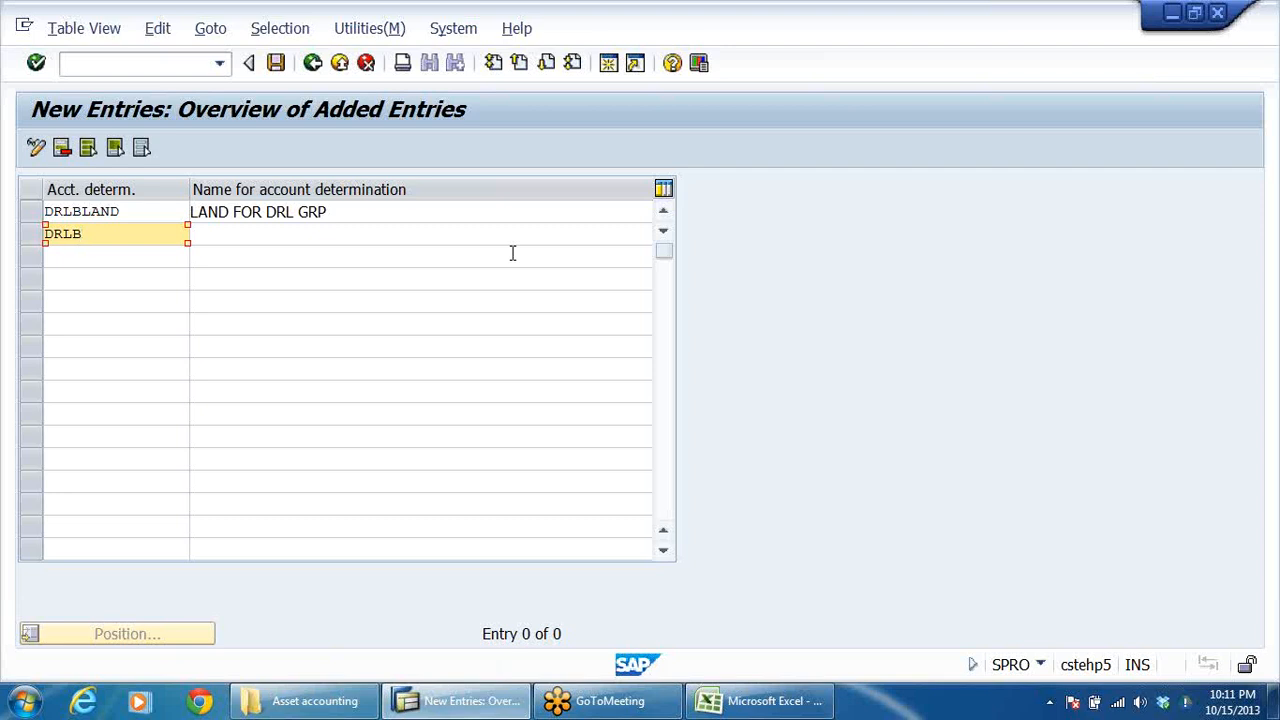
type("BULD")
left_click(457, 234)
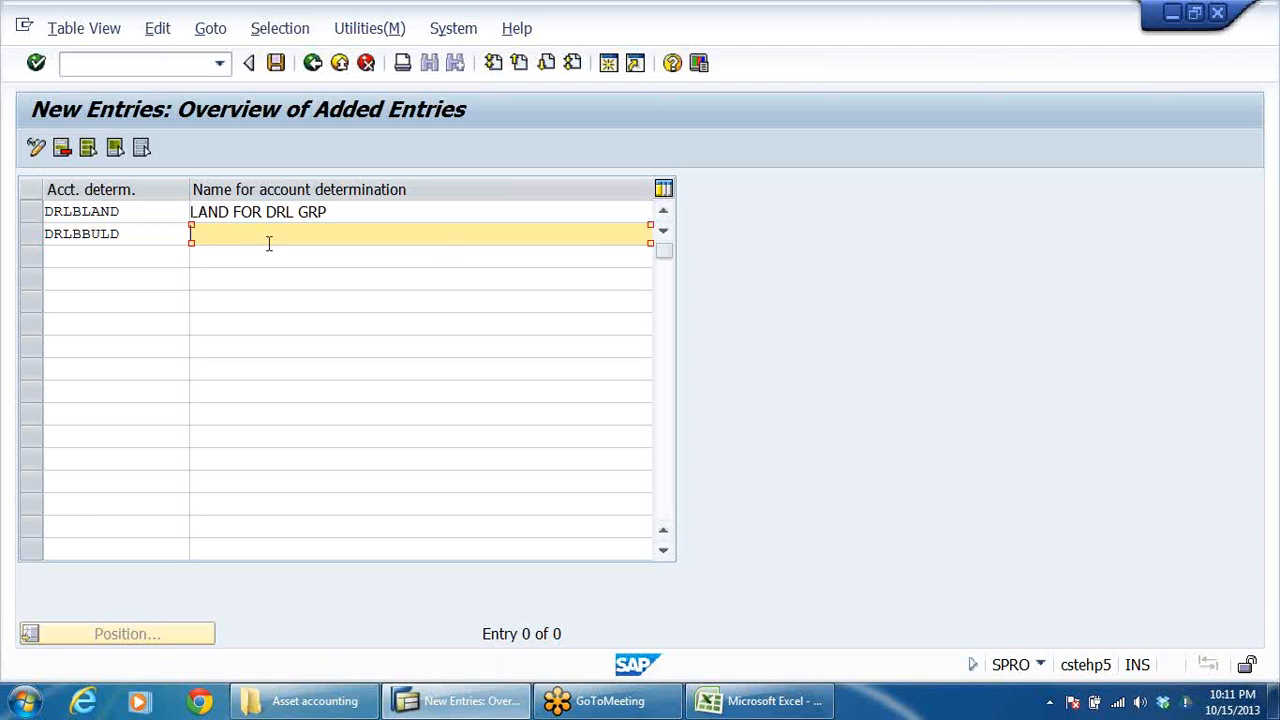
type("BUILDINGS DRL GRP")
Add account determination DRLBP&M with the name P&M DRL GRP as the third new entry.
left_click(94, 257)
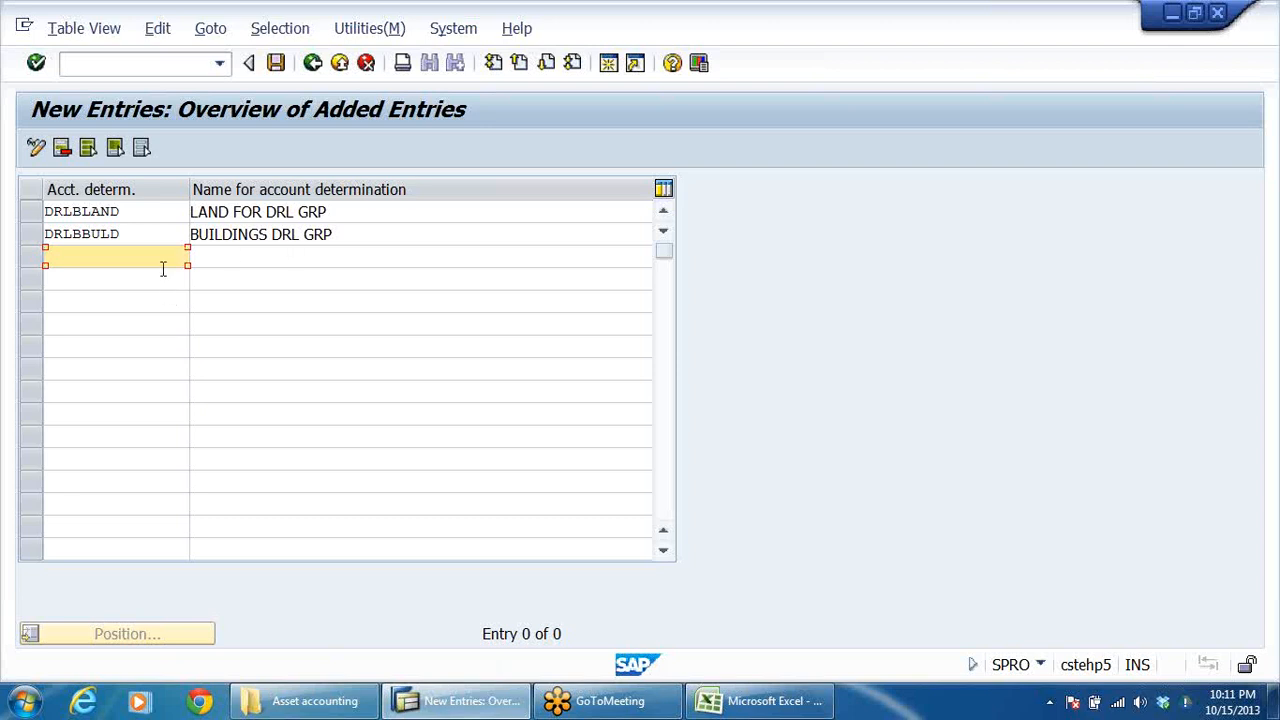
type("DRLBP&M")
left_click(235, 254)
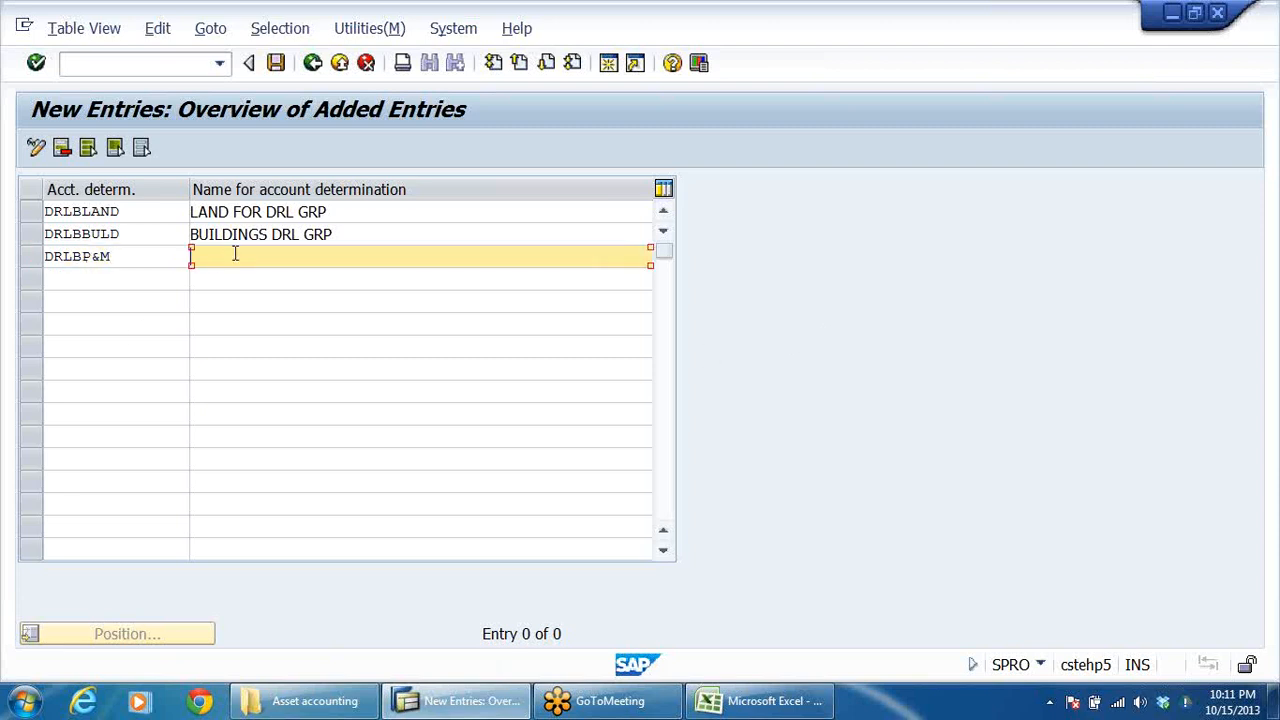
type("D")
type("&")
type("M")
key("Delete")
type("P")
left_click(382, 256)
type("DRL GRP")
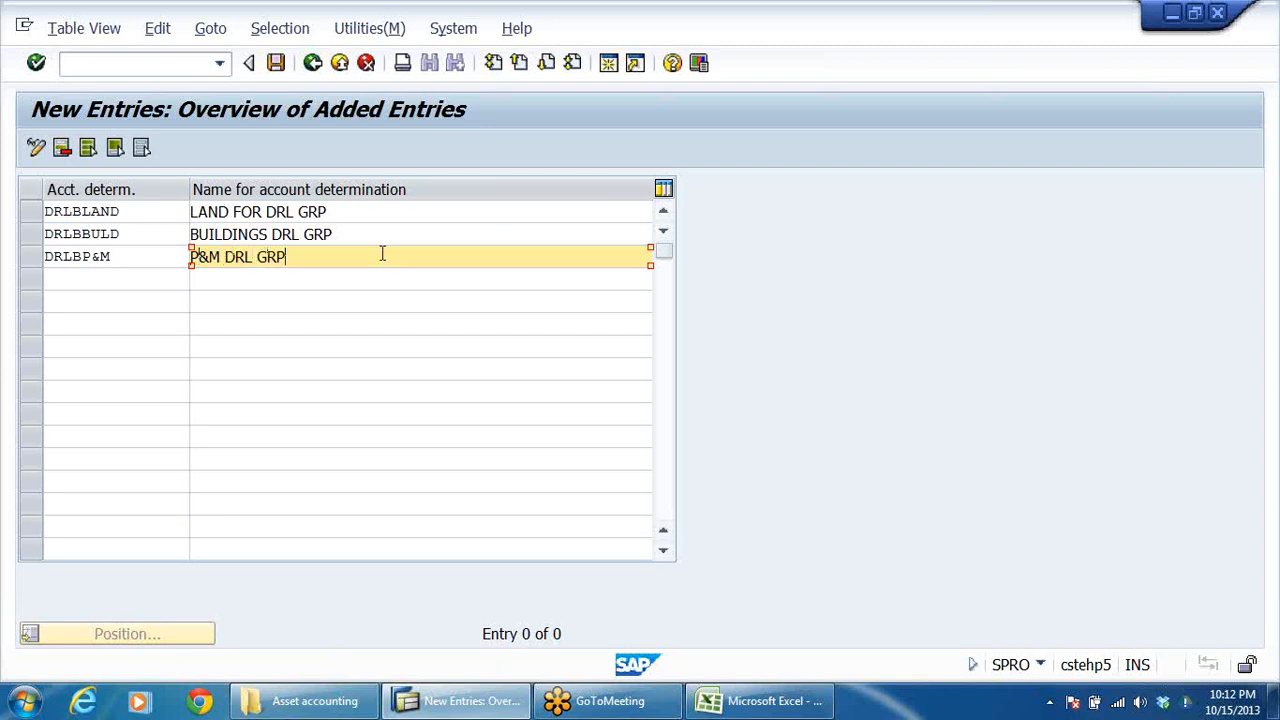
Add account determination DRLBAUC with the name ASSET UNDER CONSTRN-DRLB as the fourth new entry.
left_click(117, 277)
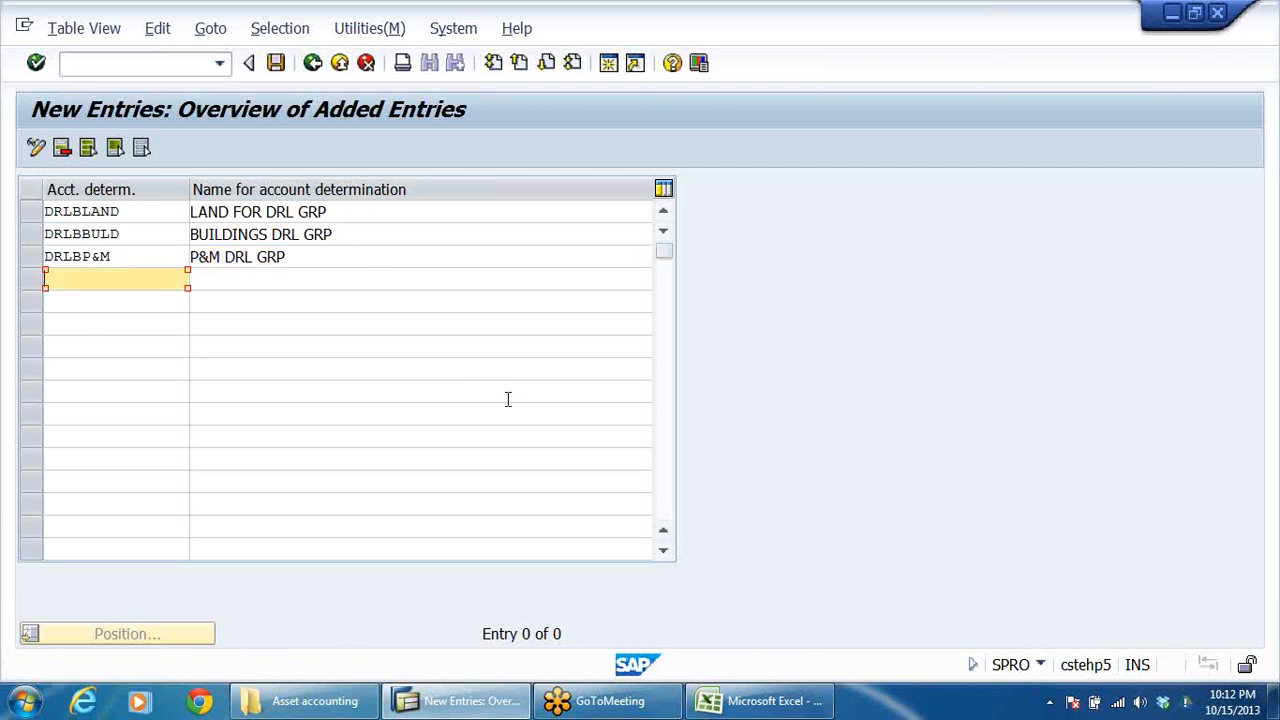
type("DRLBAUC")
key("Tab")
type("ASS")
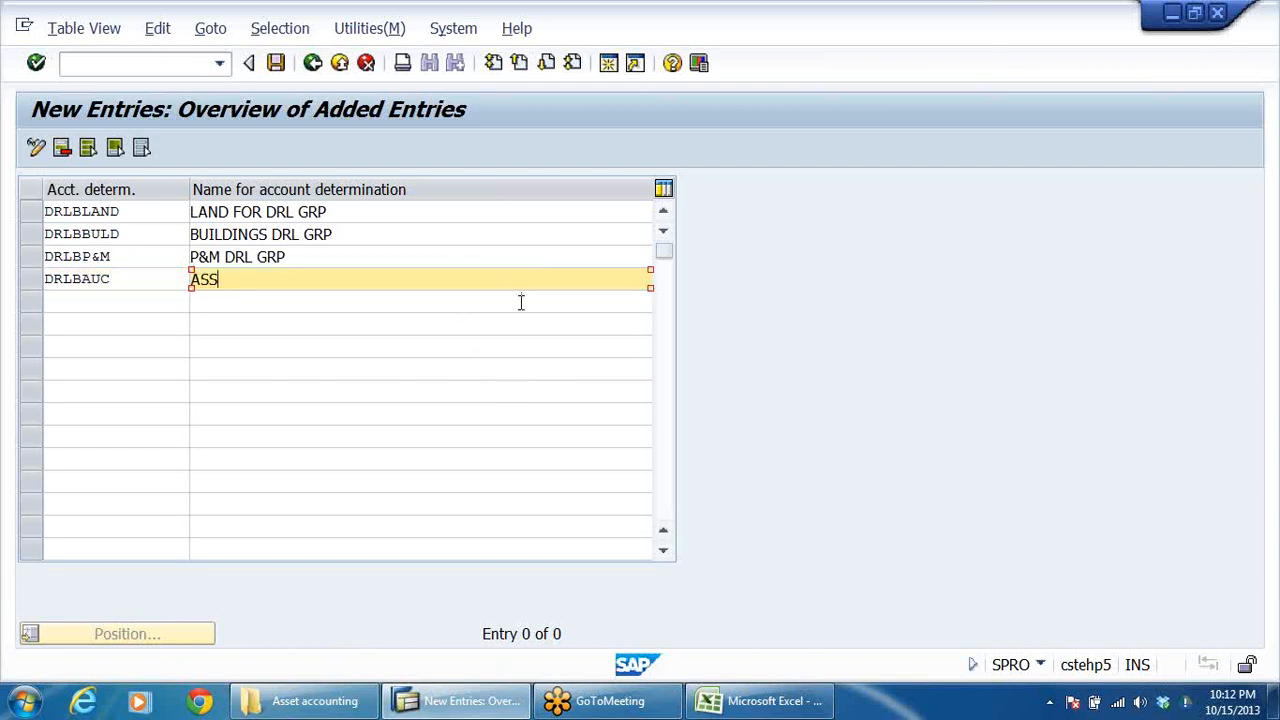
type("ET UNDER CONSTRN ")
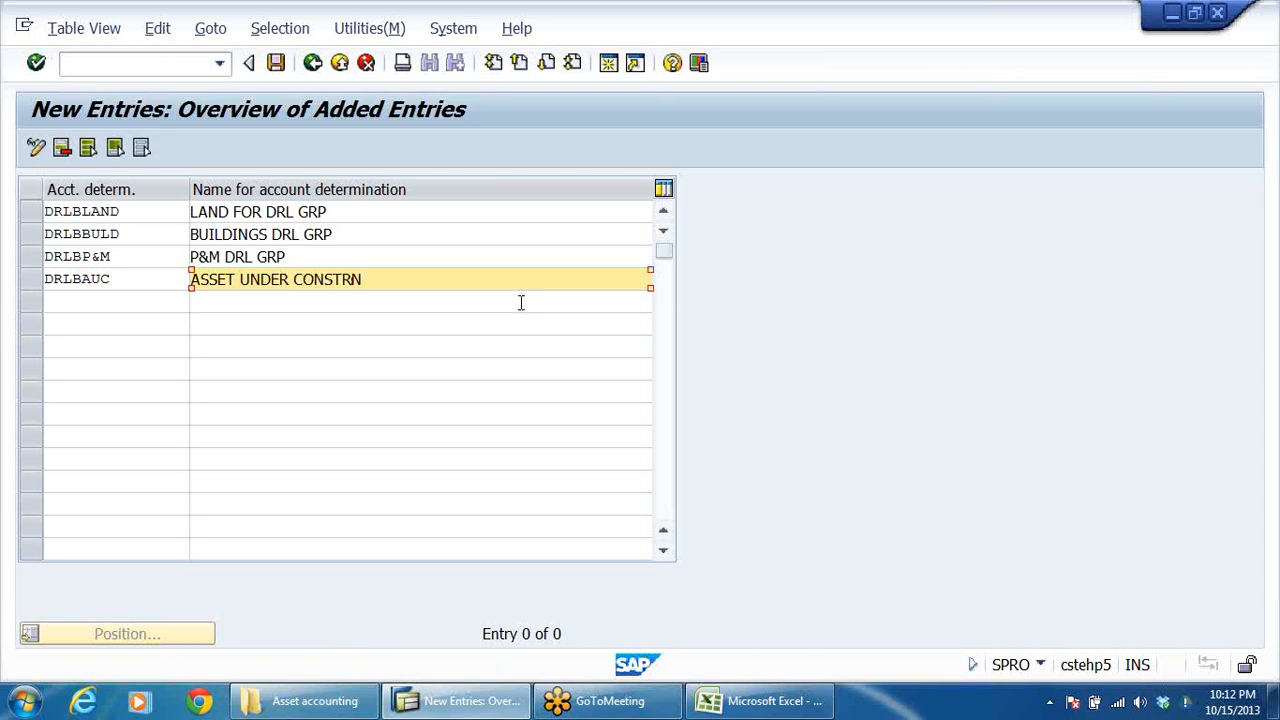
type("-")
key("BackSpace")
key("BackSpace")
type("-DRLB")
Save the new account determinations to the proposed customizing request DRLB ASSET ACCOUNTING.
left_click(276, 62)
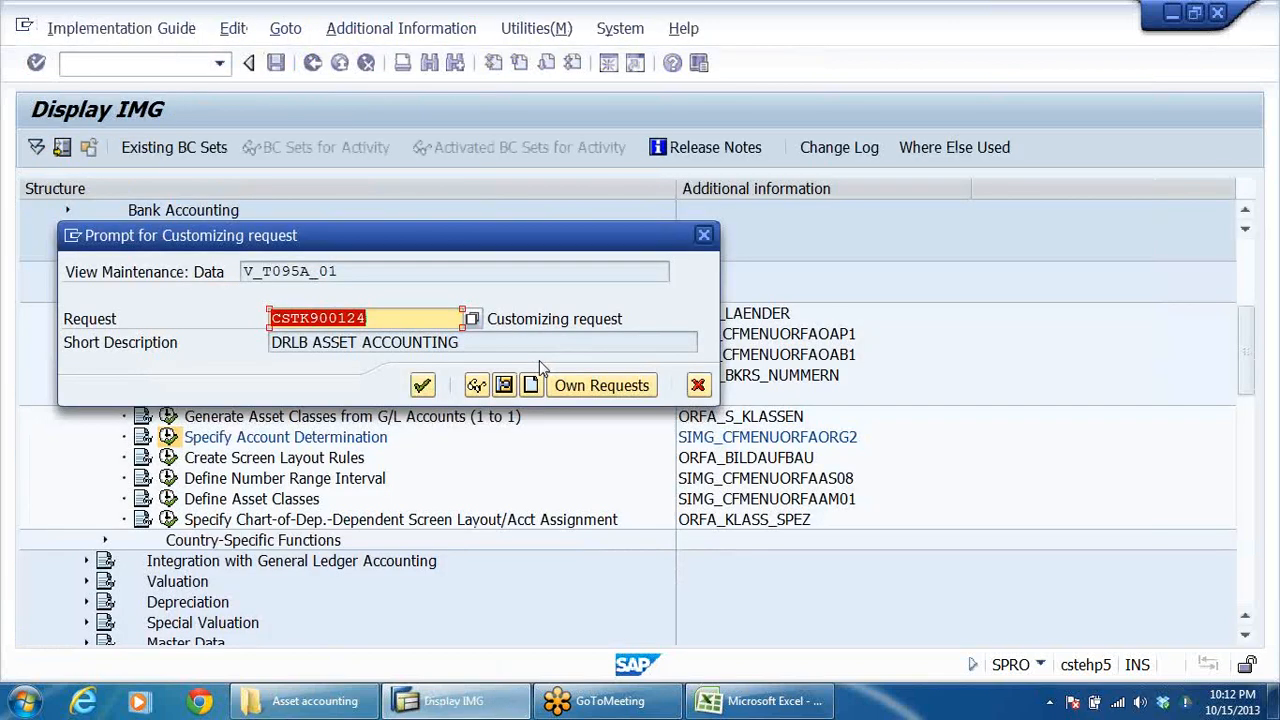
left_click(422, 385)
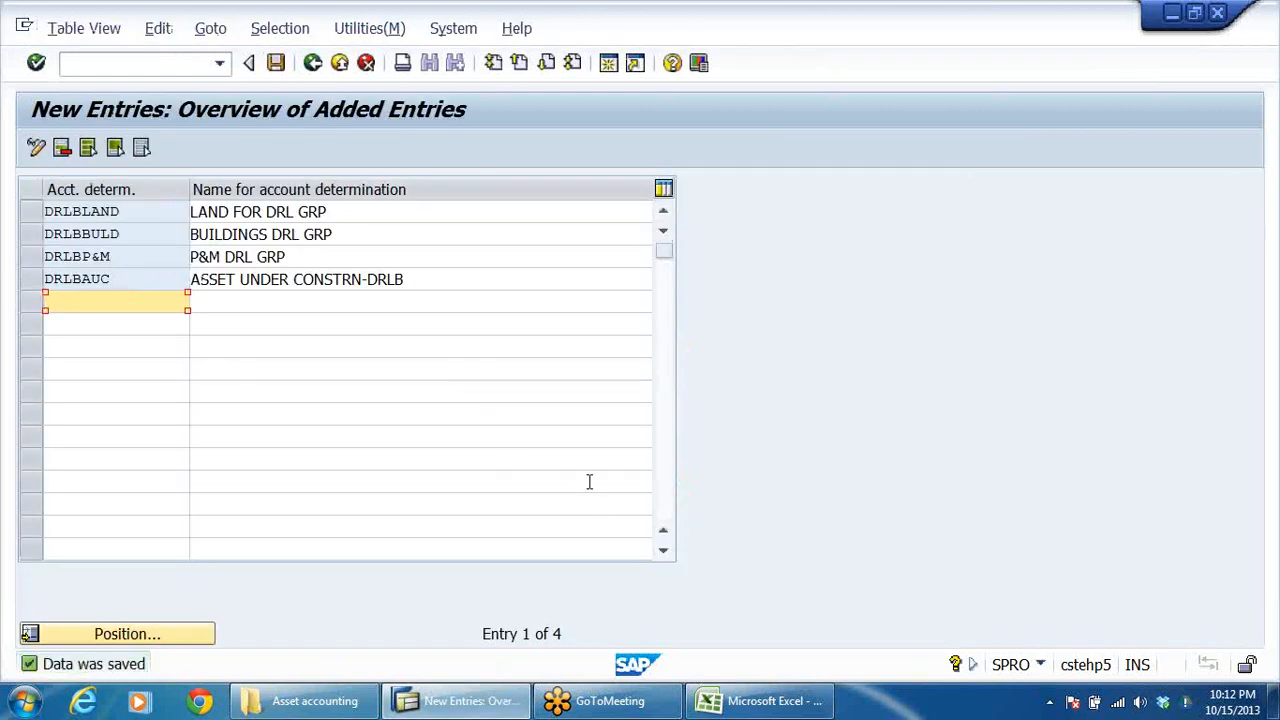
left_click_drag(437, 279, 190, 280)
left_click(276, 63)
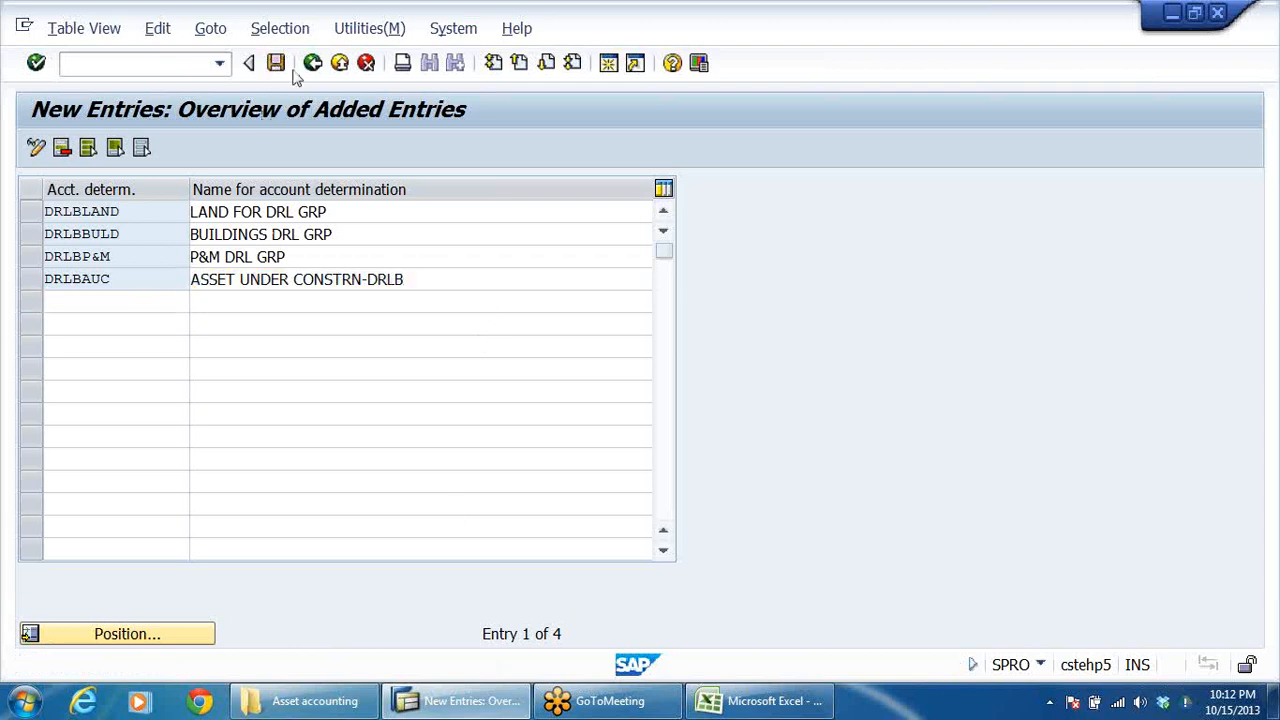
Leave account determination maintenance for the implementation guide and select the Create Screen Layout Rules activity under Asset Classes.
left_click(312, 63)
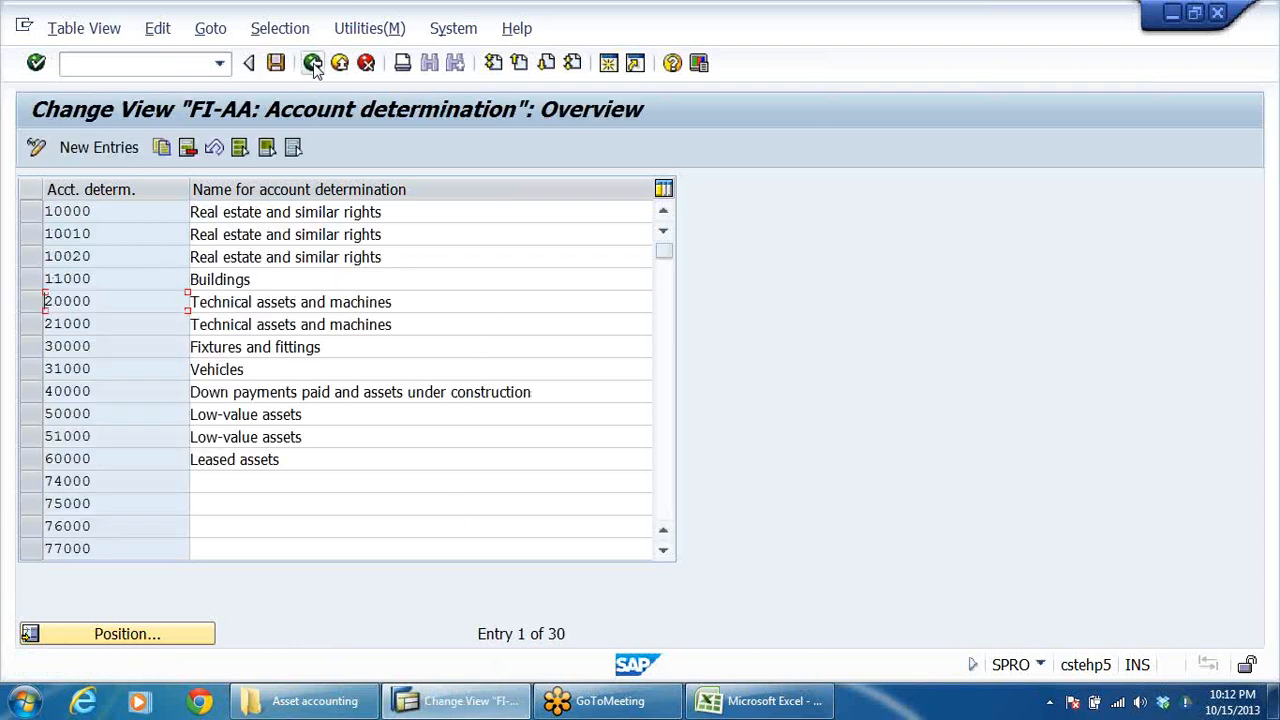
left_click(355, 345)
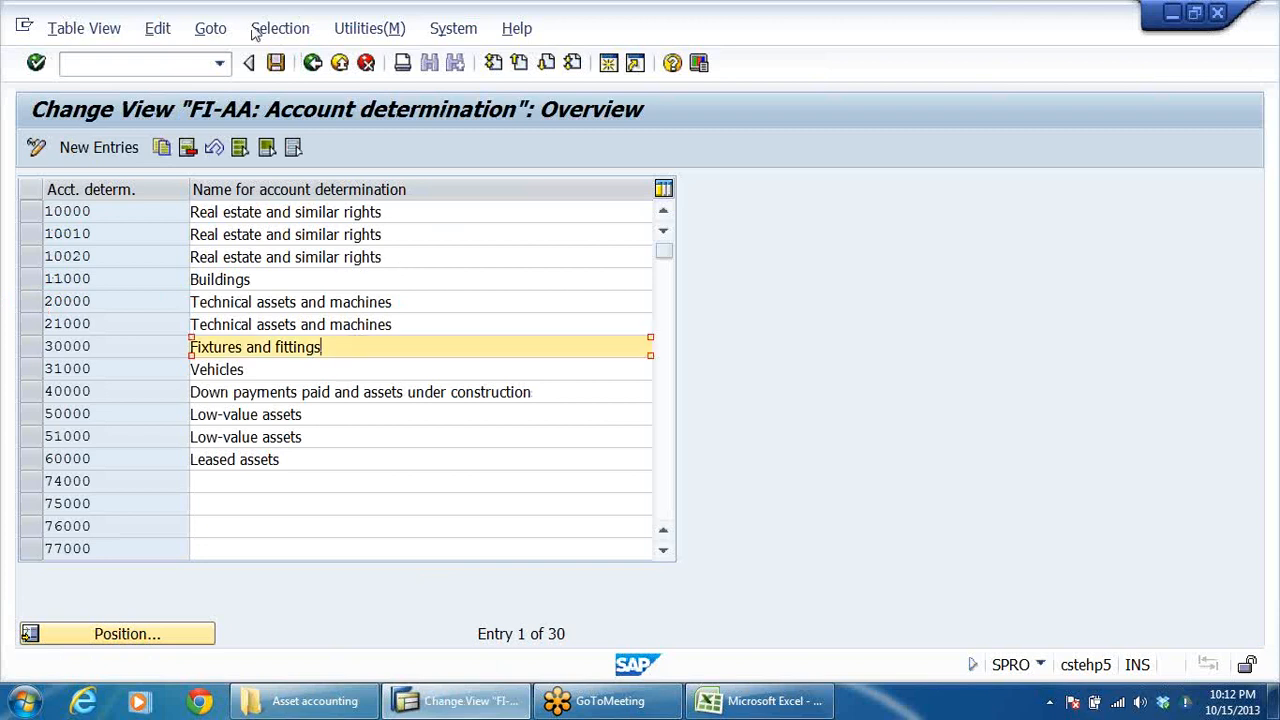
left_click(312, 63)
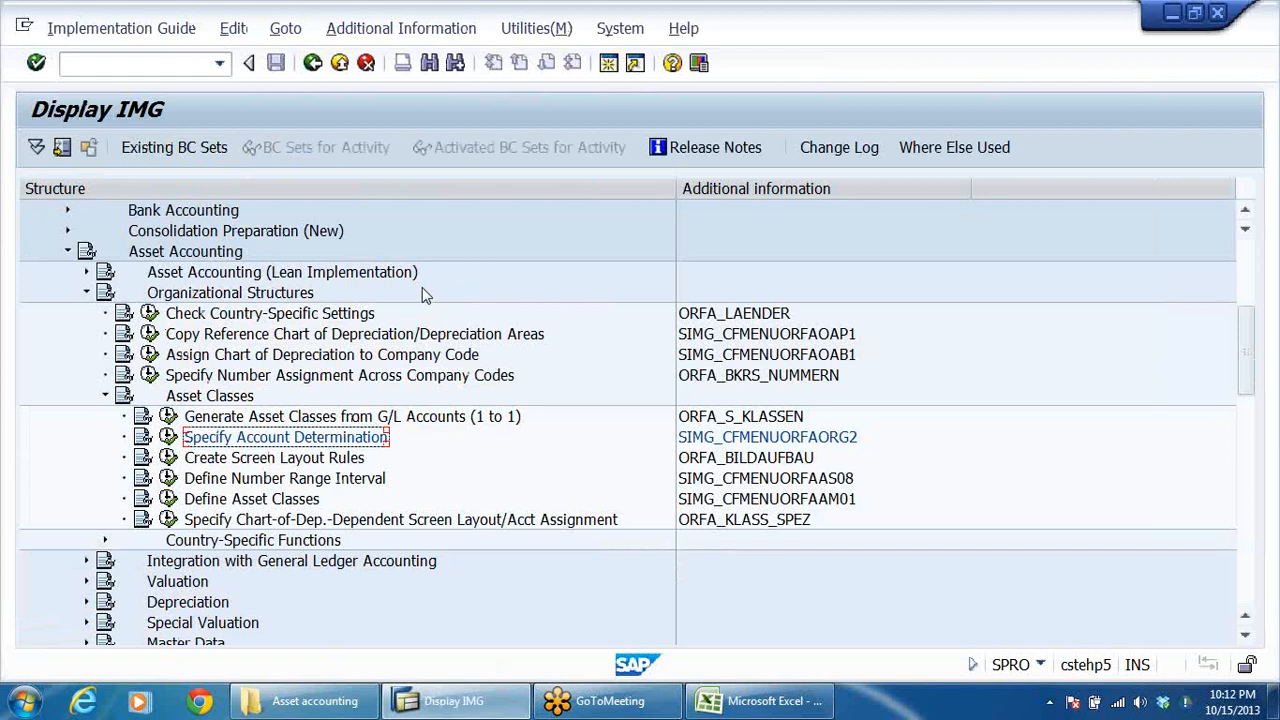
left_click(277, 460)
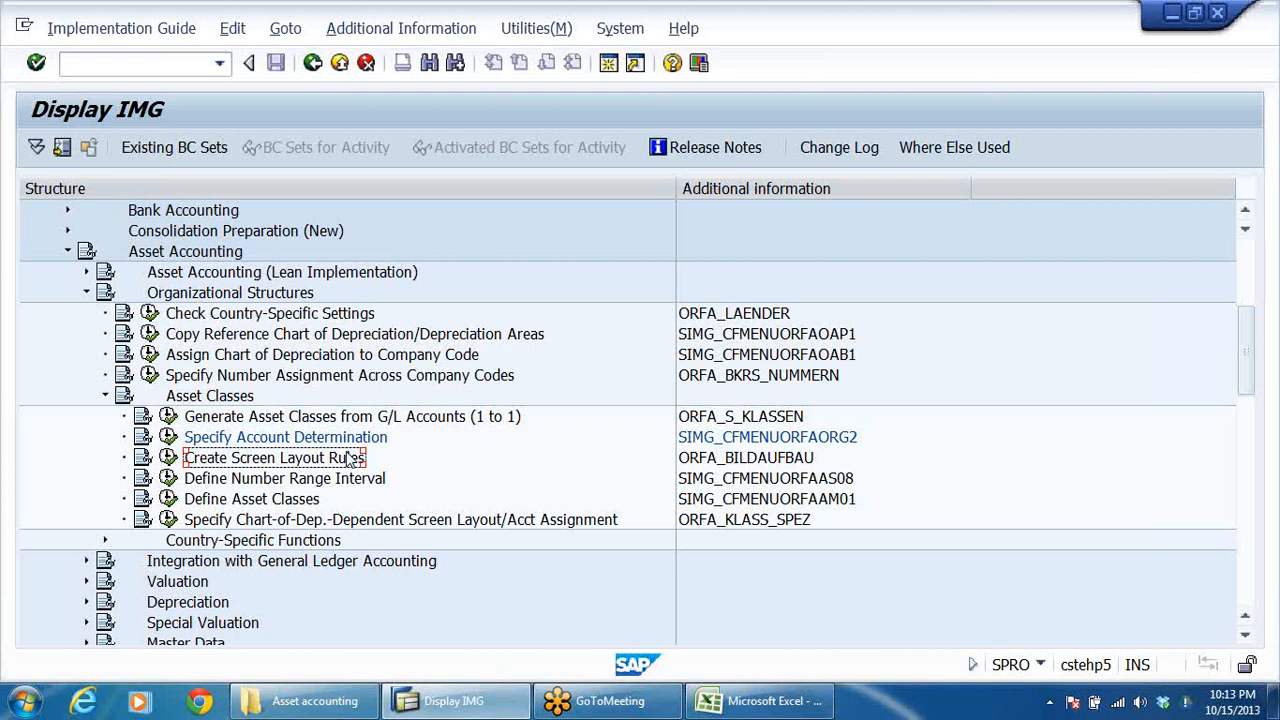
Review the account determination column of the Excel asset accounting workbook from land to furniture and fixtures, and return to the SAP implementation guide.
left_click(740, 700)
left_click(330, 318)
left_click(335, 400)
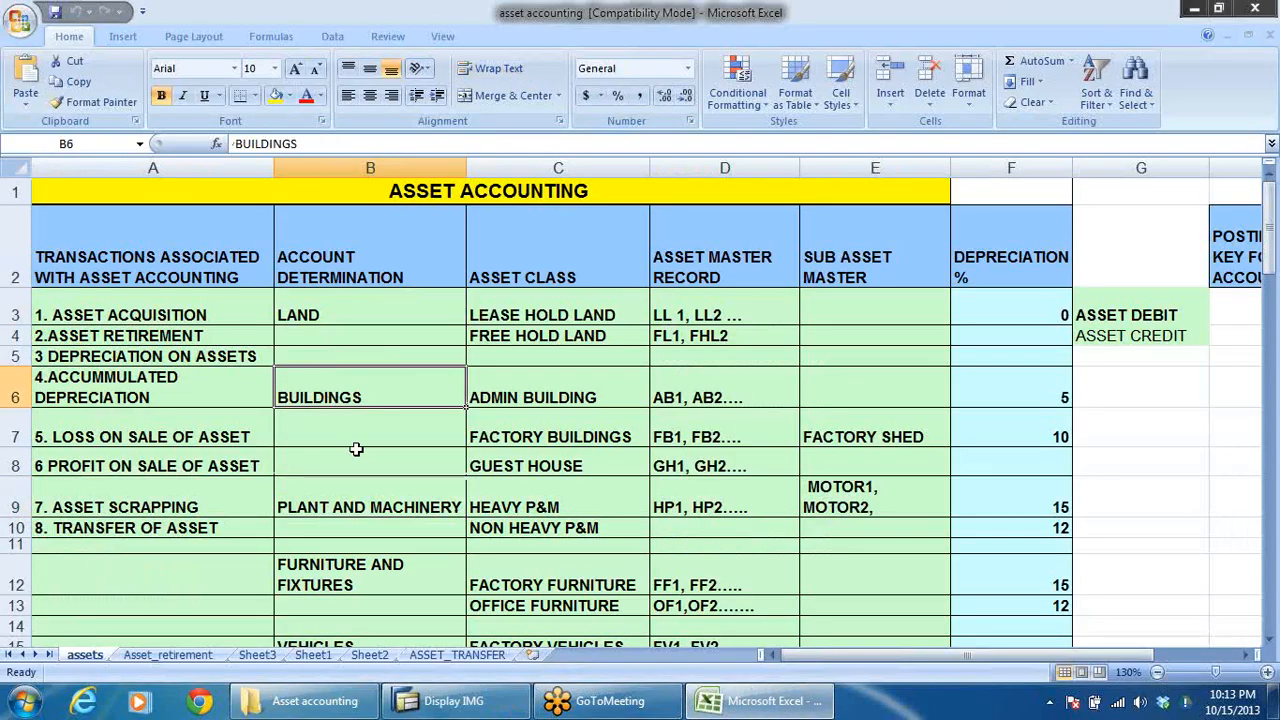
left_click(345, 503)
left_click(338, 576)
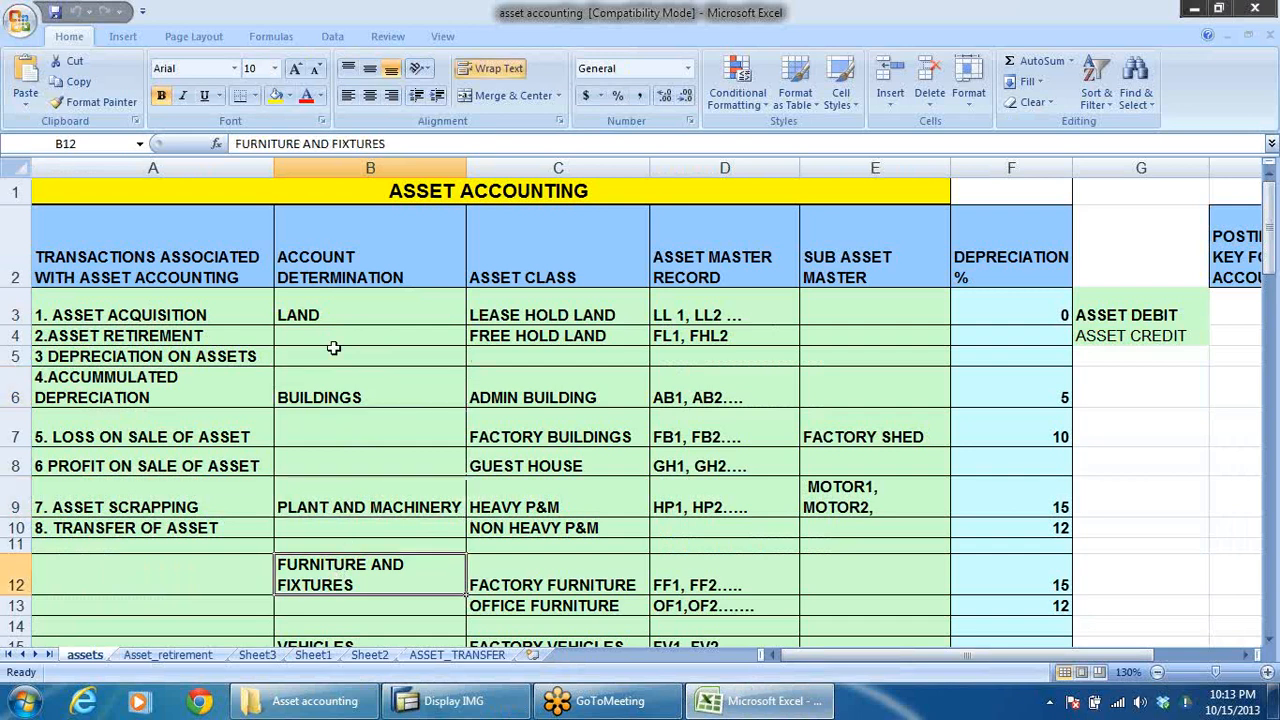
left_click(313, 315)
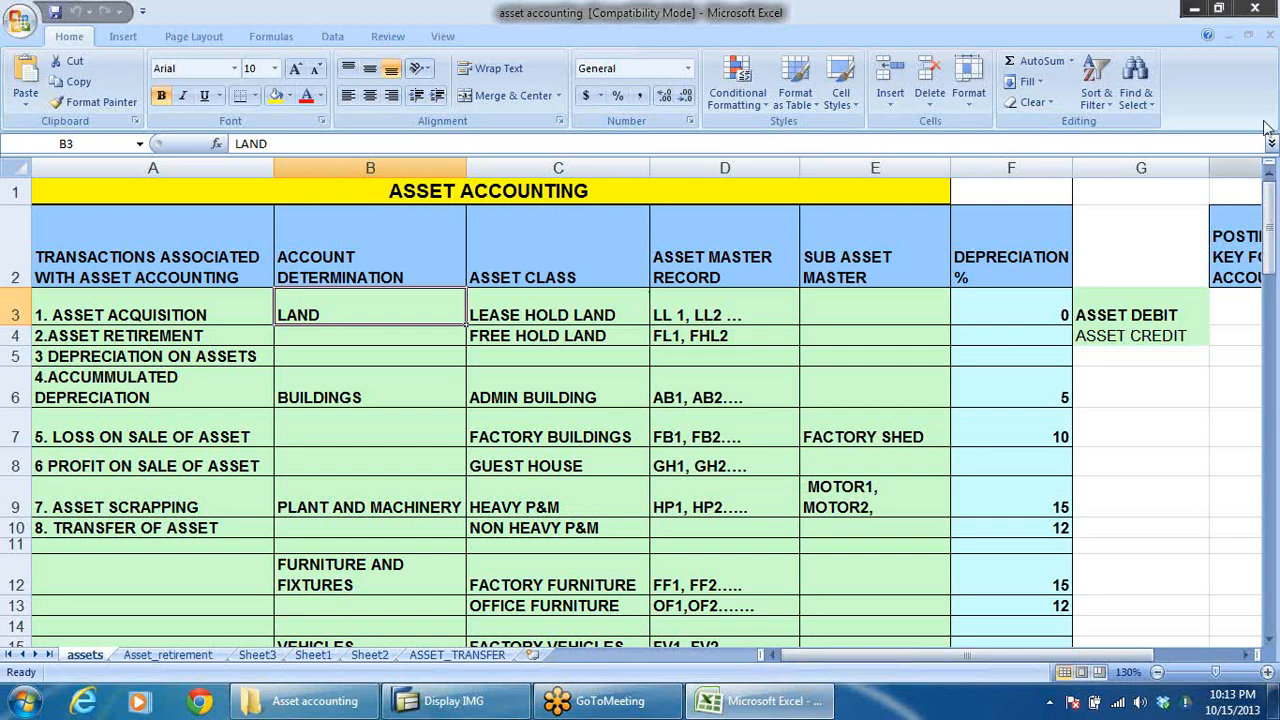
left_click(1259, 70)
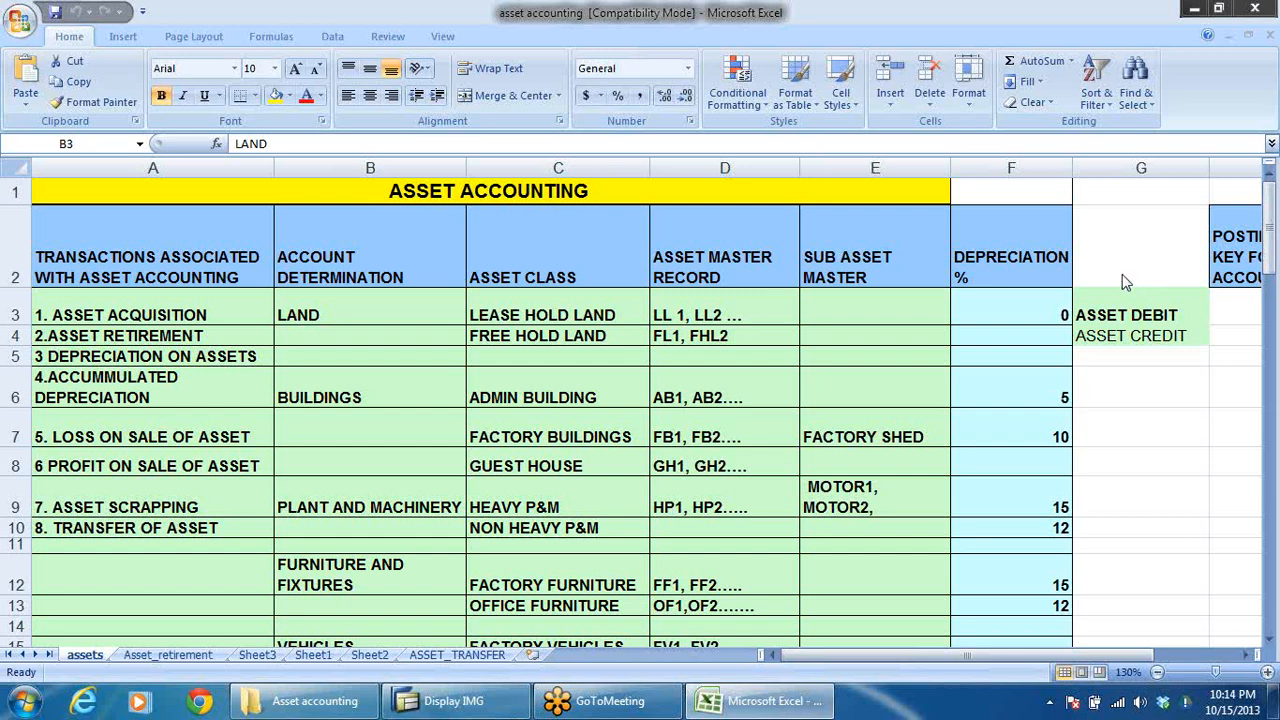
left_click(345, 312)
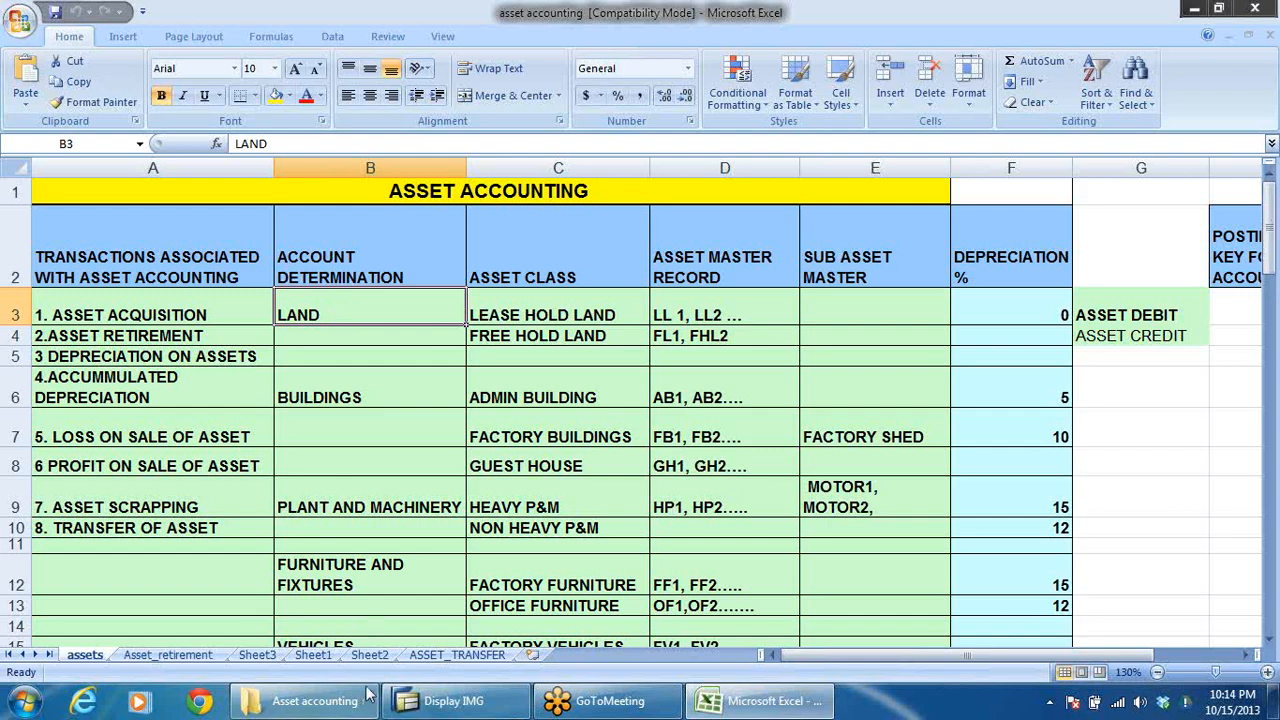
key("alt+Tab")
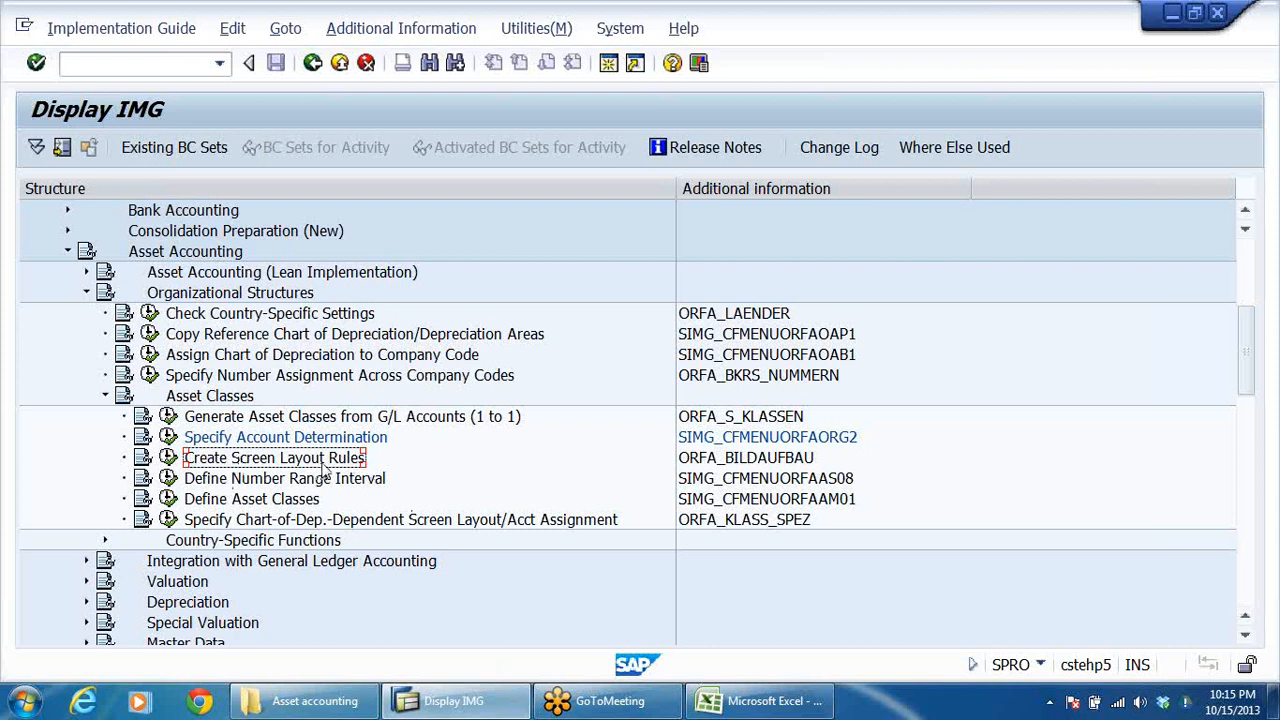
Open the Create Screen Layout Rules activity and select rules 1000, 1100, 2000 and 4000, widening the screen layout rule column.
left_click(168, 457)
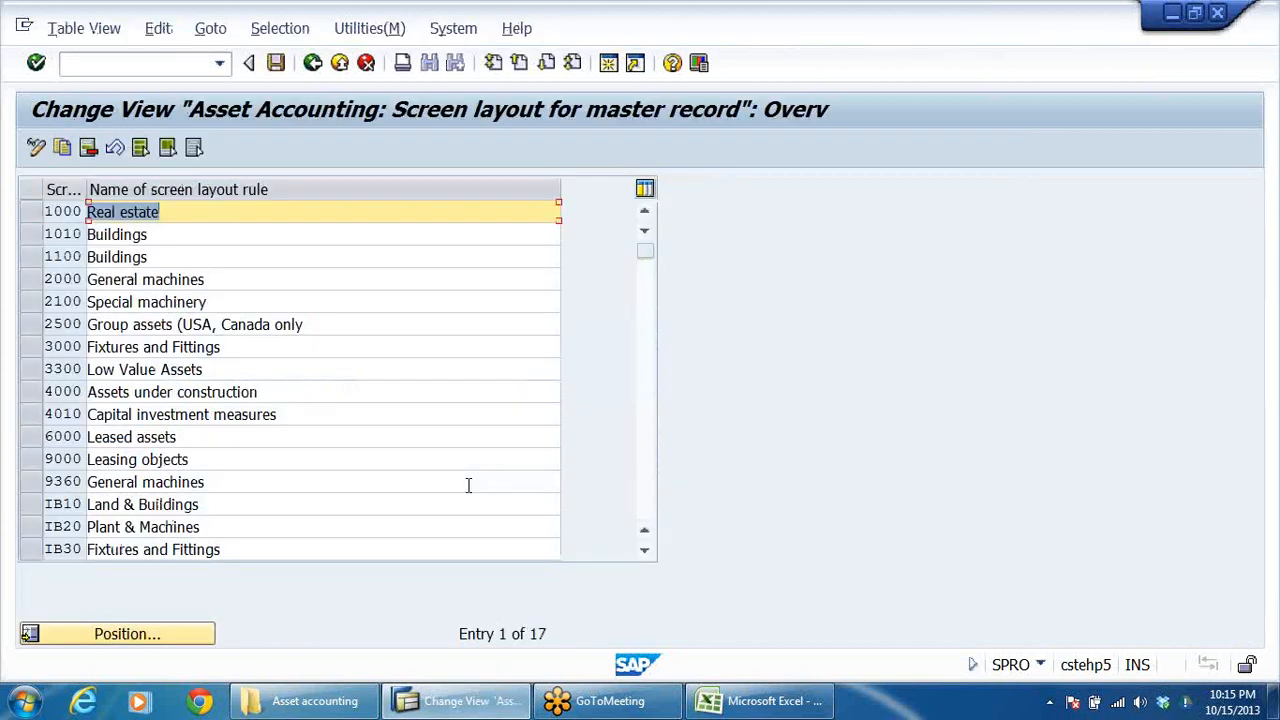
left_click(233, 205)
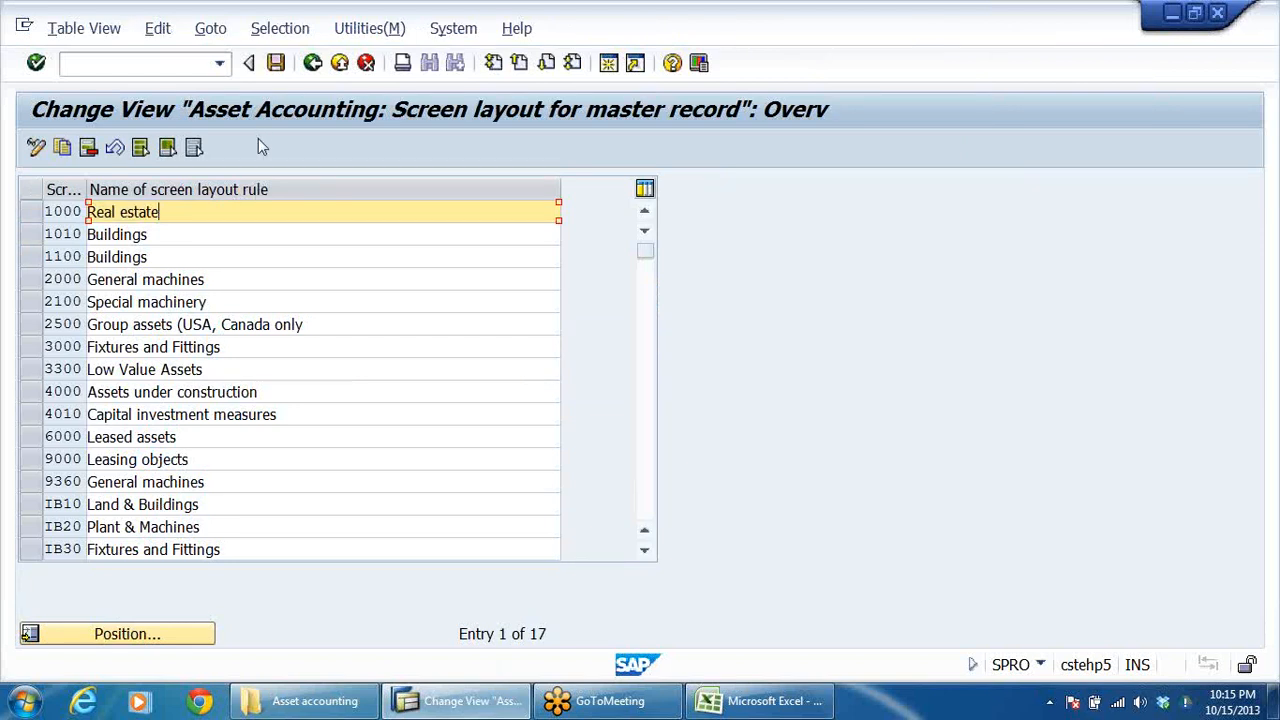
left_click(30, 300)
left_click(31, 211)
left_click(27, 236)
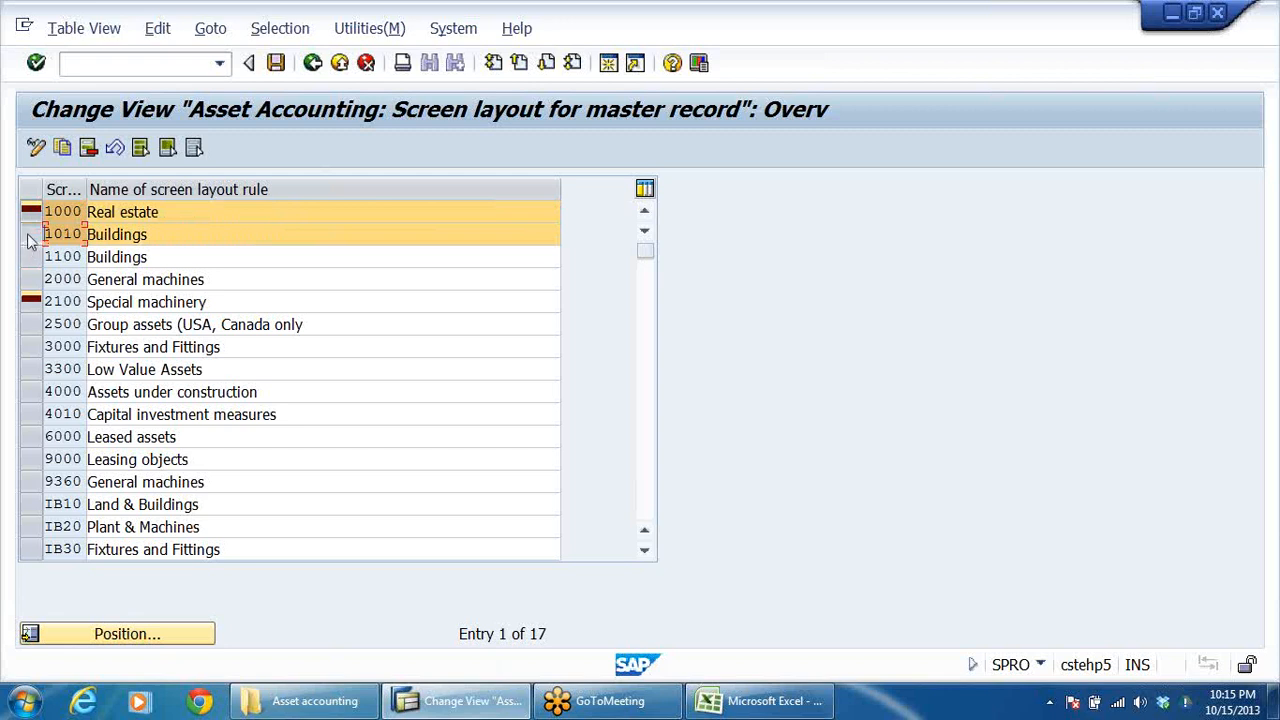
left_click(29, 236)
left_click(29, 257)
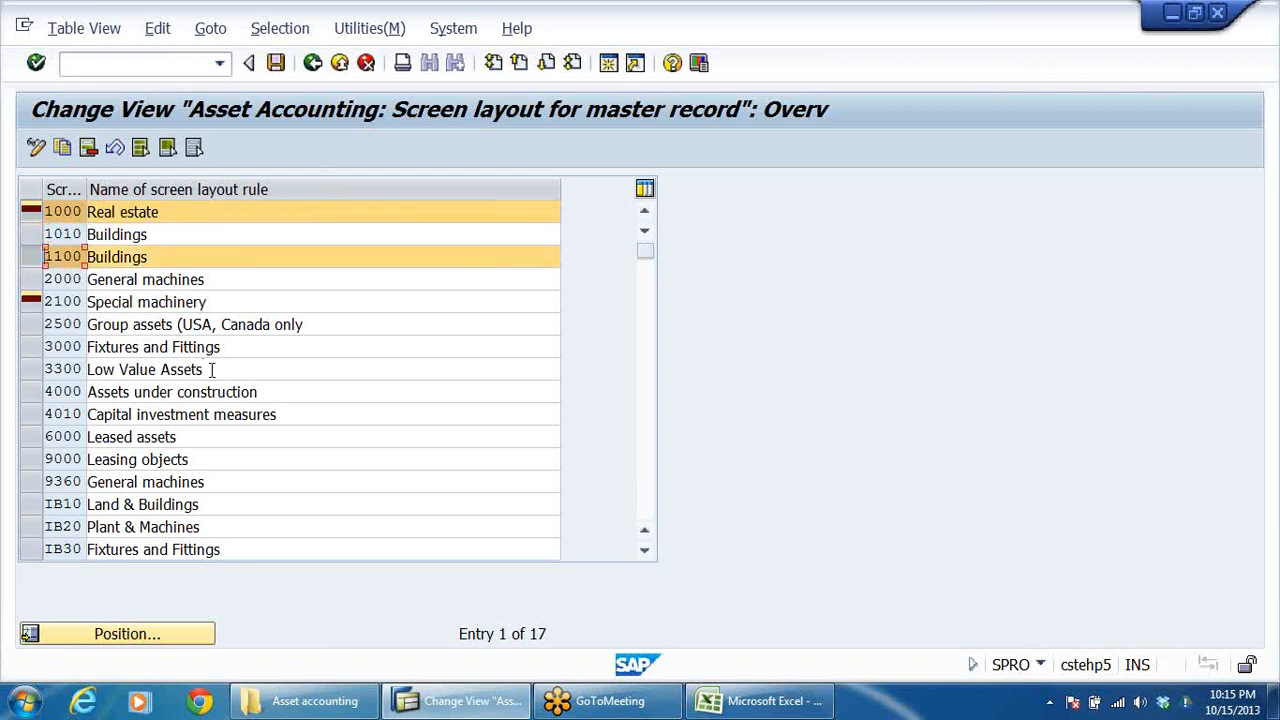
left_click(33, 282)
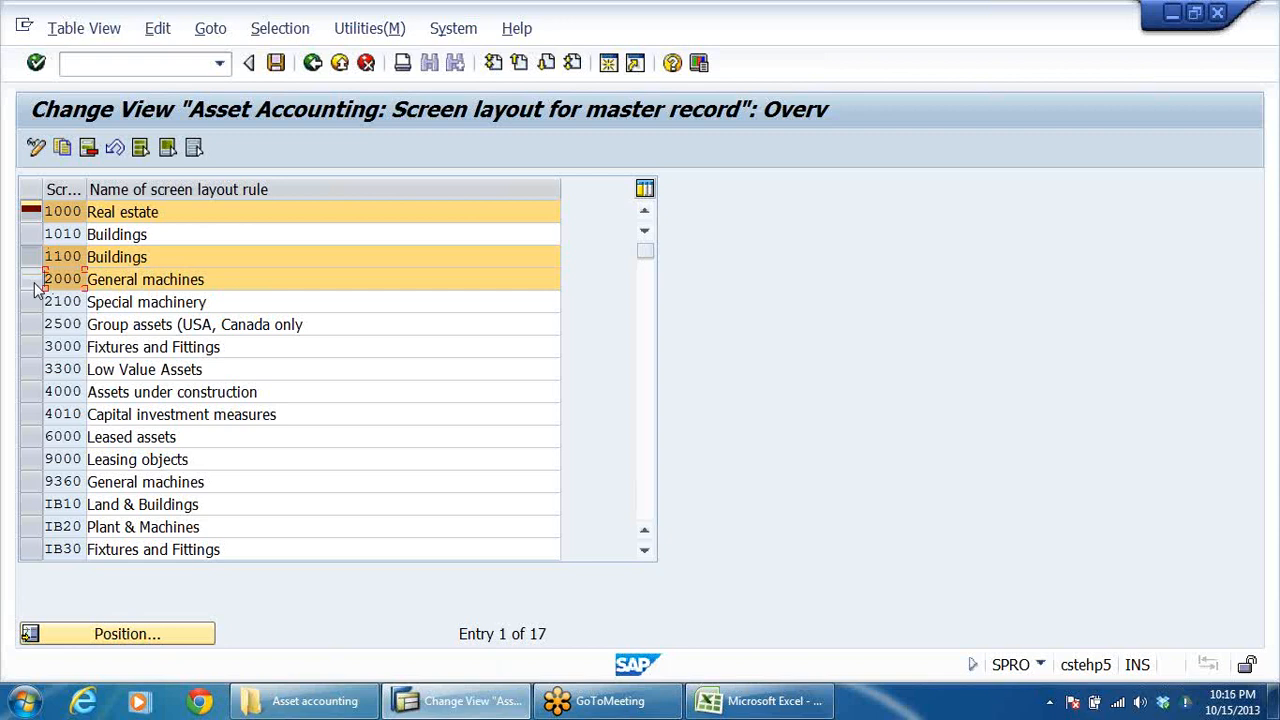
left_click(32, 394)
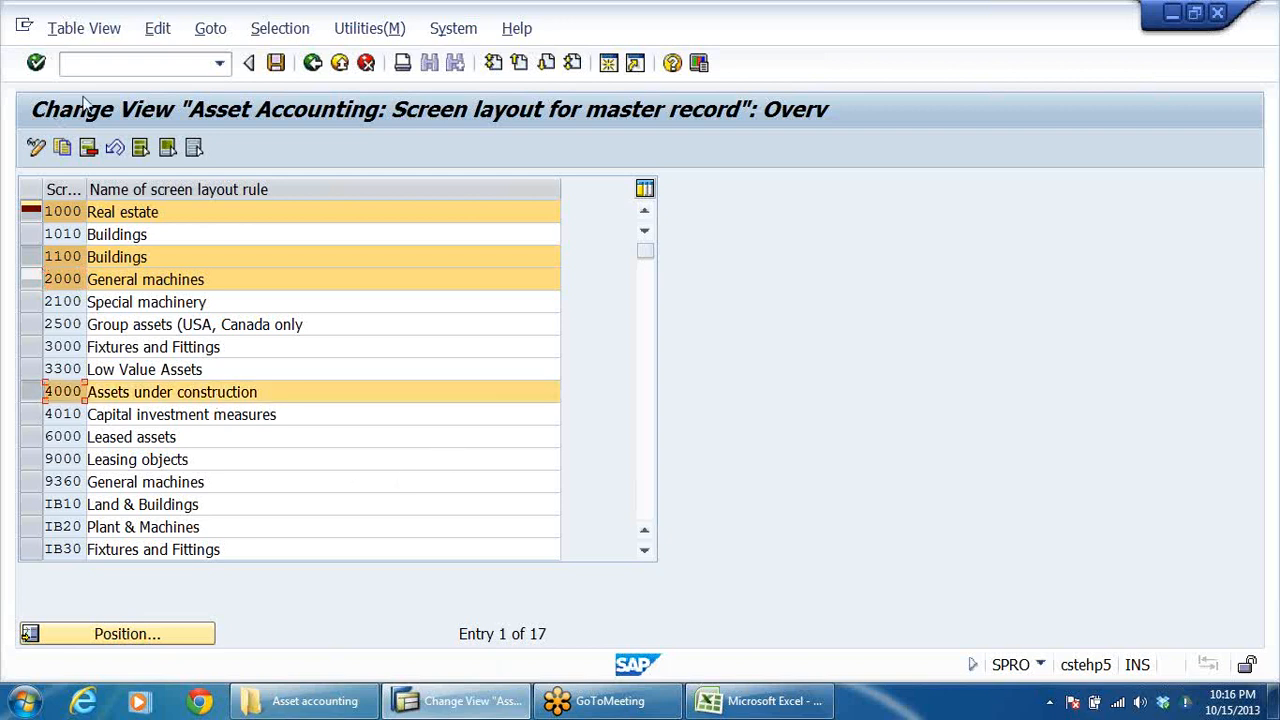
left_click_drag(88, 196, 143, 196)
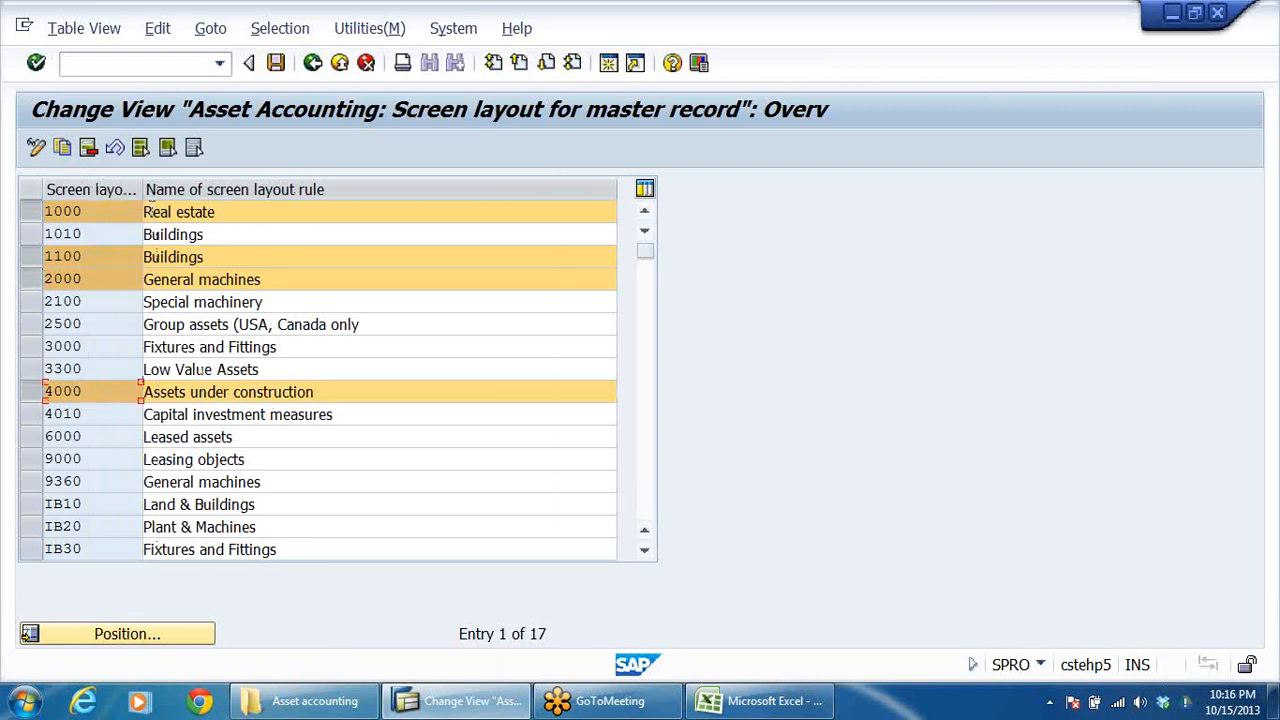
left_click_drag(143, 192, 199, 197)
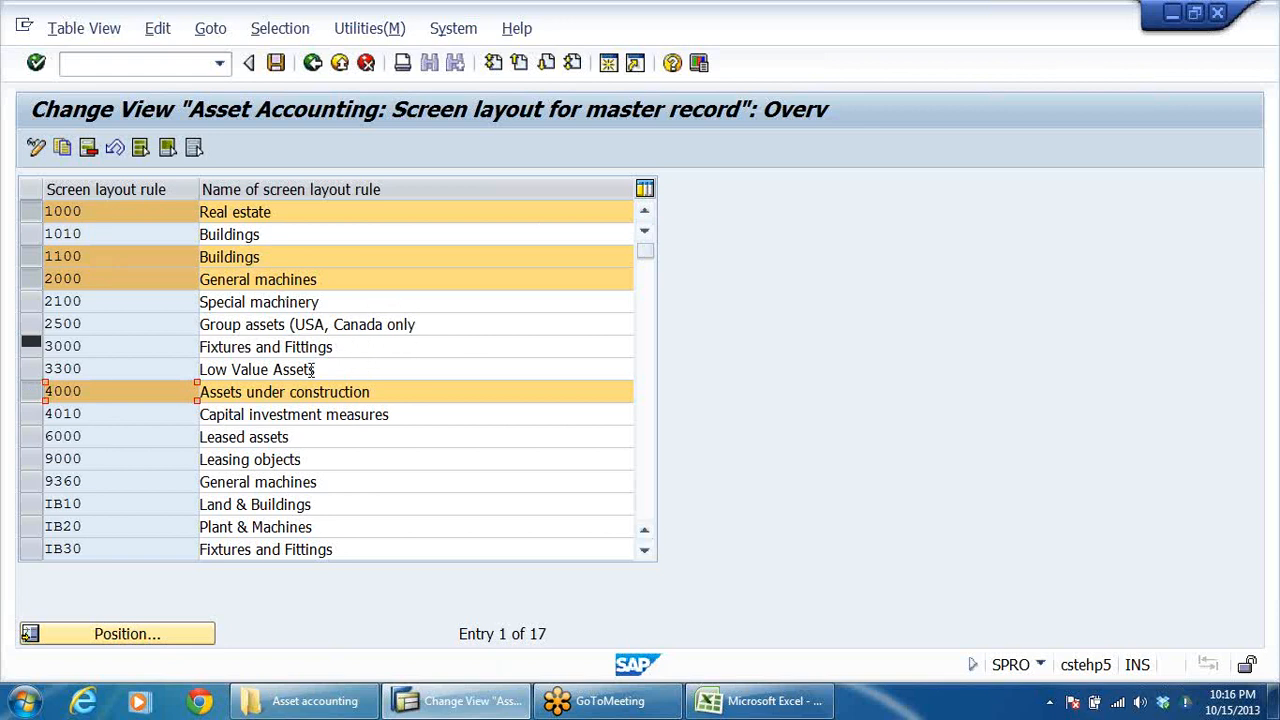
left_click(63, 148)
left_click(112, 206)
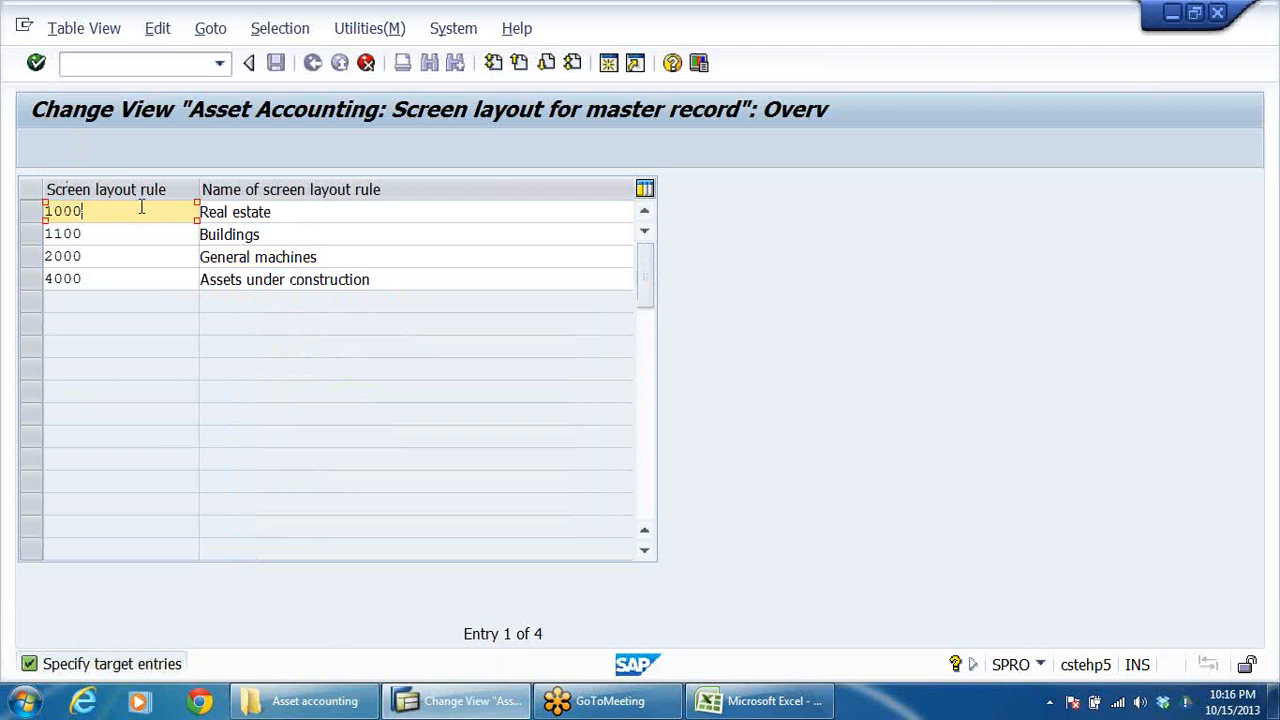
key("BackSpace")
key("BackSpace")
key("BackSpace")
key("BackSpace")
type("DRLA")
left_click(336, 218)
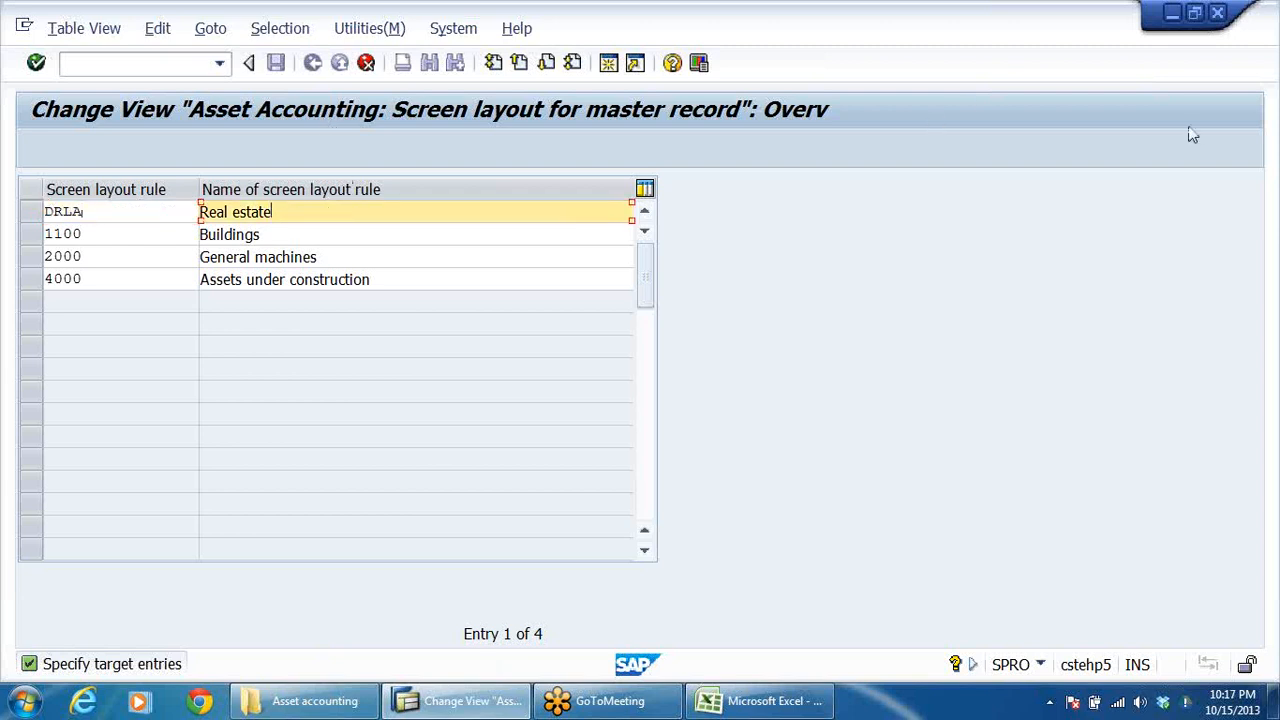
left_click(1266, 78)
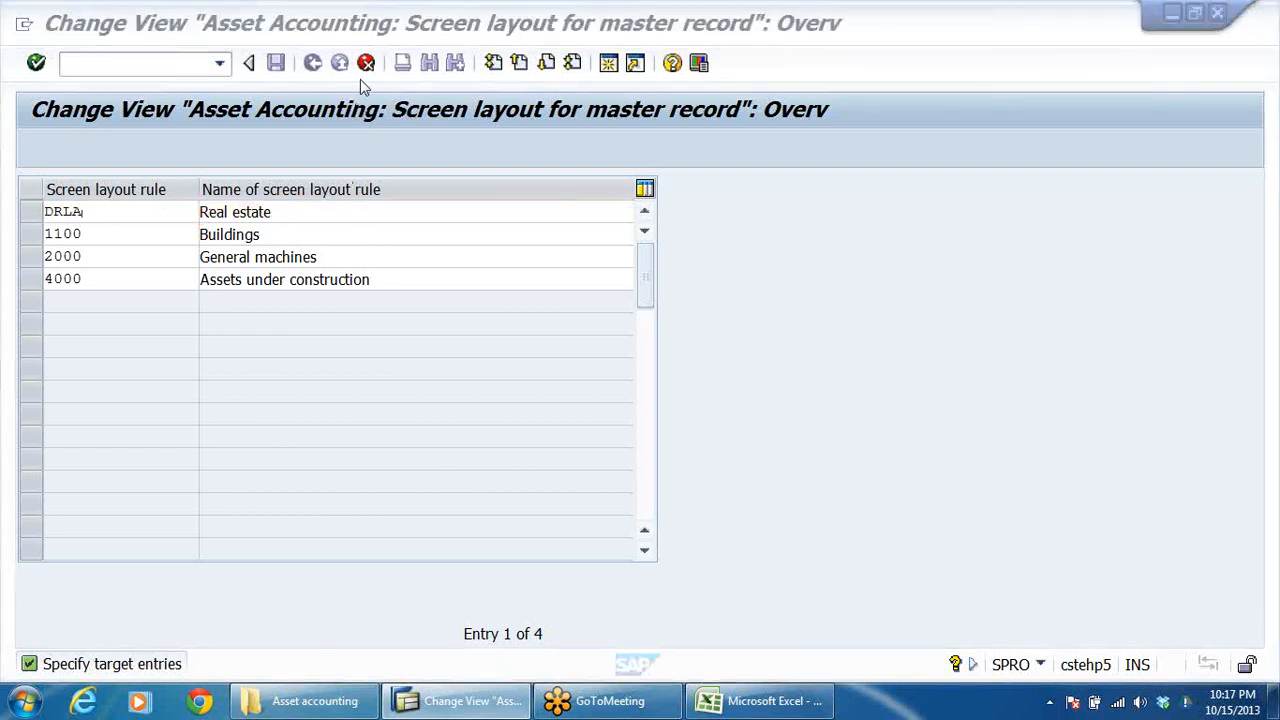
left_click(786, 254)
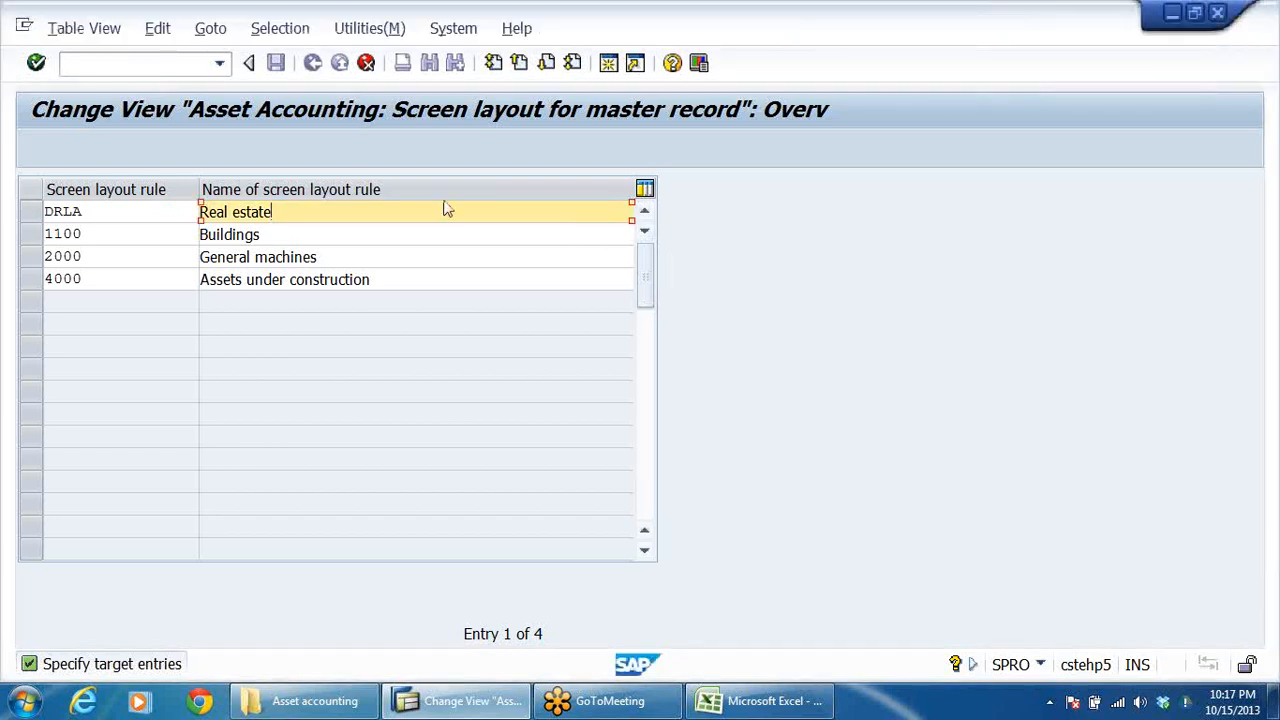
left_click(363, 150)
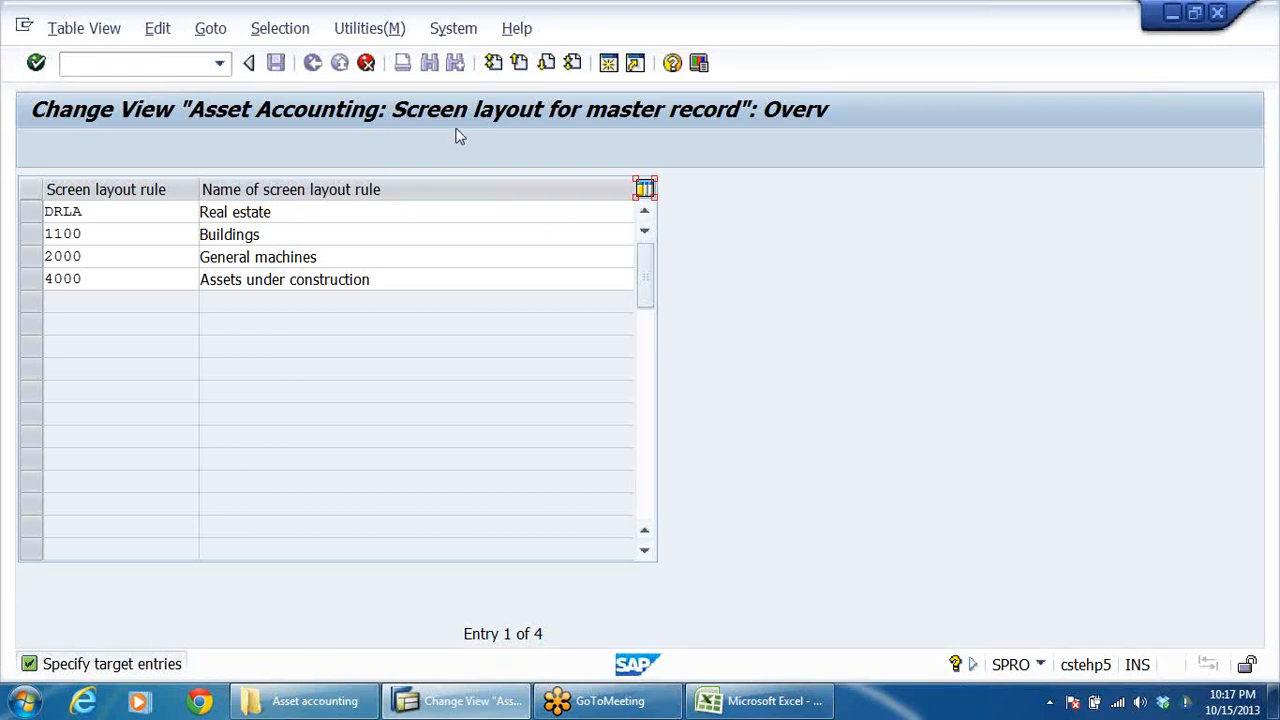
left_click(365, 63)
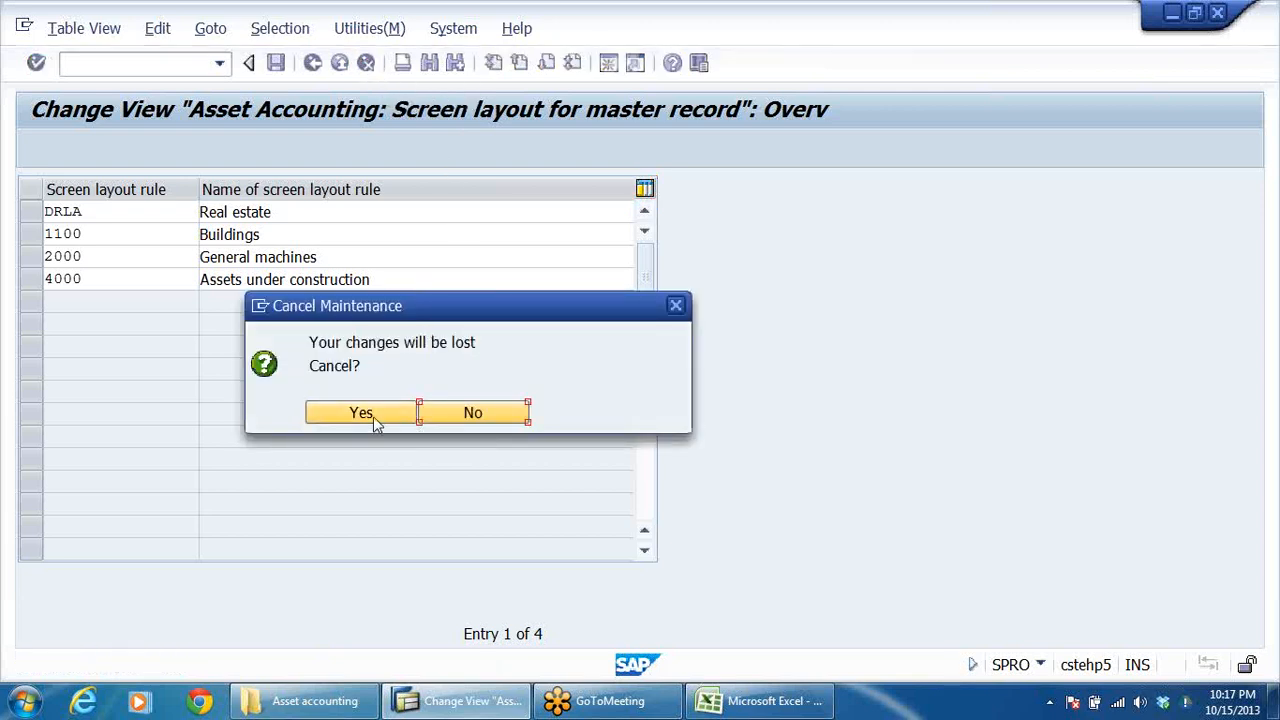
left_click(373, 415)
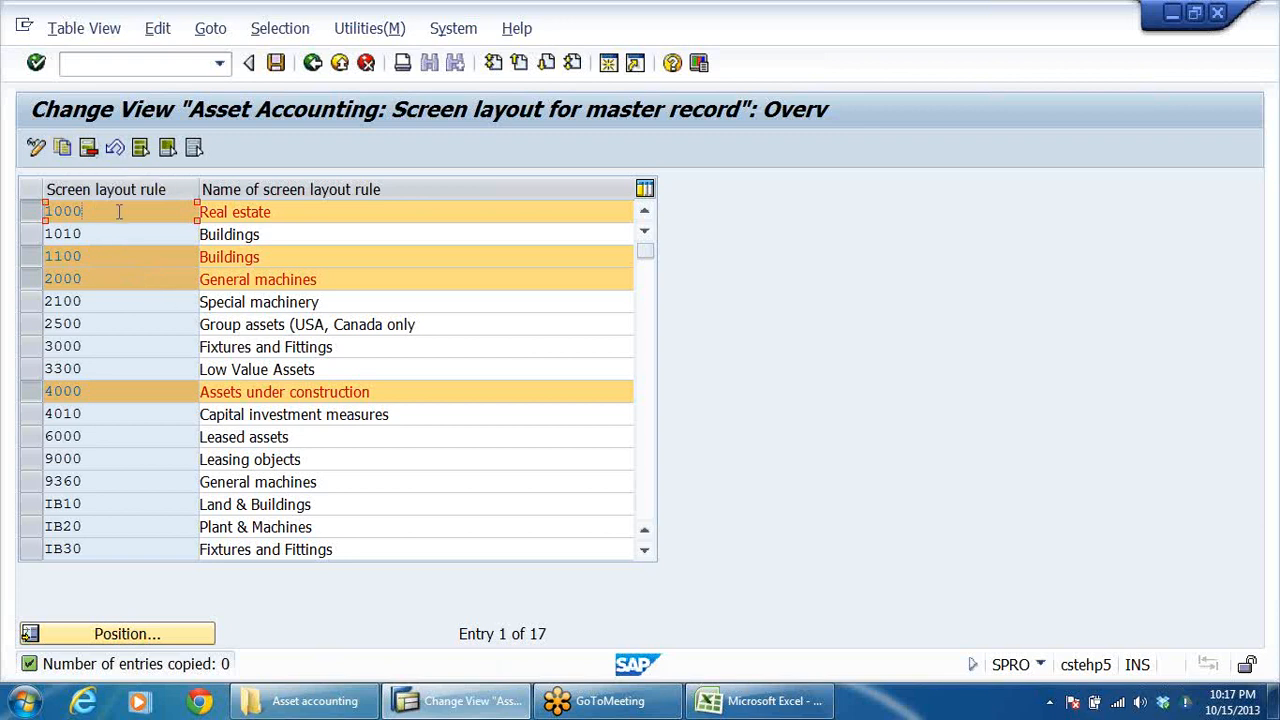
Copy the four selected screen layout rules and set the target key of the Real estate copy to DRLA.
left_click(267, 258)
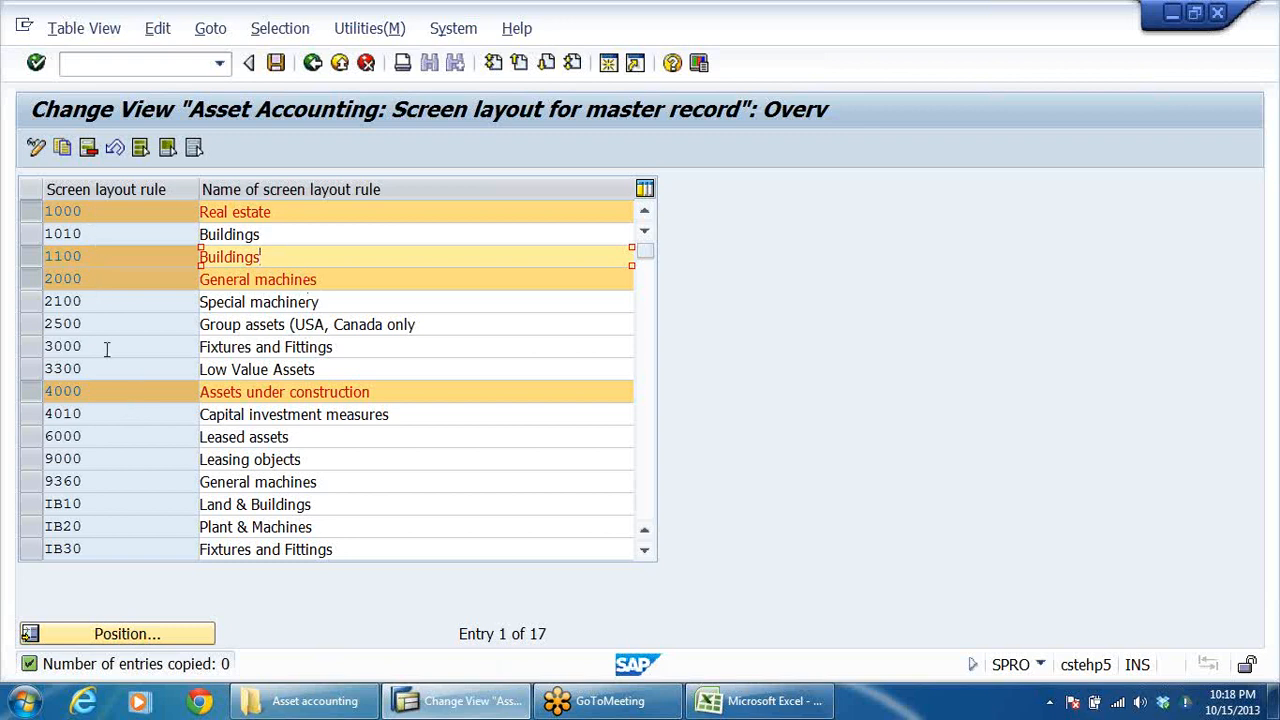
left_click(64, 149)
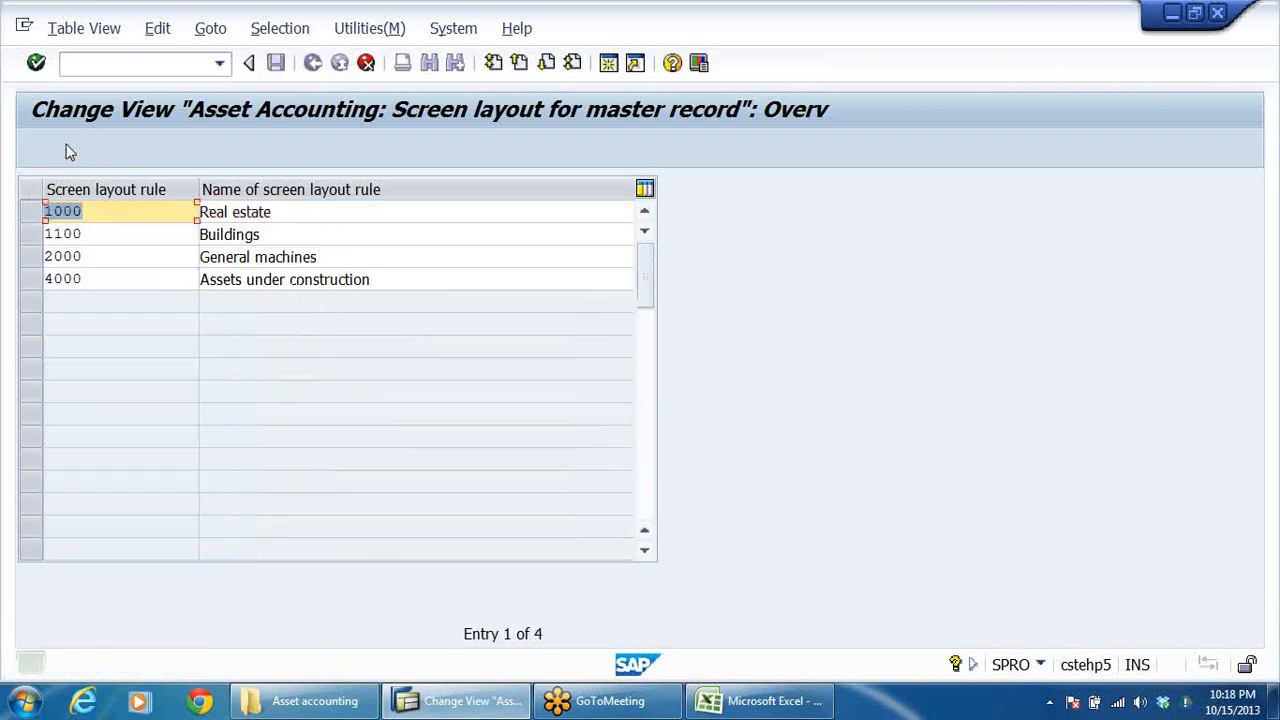
left_click(114, 213)
key("BackSpace")
key("BackSpace")
key("BackSpace")
key("BackSpace")
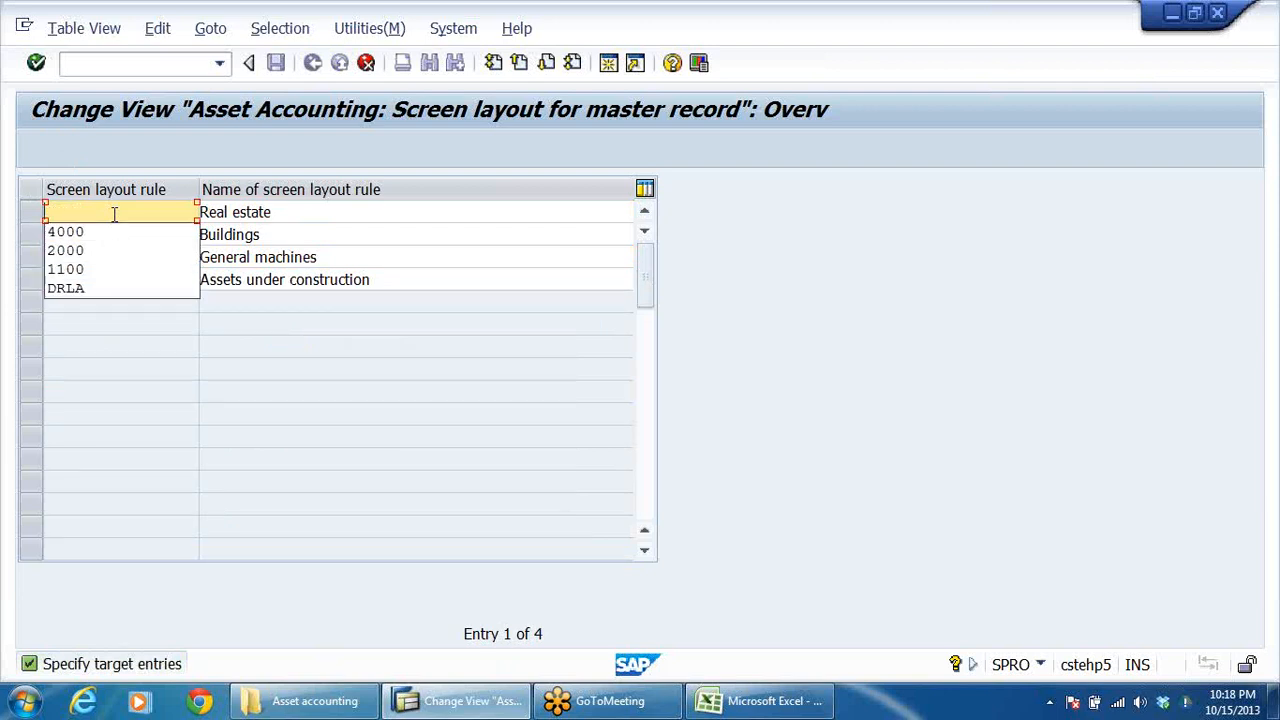
type("DRLA")
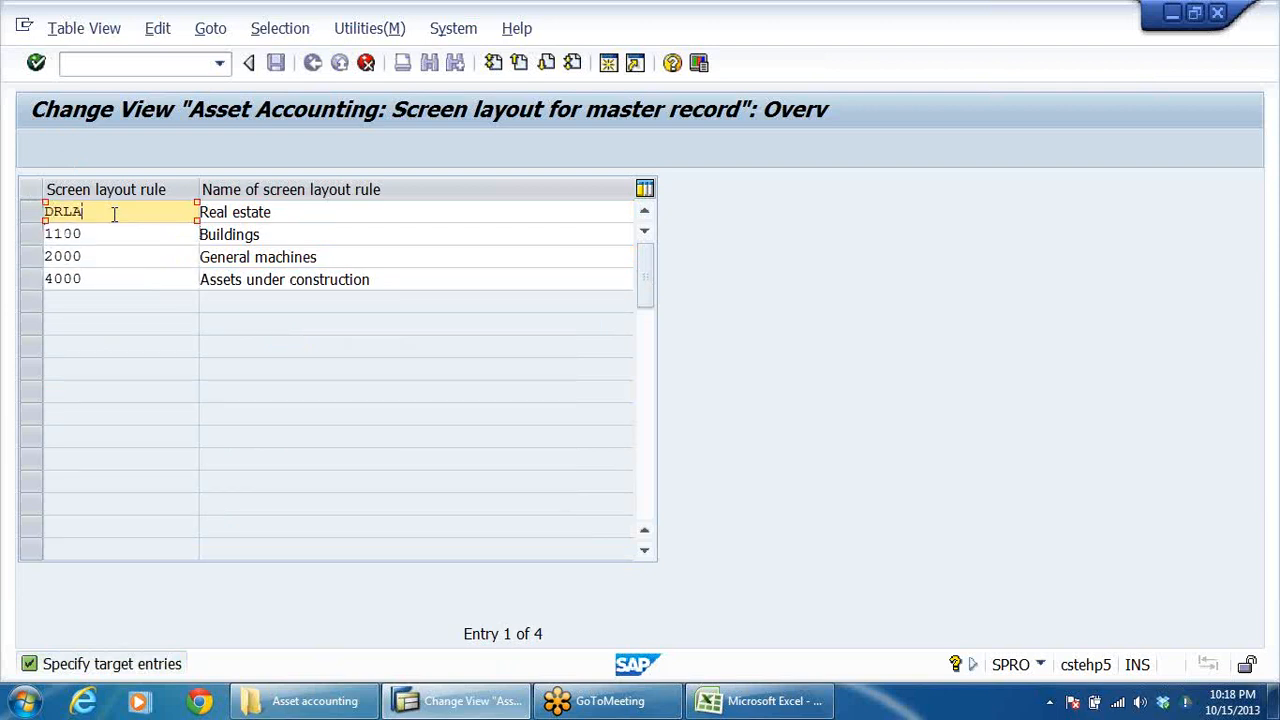
Replace the name of screen layout rule DRLA with SLR FOR LAND- DRL GRP.
left_click(349, 211)
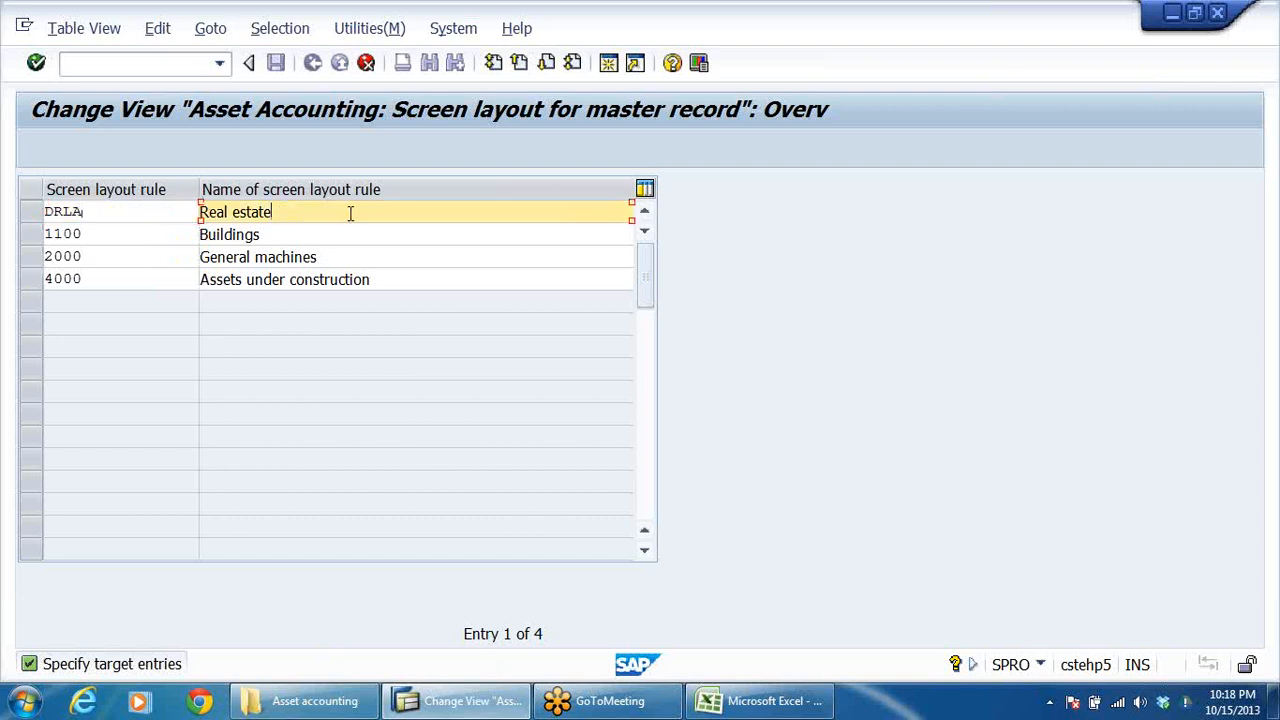
key("BackSpace")
key("BackSpace")
key("BackSpace")
key("BackSpace")
key("BackSpace")
key("BackSpace")
key("BackSpace")
key("BackSpace")
key("BackSpace")
key("BackSpace")
key("BackSpace")
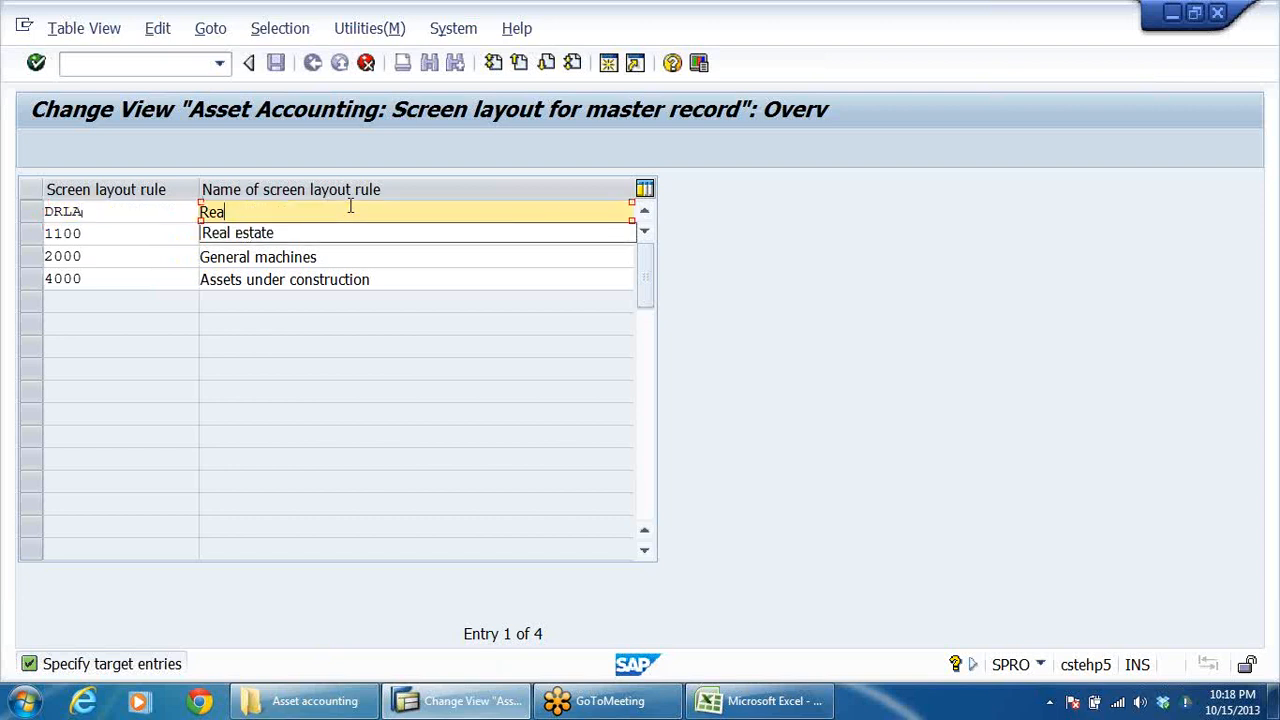
type("S")
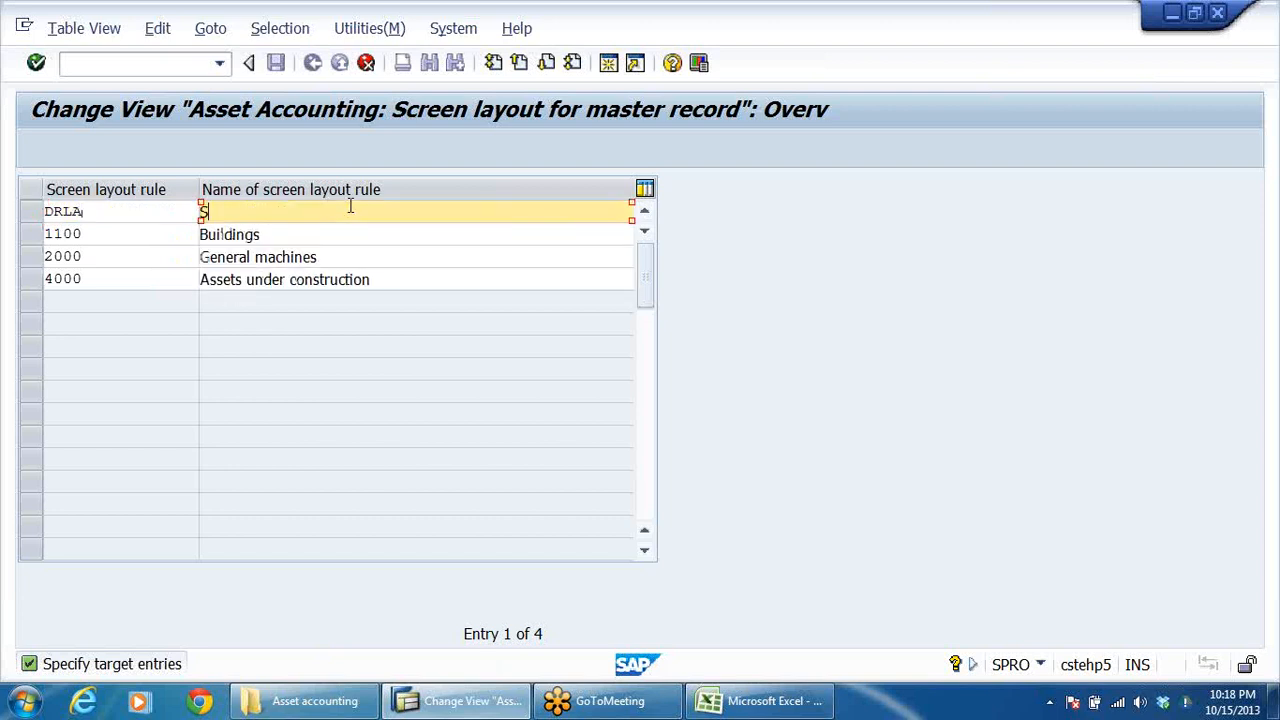
type("LR FOR LAND")
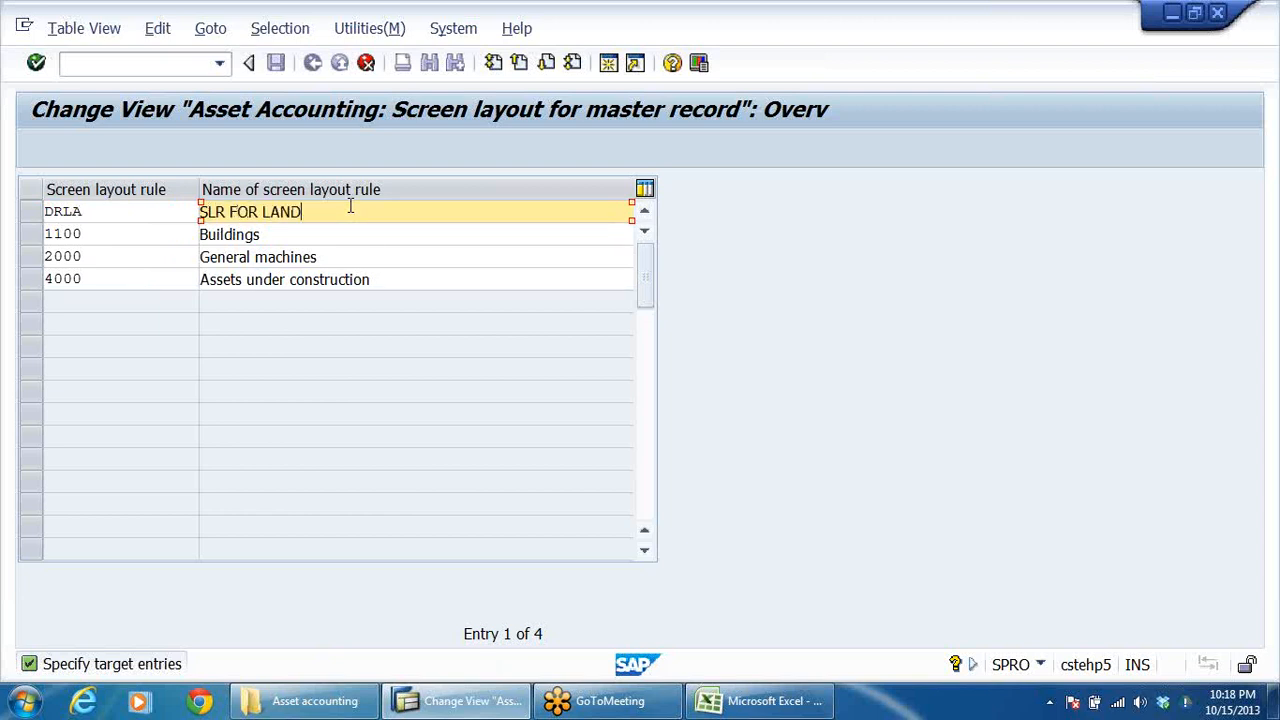
type("- DRL GRP")
Set the target screen layout rule key of the Buildings copy to DRBU.
left_click(140, 233)
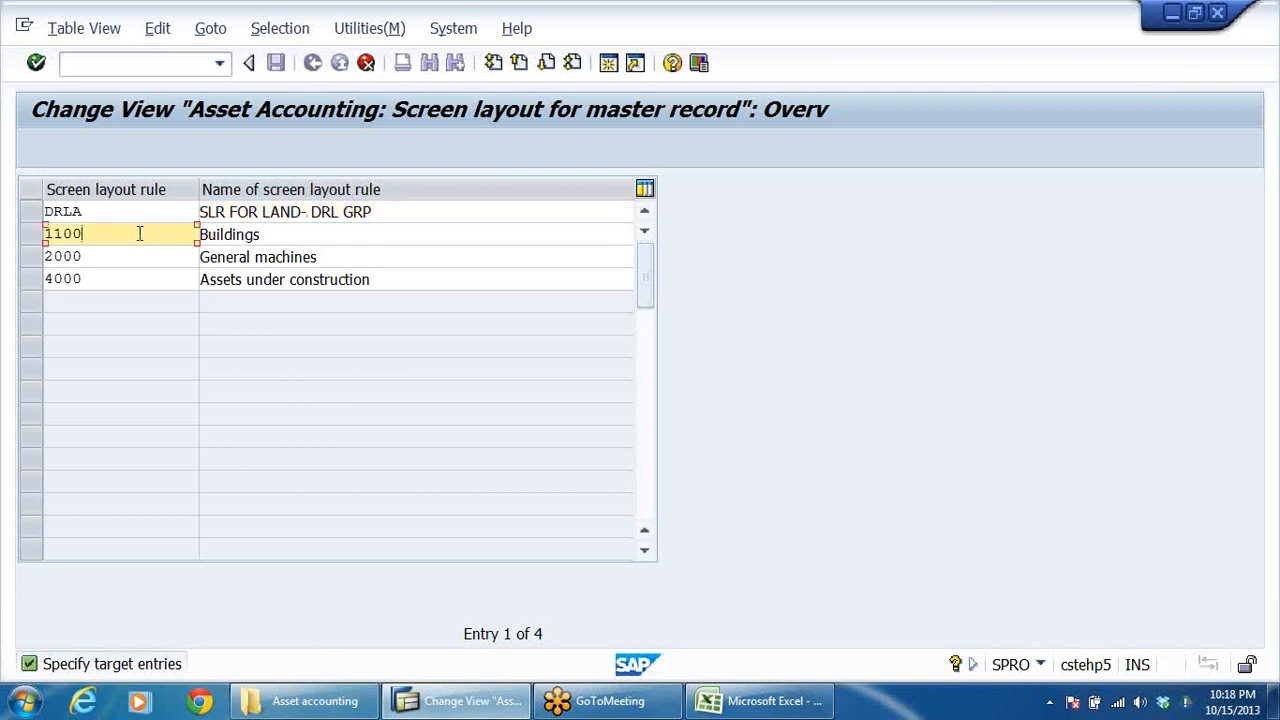
key("BackSpace")
key("BackSpace")
key("BackSpace")
key("BackSpace")
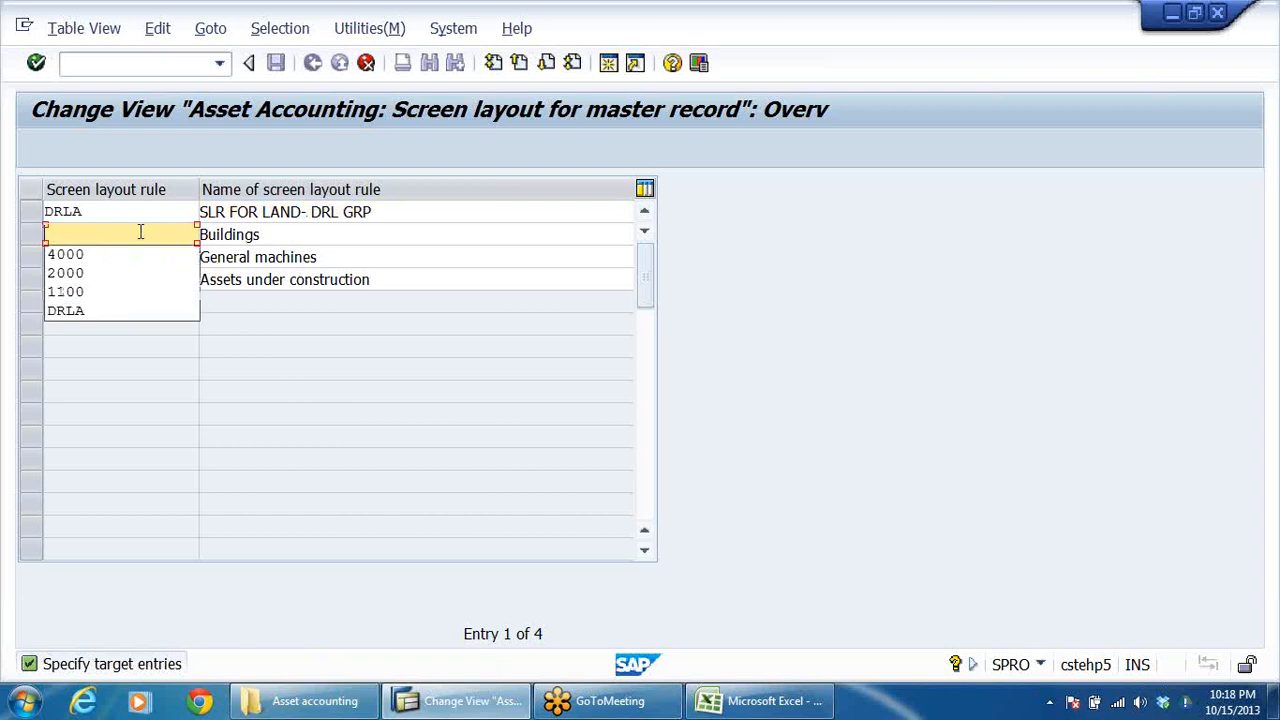
type("DR")
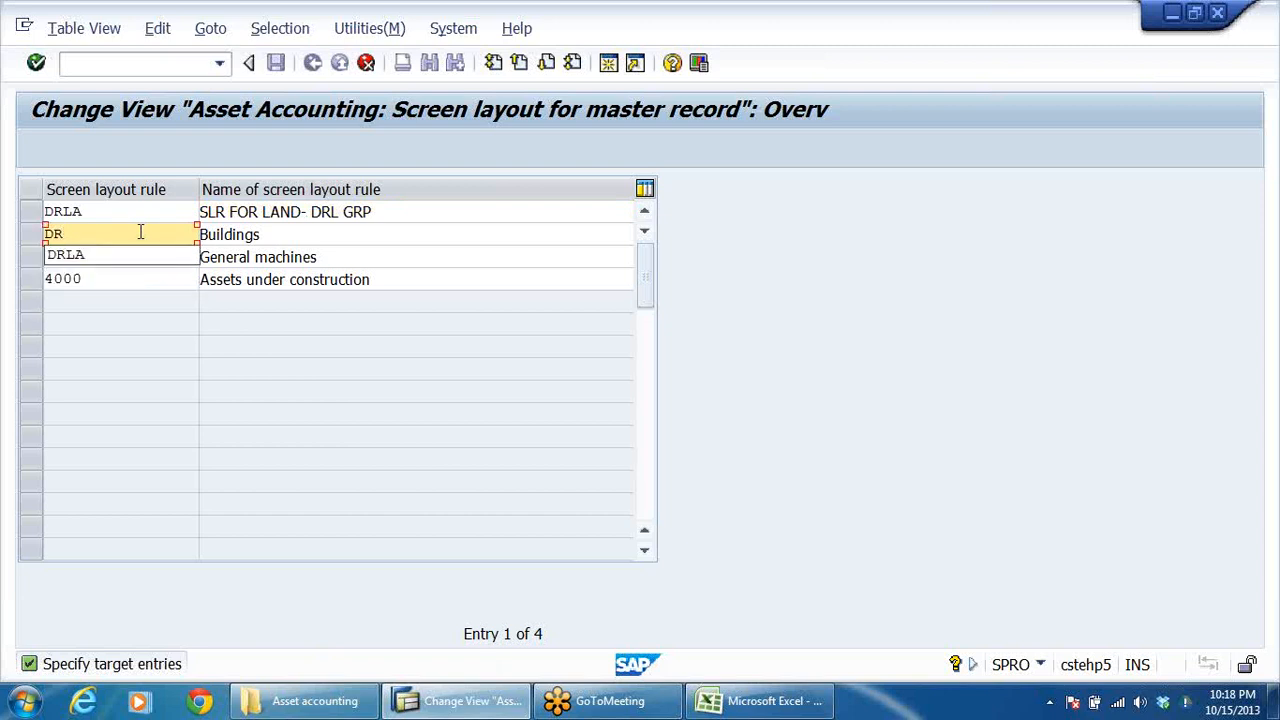
type("BU")
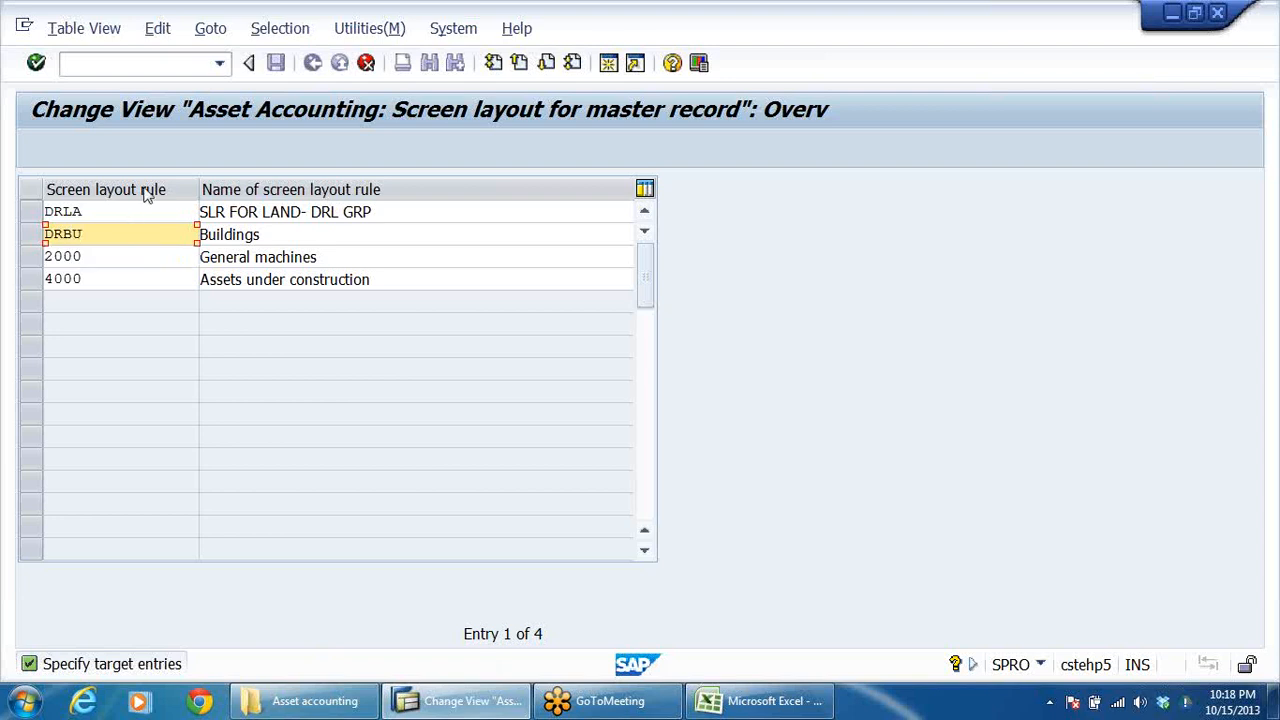
Extend the name of screen layout rule DRBU to SLR FOR Buildings-DRL GRP.
left_click(270, 238)
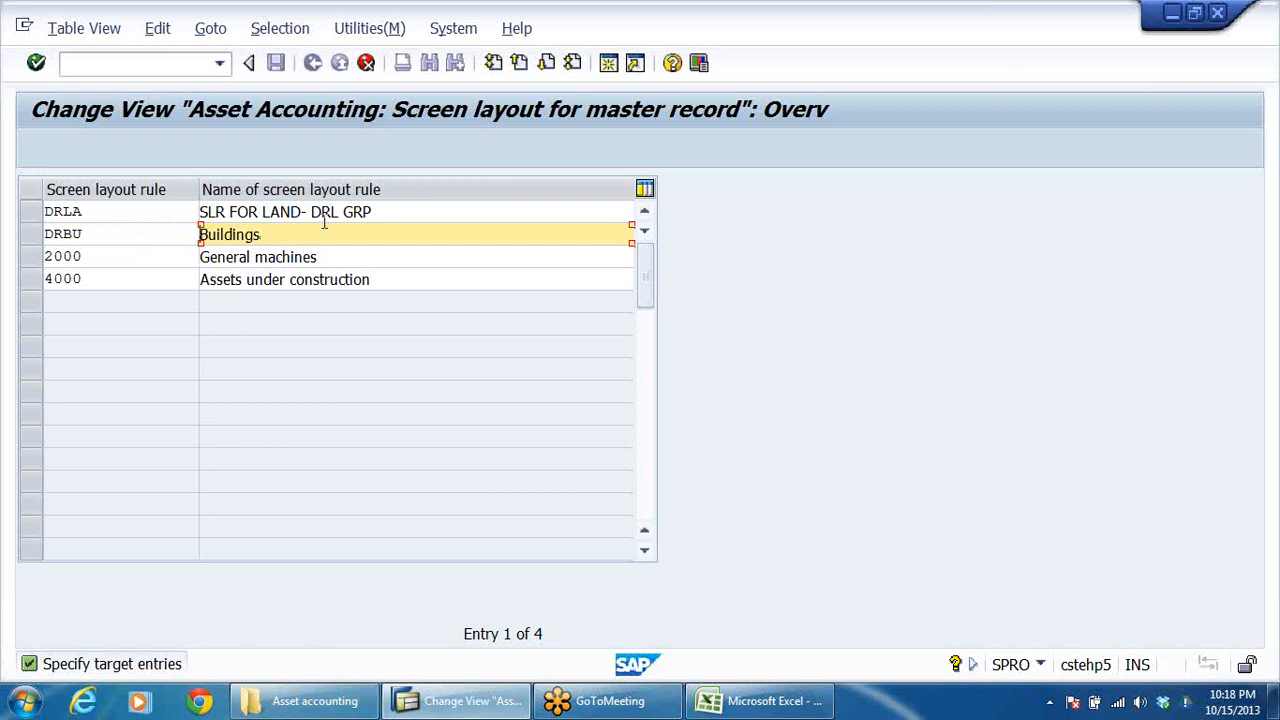
type("SLR-")
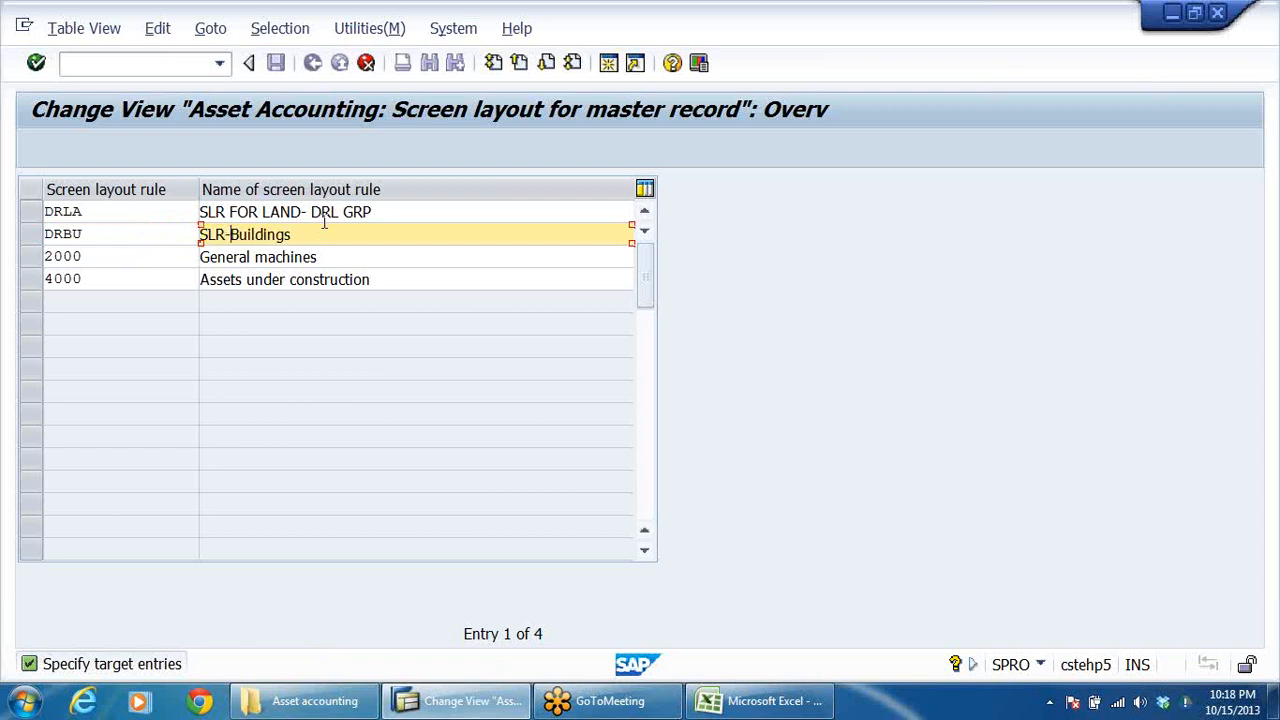
key("BackSpace")
type("FOR")
left_click(337, 234)
type("-DRL GRP")
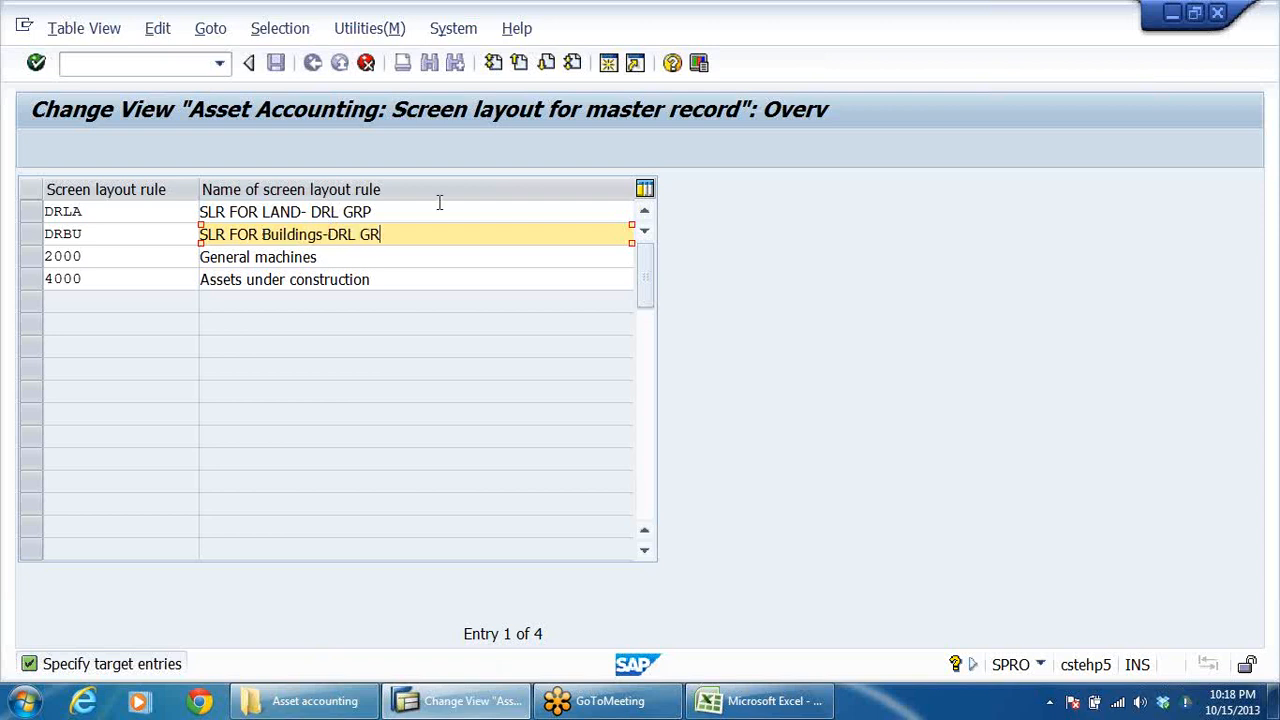
Set the target screen layout rule key of the General machines copy to DRPM.
left_click(131, 263)
key("BackSpace")
key("BackSpace")
key("BackSpace")
key("BackSpace")
type("DR")
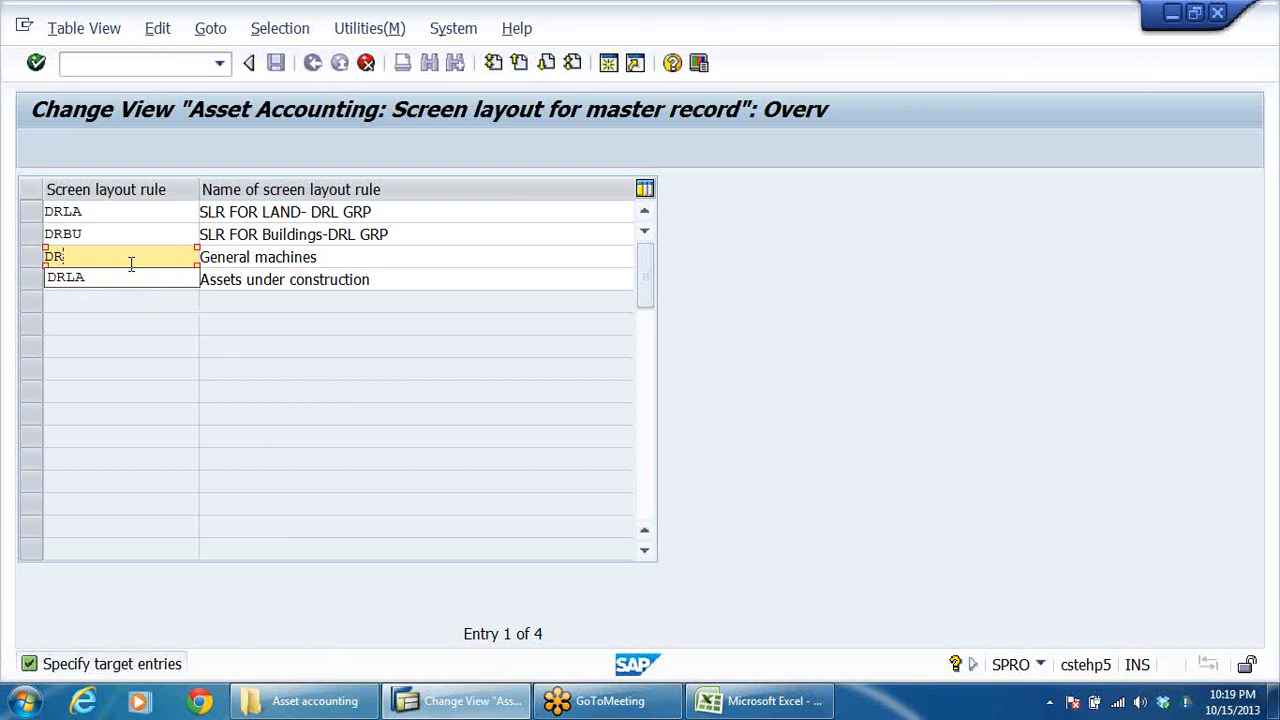
type("PM")
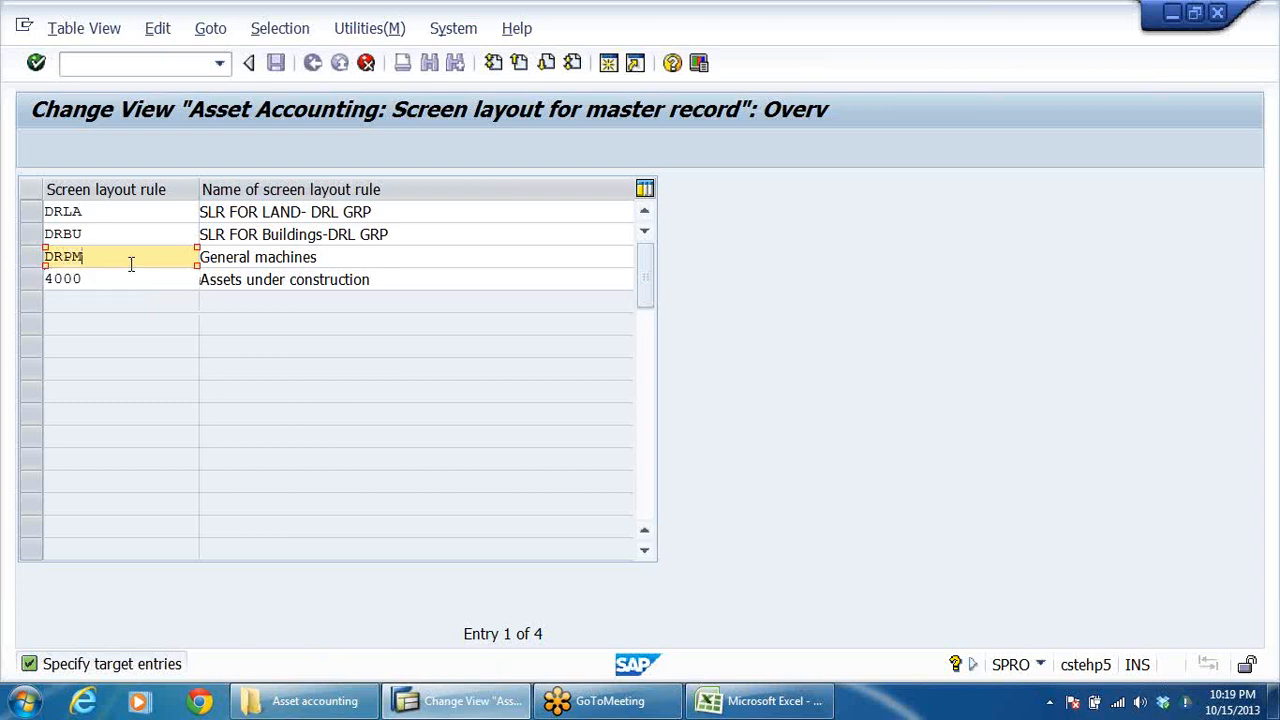
Replace the name of screen layout rule DRPM with SLR FOR PLANT & MACHINERY-DRL.
key("Tab")
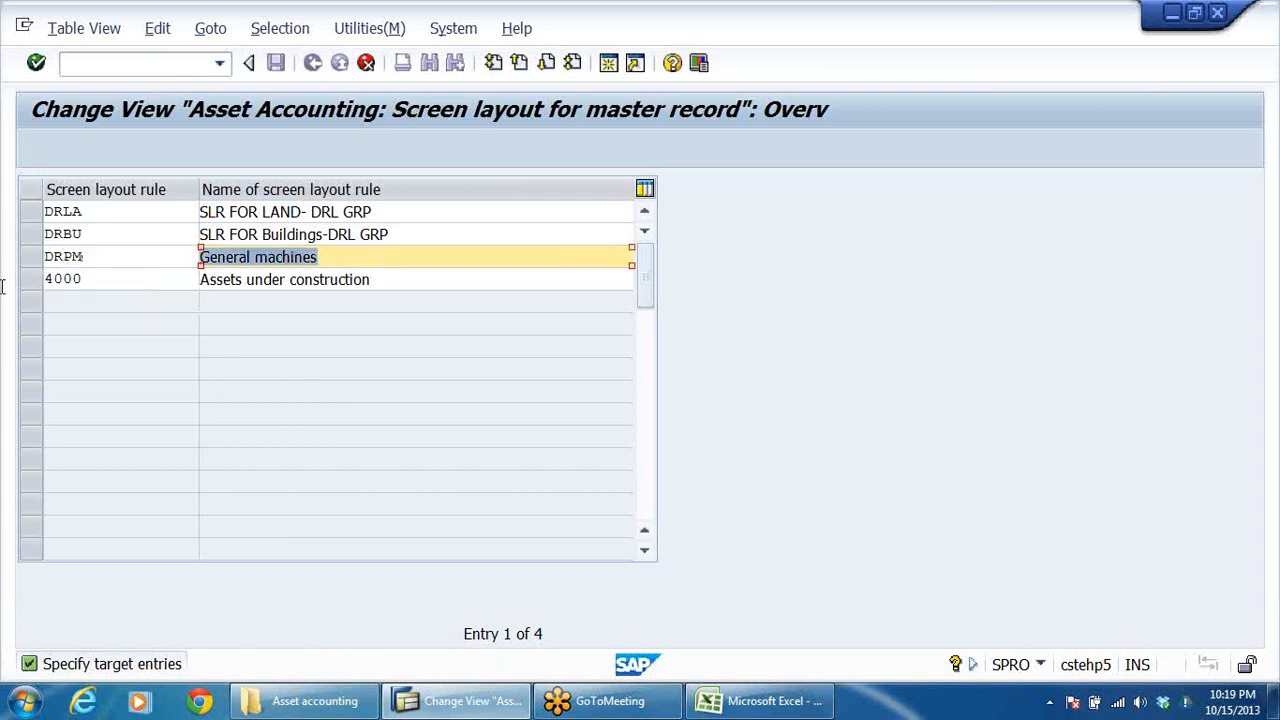
type("SLR")
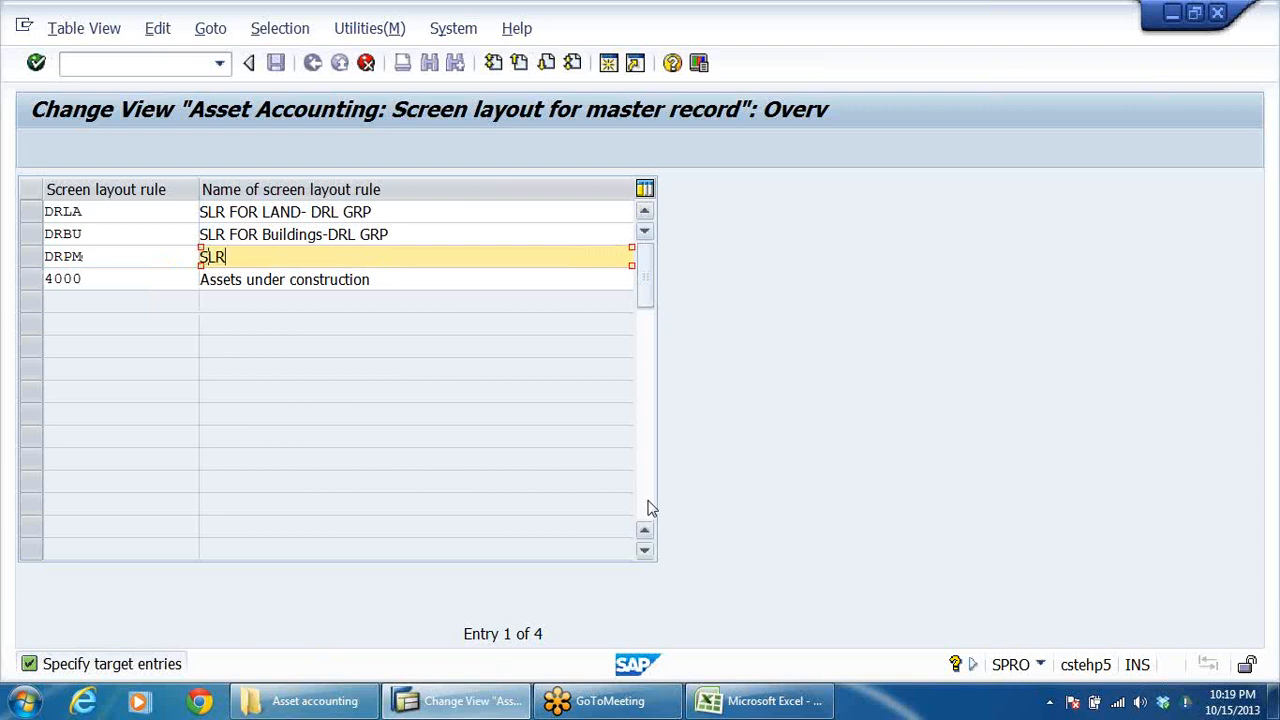
type(" FOR PLANT & mA")
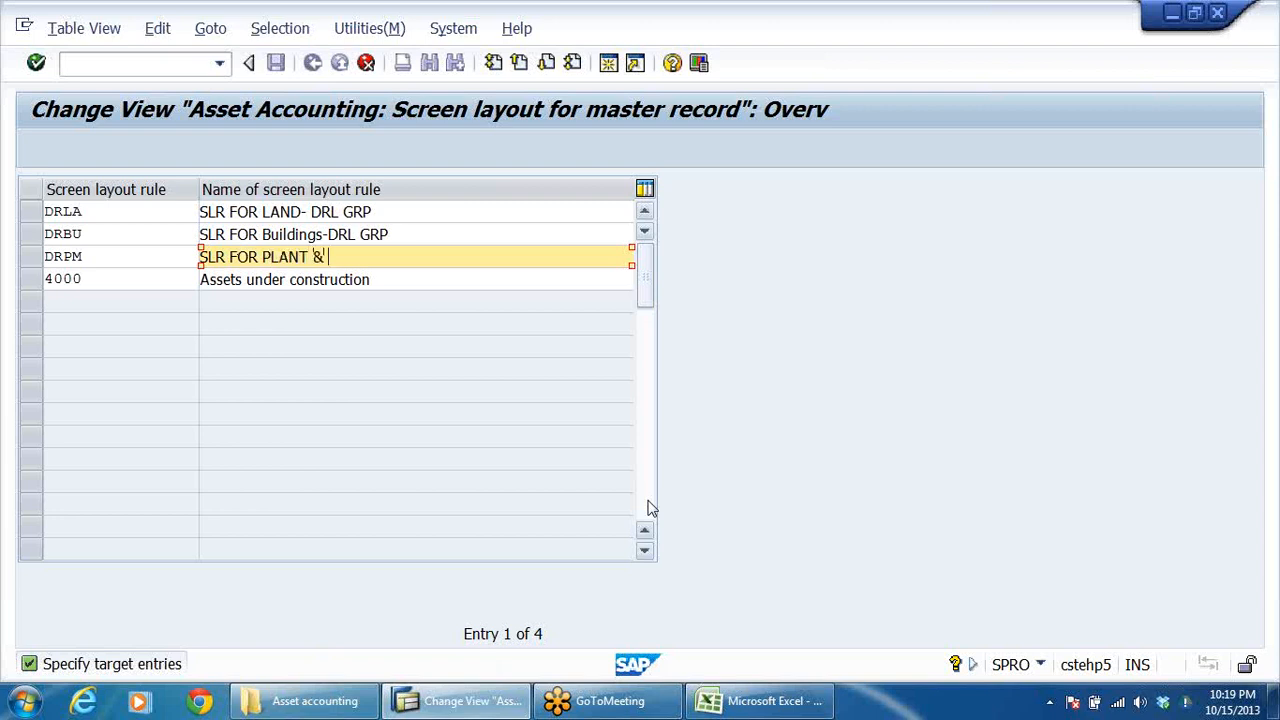
key("BackSpace")
key("BackSpace")
type("MACHINERY")
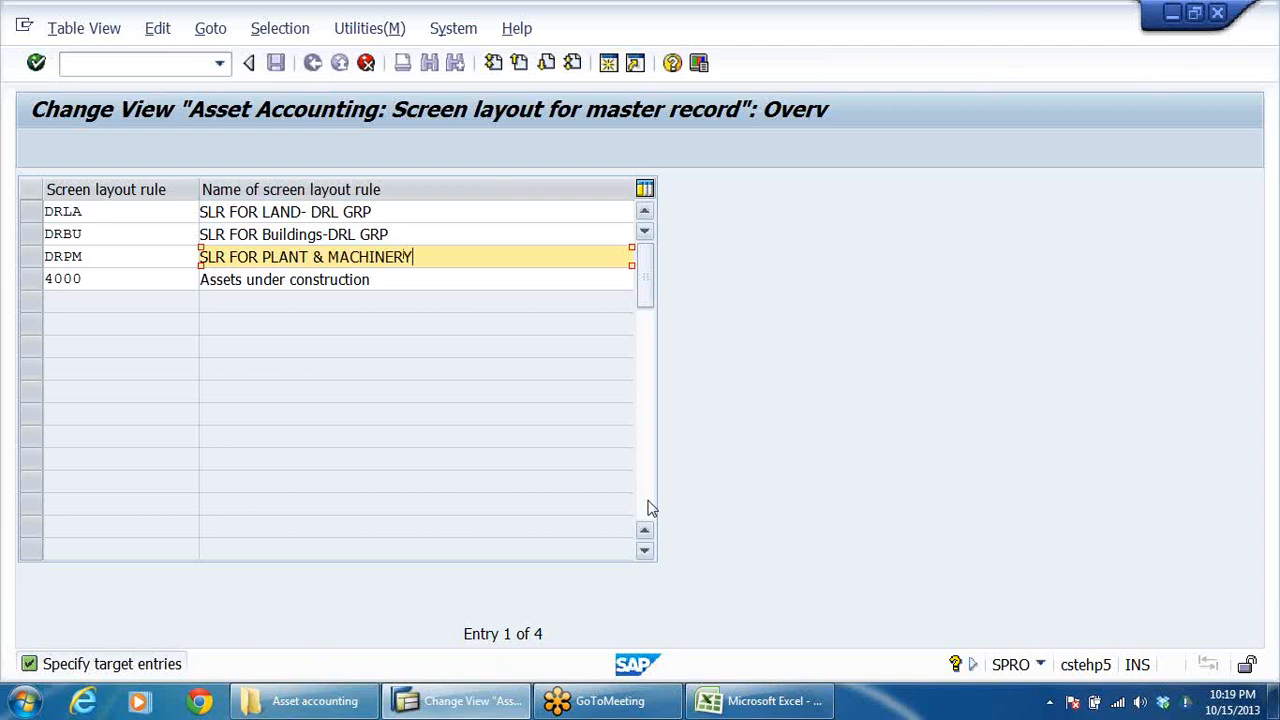
type("-DRL")
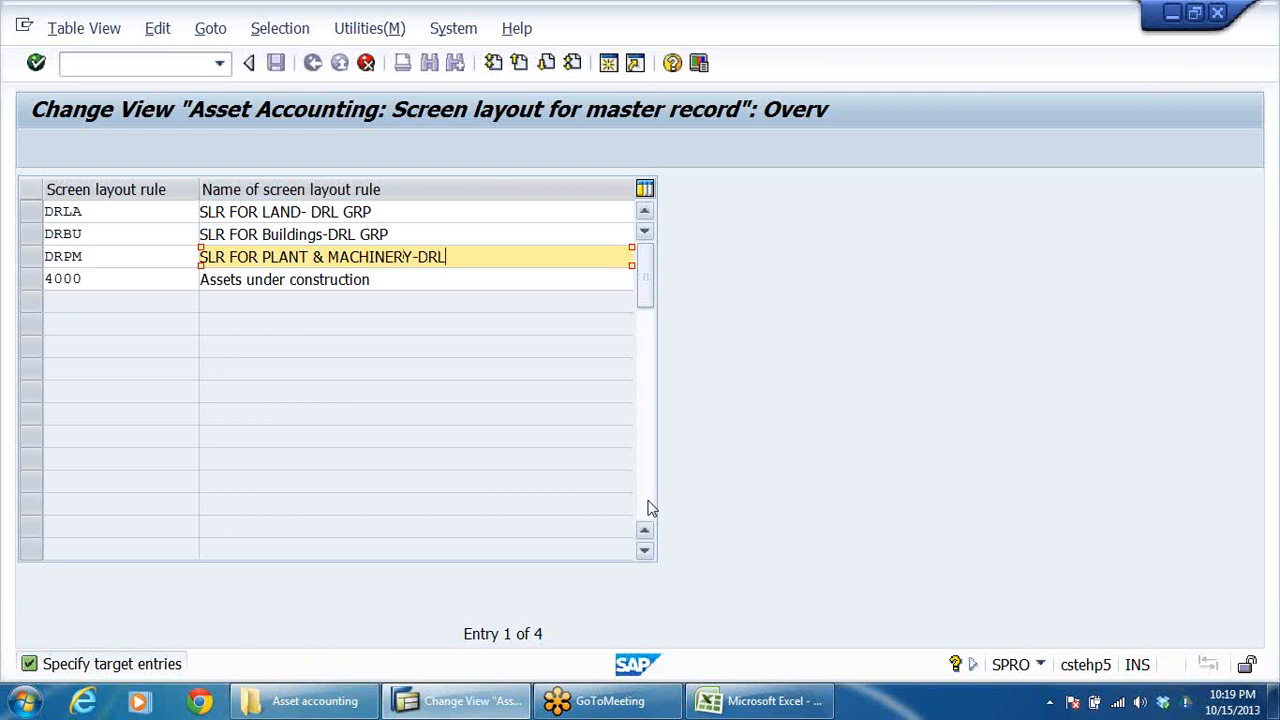
Set the target screen layout rule key of the Assets under construction copy to DRAU.
left_click(128, 280)
key("BackSpace")
key("BackSpace")
key("BackSpace")
key("BackSpace")
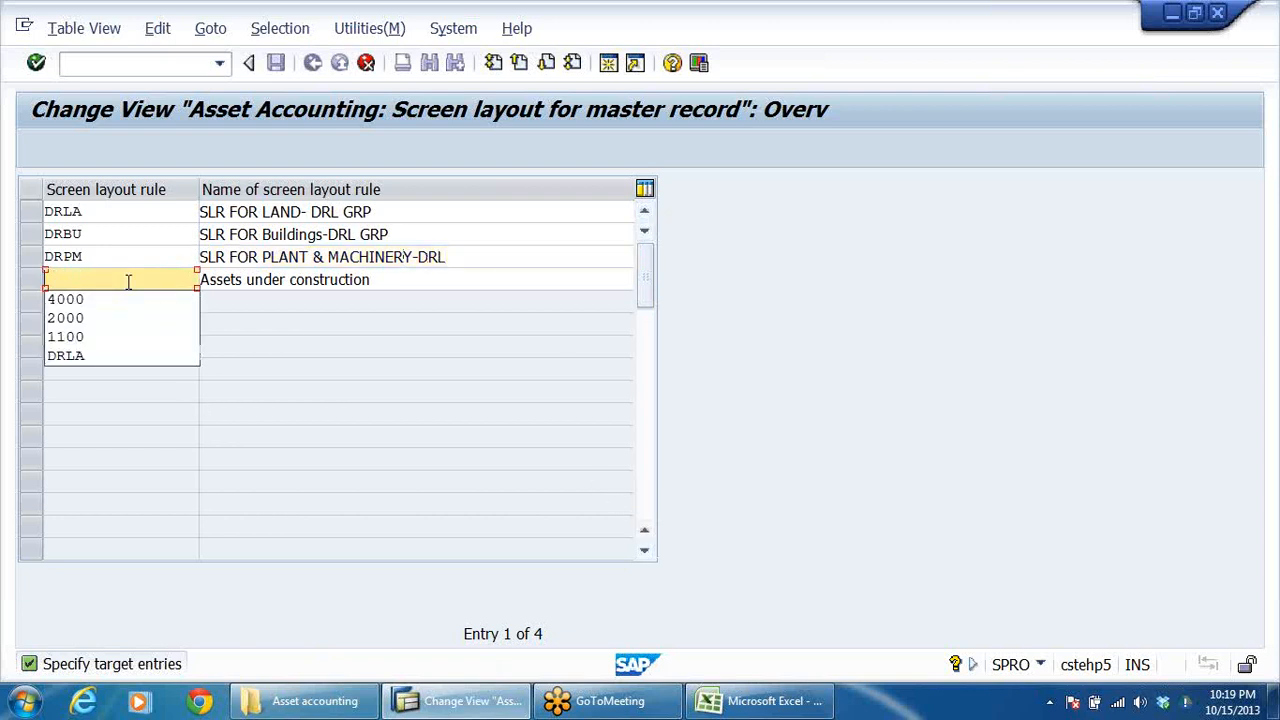
type("DRAU")
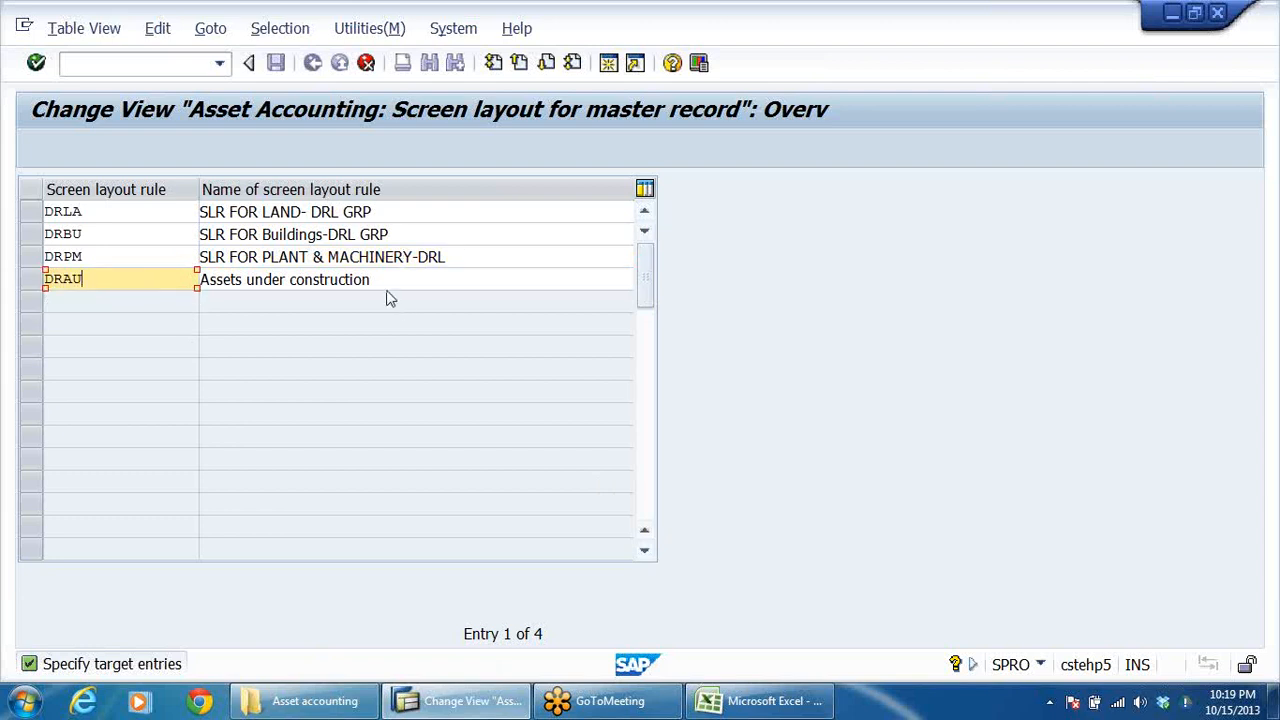
Prefix the name of screen layout rule DRAU so that it reads SLR-Assets under construction.
left_click(203, 281)
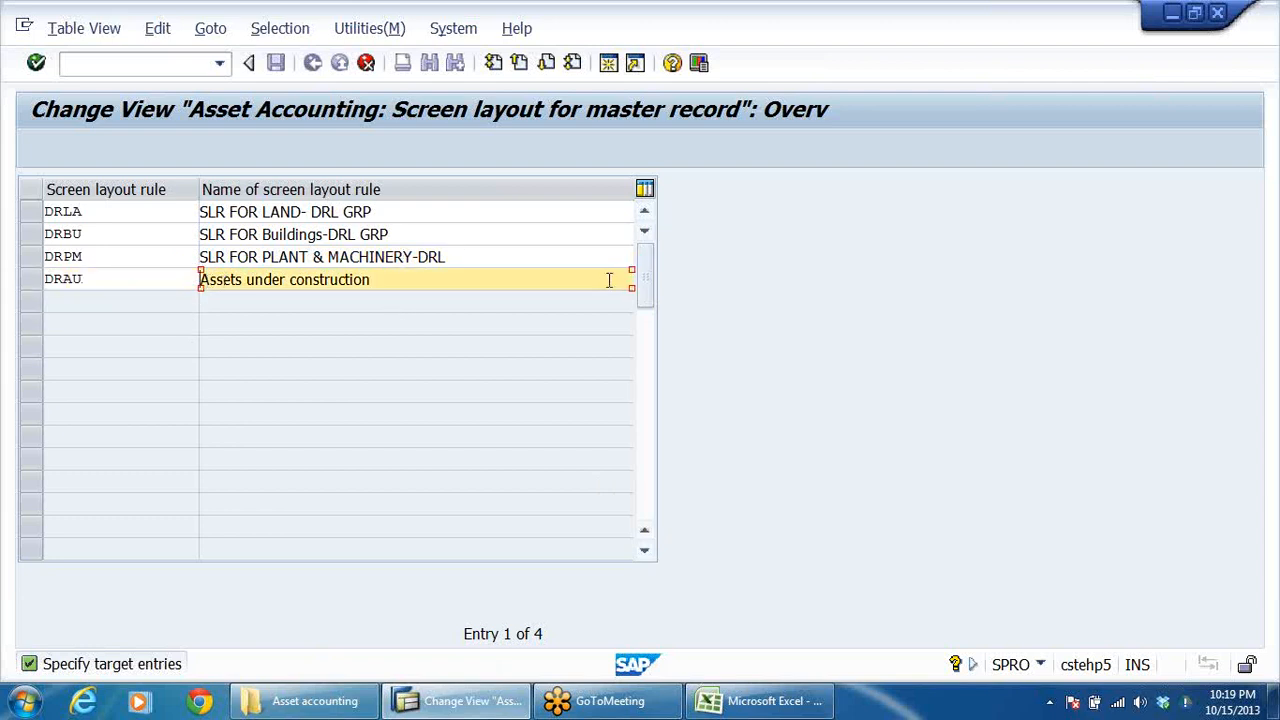
type("SLR F")
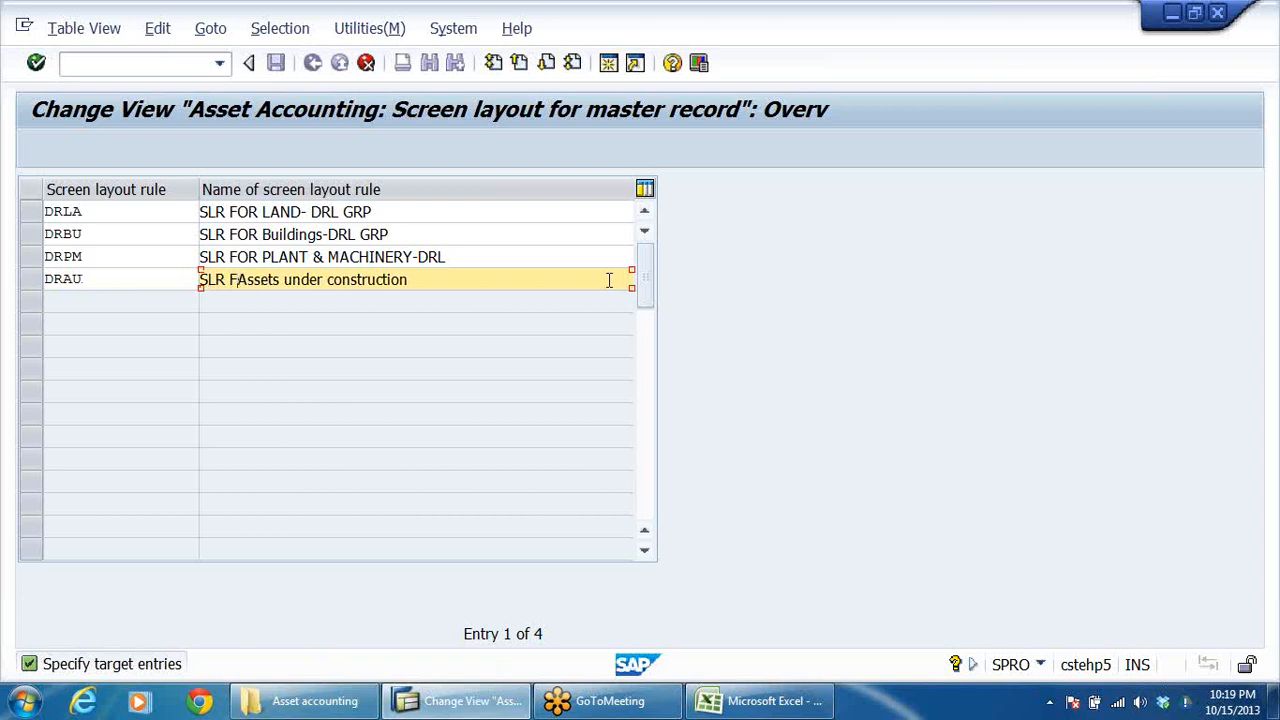
key("BackSpace")
key("BackSpace")
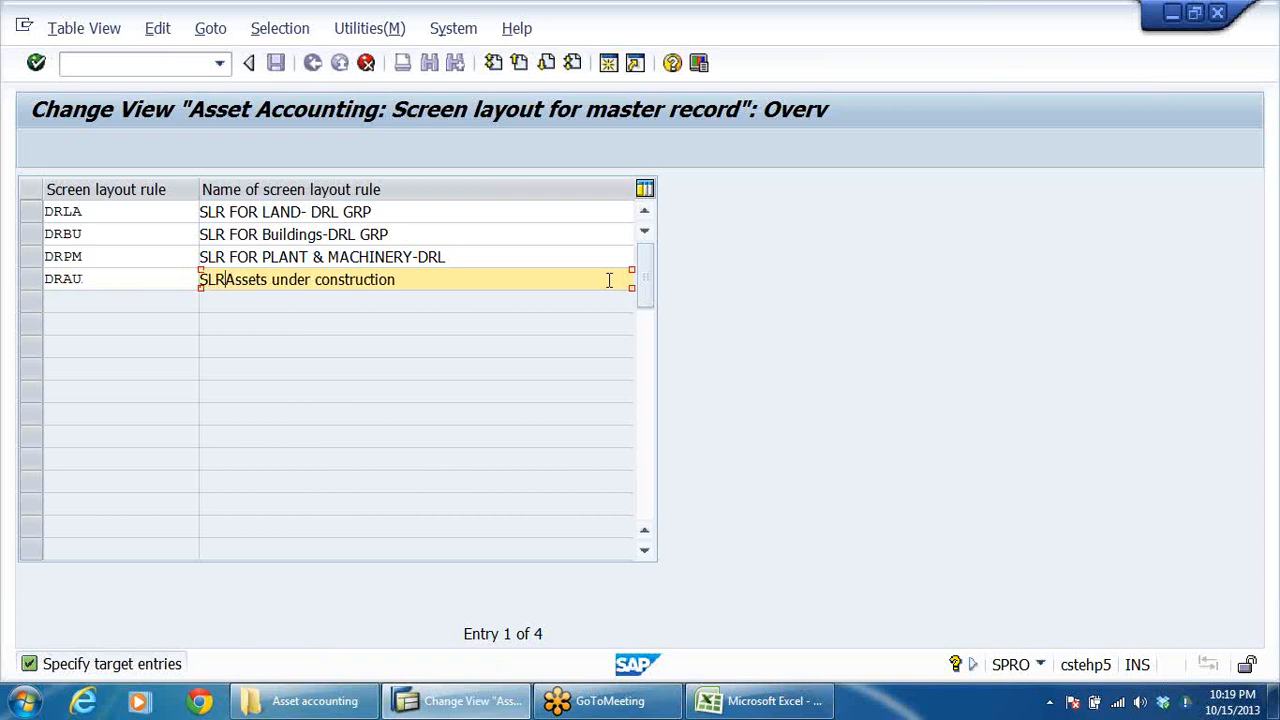
type("-")
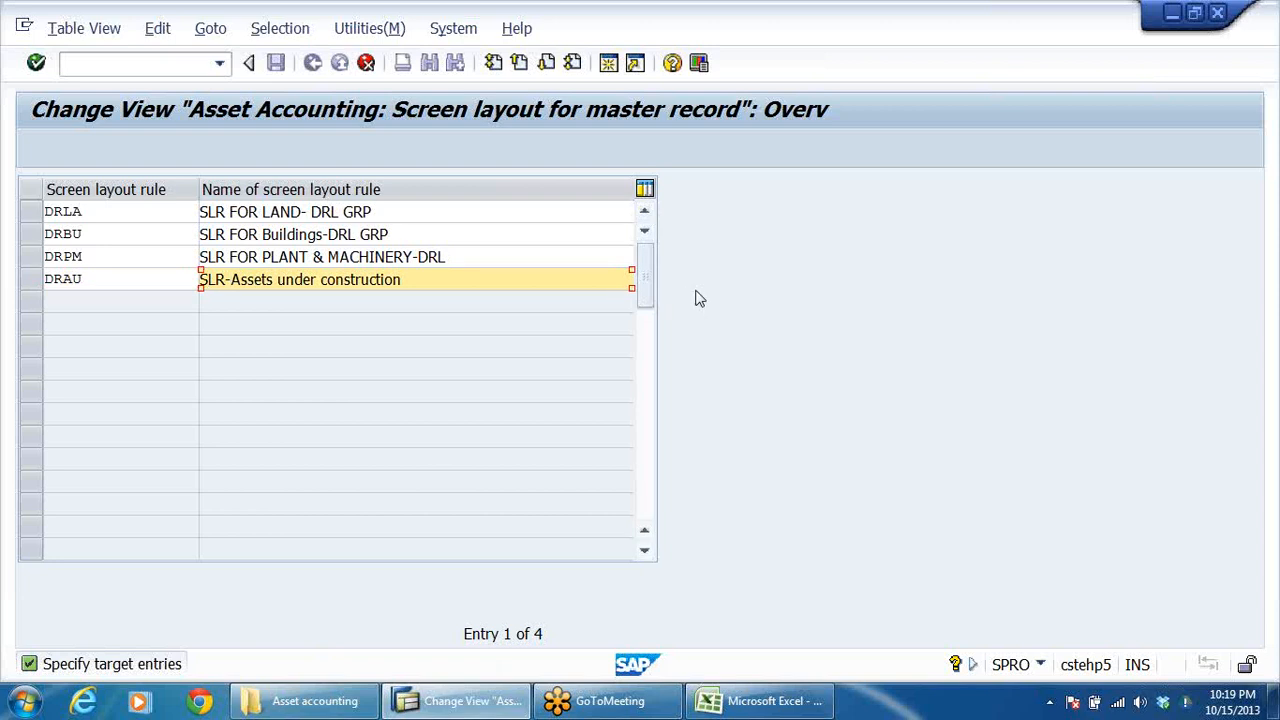
Confirm the target entries of the four copied screen layout rules and save them.
key("Return")
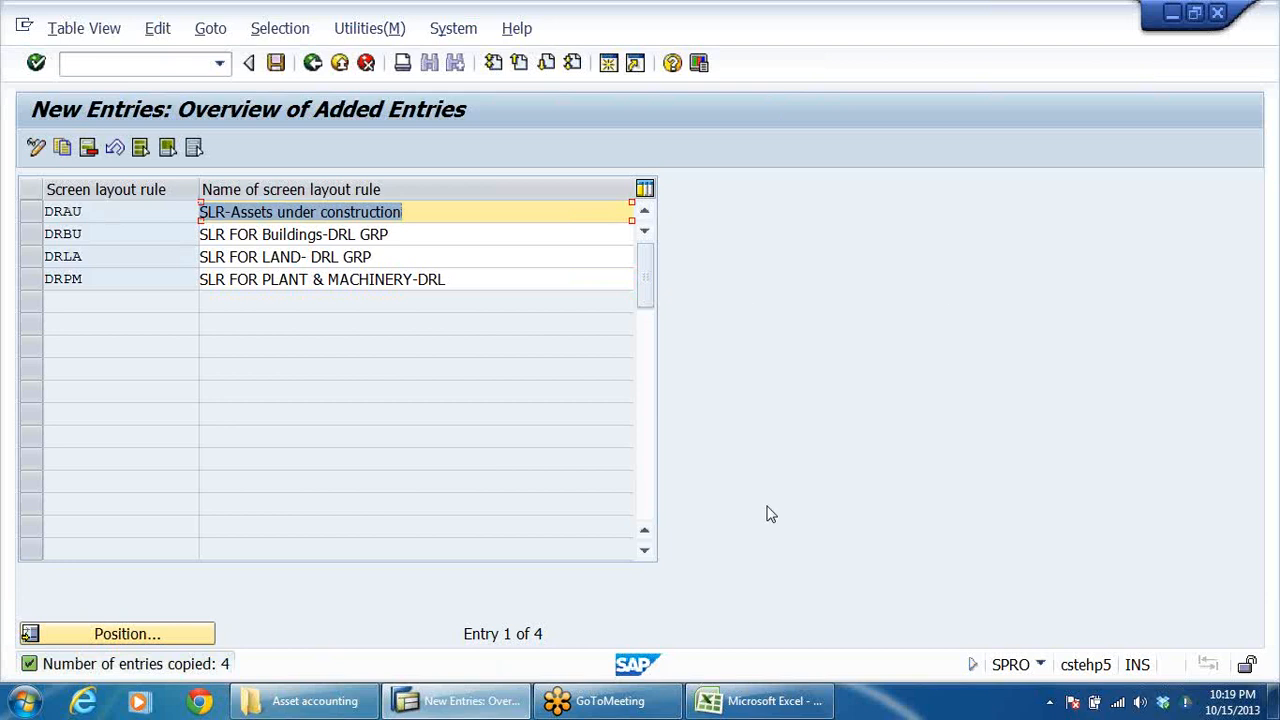
left_click(275, 63)
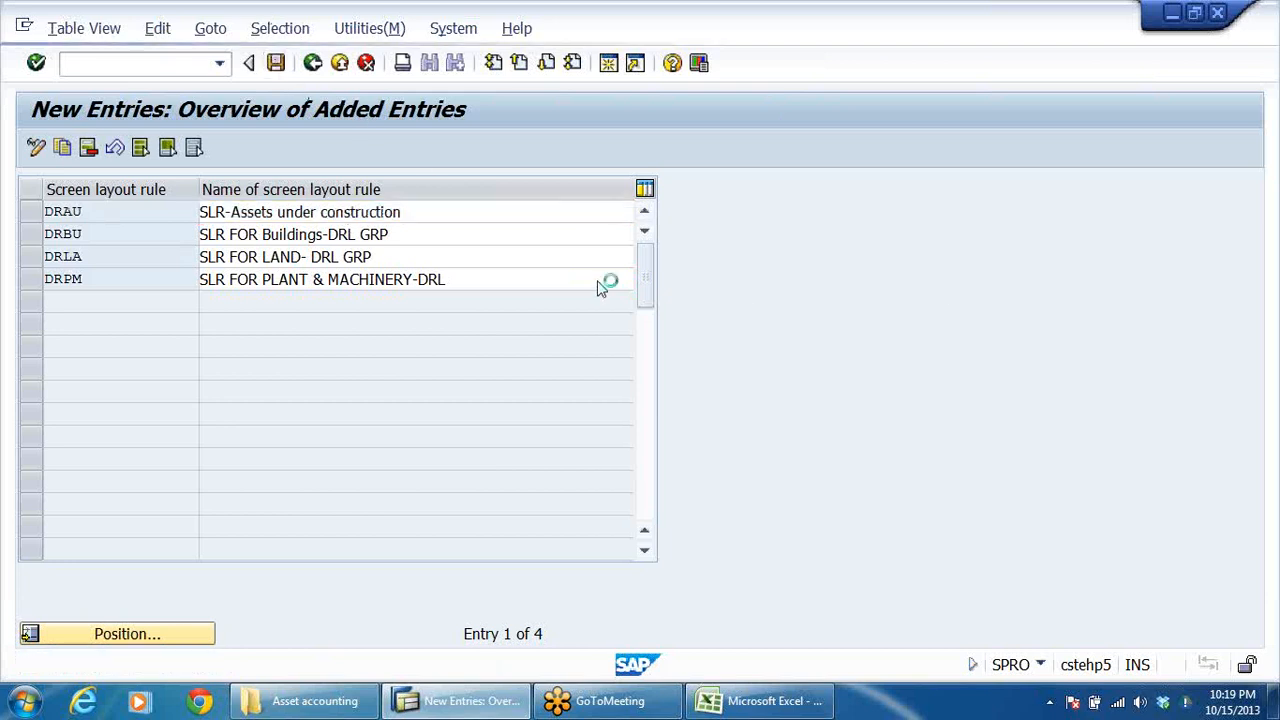
left_click(422, 385)
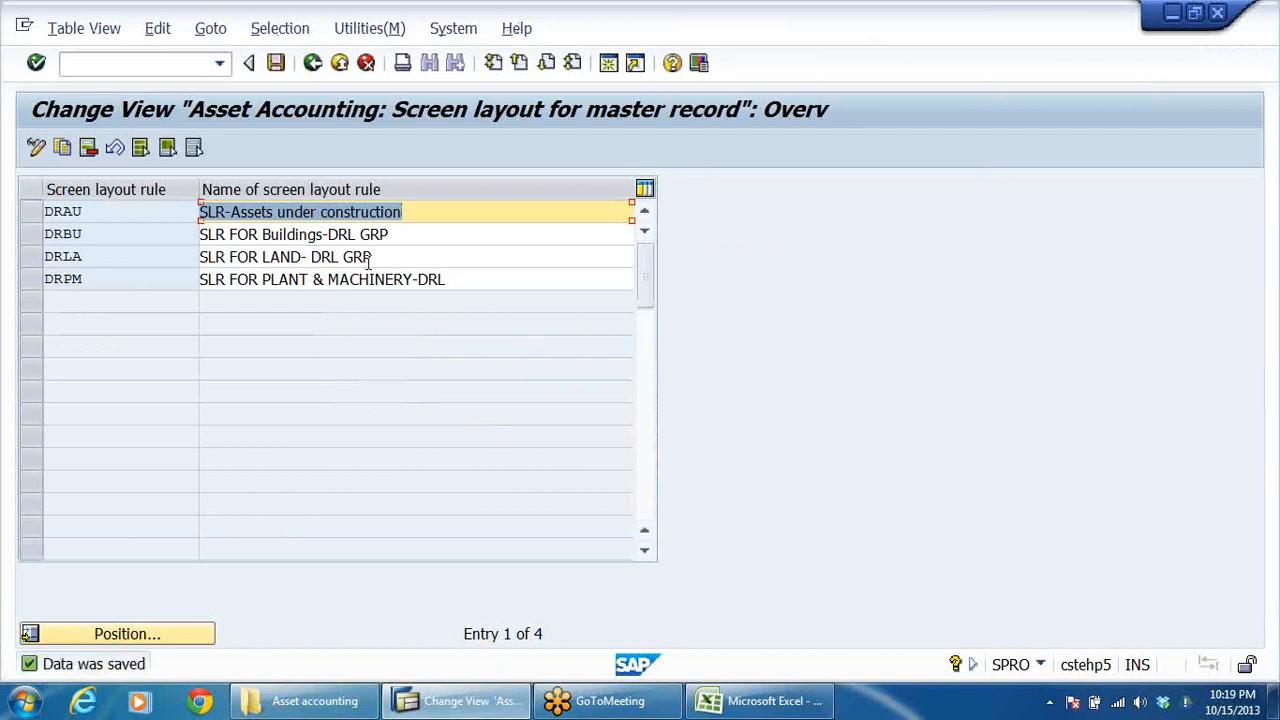
left_click(417, 212)
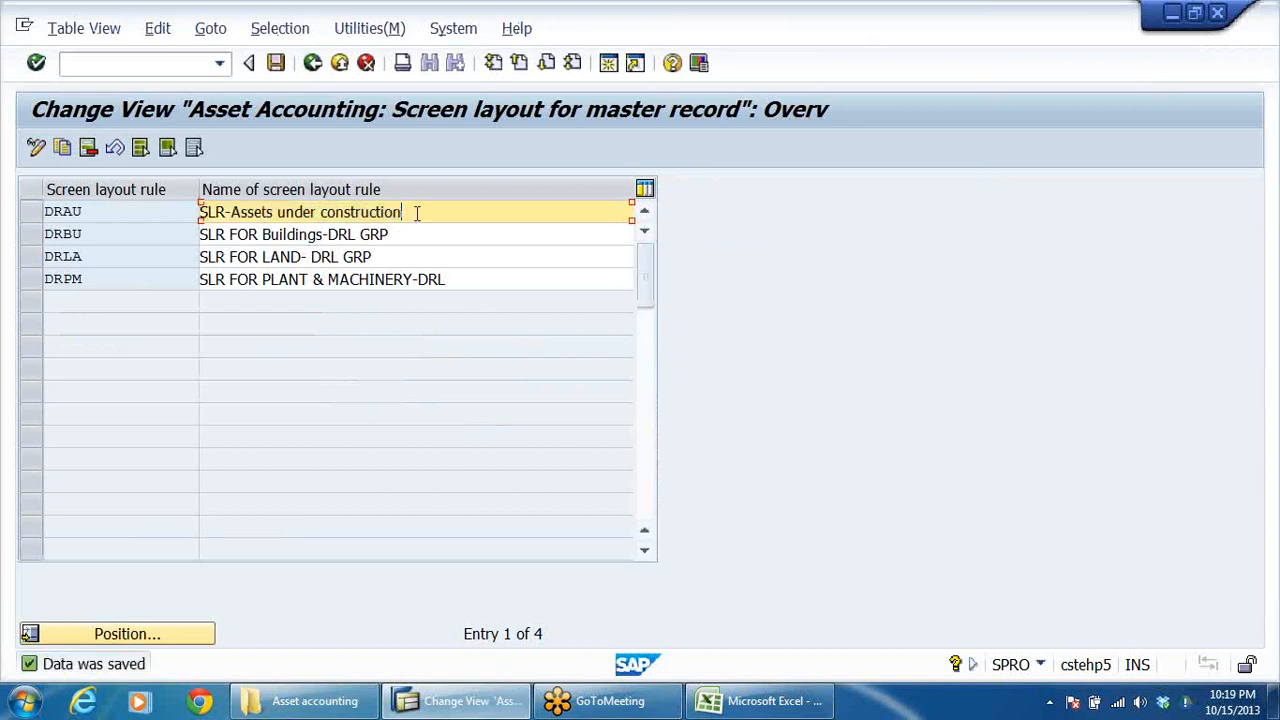
Check the DRAU, DRBU, DRLA and DRPM rules in the full screen layout rule overview, then return to the implementation guide.
left_click(312, 63)
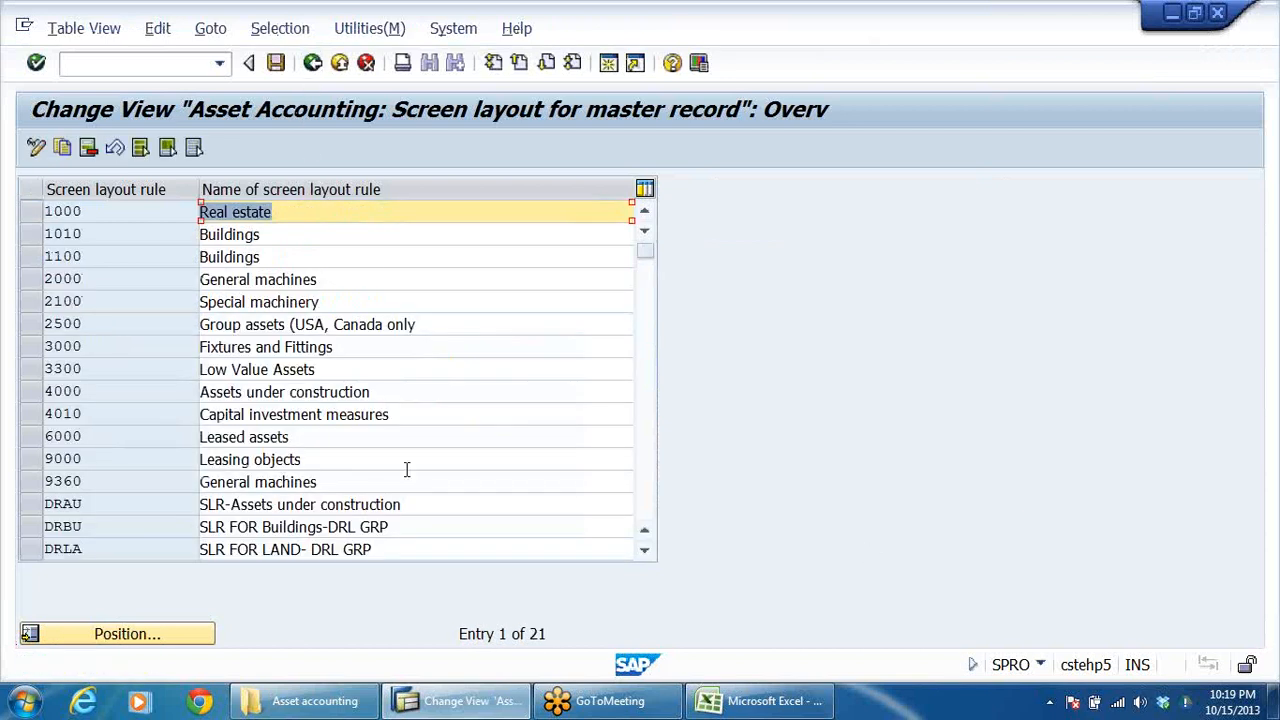
scroll(401, 463, "down", 3)
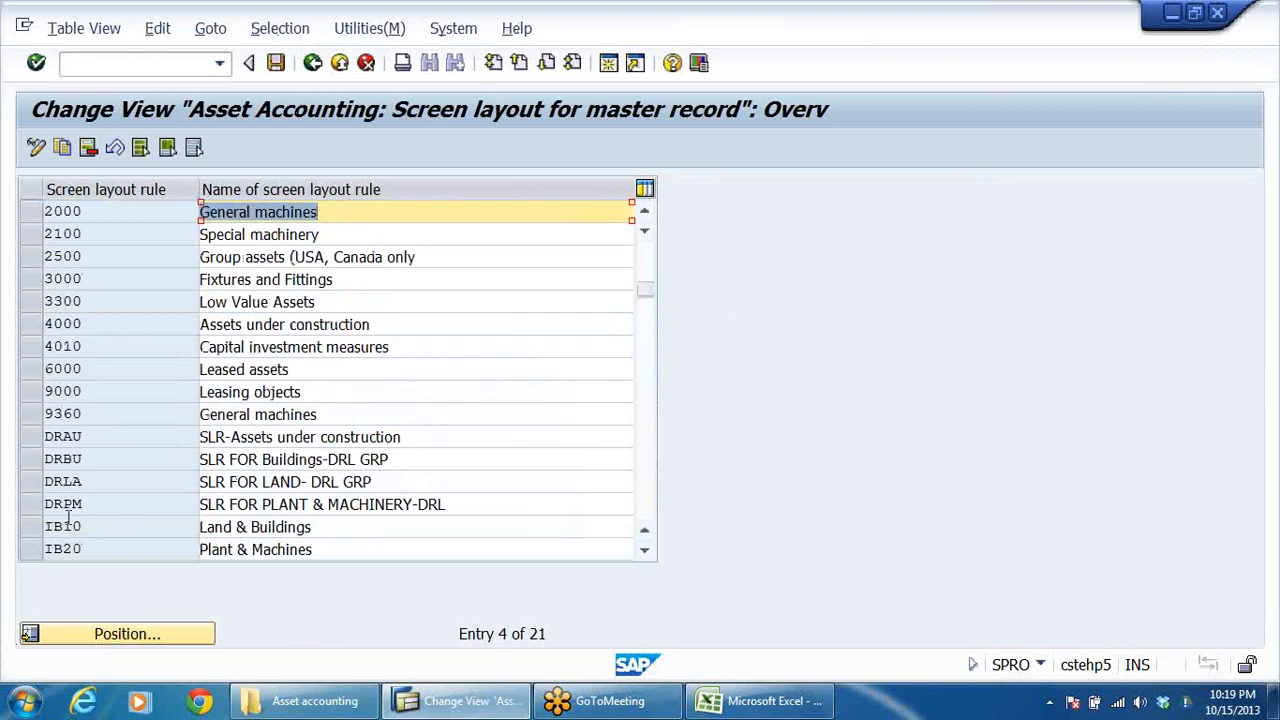
left_click(38, 446)
left_click(37, 459)
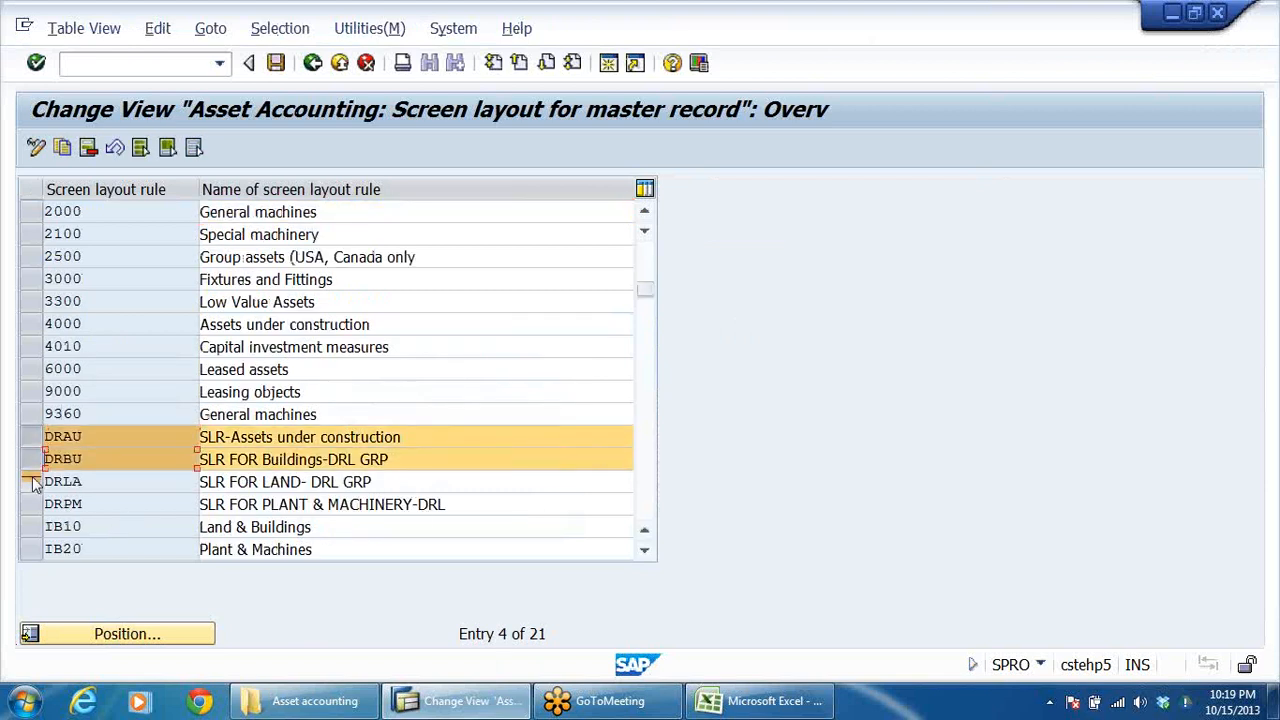
left_click(36, 482)
left_click(34, 504)
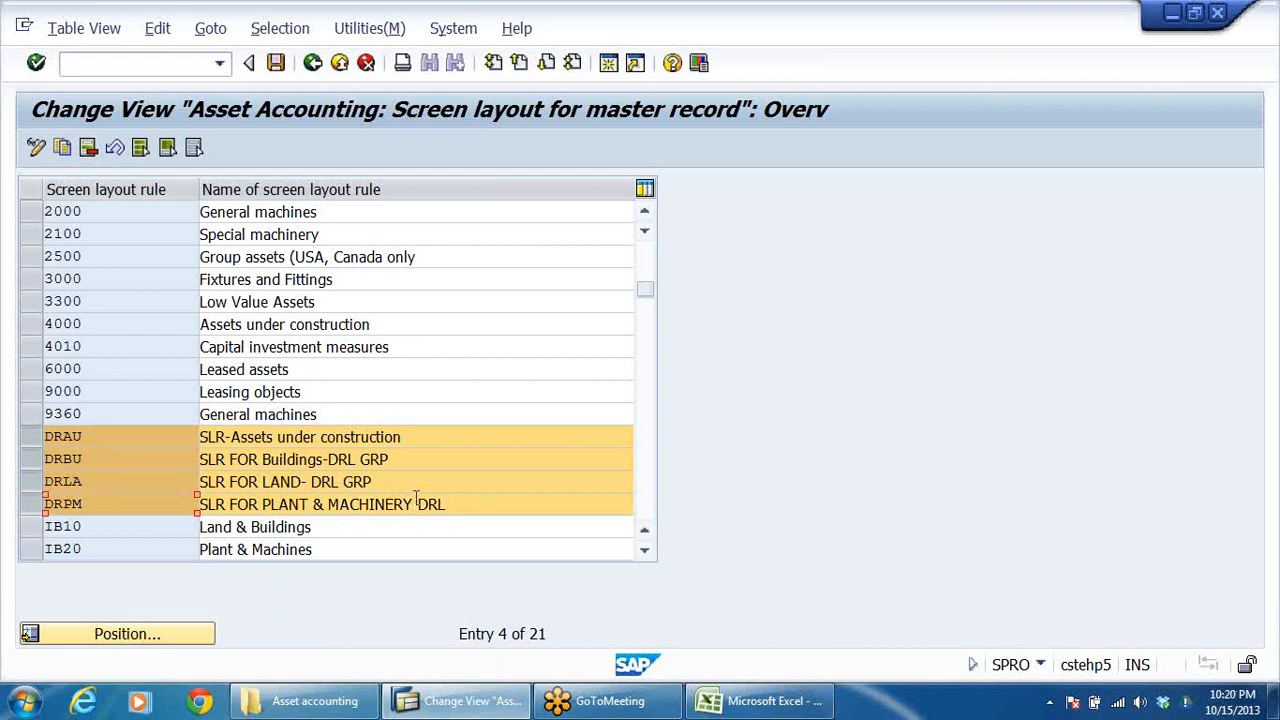
left_click(340, 63)
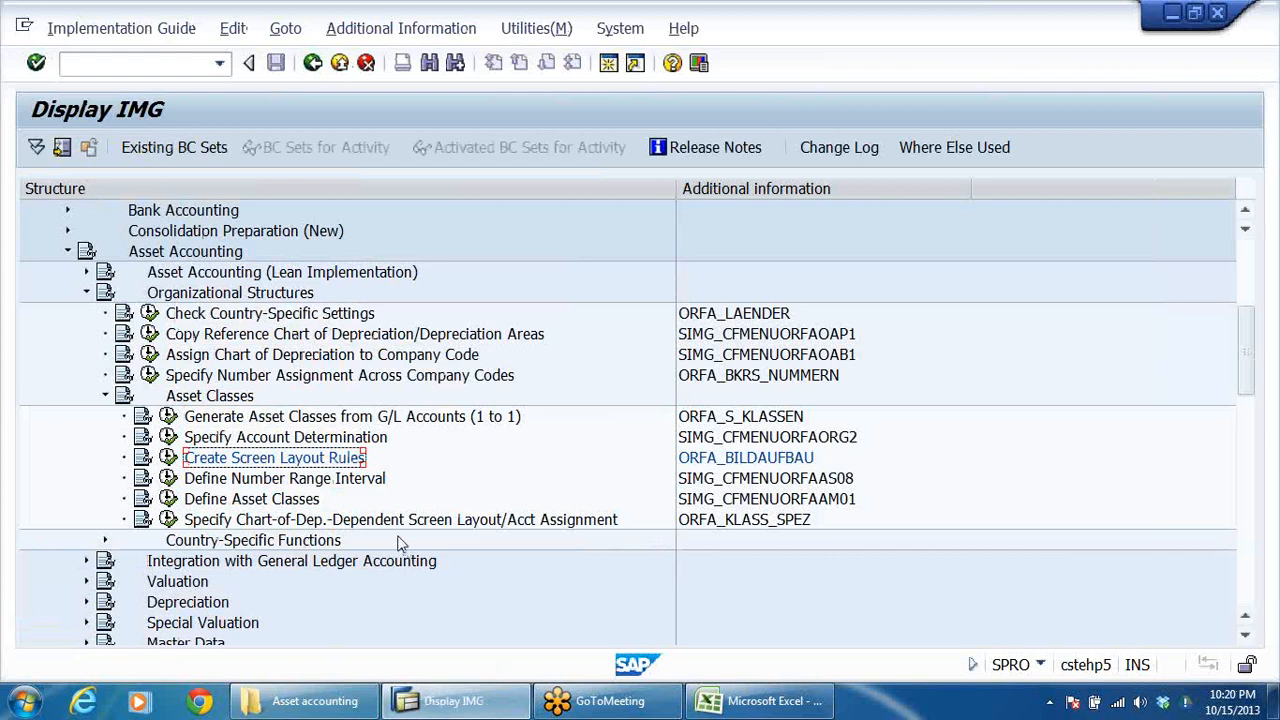
Run Define Number Range Interval and open the asset number intervals of company code DRLB for maintenance.
left_click(296, 485)
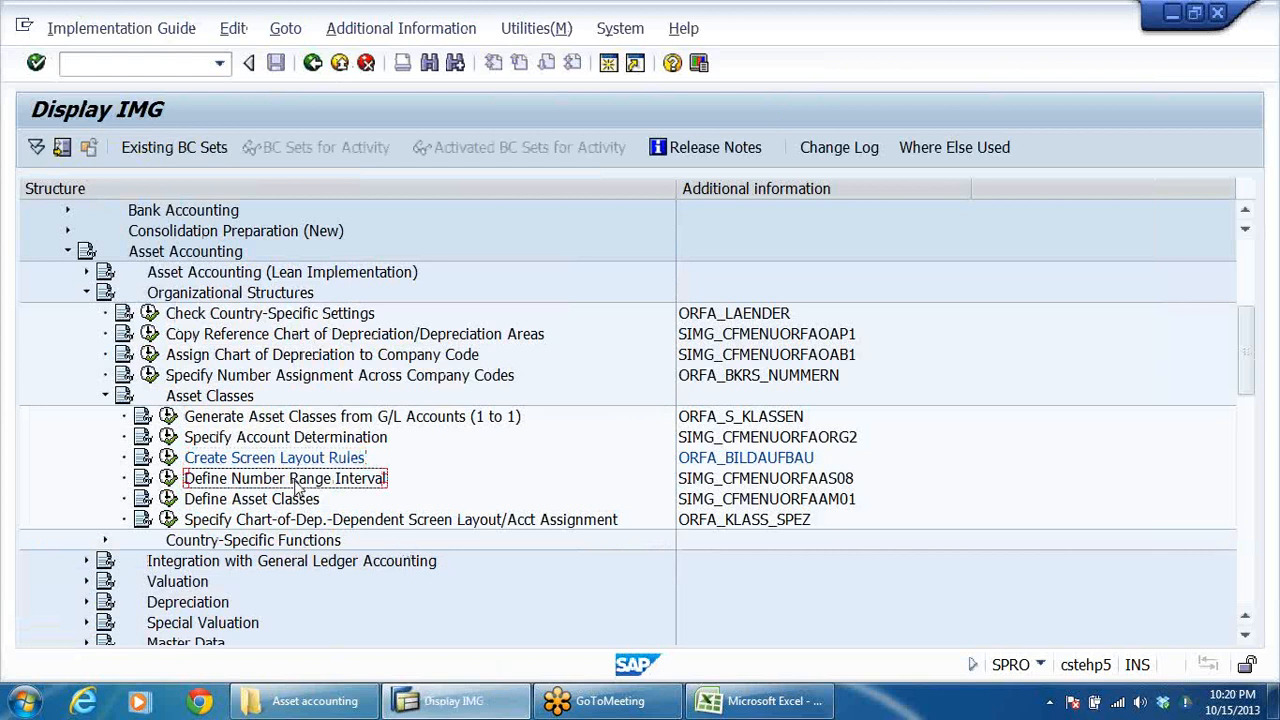
double_click(296, 485)
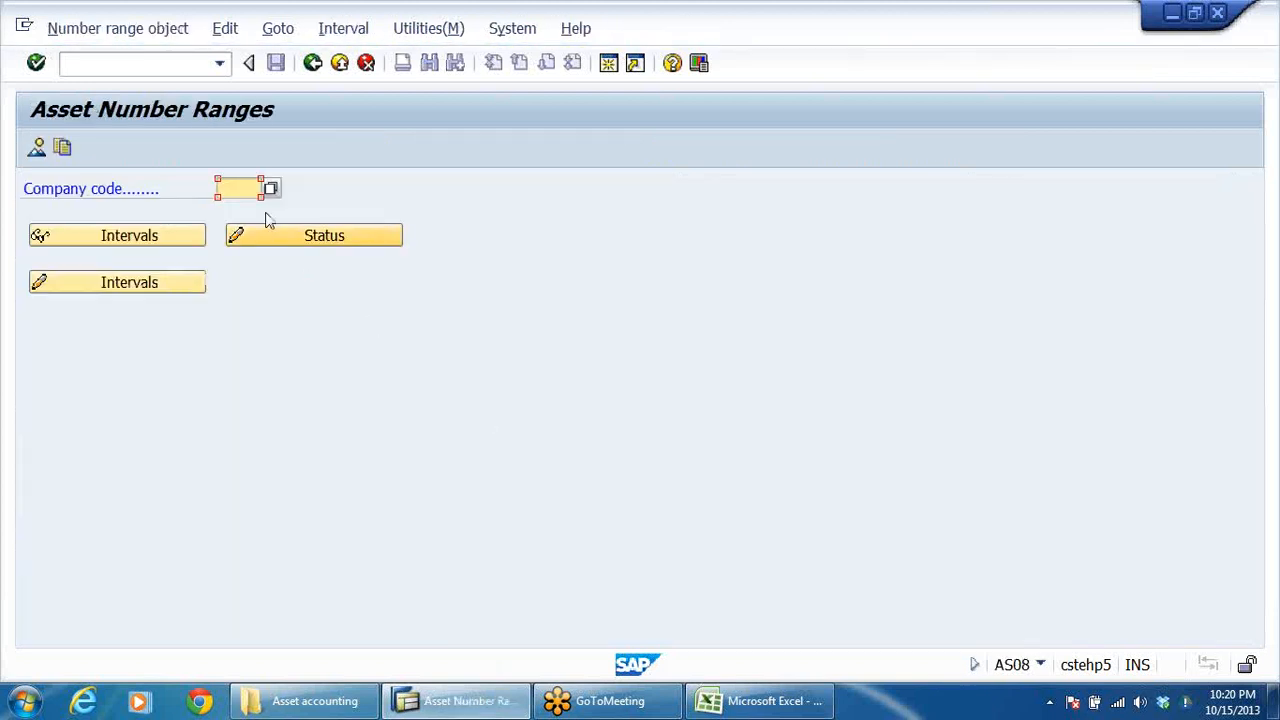
type("V")
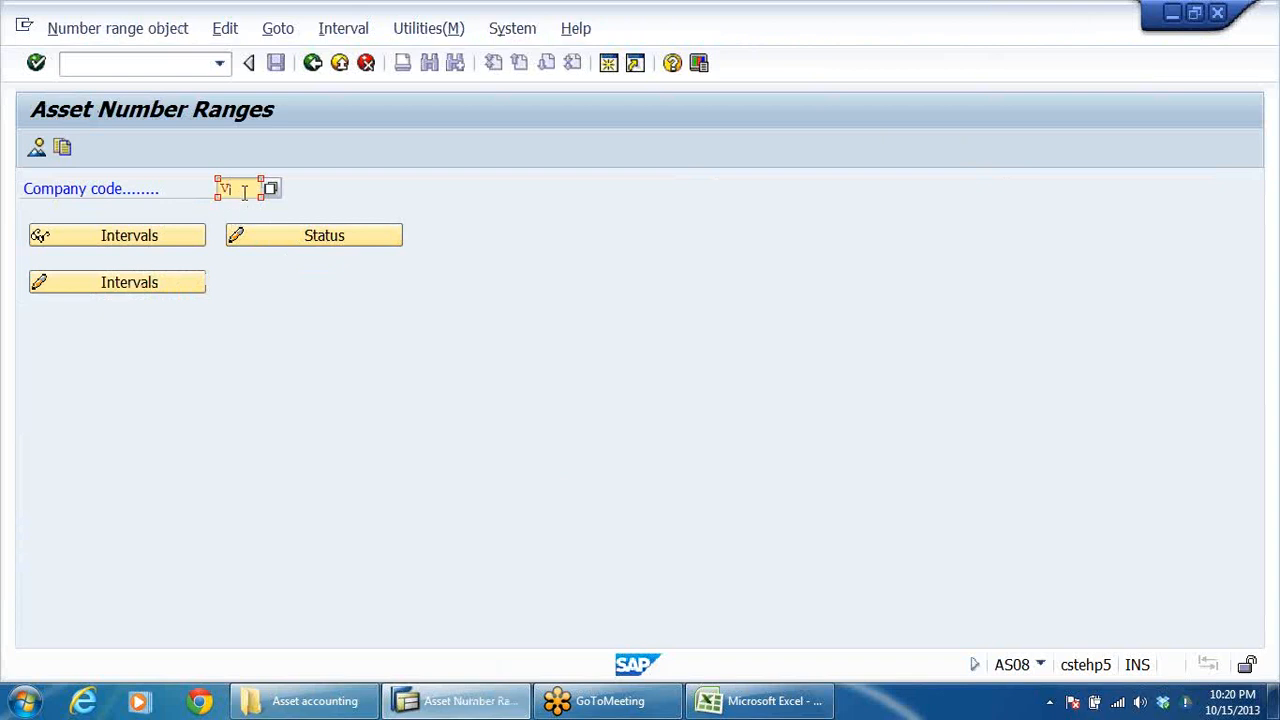
key("BackSpace")
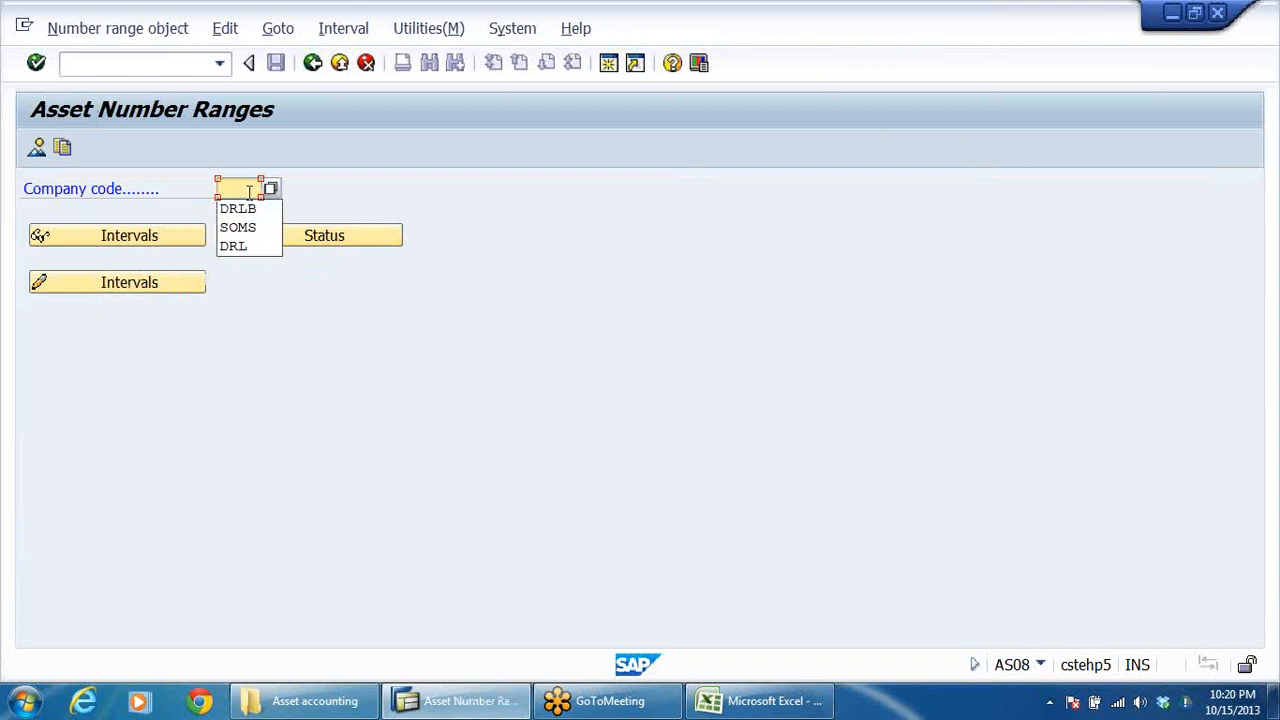
left_click(250, 209)
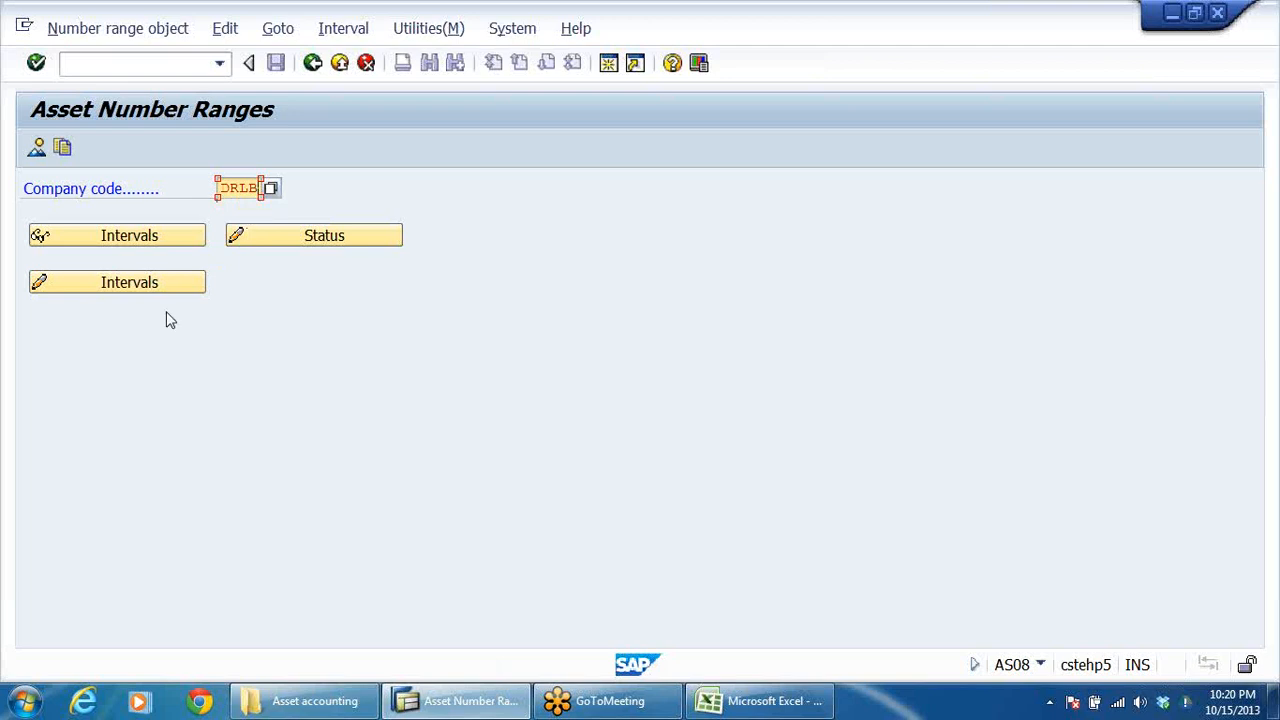
left_click(129, 284)
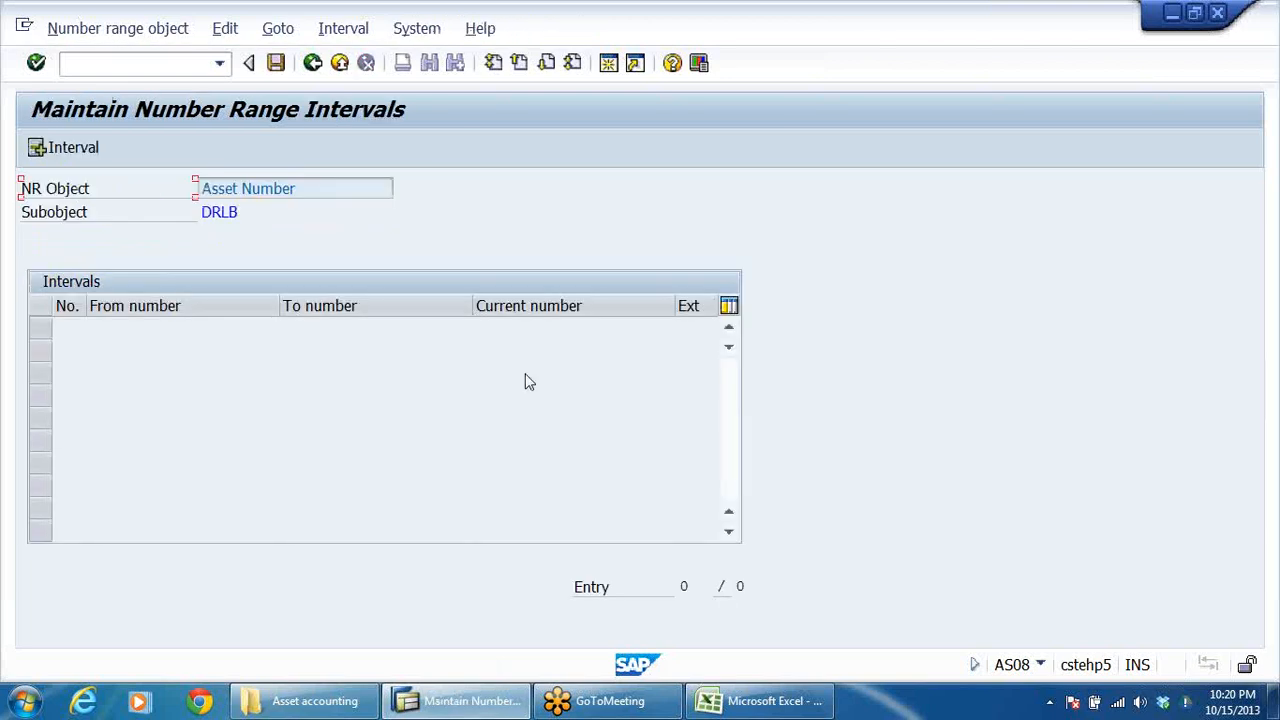
Start a new asset number range interval and give it the number 01.
left_click(38, 147)
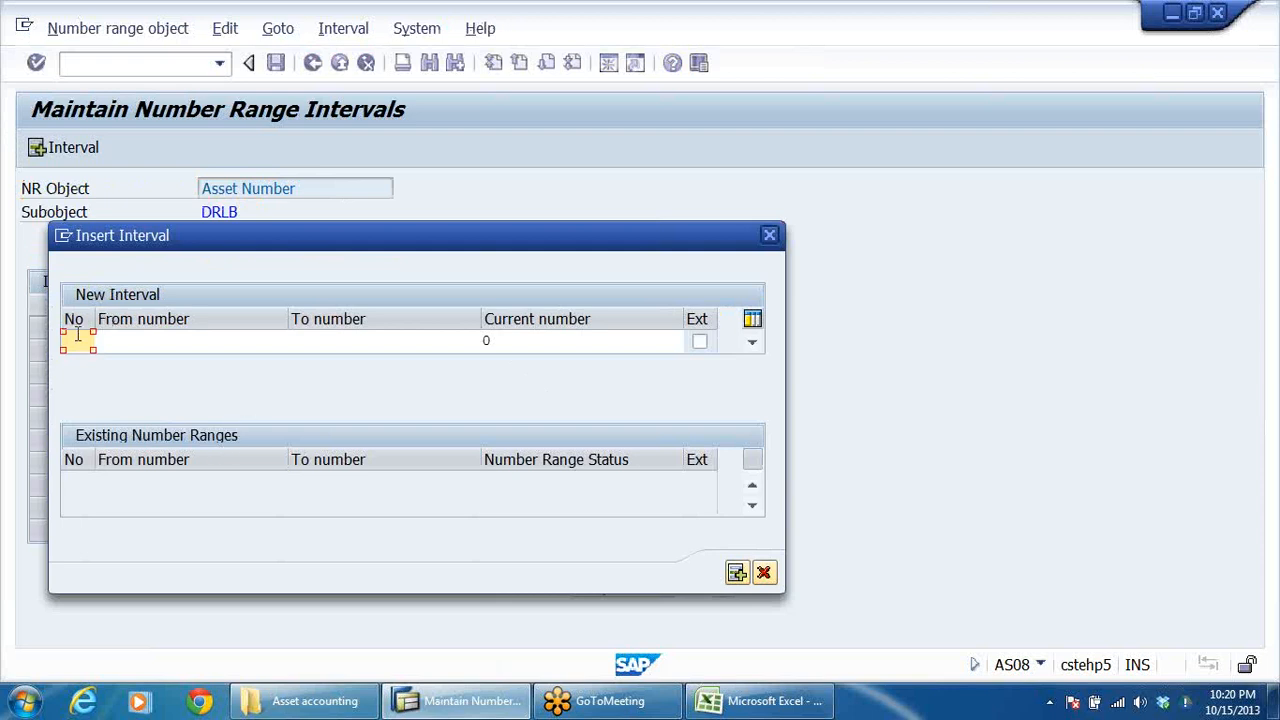
type("01")
left_click(202, 345)
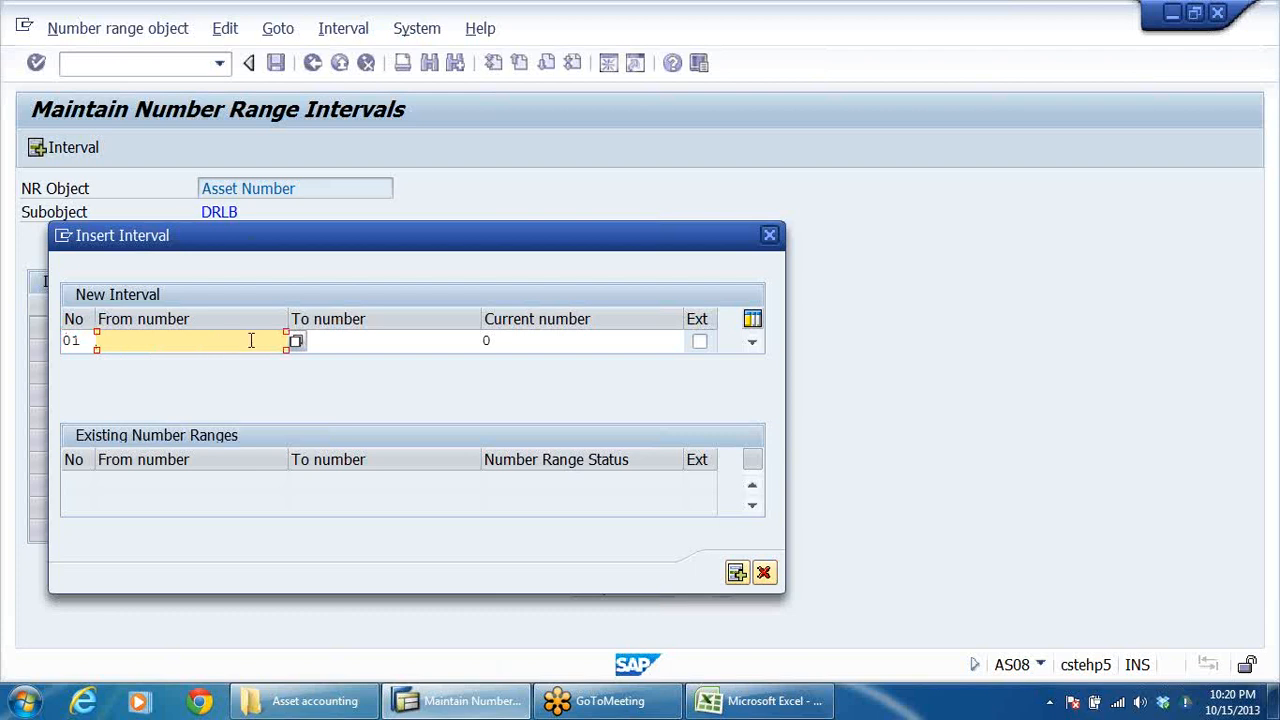
type("1001")
left_click(364, 342)
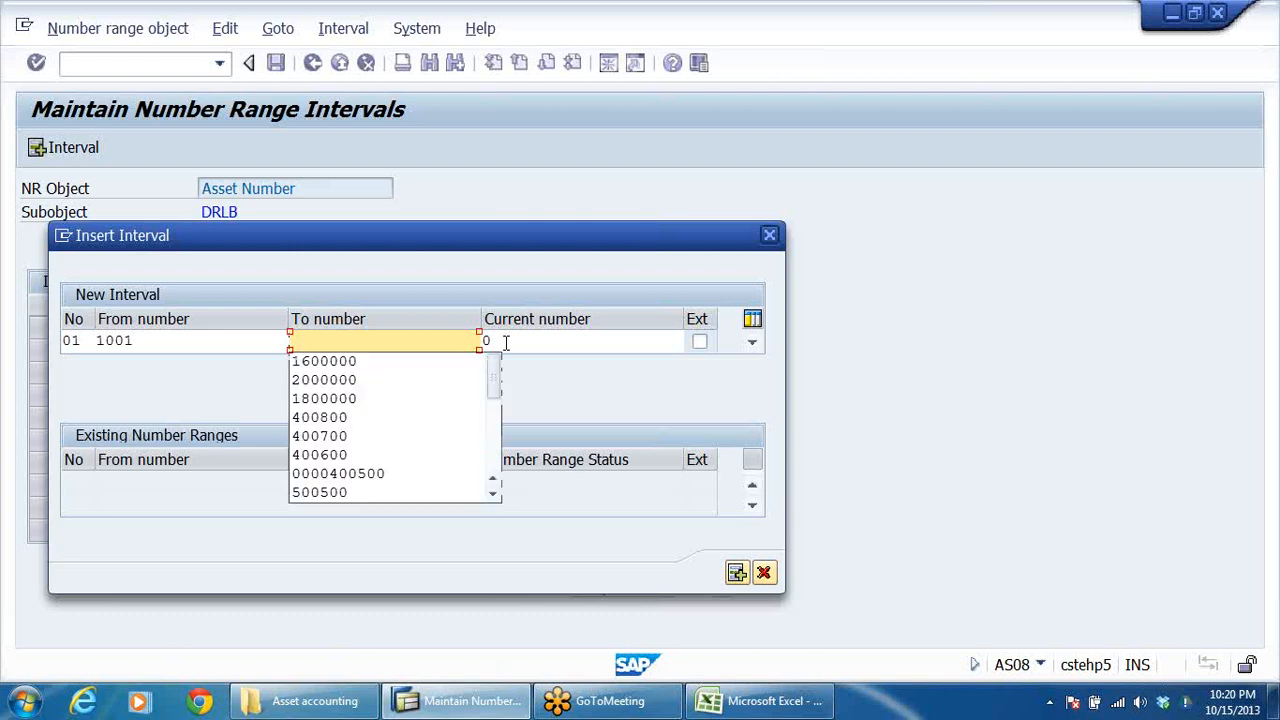
left_click(148, 341)
key("BackSpace")
key("BackSpace")
key("BackSpace")
key("BackSpace")
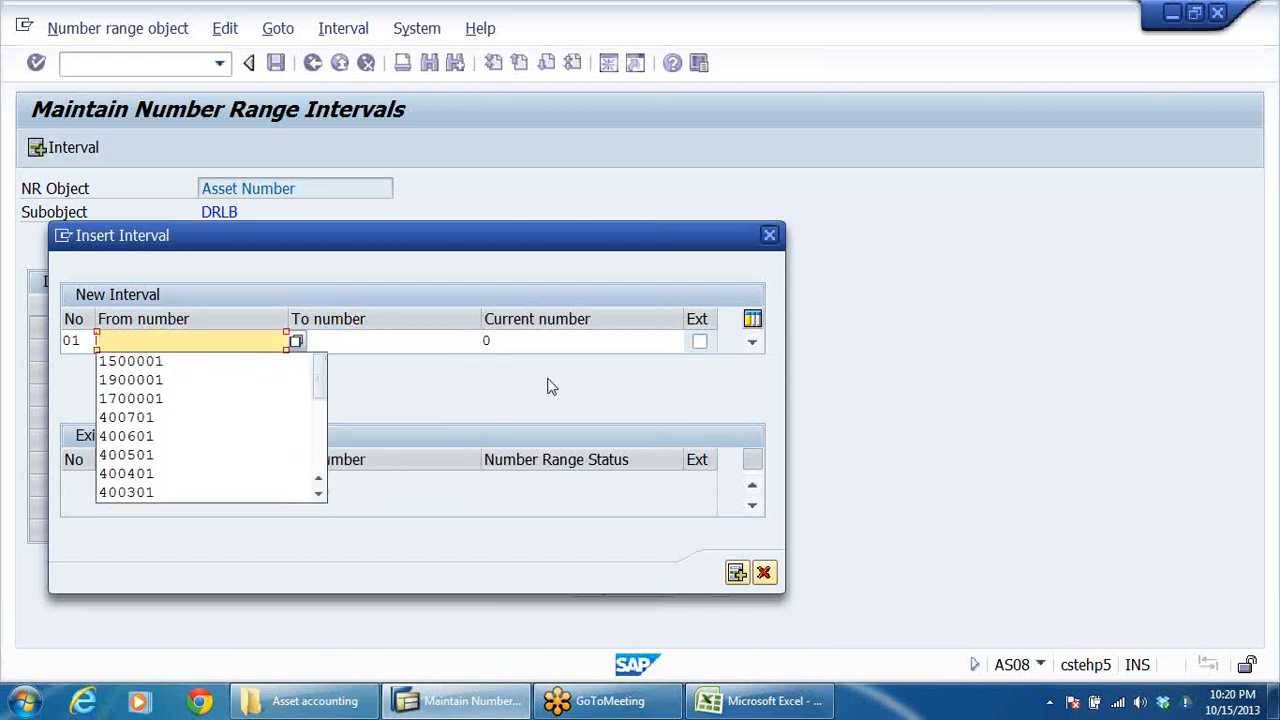
Set interval 01 to run from number 1 to number 1000 and insert it.
type("1")
left_click(403, 338)
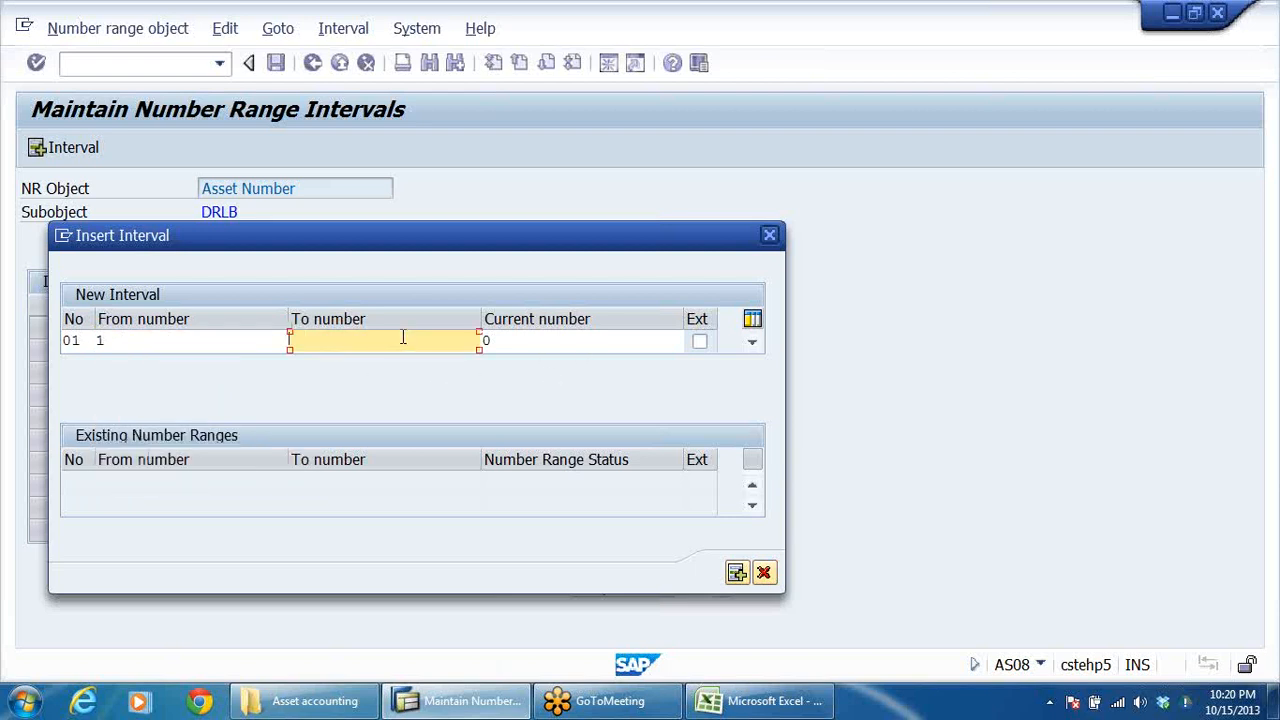
type("0")
key("BackSpace")
type("1000")
left_click(572, 345)
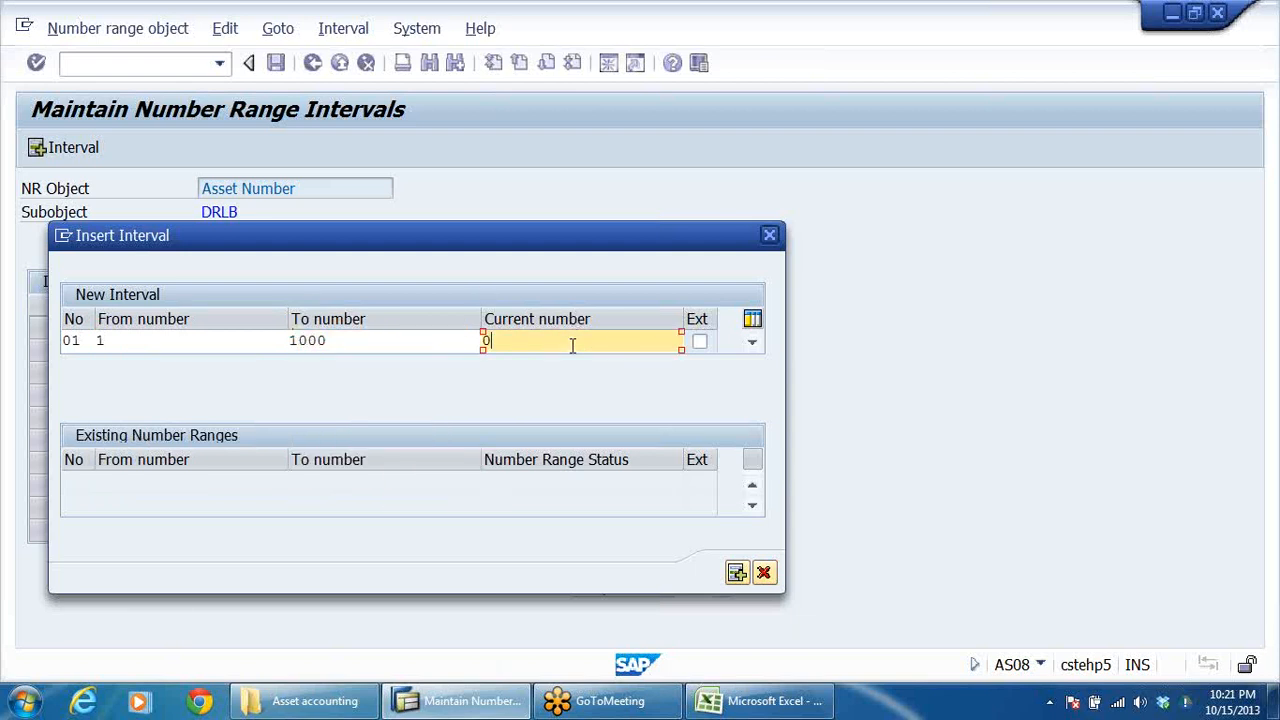
left_click(354, 343)
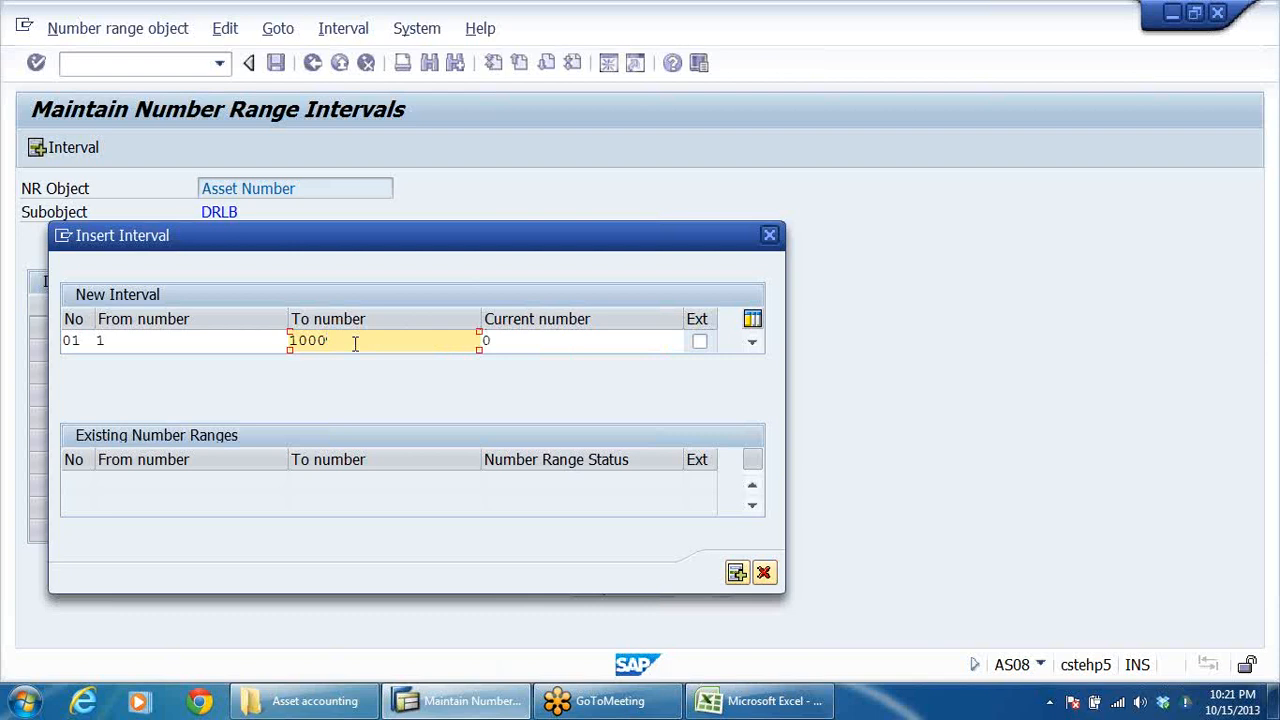
key("Return")
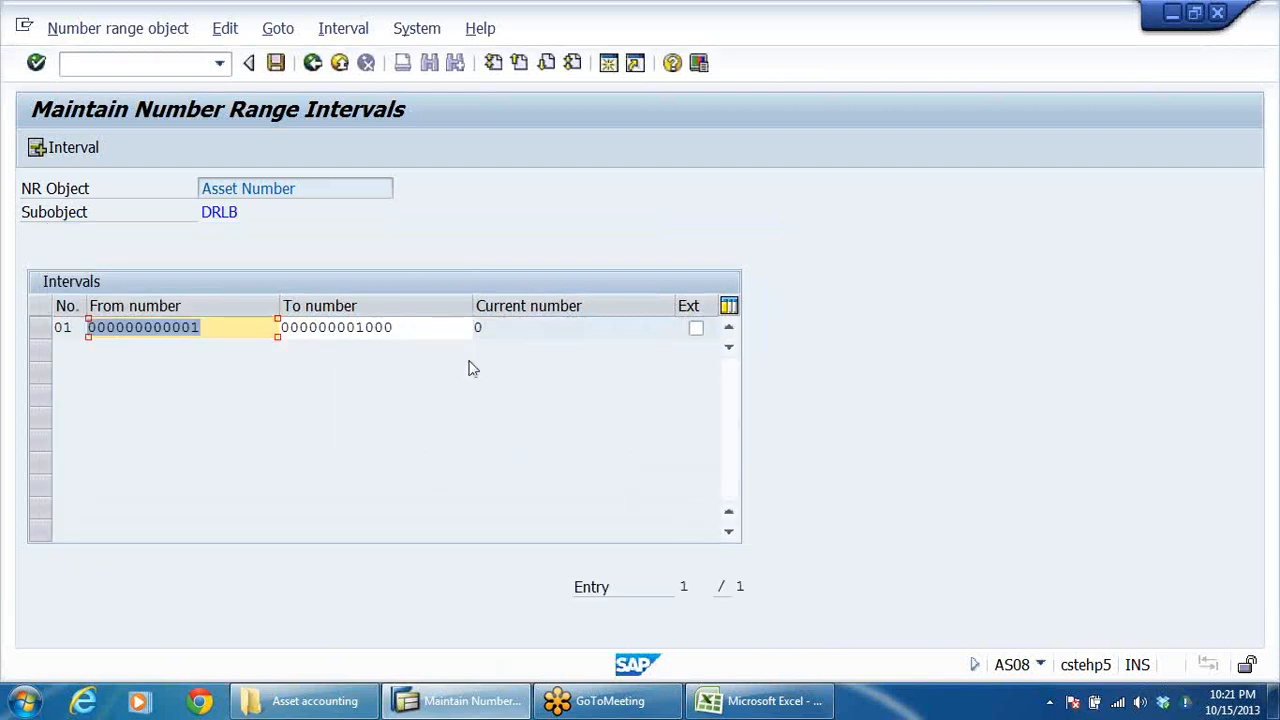
Insert asset number range interval 02 for company code DRLB, running from number 1001 to number 2000.
left_click(47, 150)
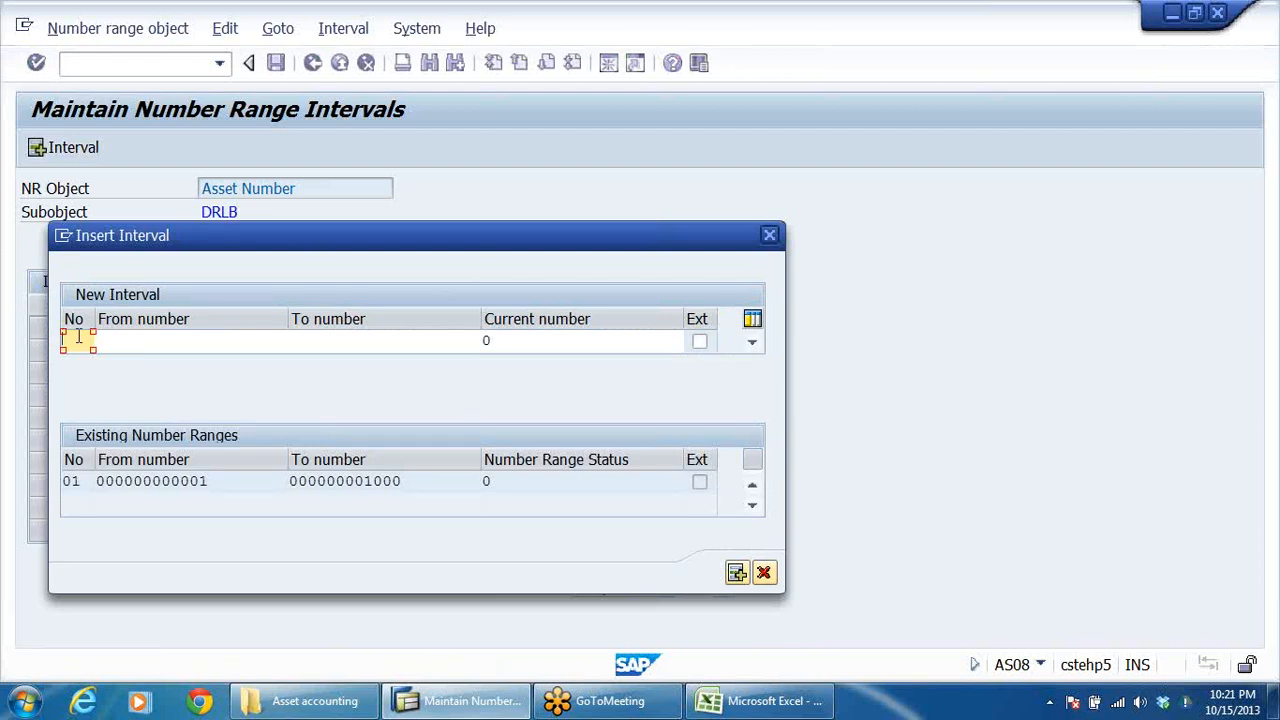
type("02")
left_click(168, 343)
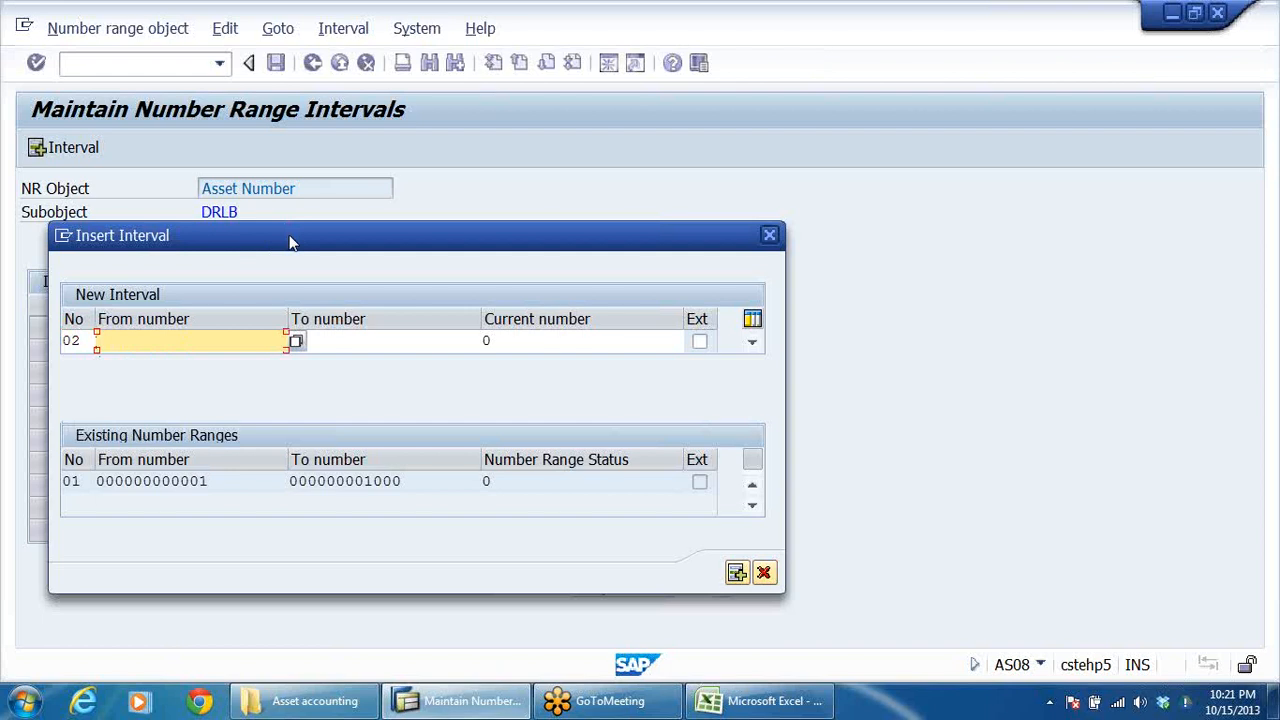
type("1000")
key("BackSpace")
type("1")
left_click(347, 343)
type("2000")
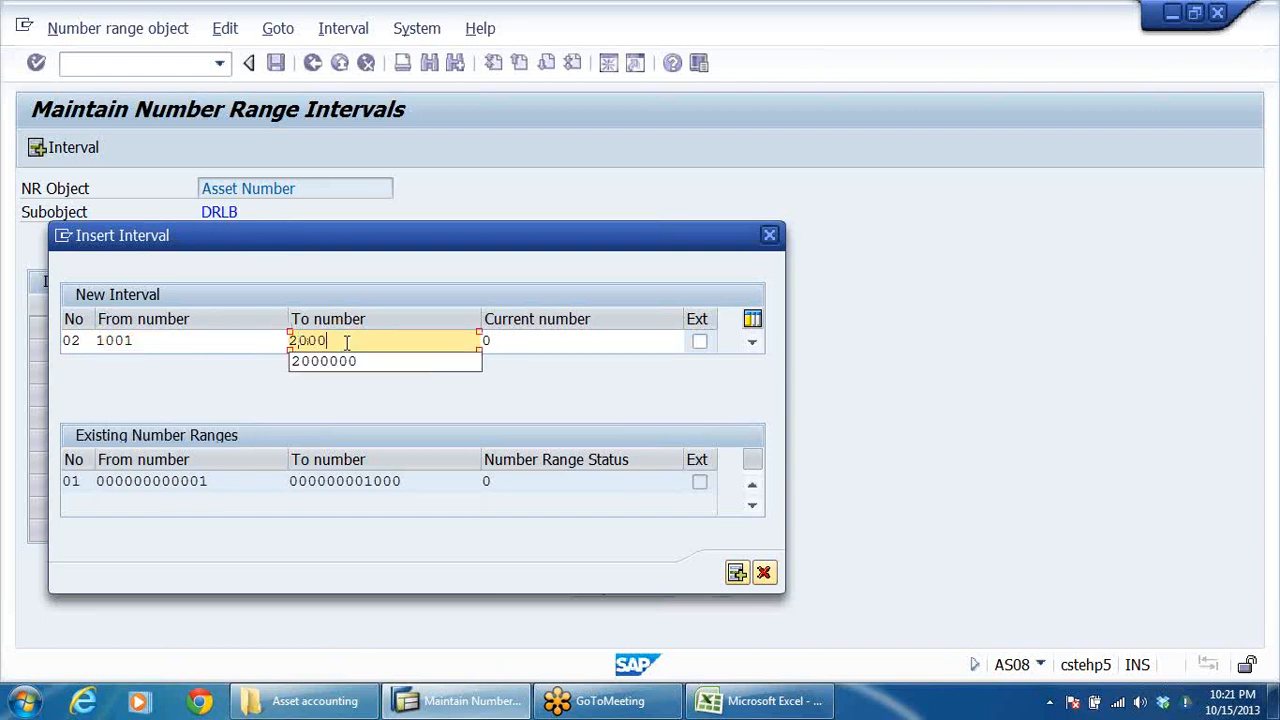
key("Return")
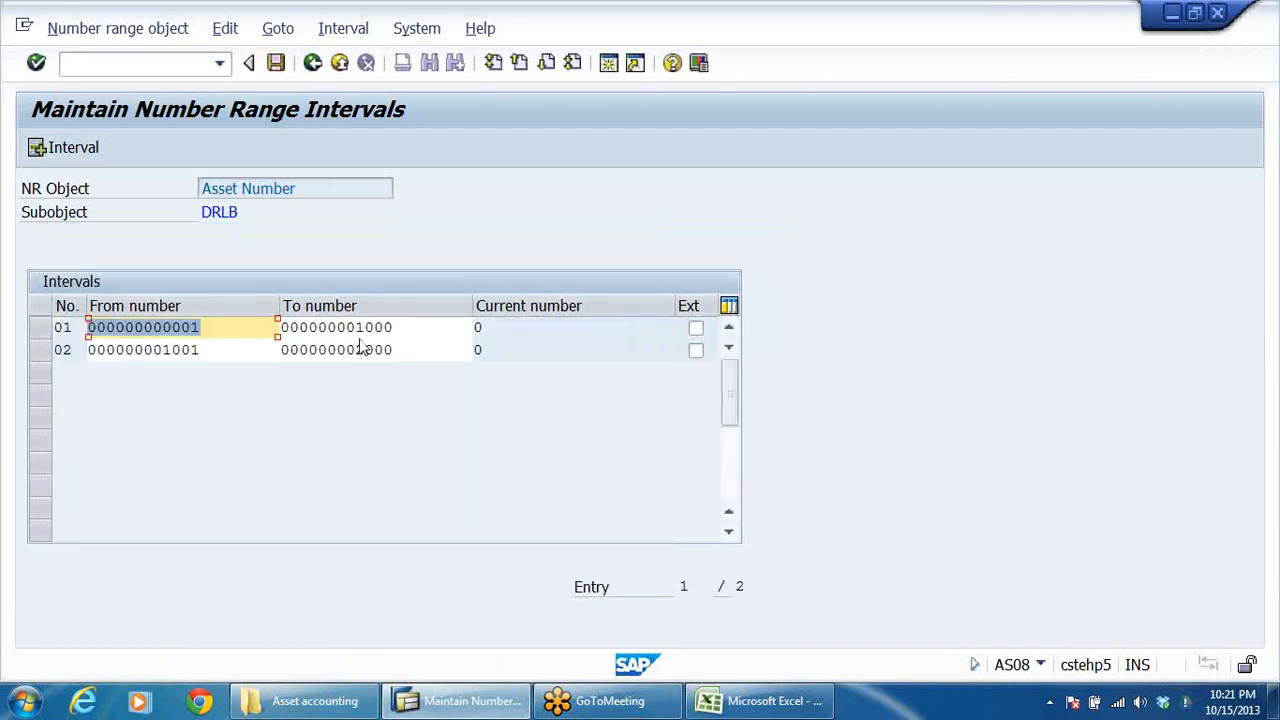
Start a new interval numbered 03 and copy in the free interval that begins at number 2001.
left_click(62, 147)
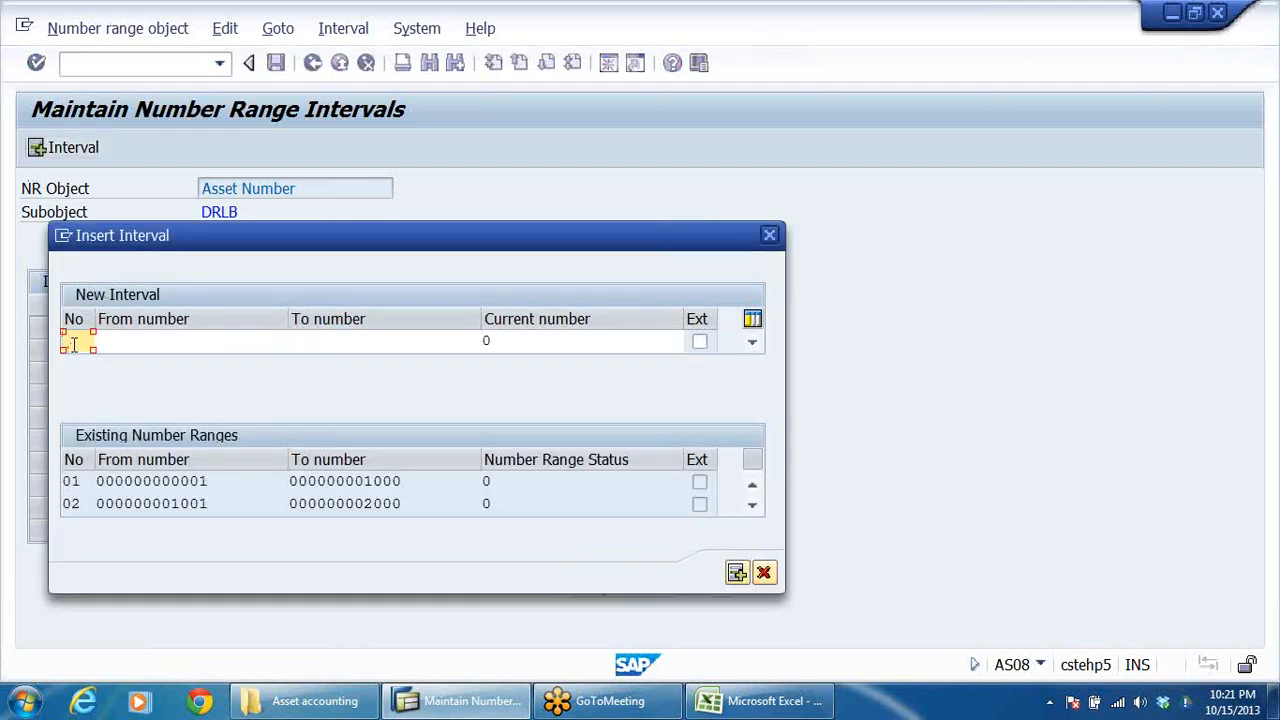
type("03")
left_click(148, 342)
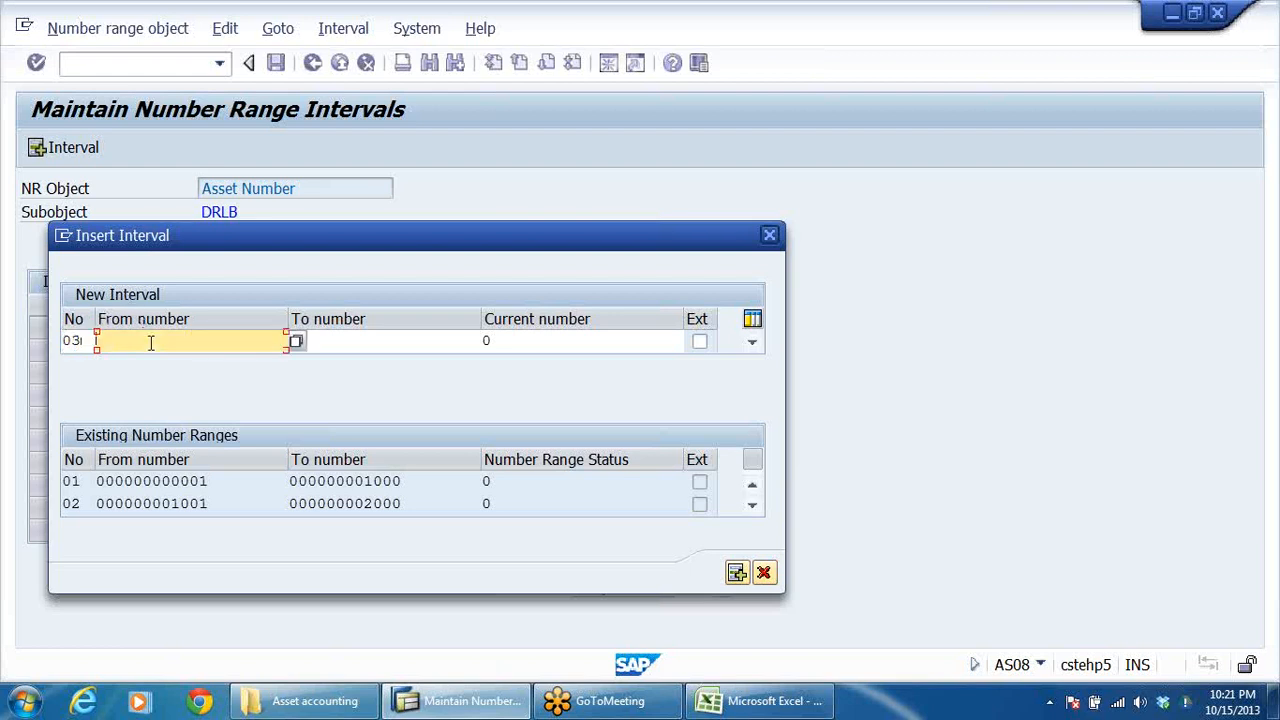
left_click(296, 341)
left_click(145, 325)
left_click(220, 325)
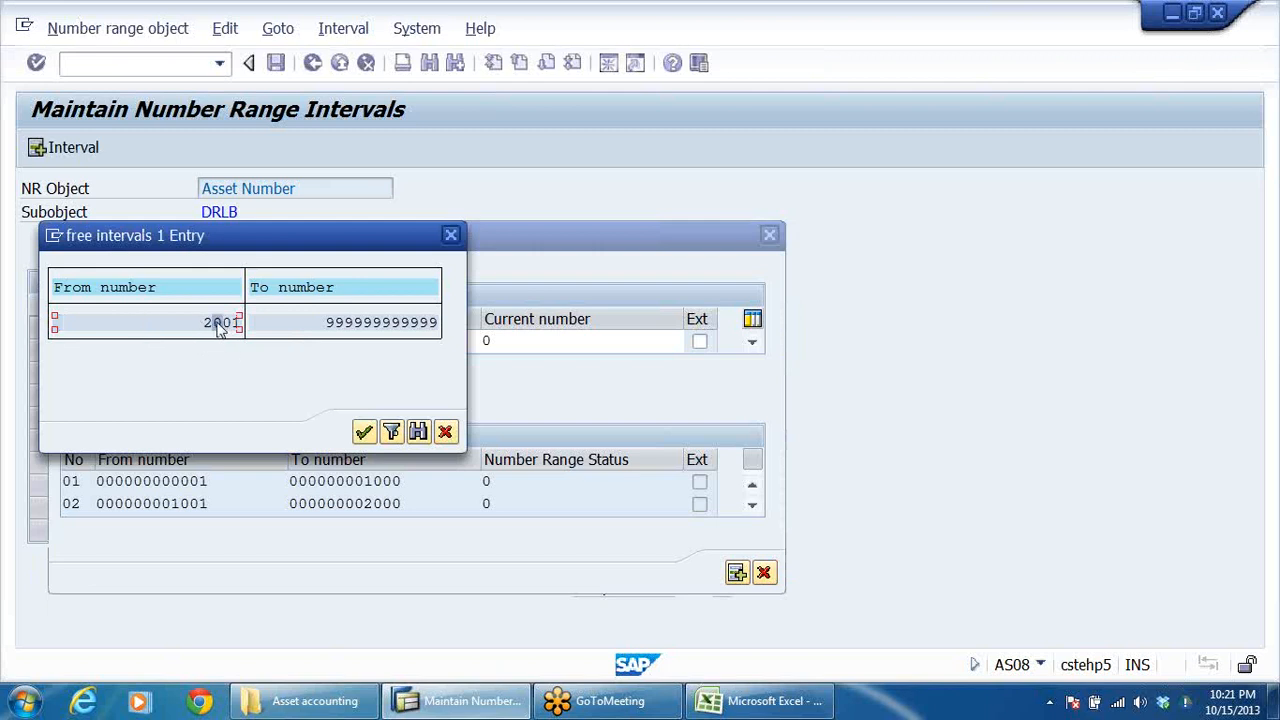
left_click(362, 432)
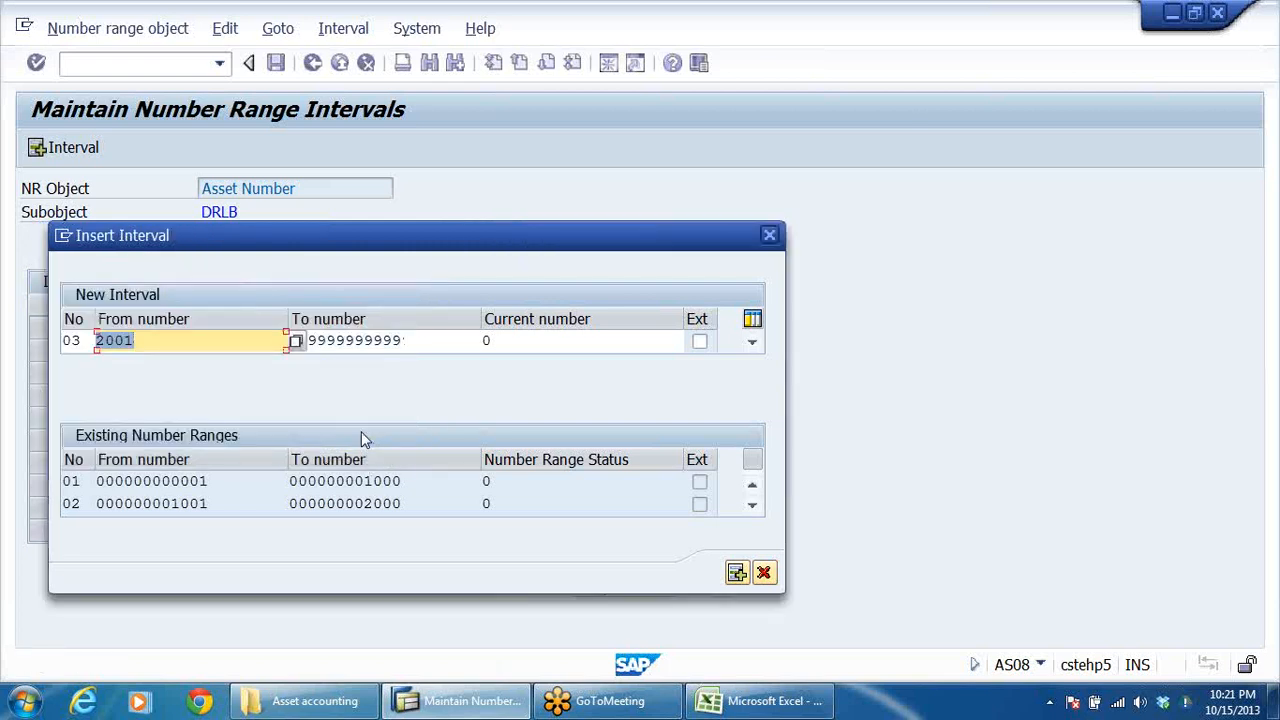
Set the end number of interval 03 to 3000 and insert the interval.
left_click(211, 344)
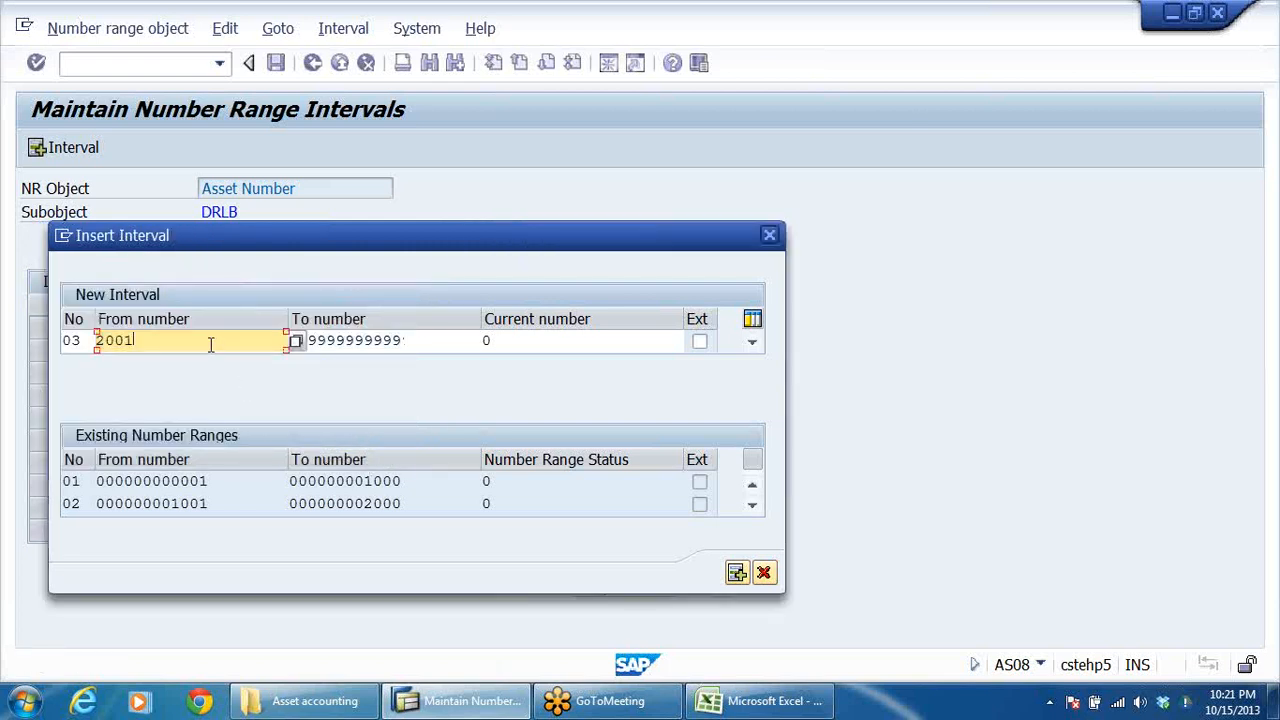
left_click(410, 342)
key("BackSpace")
key("BackSpace")
key("BackSpace")
key("BackSpace")
key("BackSpace")
key("BackSpace")
key("BackSpace")
key("BackSpace")
key("BackSpace")
key("BackSpace")
key("BackSpace")
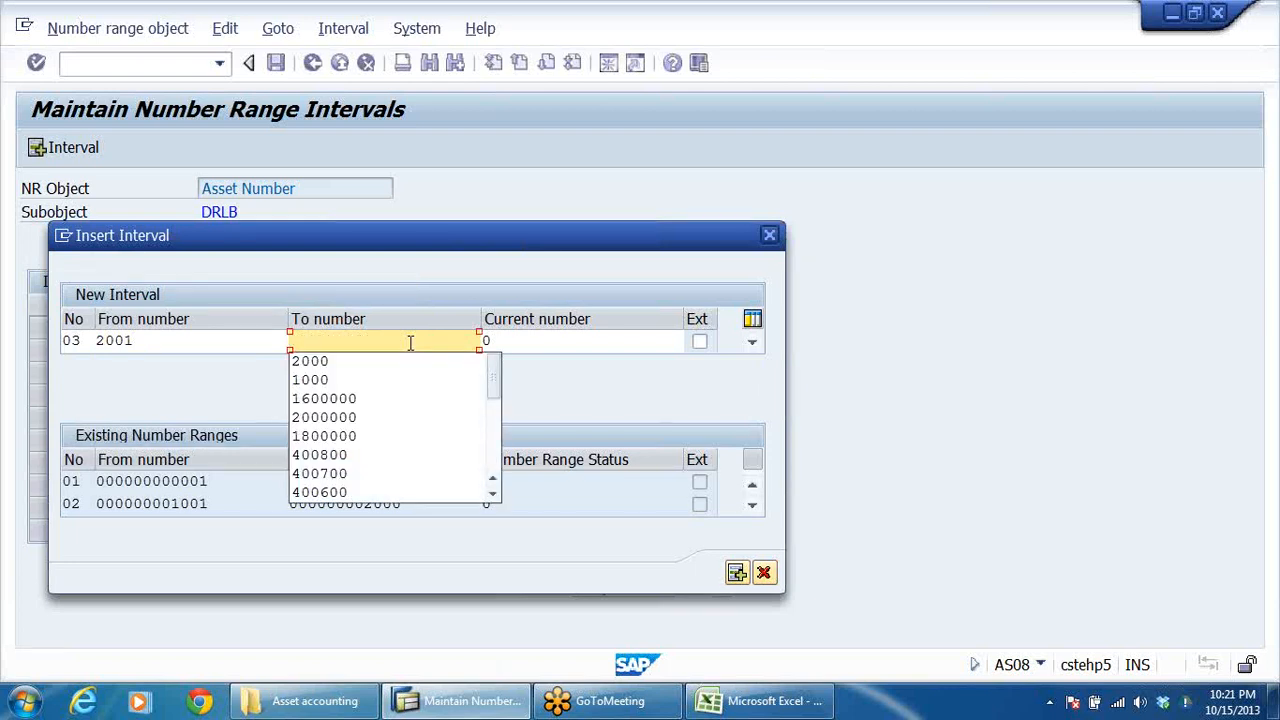
type("3000")
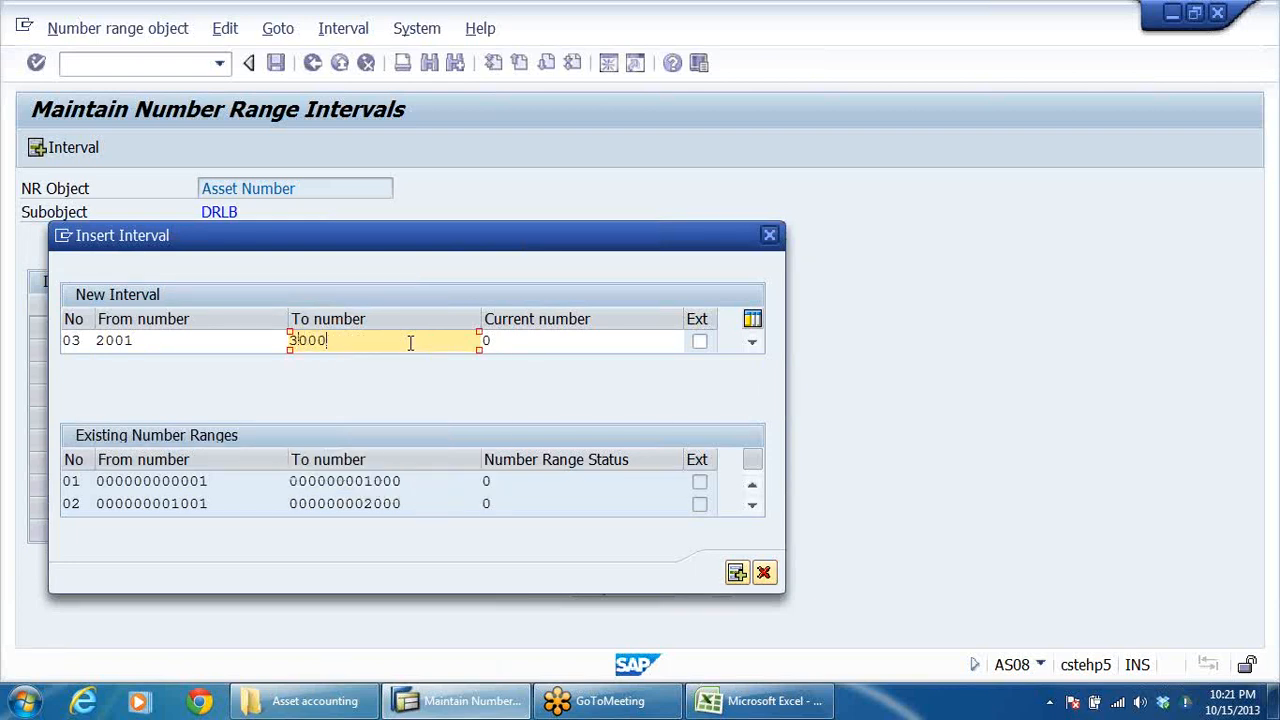
key("Return")
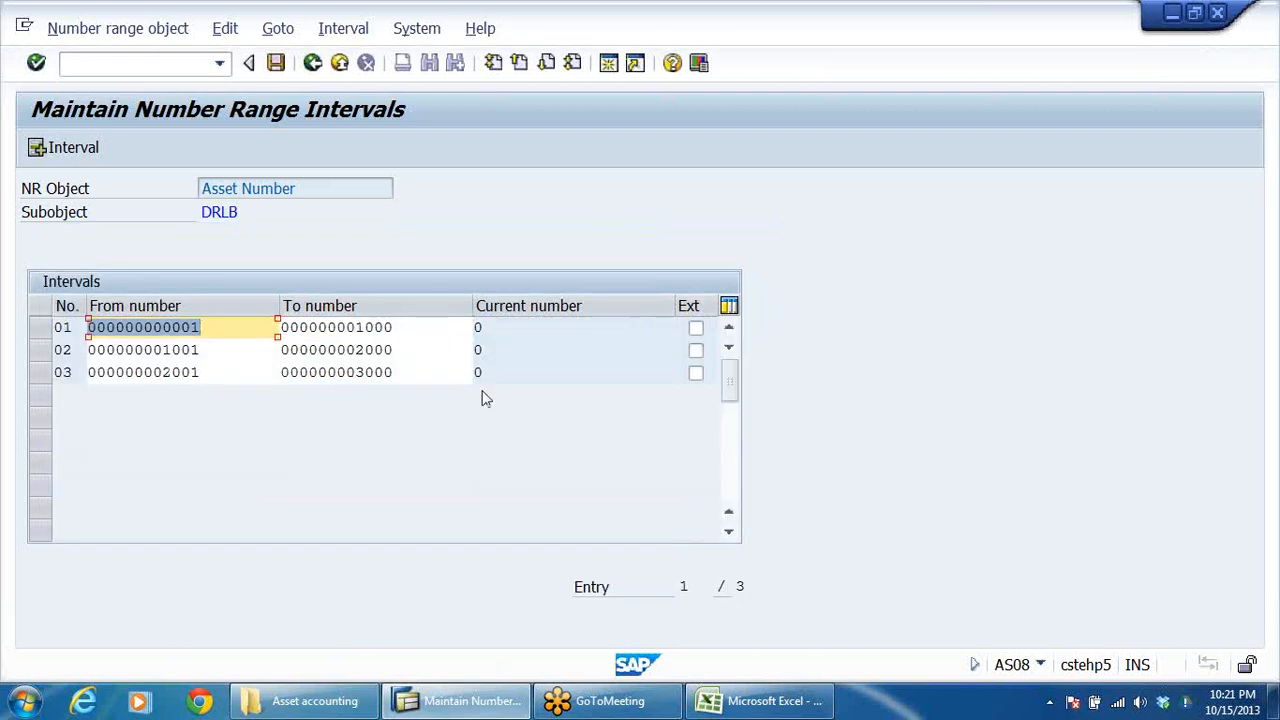
Insert asset number range interval 09, running from number 8001 to number 9000.
left_click(62, 148)
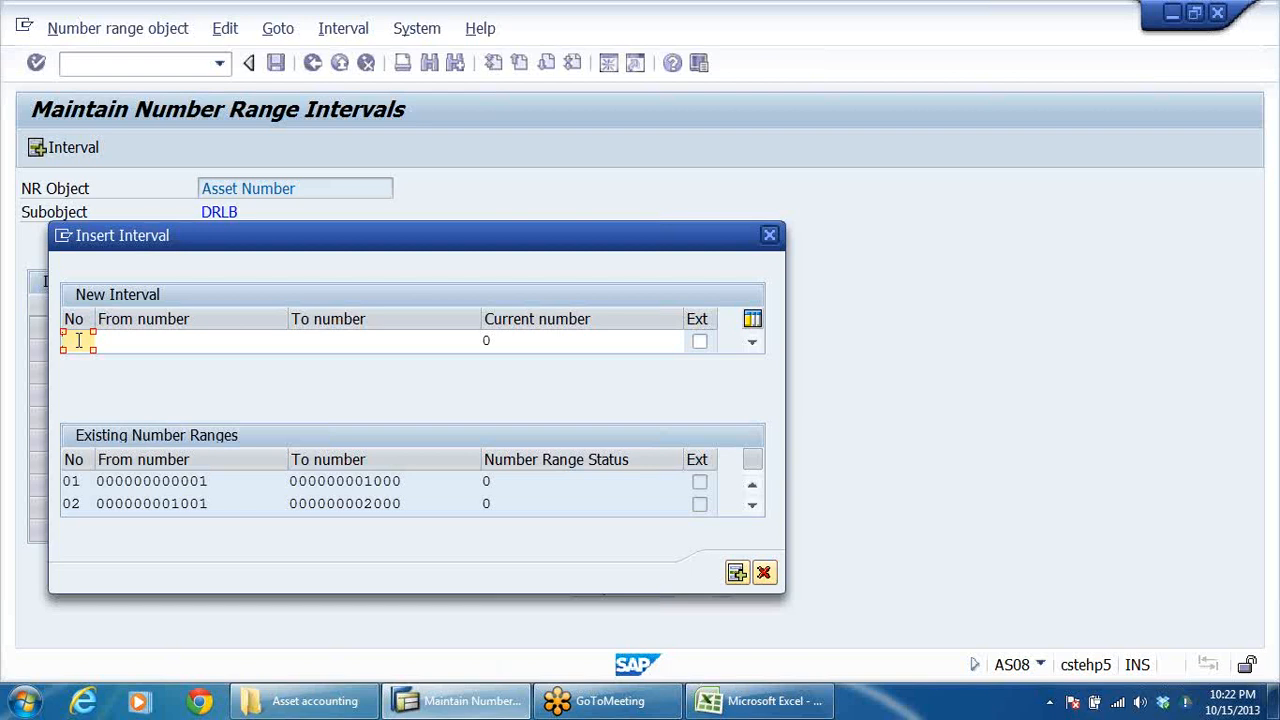
type("09")
left_click(135, 340)
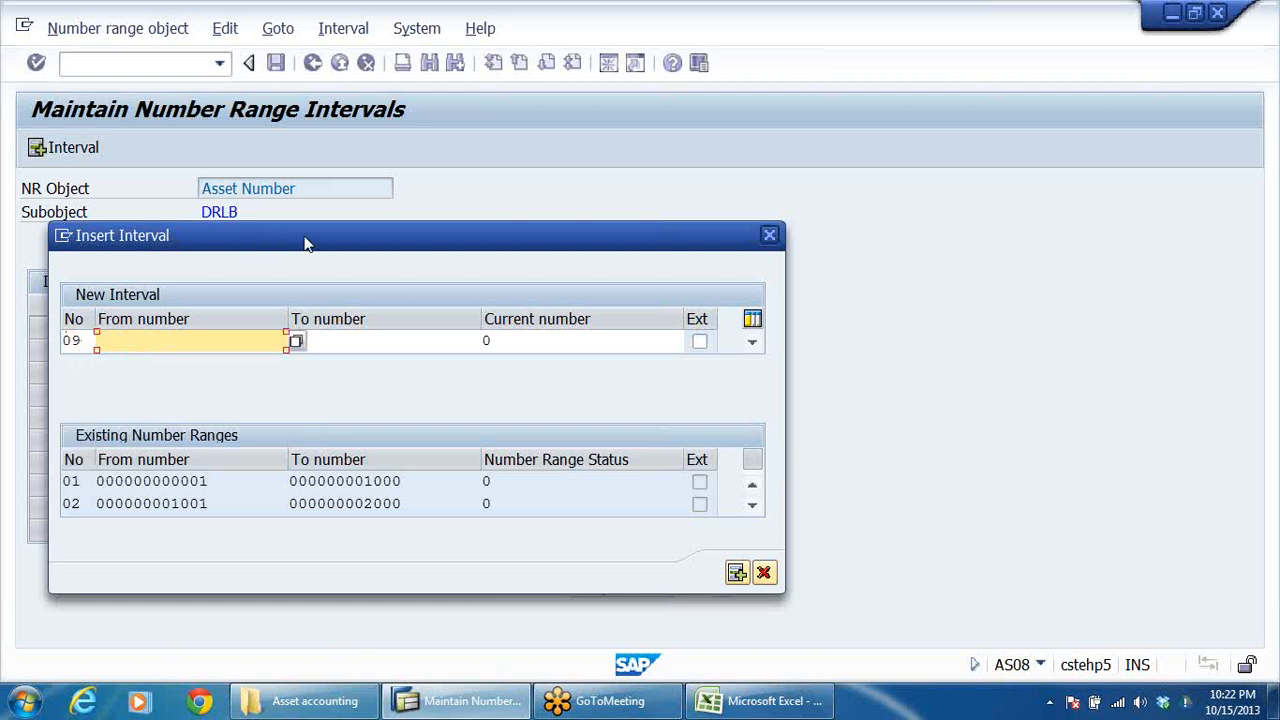
left_click_drag(300, 243, 378, 197)
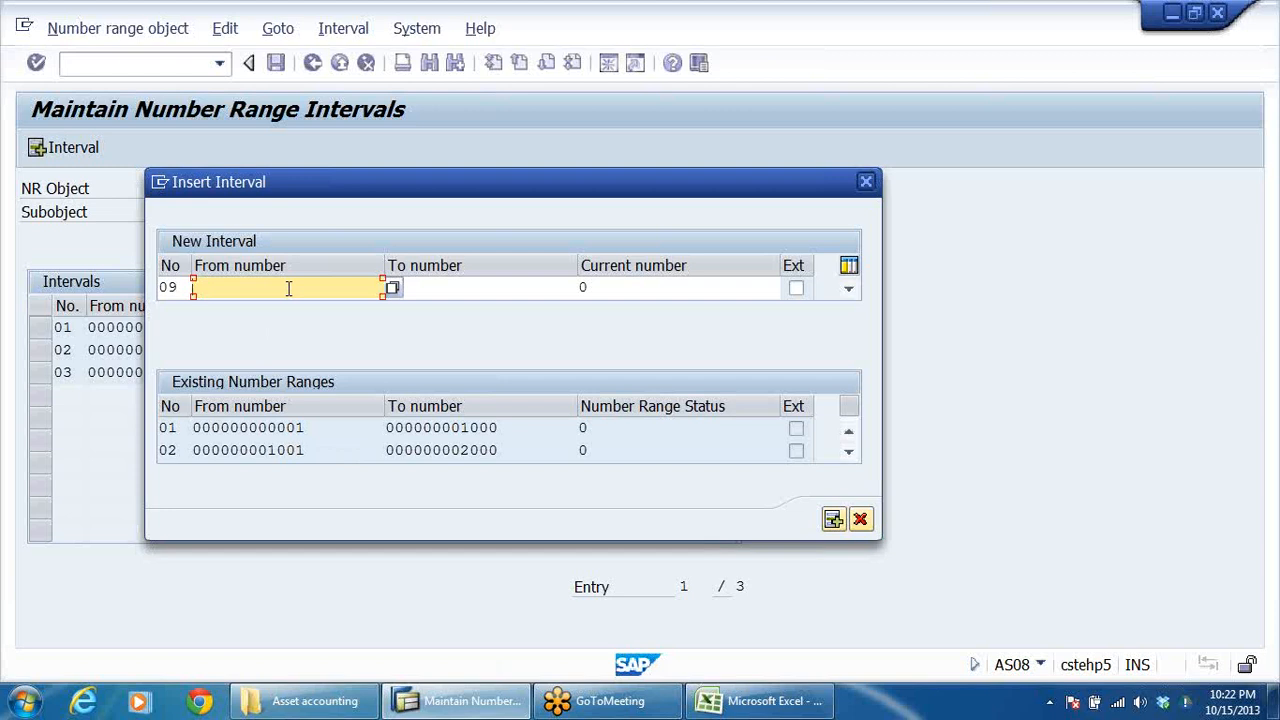
type("8001")
left_click(424, 290)
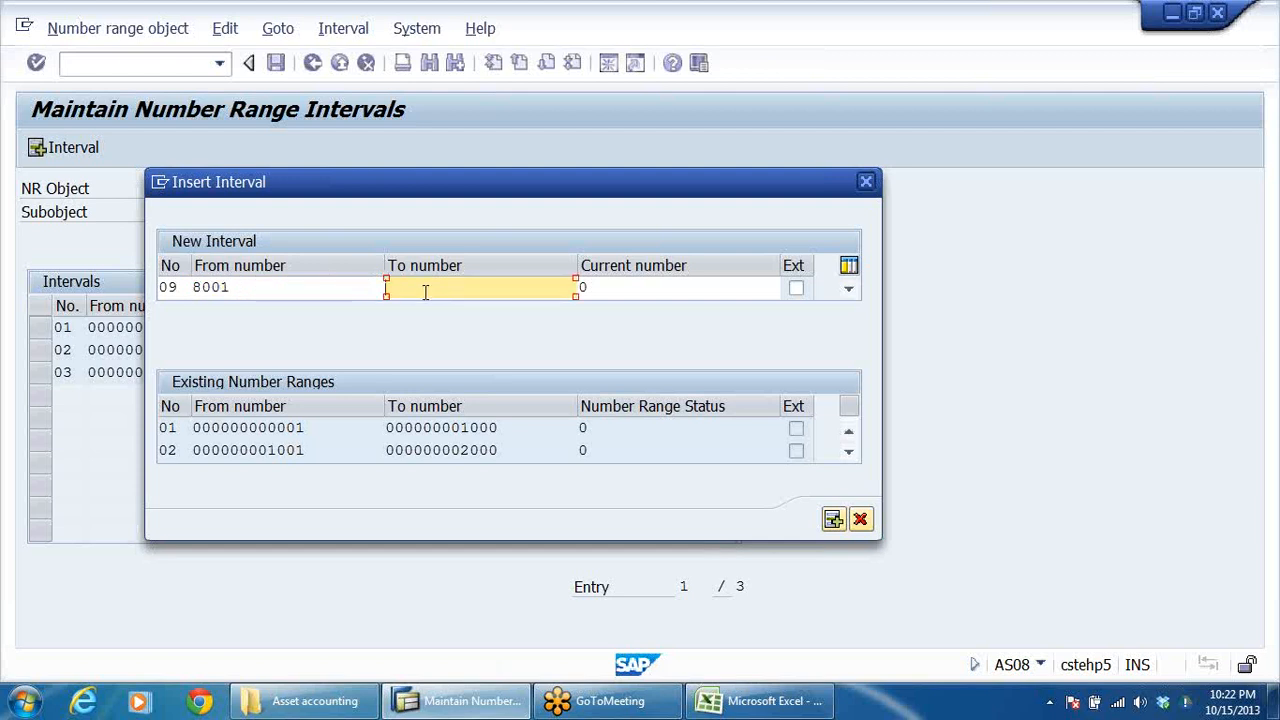
type("9000")
key("Return")
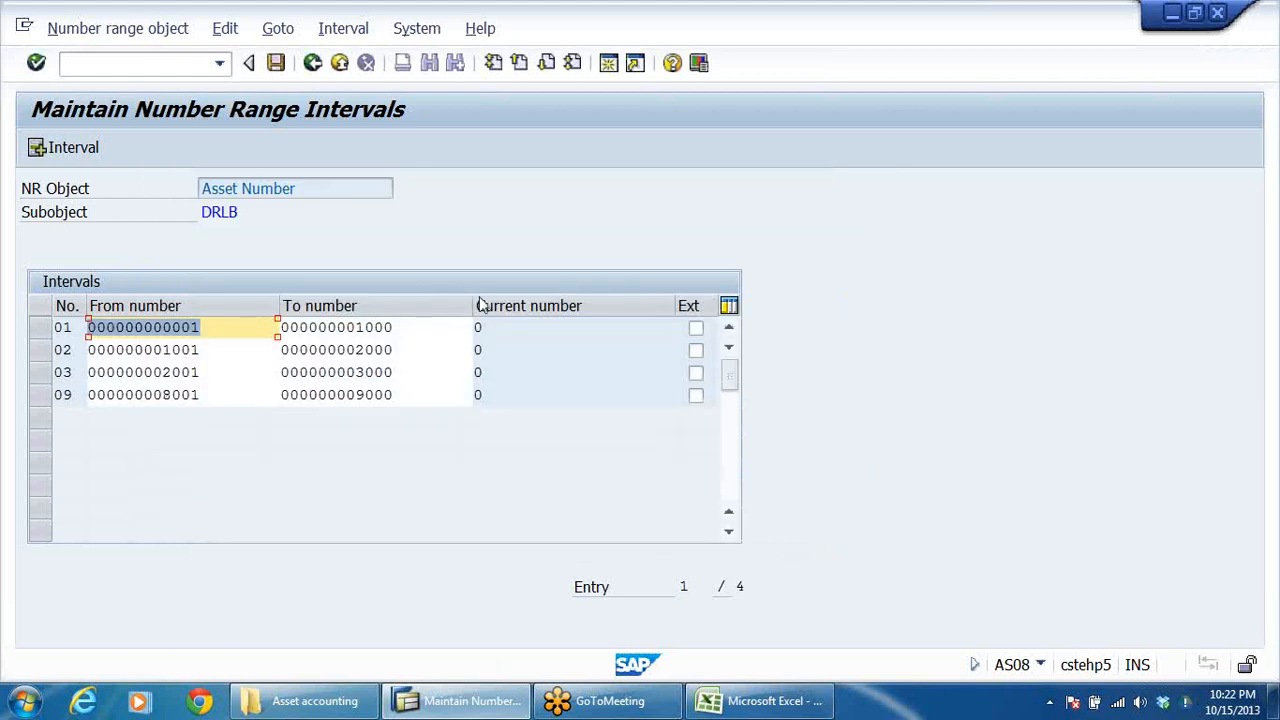
Save the asset number range intervals, acknowledge the transport notice and return to the implementation guide.
left_click(276, 63)
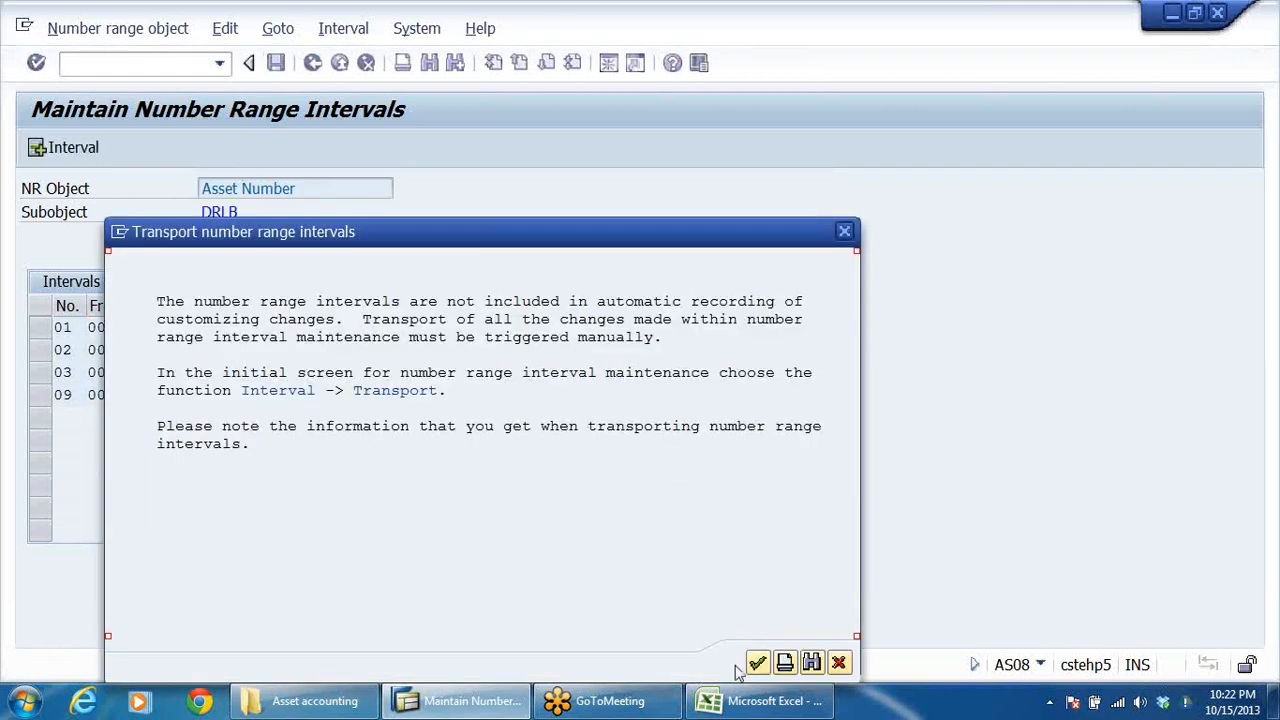
left_click(759, 663)
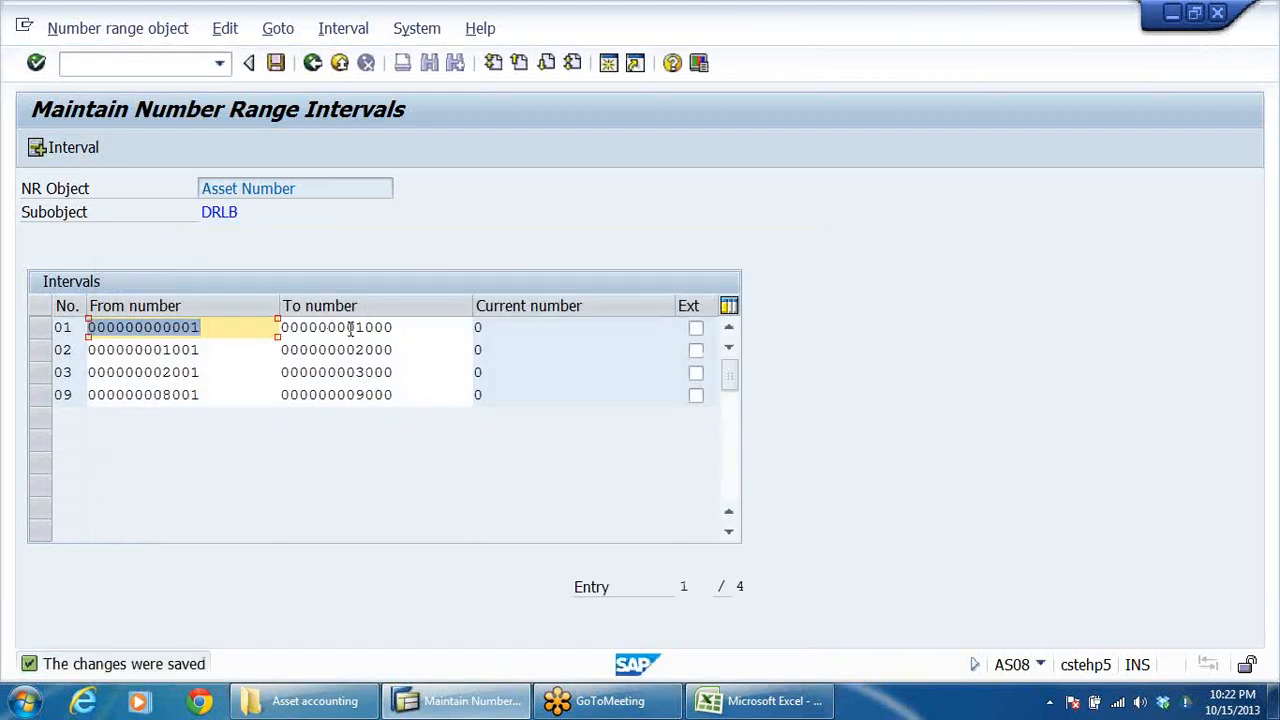
left_click(312, 63)
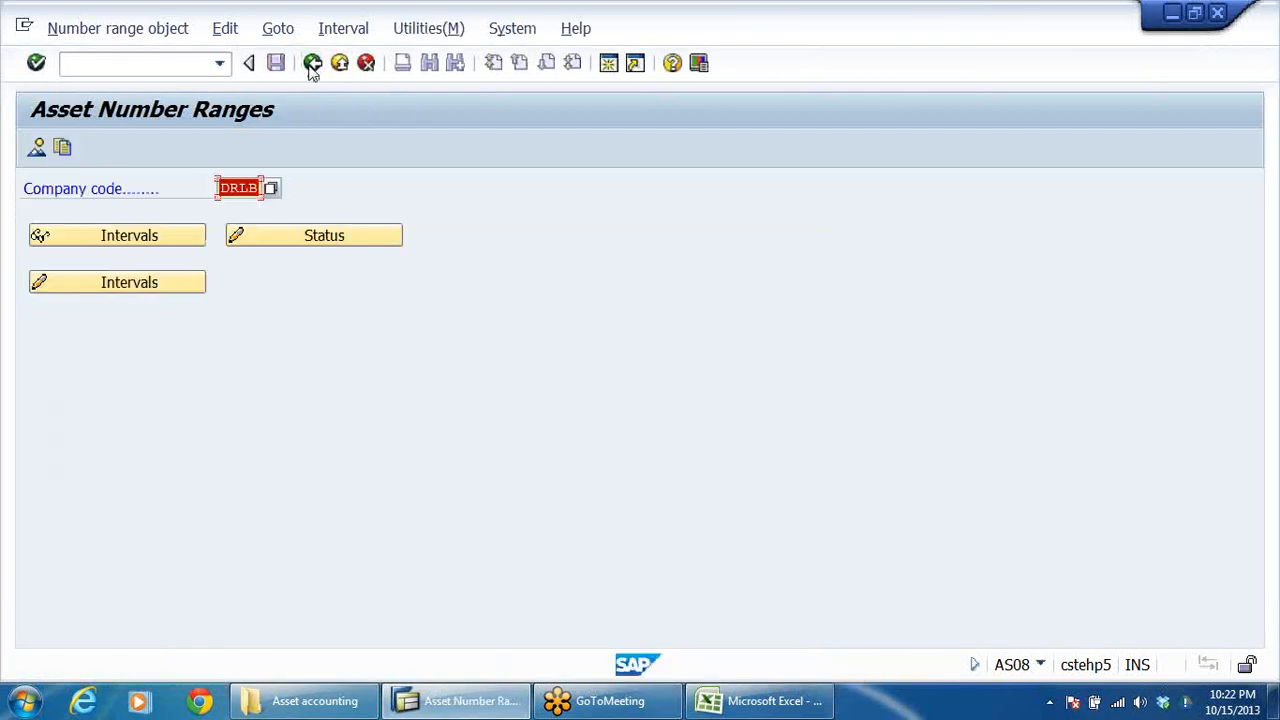
left_click(312, 63)
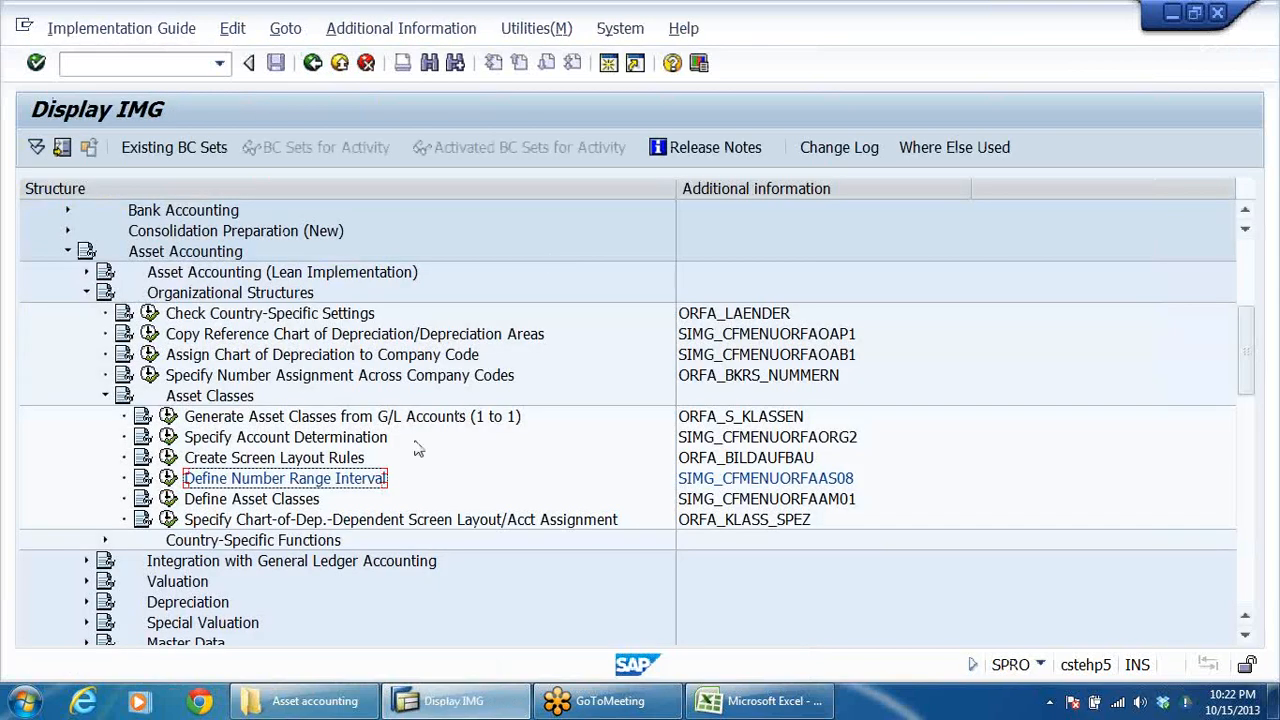
Select the Define Asset Classes activity under Asset Classes in the implementation guide.
left_click(240, 499)
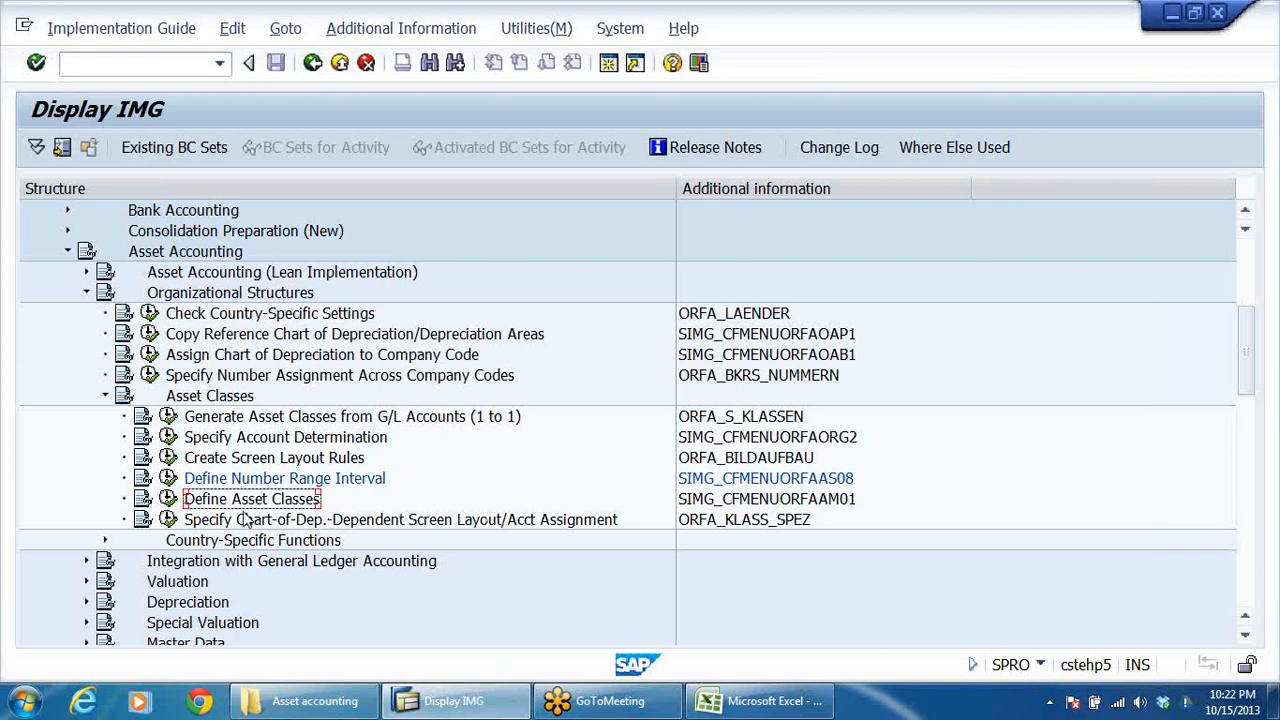
scroll(282, 488, "down", 1)
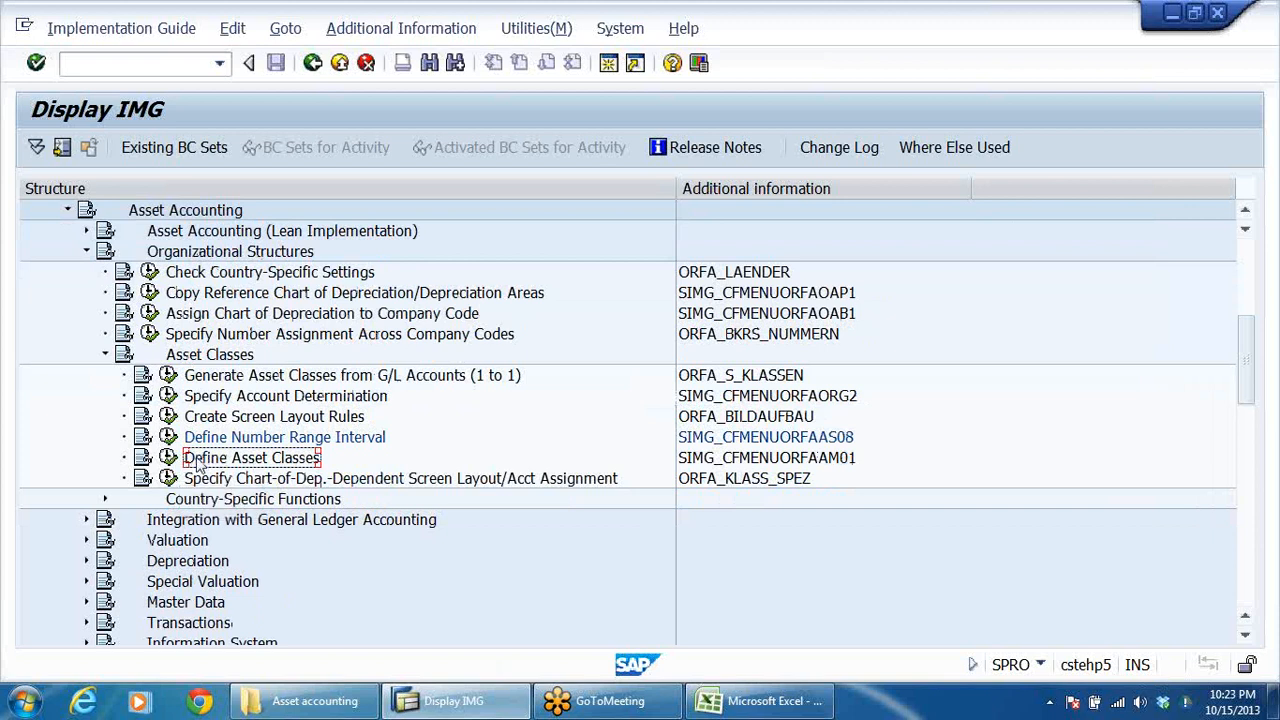